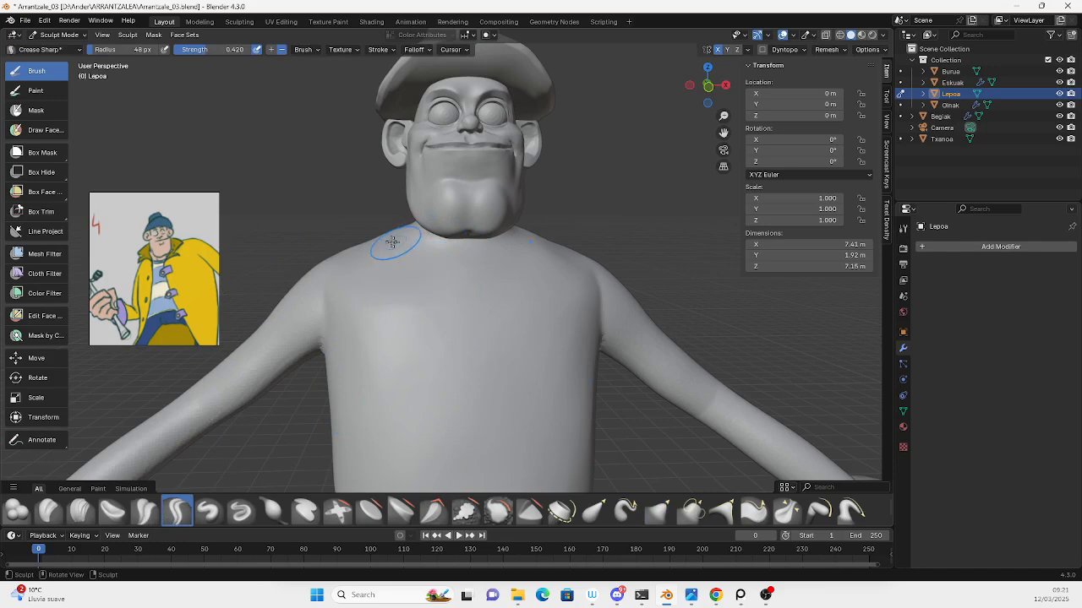
# Turn off Stabilize Stroke for the Crease Sharp brush and carve a crease around the base of the neck.
pyautogui.click(380, 49)
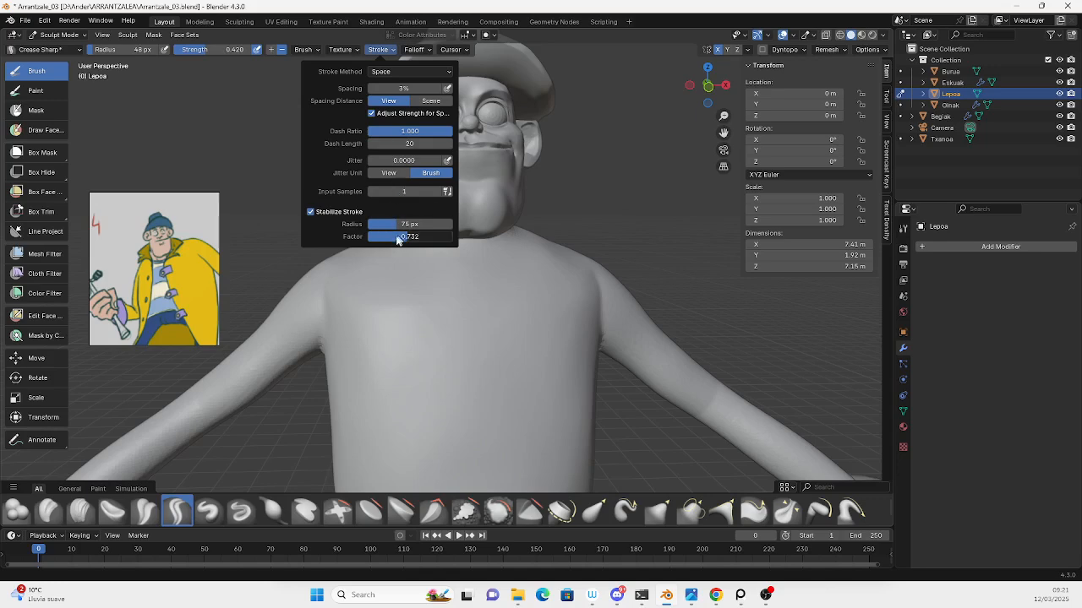
pyautogui.click(361, 213)
pyautogui.moveTo(413, 242)
pyautogui.mouseDown()
pyautogui.moveTo(424, 279)
pyautogui.moveTo(514, 236)
pyautogui.mouseUp()
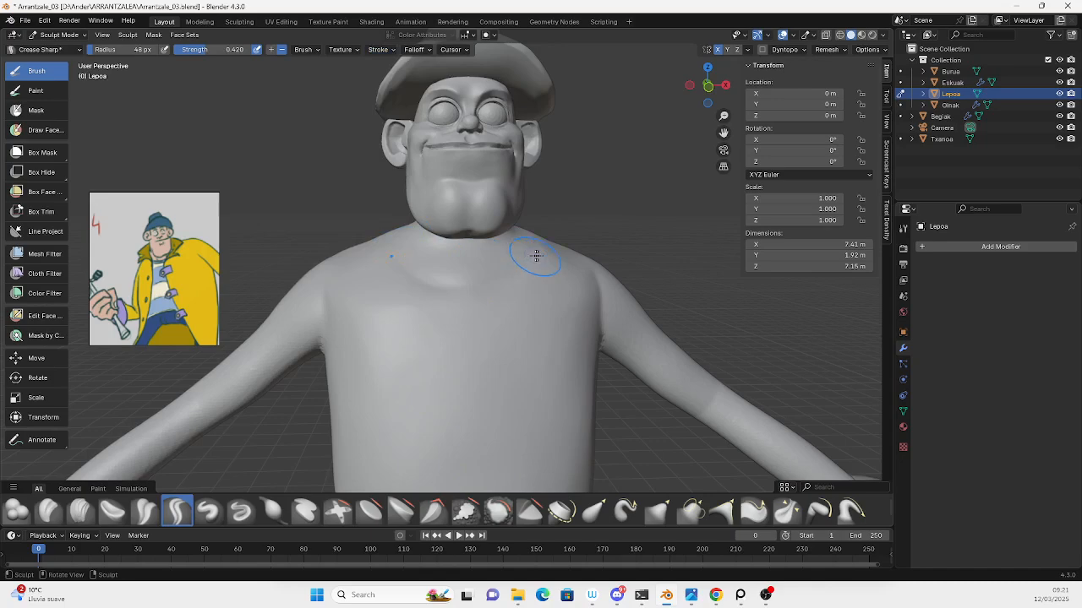
pyautogui.moveTo(382, 226); pyautogui.dragTo(382, 292, button='middle')
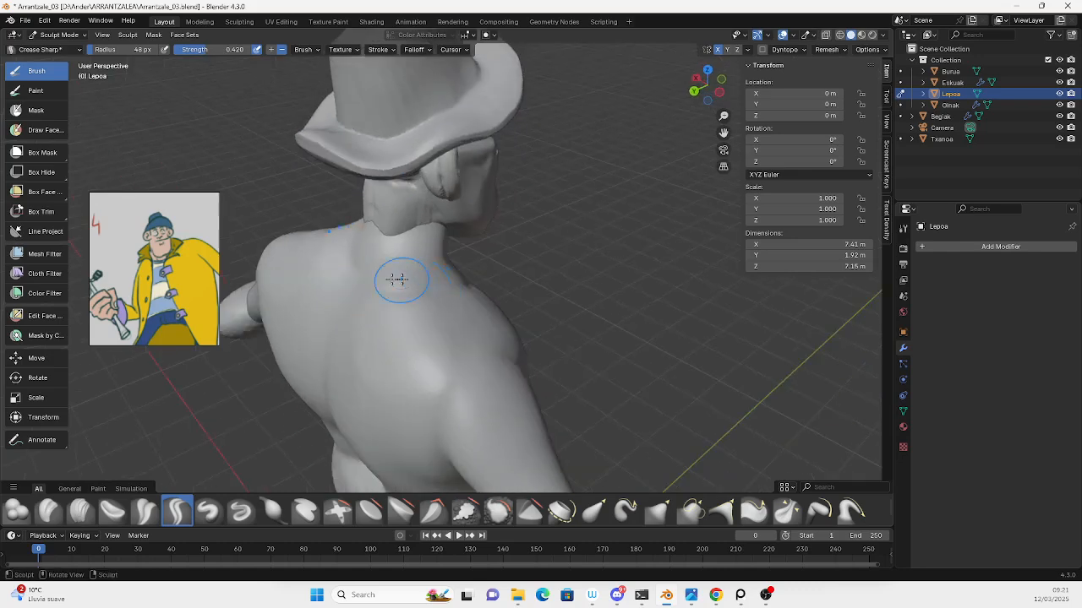
pyautogui.moveTo(463, 285); pyautogui.dragTo(539, 319, button='middle')
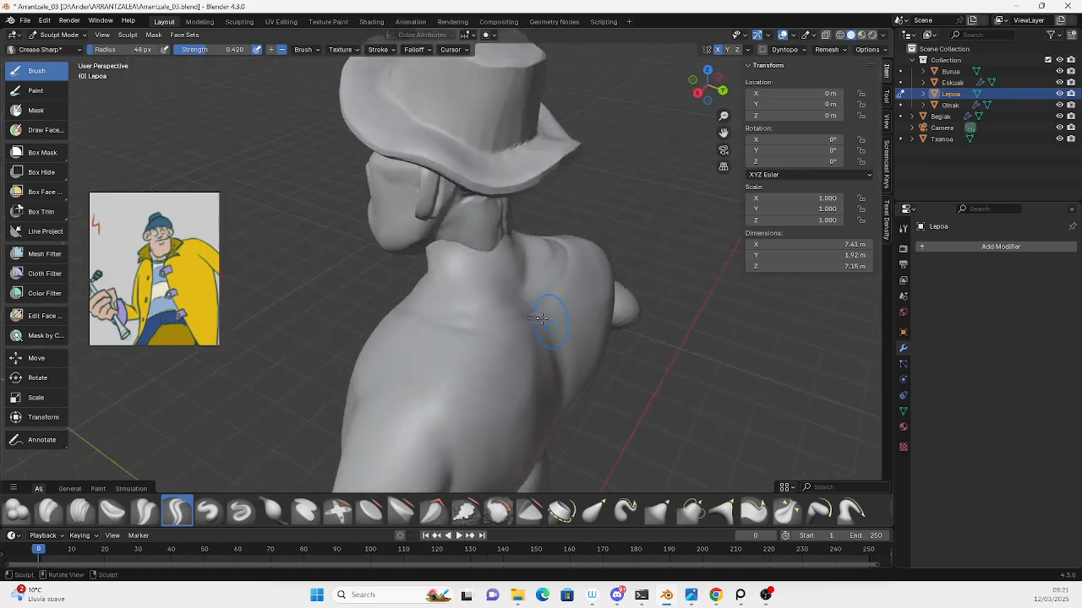
# Enlarge the Grab brush to 199 px and pull the upper back behind the neck upward and outward.
pyautogui.moveTo(564, 264); pyautogui.dragTo(483, 302, button='middle')
pyautogui.press('g')
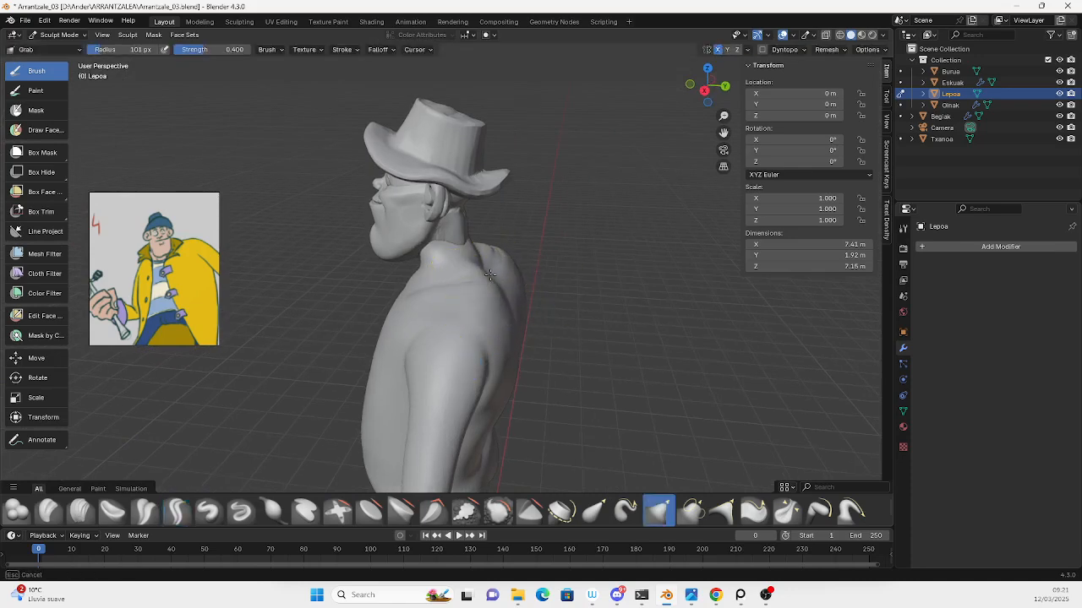
pyautogui.press('f')
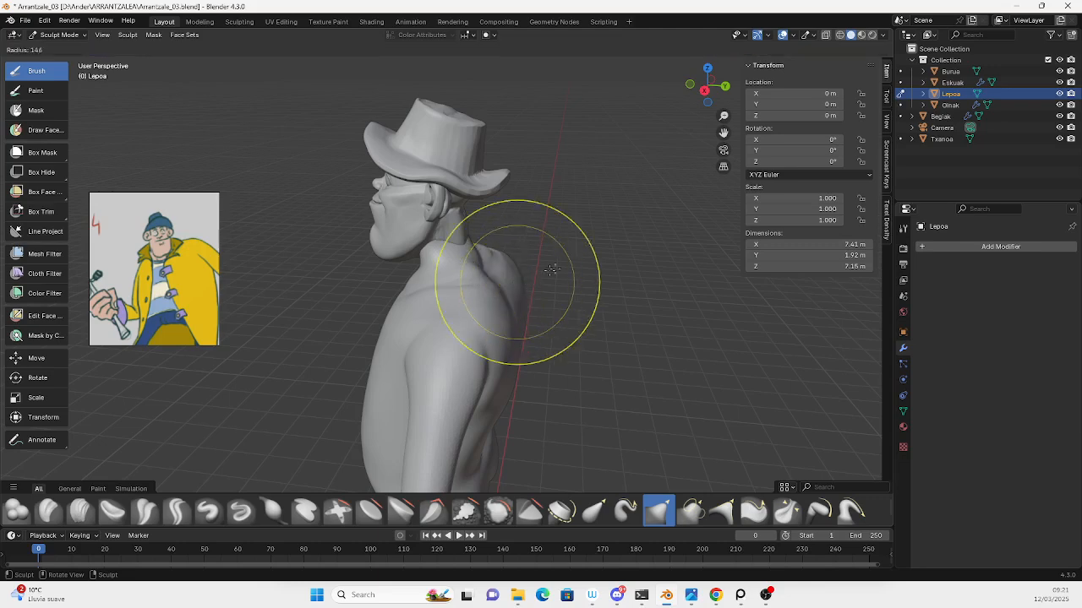
pyautogui.click(572, 263)
pyautogui.moveTo(474, 256); pyautogui.dragTo(484, 228)
# Resize the Grab brush to 154 px and pull the back outward just behind the shoulder.
pyautogui.moveTo(504, 296)
pyautogui.mouseDown(button='middle')
pyautogui.moveTo(508, 284)
pyautogui.moveTo(543, 314)
pyautogui.moveTo(555, 302)
pyautogui.moveTo(422, 362)
pyautogui.moveTo(496, 302)
pyautogui.moveTo(447, 380)
pyautogui.mouseUp(button='middle')
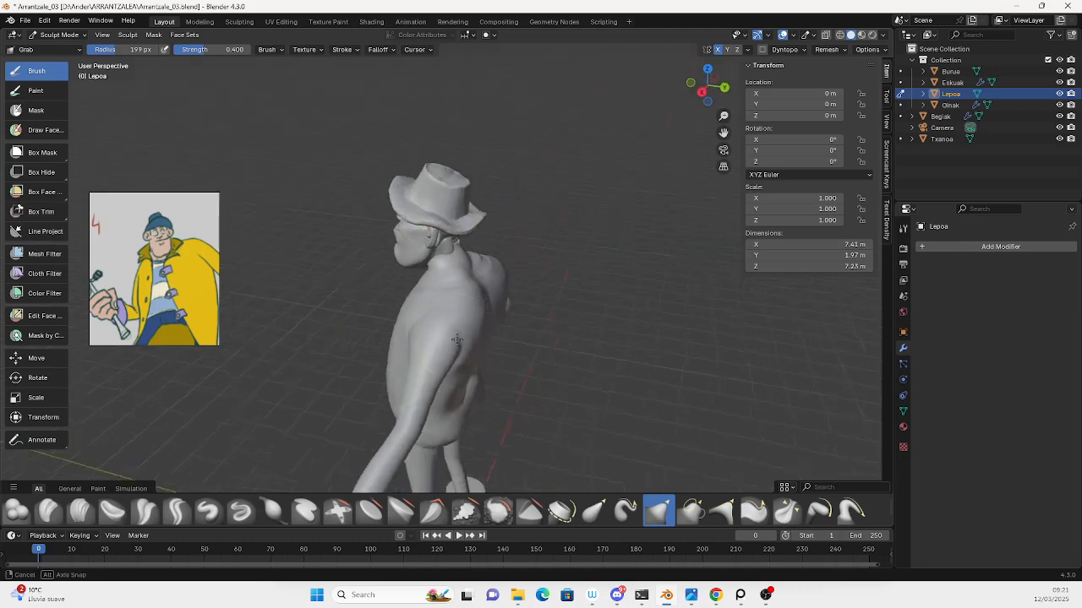
pyautogui.press('f')
pyautogui.click(429, 327)
pyautogui.moveTo(429, 327)
pyautogui.mouseDown(button='middle')
pyautogui.moveTo(382, 316)
pyautogui.moveTo(477, 322)
pyautogui.mouseUp(button='middle')
pyautogui.press('f')
pyautogui.click(395, 304)
pyautogui.press('f')
pyautogui.click(566, 335)
pyautogui.moveTo(480, 329); pyautogui.dragTo(492, 328)
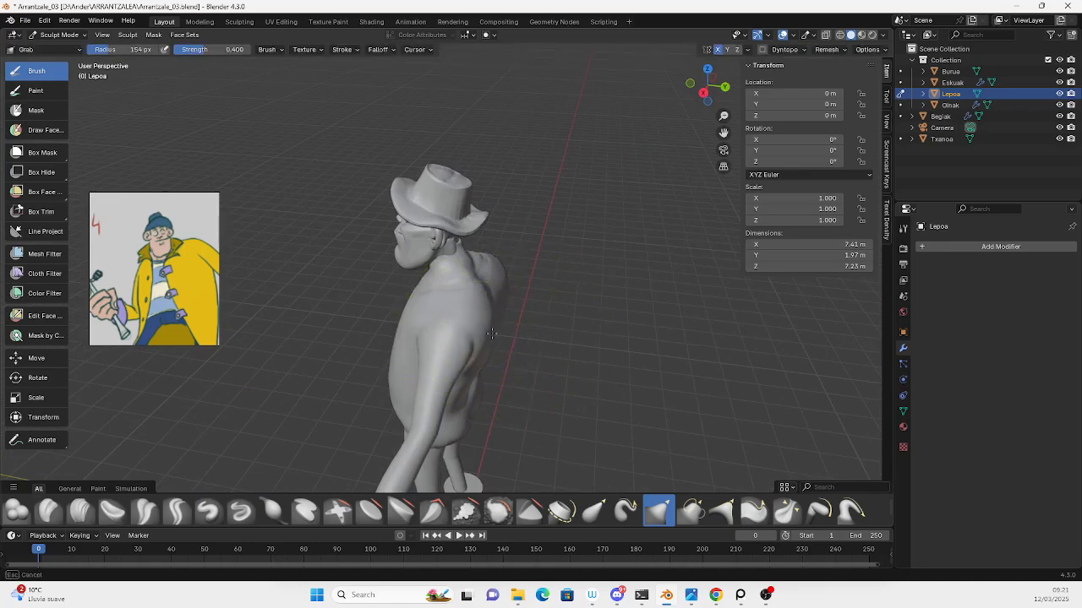
# Reduce the Grab brush to 96 px and nudge the top of the back beside the neck.
pyautogui.moveTo(473, 363); pyautogui.dragTo(490, 325, button='middle')
pyautogui.moveTo(365, 404)
pyautogui.keyDown('ctrl'); pyautogui.mouseDown(button='middle')
pyautogui.moveTo(353, 477)
pyautogui.moveTo(403, 382)
pyautogui.moveTo(507, 374)
pyautogui.moveTo(462, 267)
pyautogui.moveTo(446, 319)
pyautogui.mouseUp(button='middle'); pyautogui.keyUp('ctrl')
pyautogui.scroll(5, 494, 244)
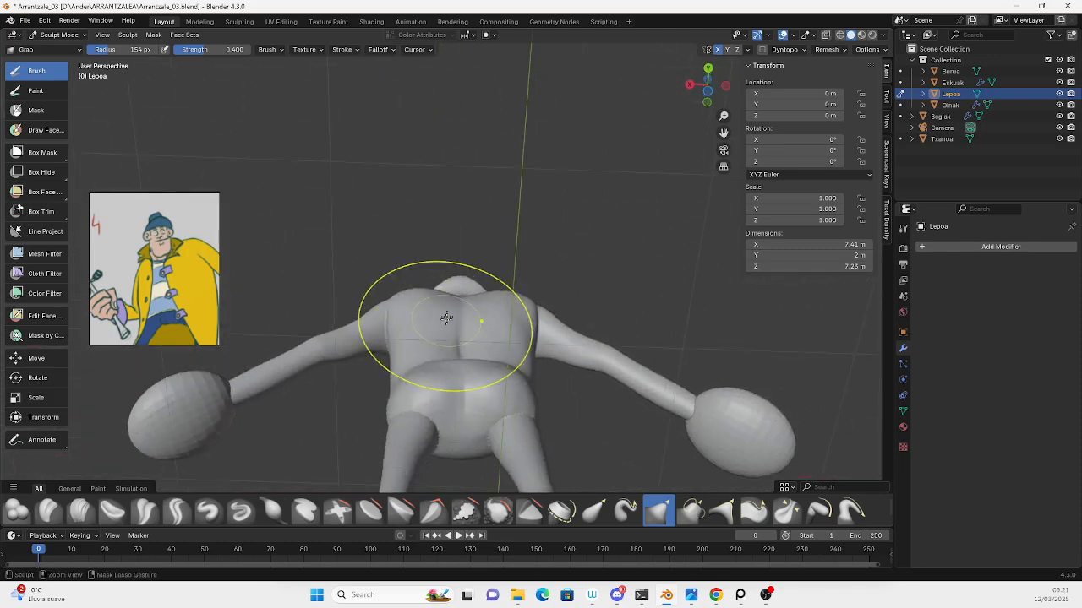
pyautogui.scroll(2, 444, 311)
pyautogui.press('f')
pyautogui.click(417, 311)
pyautogui.moveTo(437, 295); pyautogui.dragTo(438, 294)
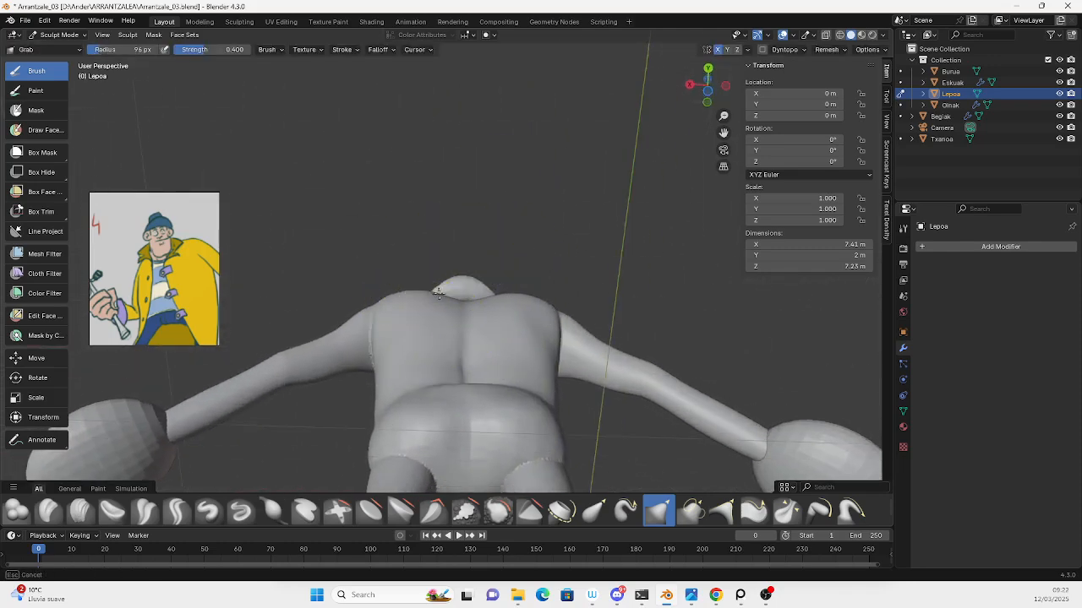
# Set the Grab brush radius to 106 px and round out the upper back between the shoulders and neck.
pyautogui.press('f')
pyautogui.click(431, 312)
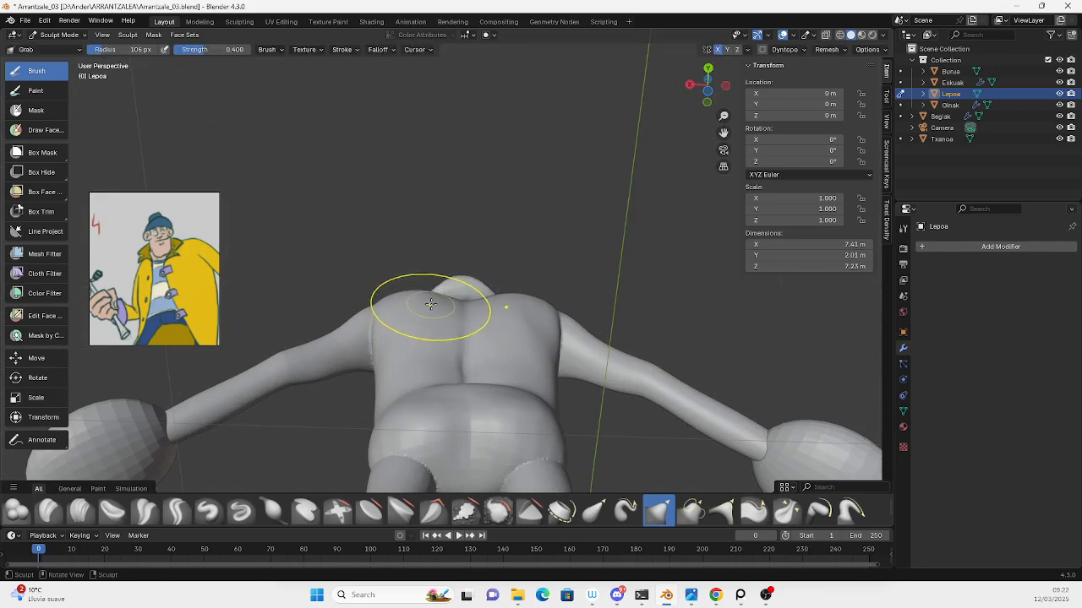
pyautogui.moveTo(436, 304); pyautogui.dragTo(441, 313, button='middle')
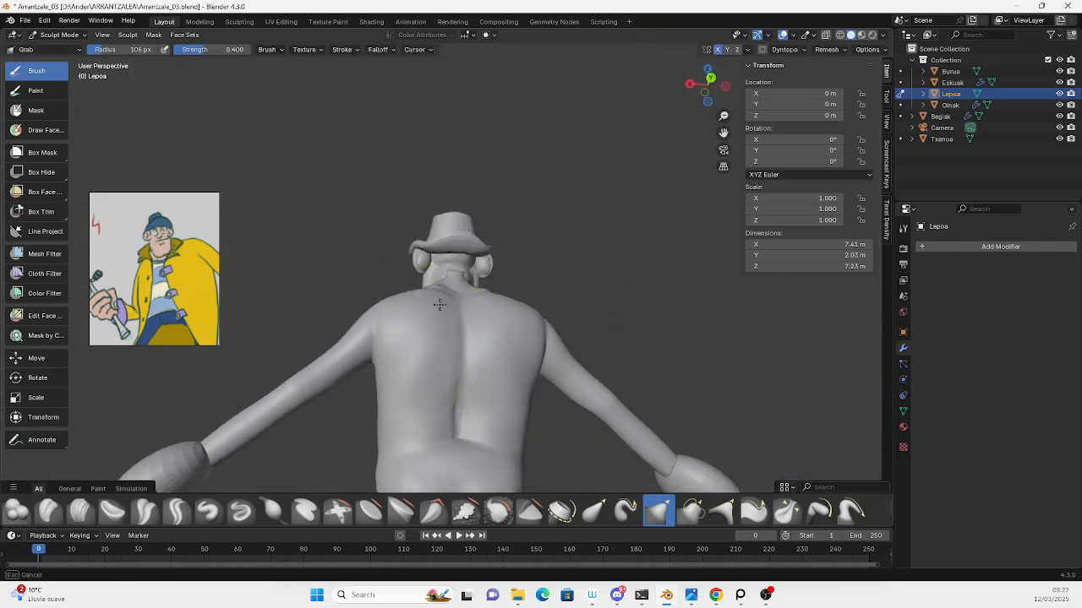
pyautogui.moveTo(440, 362); pyautogui.dragTo(417, 407, button='middle')
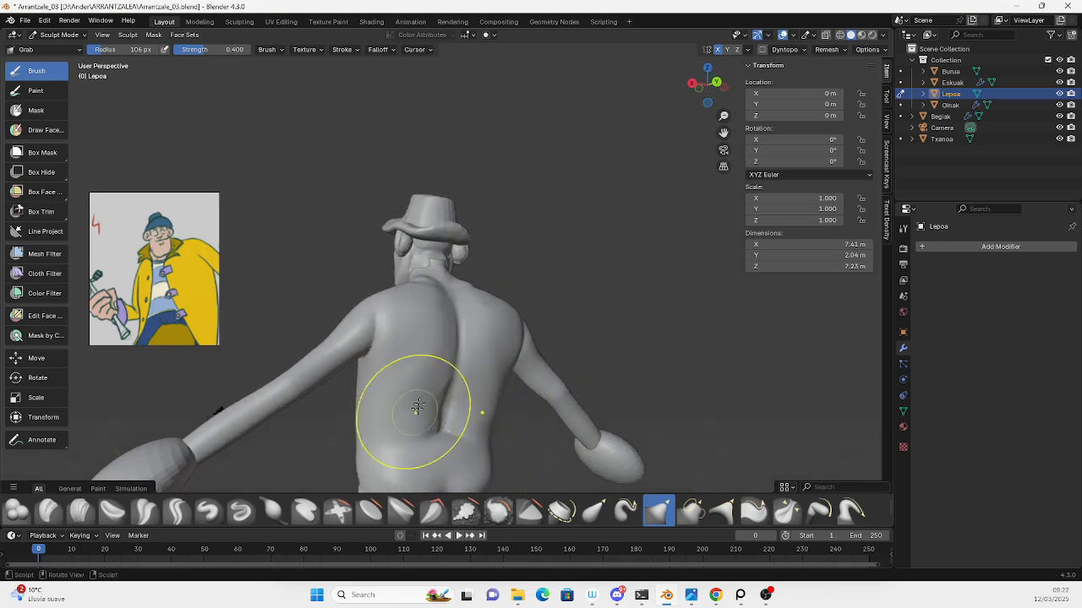
# Adjust the slope between the neck and shoulders from the front with the Grab brush.
pyautogui.moveTo(444, 323); pyautogui.dragTo(482, 349, button='middle')
pyautogui.scroll(5, 482, 349)
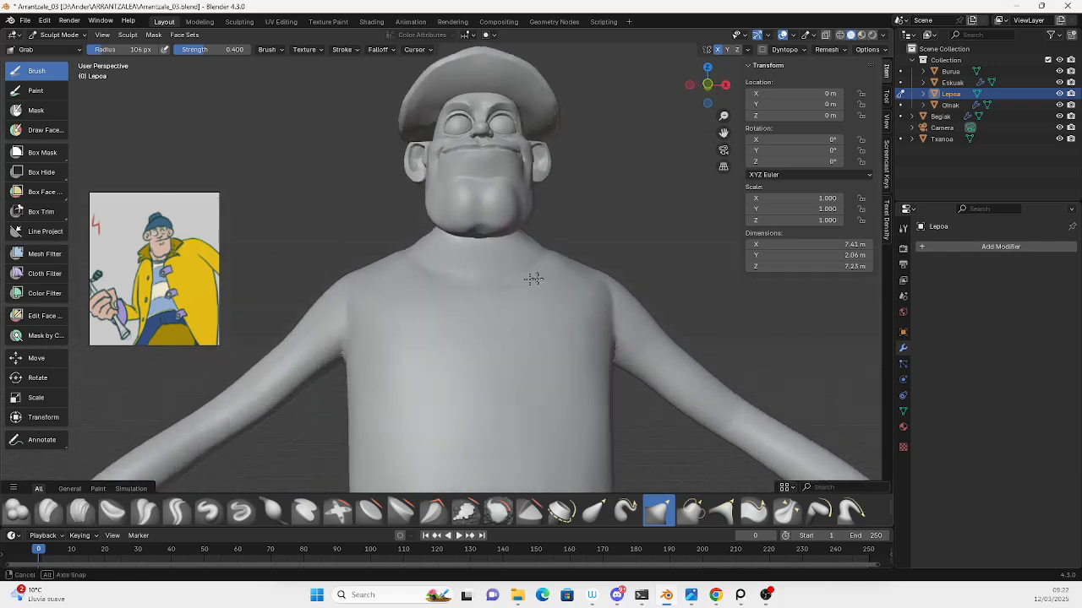
pyautogui.moveTo(411, 243); pyautogui.dragTo(418, 245)
pyautogui.moveTo(419, 247)
pyautogui.mouseDown(button='middle')
pyautogui.moveTo(449, 262)
pyautogui.moveTo(504, 256)
pyautogui.moveTo(502, 295)
pyautogui.moveTo(483, 269)
pyautogui.mouseUp(button='middle')
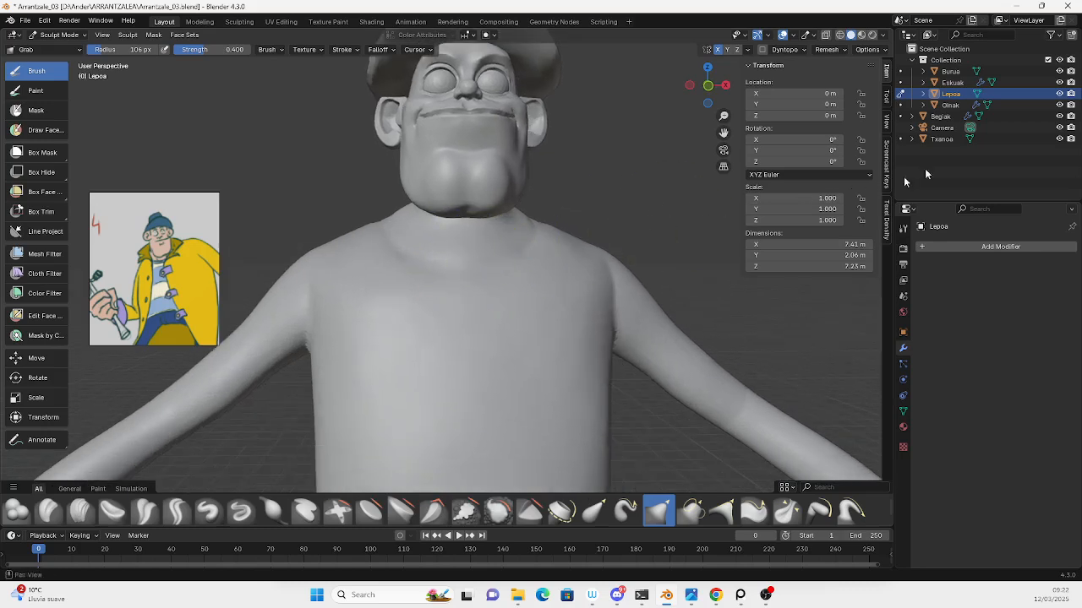
# Hide the Burua head object and carve a crease around the neck base with the Crease Sharp brush at 76 px.
pyautogui.click(1059, 71)
pyautogui.scroll(3, 550, 223)
pyautogui.moveTo(547, 220); pyautogui.dragTo(470, 266, button='middle')
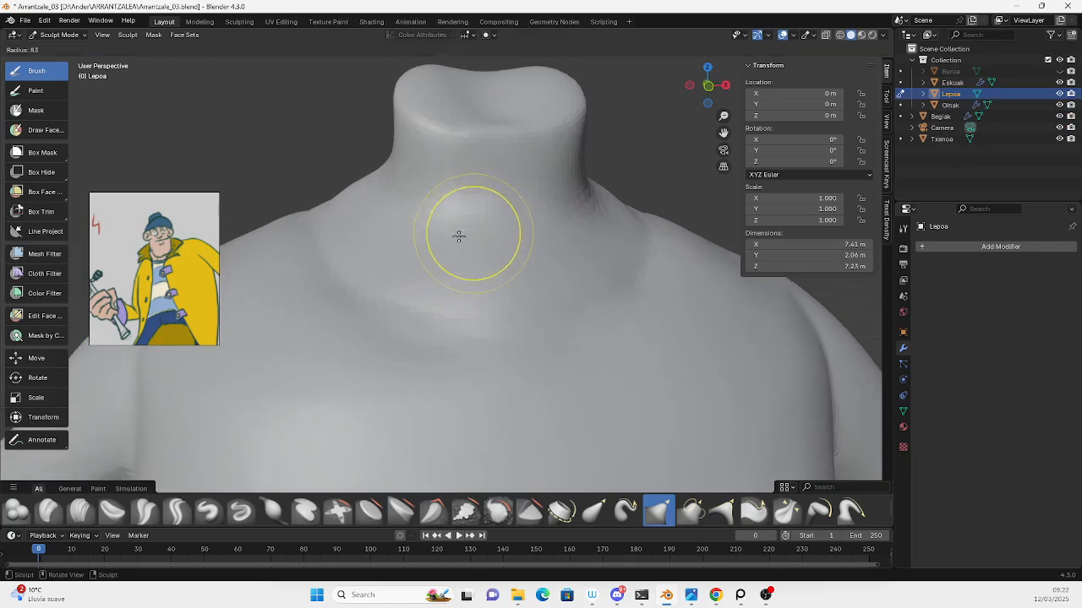
pyautogui.click(176, 510)
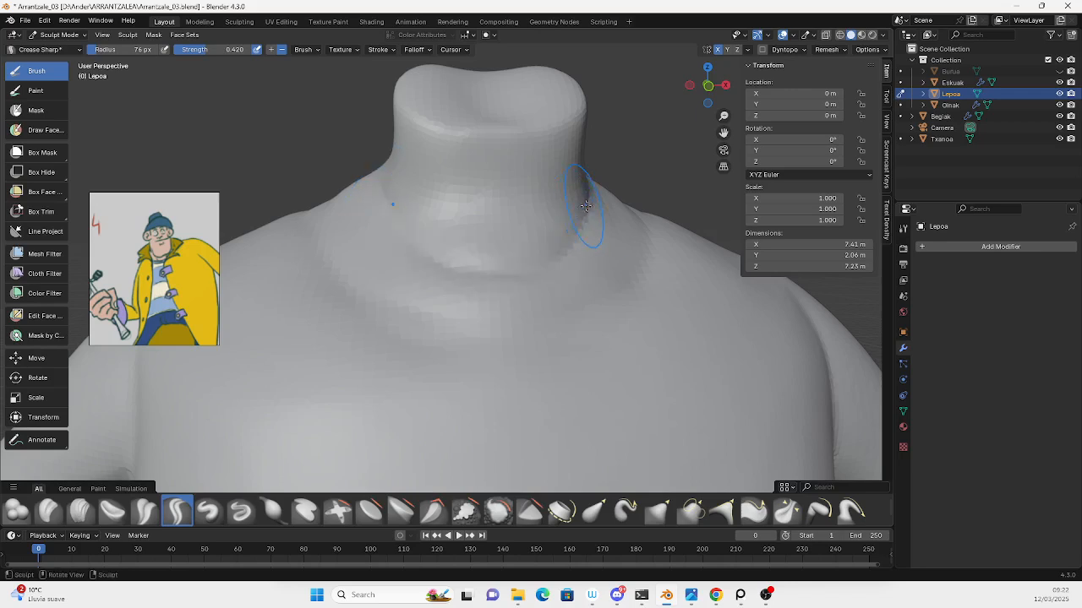
pyautogui.moveTo(386, 202); pyautogui.dragTo(570, 224, button='middle')
pyautogui.moveTo(581, 282); pyautogui.dragTo(531, 242, button='middle')
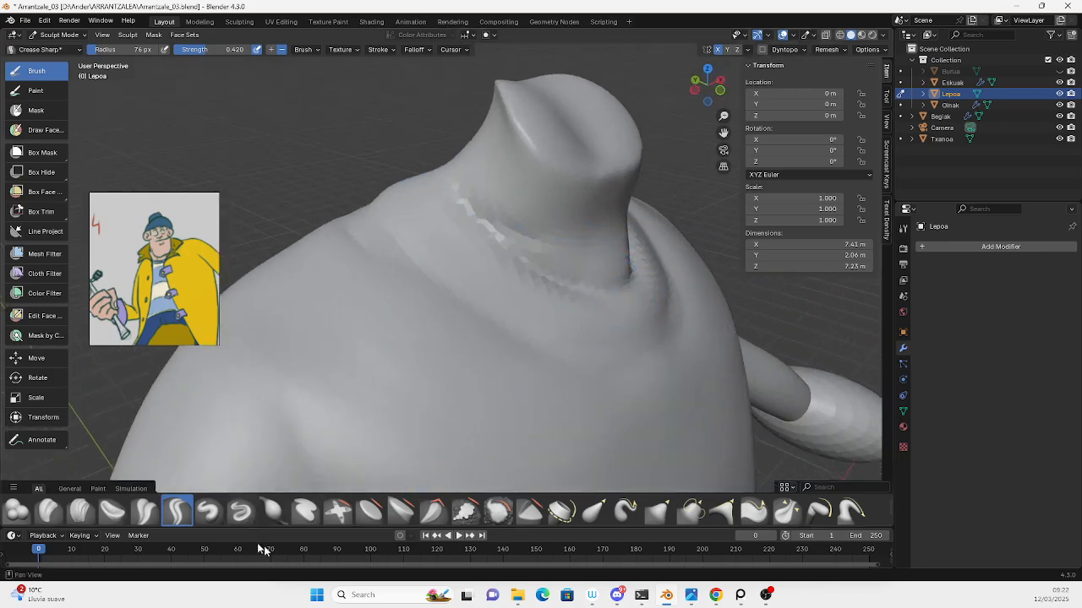
# Flatten and even out the neck base and nape using the Scrape/Fill brush with a 104 px radius.
pyautogui.click(465, 510)
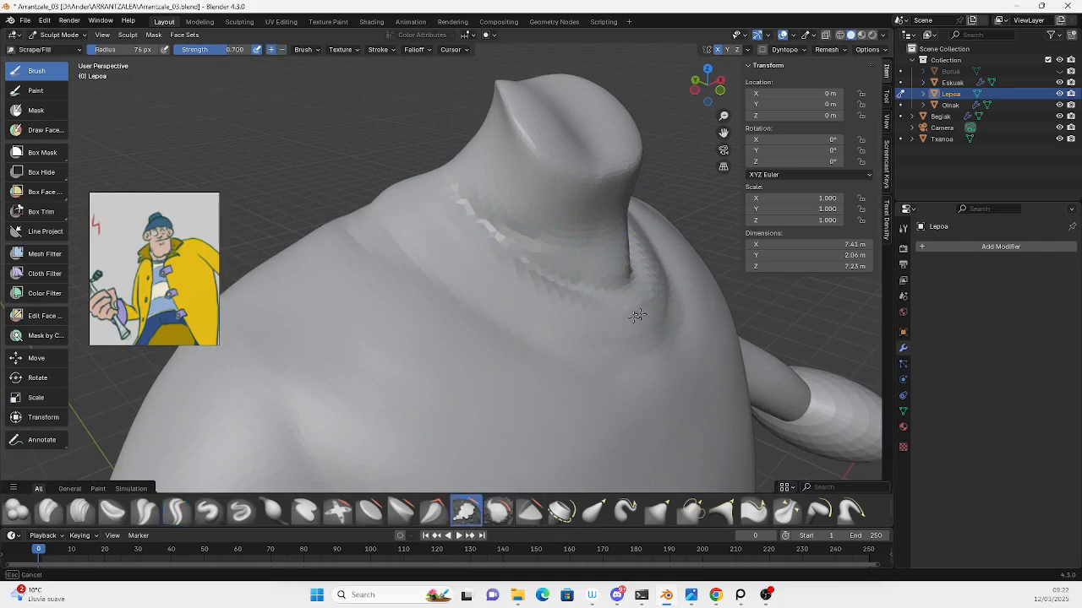
pyautogui.press('f')
pyautogui.click(654, 296)
pyautogui.moveTo(401, 188)
pyautogui.mouseDown(button='middle')
pyautogui.moveTo(476, 279)
pyautogui.moveTo(616, 261)
pyautogui.moveTo(543, 266)
pyautogui.moveTo(365, 363)
pyautogui.mouseUp(button='middle')
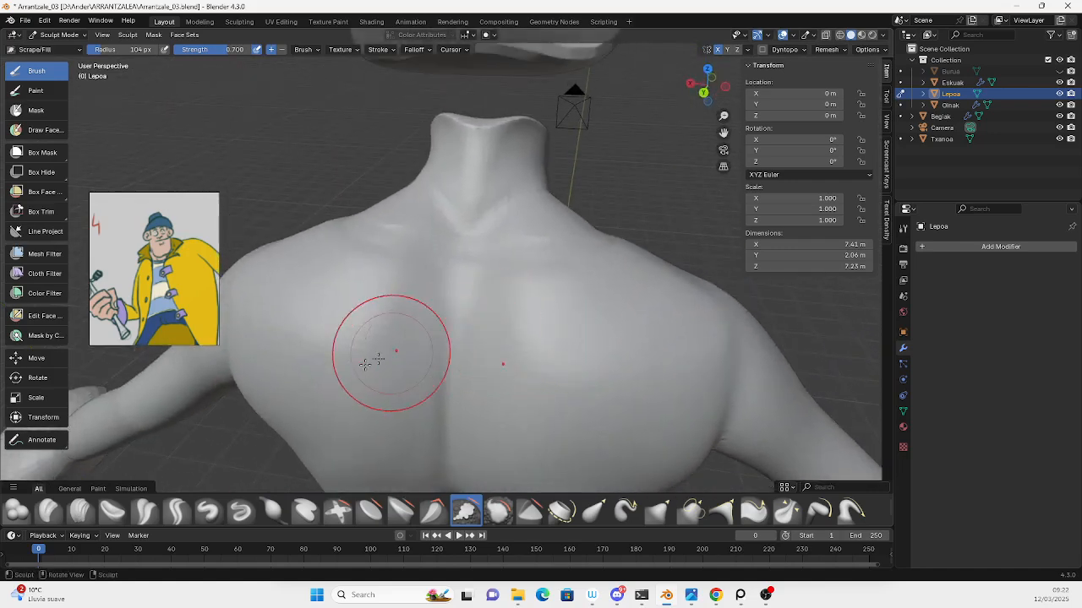
# Build up the nape and the sides of the neck using the Clay Strips brush with a 61 px radius.
pyautogui.press('c')
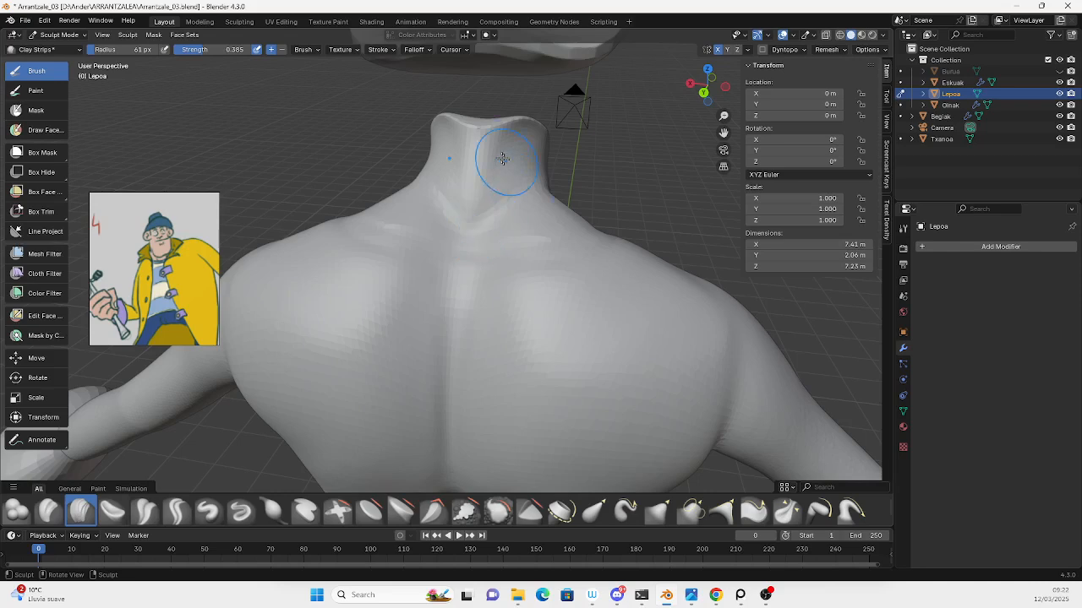
pyautogui.moveTo(512, 156)
pyautogui.mouseDown()
pyautogui.moveTo(502, 201)
pyautogui.moveTo(524, 196)
pyautogui.mouseUp()
pyautogui.moveTo(435, 186); pyautogui.dragTo(478, 184, button='middle')
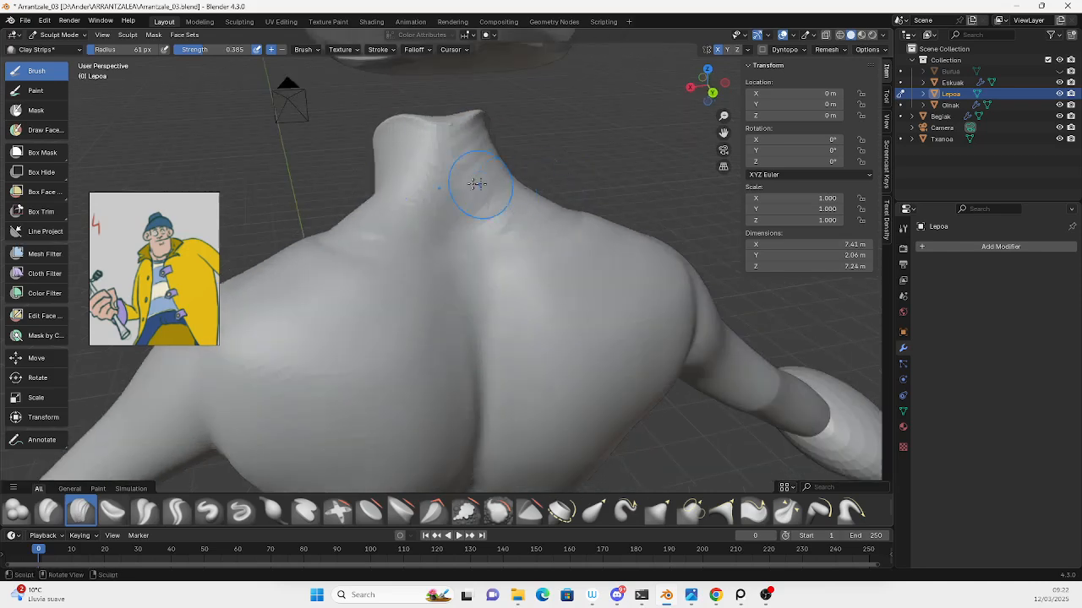
pyautogui.moveTo(404, 208)
pyautogui.mouseDown()
pyautogui.moveTo(382, 145)
pyautogui.moveTo(392, 129)
pyautogui.mouseUp()
pyautogui.moveTo(517, 187); pyautogui.dragTo(482, 190, button='middle')
pyautogui.moveTo(486, 206)
pyautogui.mouseDown()
pyautogui.moveTo(506, 202)
pyautogui.moveTo(483, 235)
pyautogui.moveTo(536, 239)
pyautogui.mouseUp()
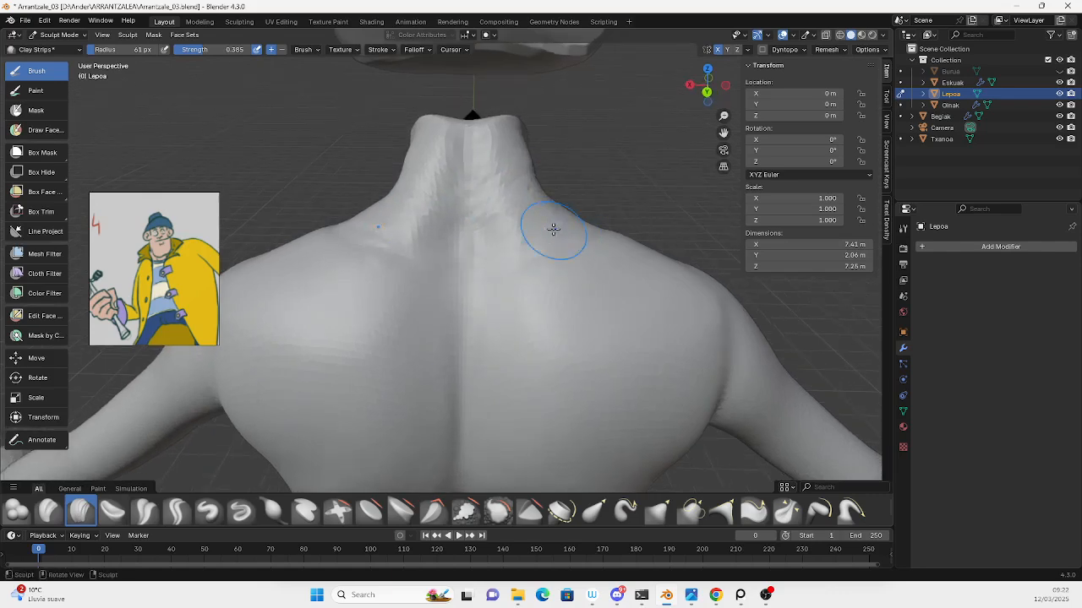
pyautogui.moveTo(550, 232)
pyautogui.mouseDown(button='middle')
pyautogui.moveTo(526, 259)
pyautogui.moveTo(536, 266)
pyautogui.moveTo(607, 265)
pyautogui.mouseUp(button='middle')
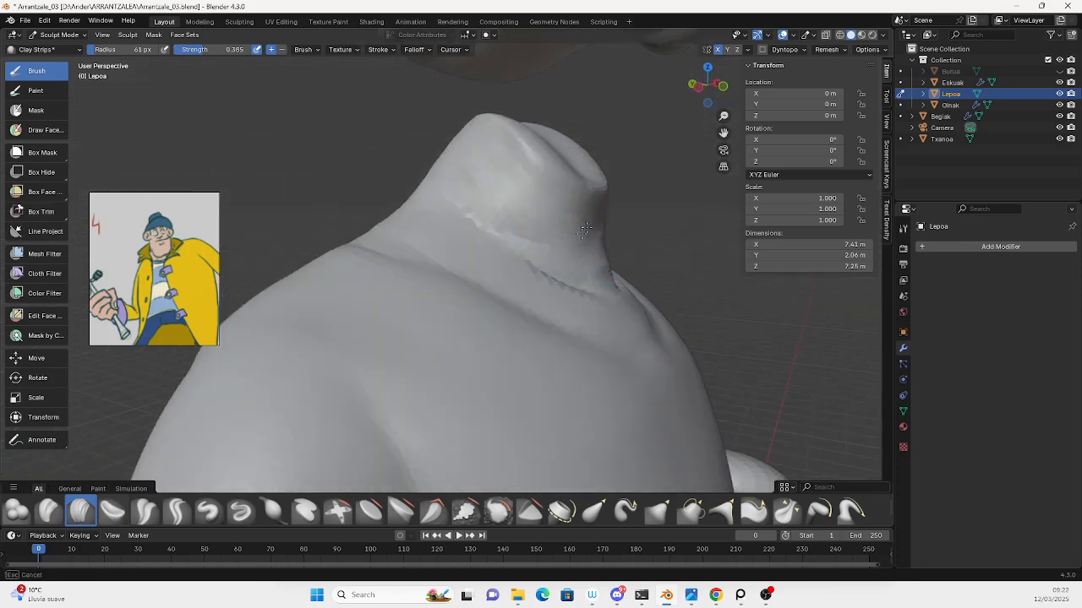
pyautogui.moveTo(430, 214)
pyautogui.mouseDown(button='middle')
pyautogui.moveTo(473, 321)
pyautogui.moveTo(316, 269)
pyautogui.mouseUp(button='middle')
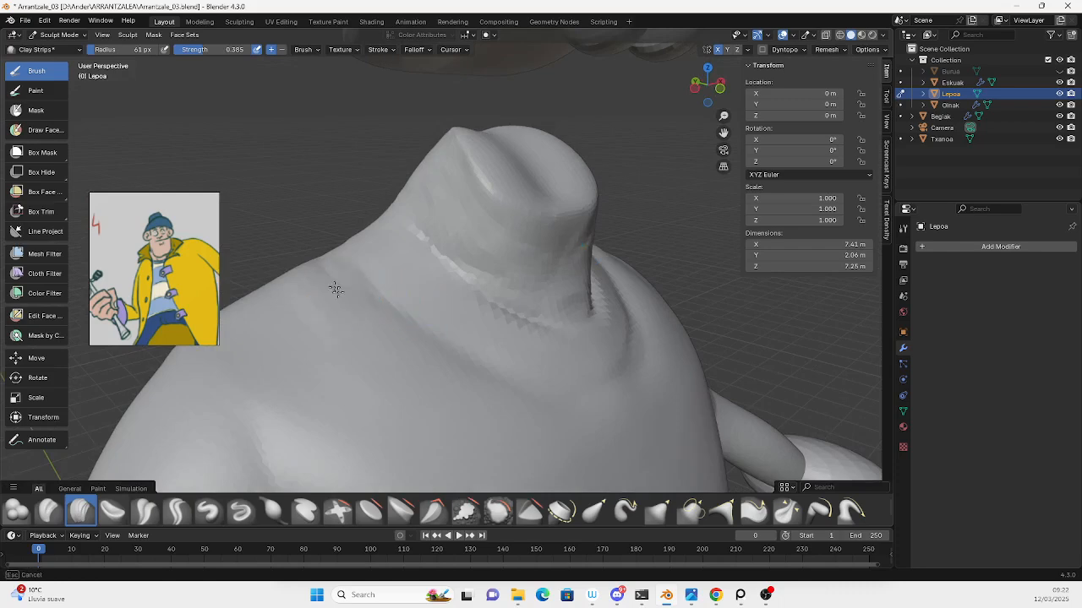
# Set the remesh voxel size for the Lepoa body mesh using the grid preview.
pyautogui.moveTo(439, 348); pyautogui.dragTo(450, 277, button='middle')
pyautogui.scroll(-4, 459, 326)
pyautogui.moveTo(411, 356); pyautogui.dragTo(425, 333, button='middle')
pyautogui.scroll(2, 425, 333)
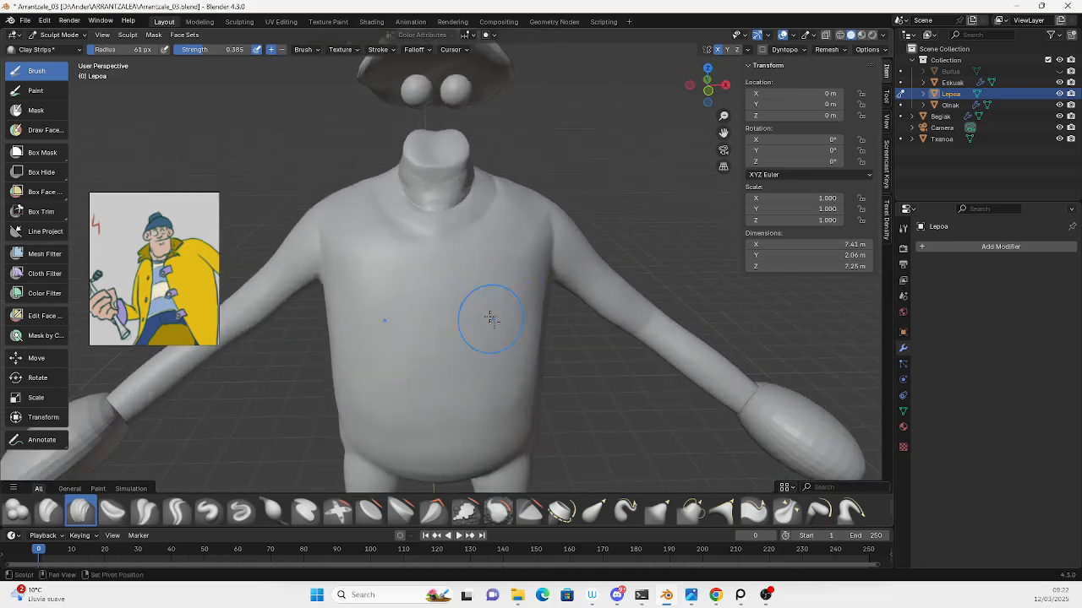
pyautogui.keyDown('shift'); pyautogui.moveTo(490, 318); pyautogui.dragTo(513, 335, button='middle'); pyautogui.keyUp('shift')
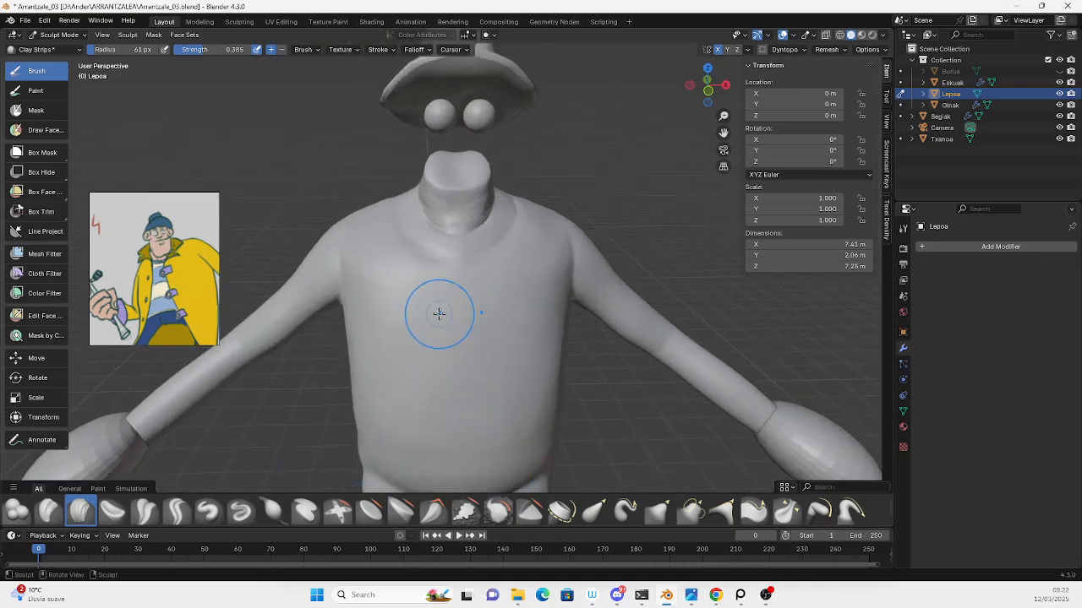
pyautogui.press('r')
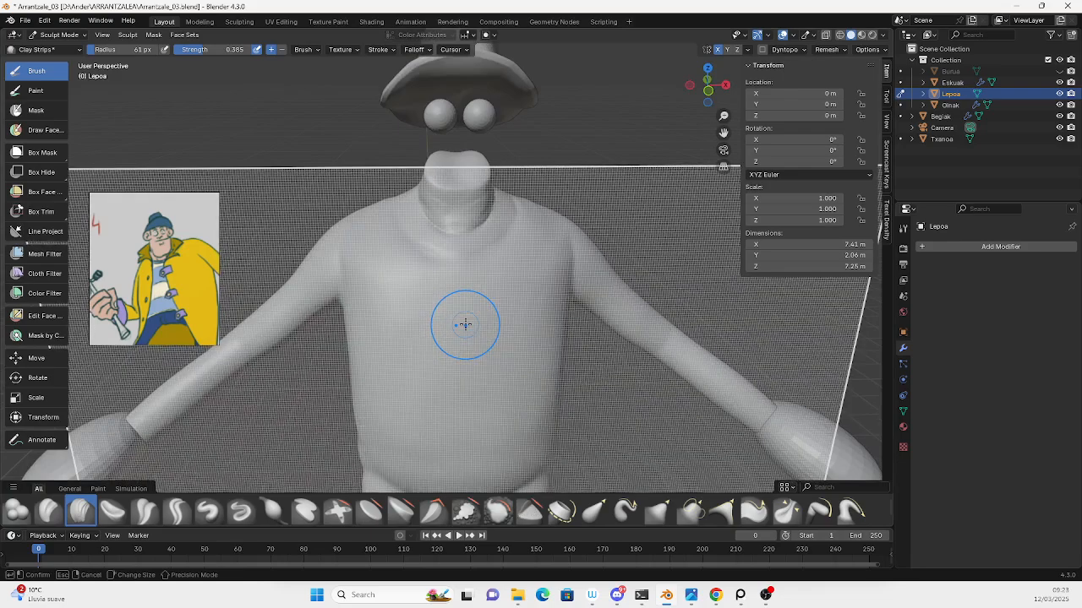
pyautogui.click(465, 325)
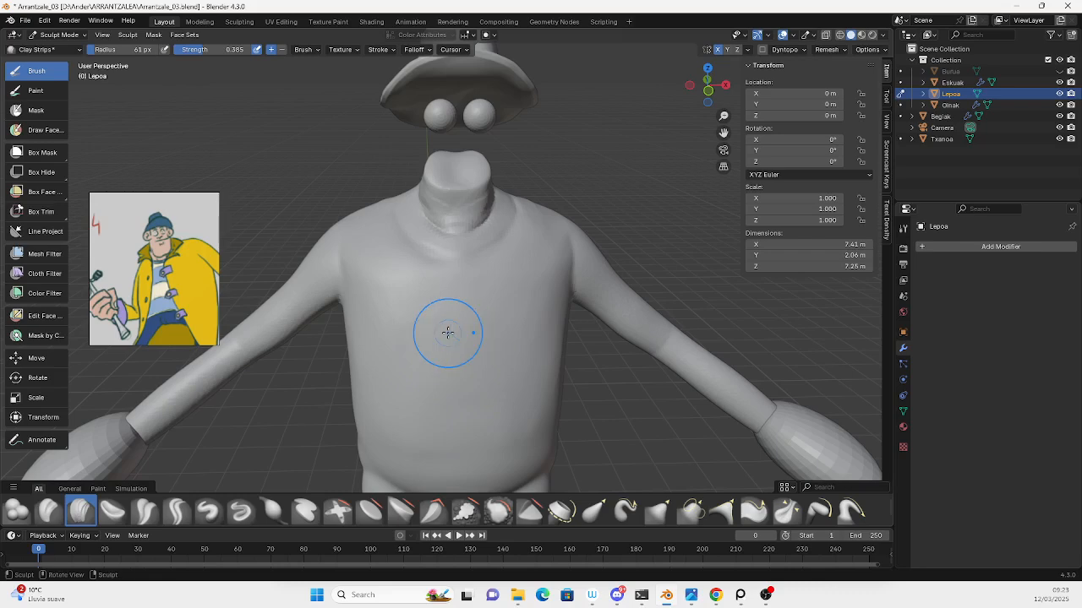
# Carve a curved neckline crease across the front of the upper chest using the Crease Sharp brush at 31 px.
pyautogui.scroll(3, 474, 292)
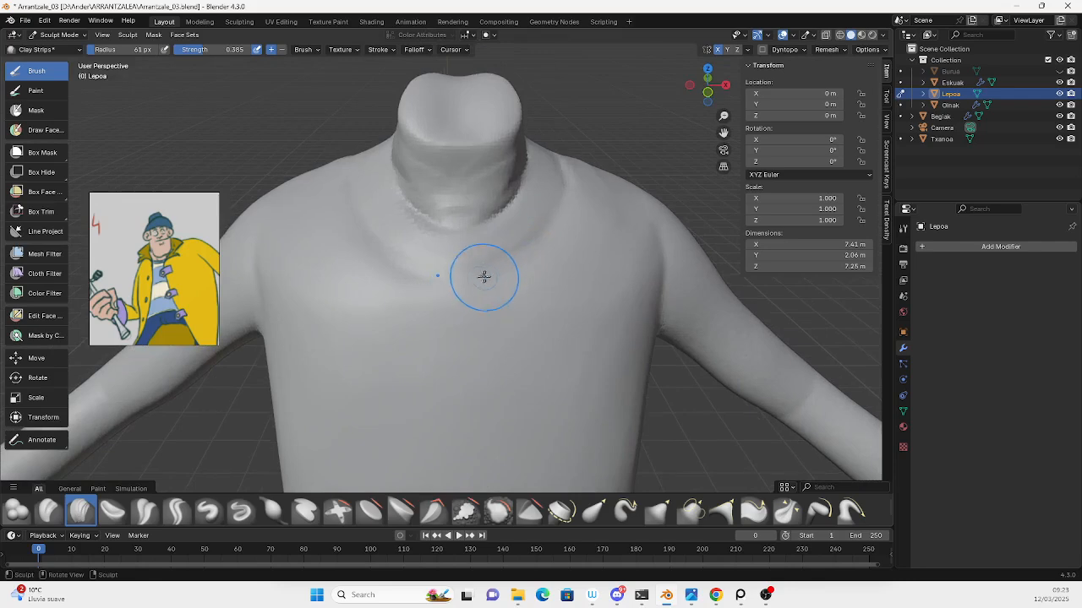
pyautogui.click(177, 511)
pyautogui.press('f')
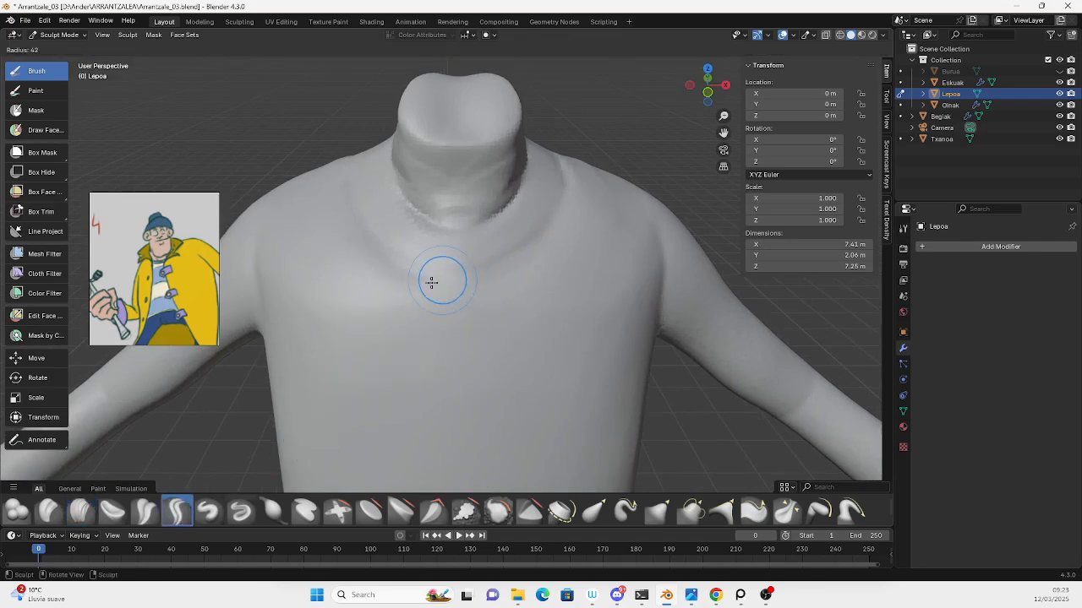
pyautogui.click(451, 273)
pyautogui.moveTo(396, 251)
pyautogui.mouseDown()
pyautogui.moveTo(522, 251)
pyautogui.moveTo(413, 265)
pyautogui.mouseUp()
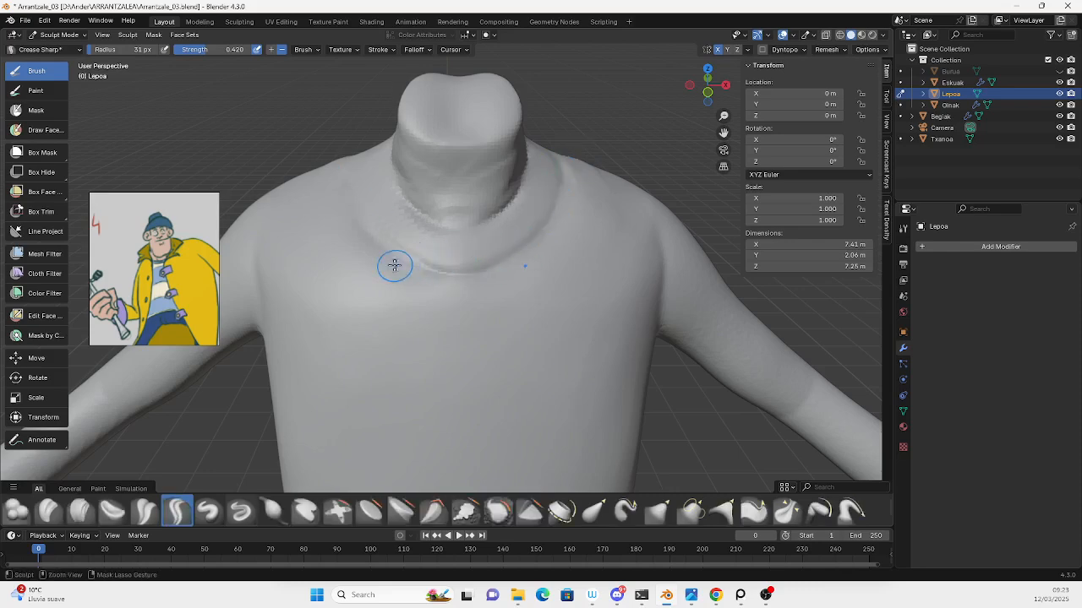
pyautogui.keyDown('ctrl'); pyautogui.moveTo(513, 268); pyautogui.dragTo(395, 337, button='middle'); pyautogui.keyUp('ctrl')
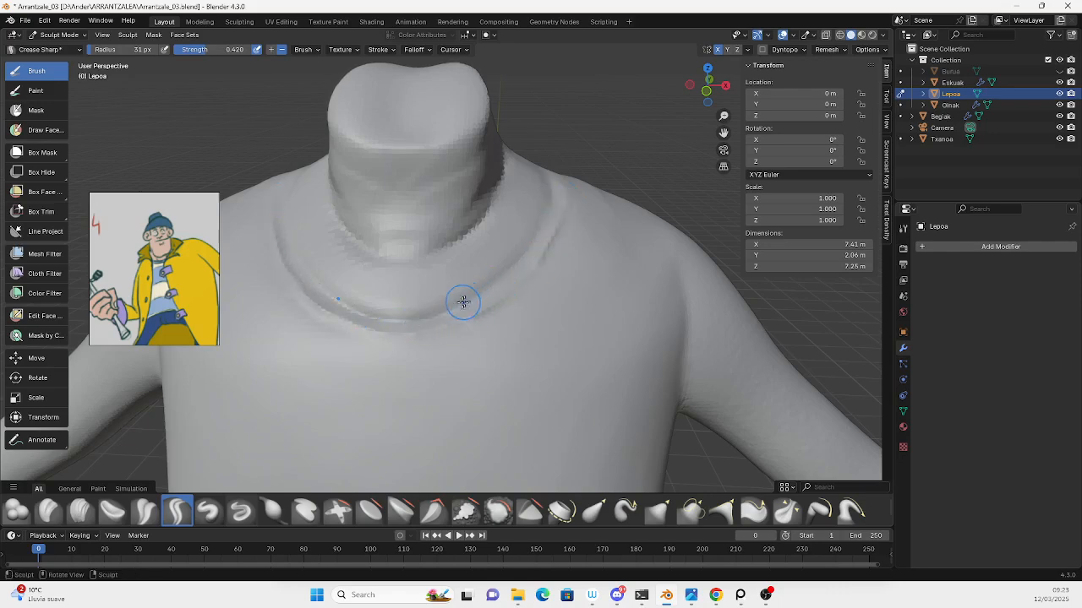
# Continue the neckline crease over the shoulders and around the back of the neck using the Crease Sharp brush at 31 px.
pyautogui.moveTo(551, 218); pyautogui.dragTo(423, 358, button='middle')
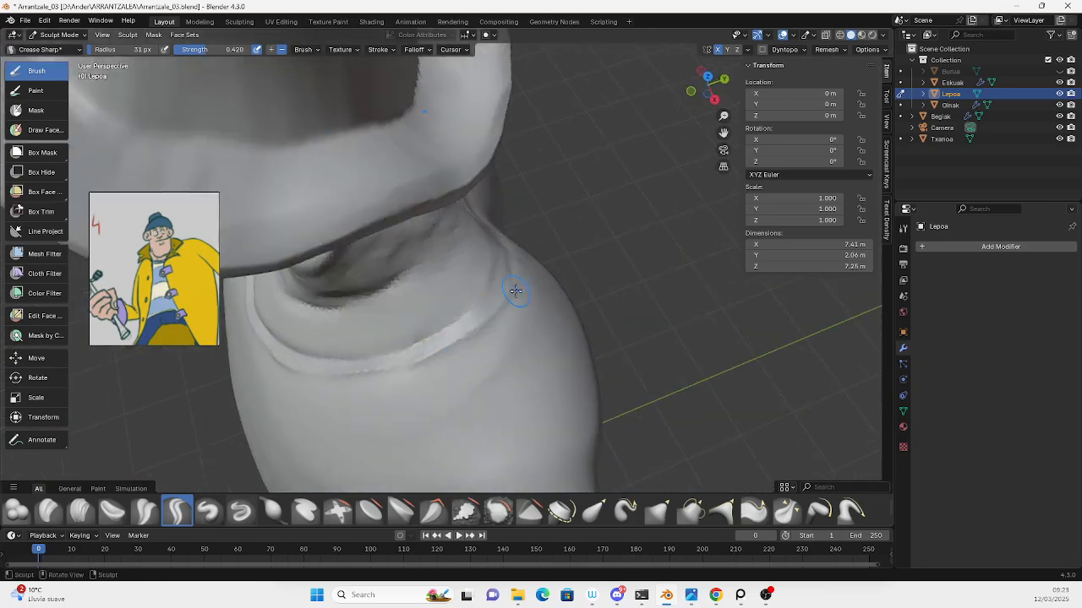
pyautogui.moveTo(515, 291); pyautogui.dragTo(416, 328, button='middle')
pyautogui.moveTo(484, 293); pyautogui.dragTo(380, 304, button='middle')
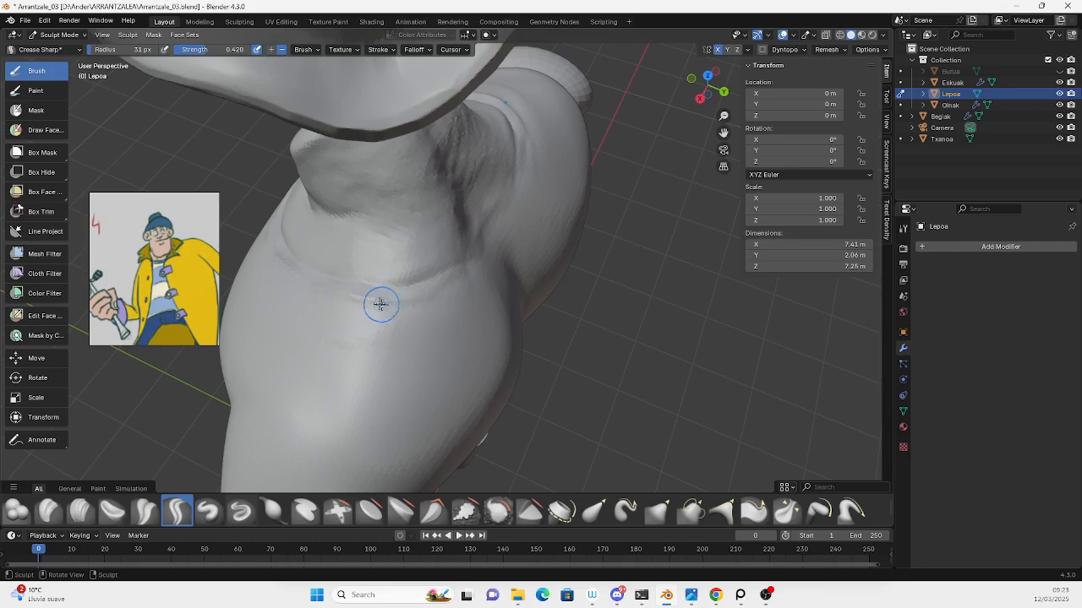
pyautogui.moveTo(484, 250)
pyautogui.mouseDown()
pyautogui.moveTo(473, 241)
pyautogui.moveTo(490, 238)
pyautogui.mouseUp()
pyautogui.moveTo(463, 276)
pyautogui.mouseDown(button='middle')
pyautogui.moveTo(483, 290)
pyautogui.moveTo(468, 340)
pyautogui.moveTo(473, 319)
pyautogui.moveTo(456, 294)
pyautogui.mouseUp(button='middle')
pyautogui.scroll(-5, 468, 339)
pyautogui.scroll(2, 444, 277)
pyautogui.scroll(3, 442, 205)
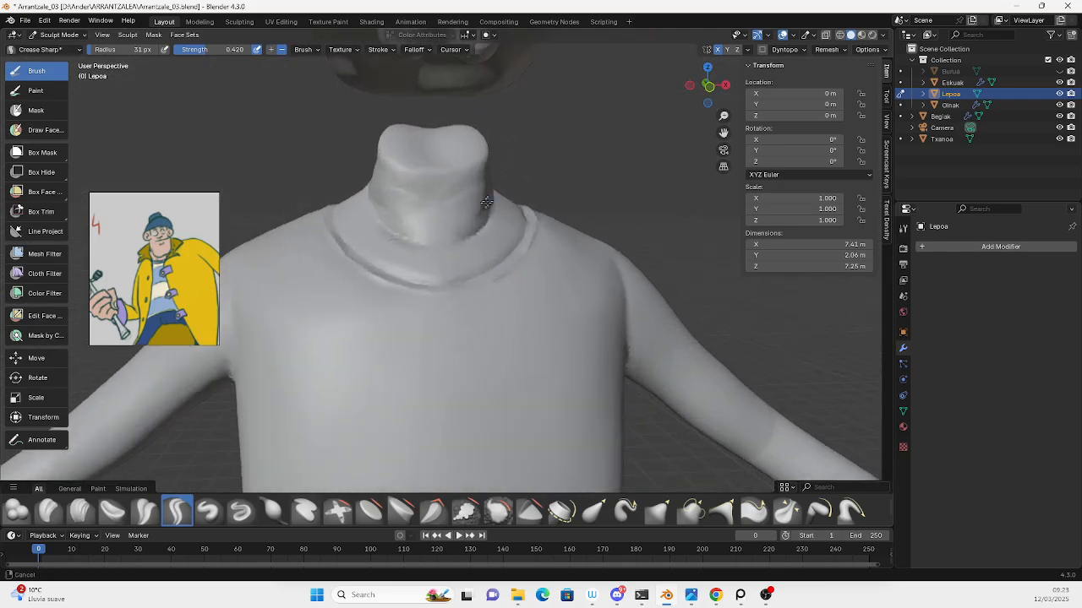
# Adjust the shape of the neckline and neck base using the Grab brush with a 61 px radius.
pyautogui.press('g')
pyautogui.press('f')
pyautogui.click(438, 219)
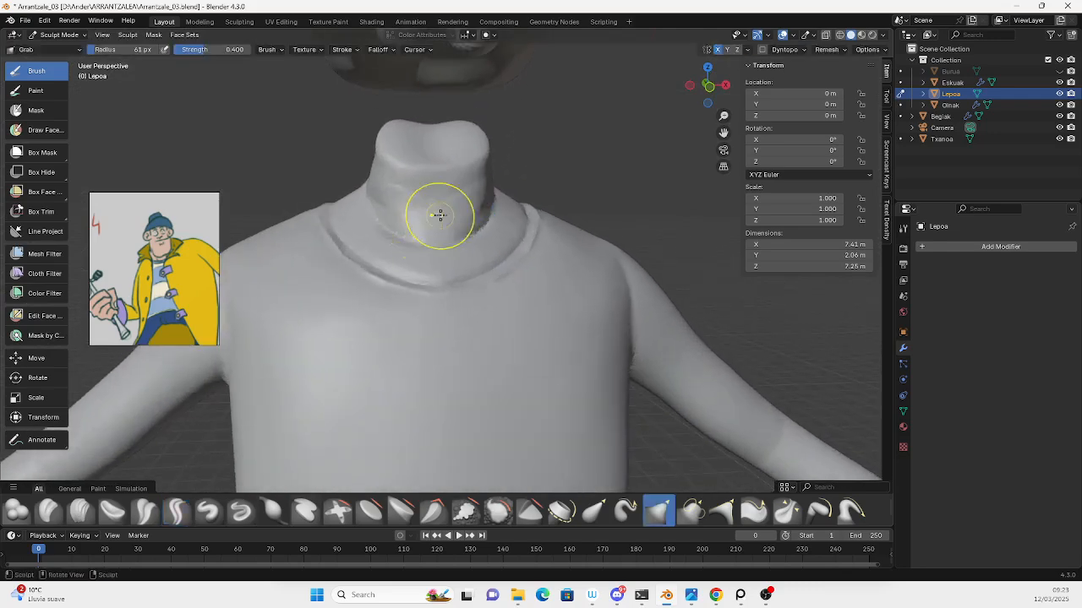
pyautogui.moveTo(442, 241); pyautogui.dragTo(513, 264, button='middle')
pyautogui.moveTo(525, 256); pyautogui.dragTo(535, 246)
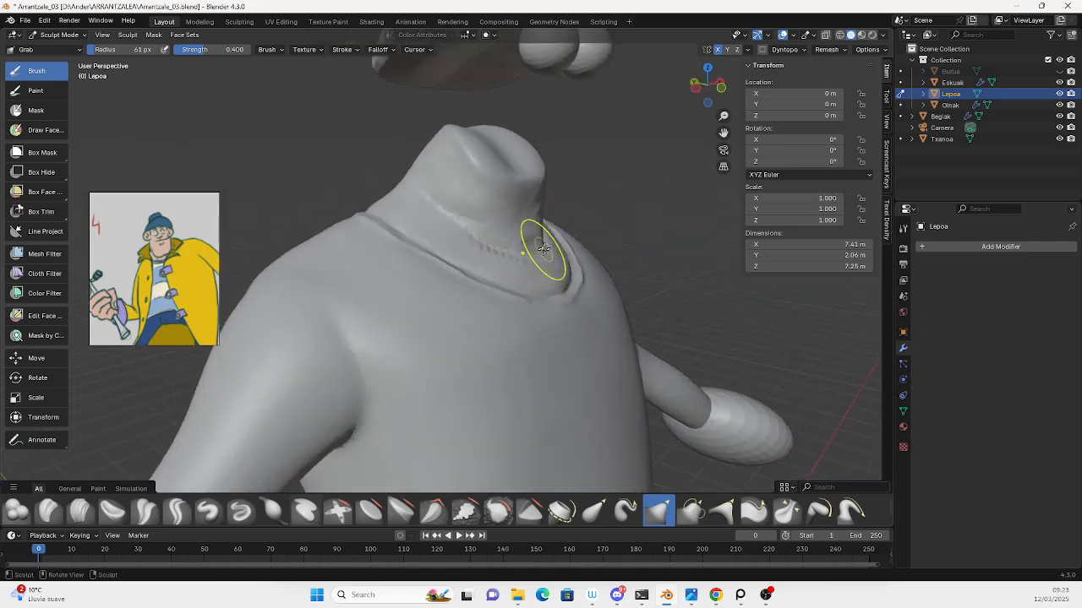
pyautogui.moveTo(471, 221); pyautogui.dragTo(404, 208, button='middle')
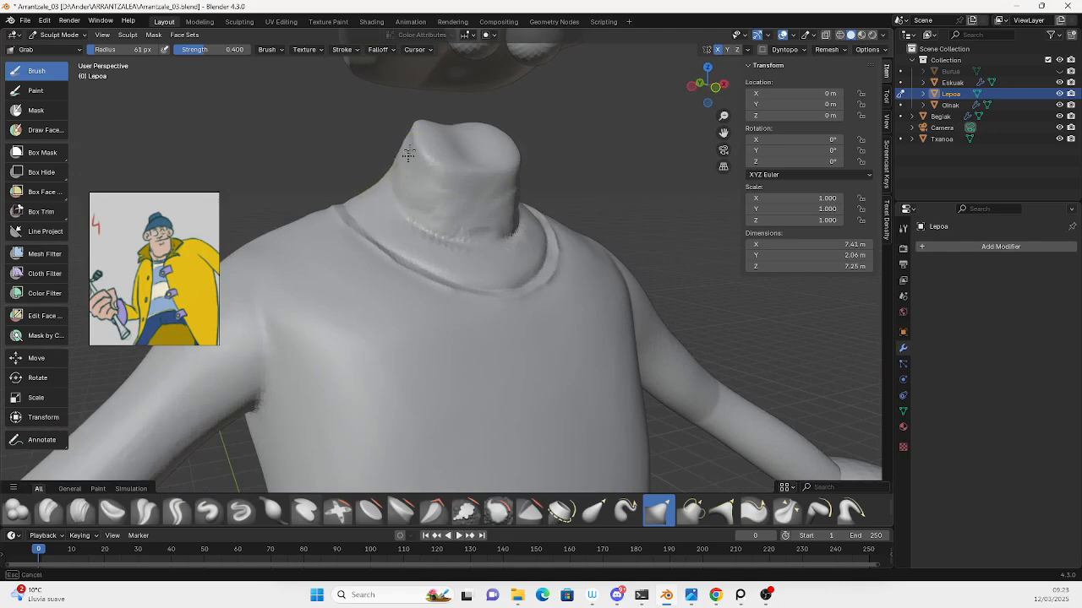
# Compare the whole body with the fisherman reference, showing the full figure in the reference image and moving it higher.
pyautogui.scroll(-4, 549, 258)
pyautogui.moveTo(507, 262)
pyautogui.mouseDown(button='middle')
pyautogui.moveTo(381, 338)
pyautogui.moveTo(412, 294)
pyautogui.moveTo(397, 338)
pyautogui.moveTo(435, 290)
pyautogui.moveTo(484, 307)
pyautogui.moveTo(446, 318)
pyautogui.mouseUp(button='middle')
pyautogui.scroll(-3, 413, 294)
pyautogui.scroll(-3, 175, 278)
pyautogui.scroll(3, 459, 311)
pyautogui.scroll(1, 459, 310)
pyautogui.scroll(-2, 457, 309)
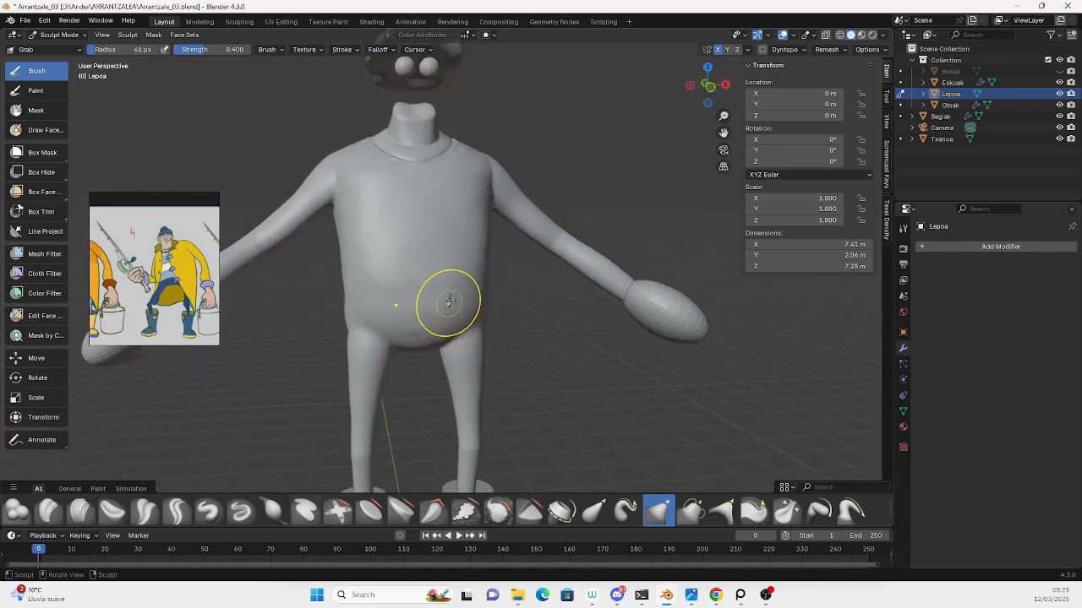
pyautogui.moveTo(0, 0); pyautogui.dragTo(0, 0)
pyautogui.keyDown('shift'); pyautogui.moveTo(448, 289); pyautogui.dragTo(445, 283, button='middle'); pyautogui.keyUp('shift')
pyautogui.moveTo(392, 309); pyautogui.dragTo(378, 307, button='middle')
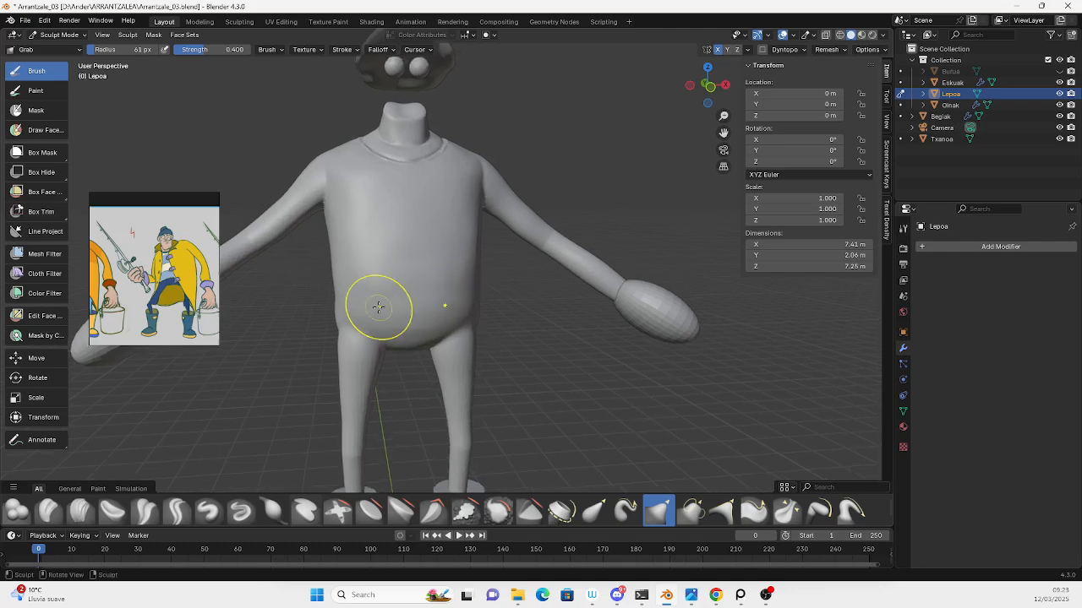
pyautogui.moveTo(131, 251); pyautogui.dragTo(129, 139)
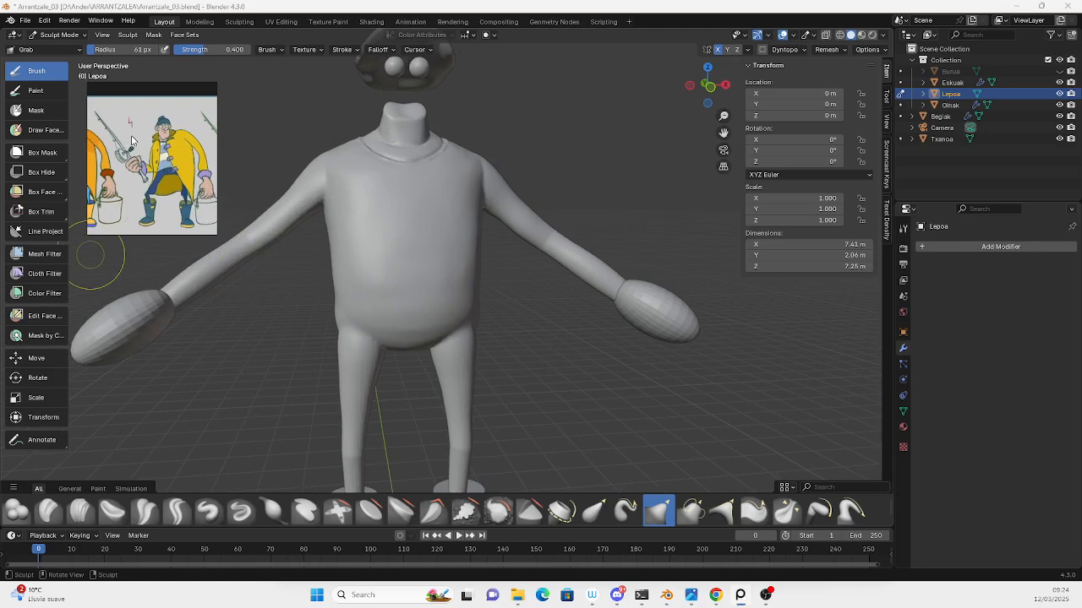
# Paint a mask across the chest and belly using the Mask brush with a 44 px radius.
pyautogui.press('m')
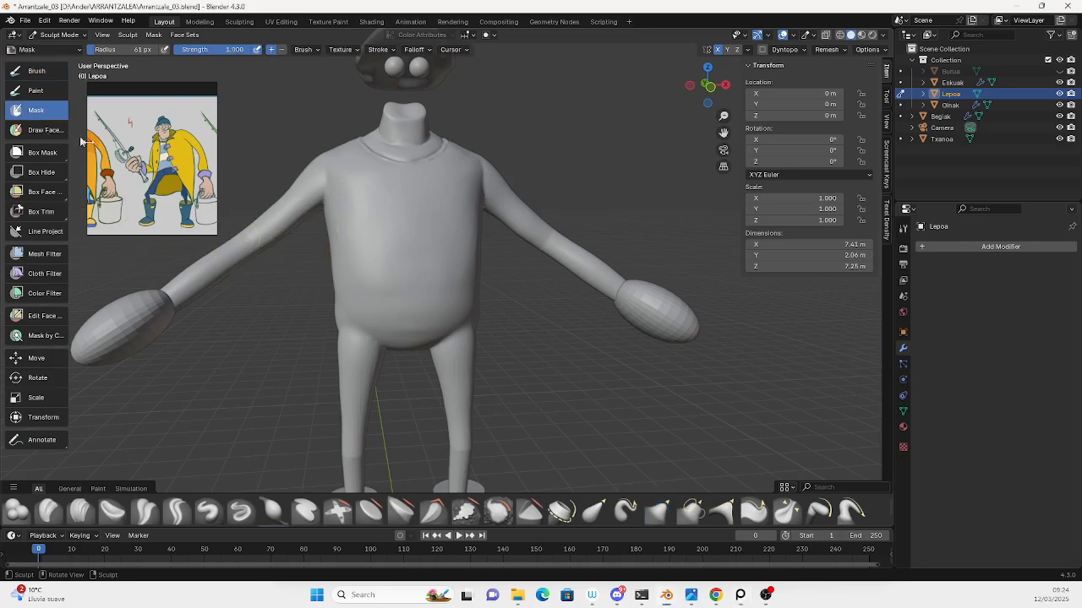
pyautogui.press('f')
pyautogui.click(381, 224)
pyautogui.moveTo(382, 230)
pyautogui.mouseDown()
pyautogui.moveTo(393, 214)
pyautogui.moveTo(402, 250)
pyautogui.moveTo(360, 228)
pyautogui.mouseUp()
pyautogui.moveTo(413, 278); pyautogui.dragTo(480, 284, button='middle')
pyautogui.press('`')
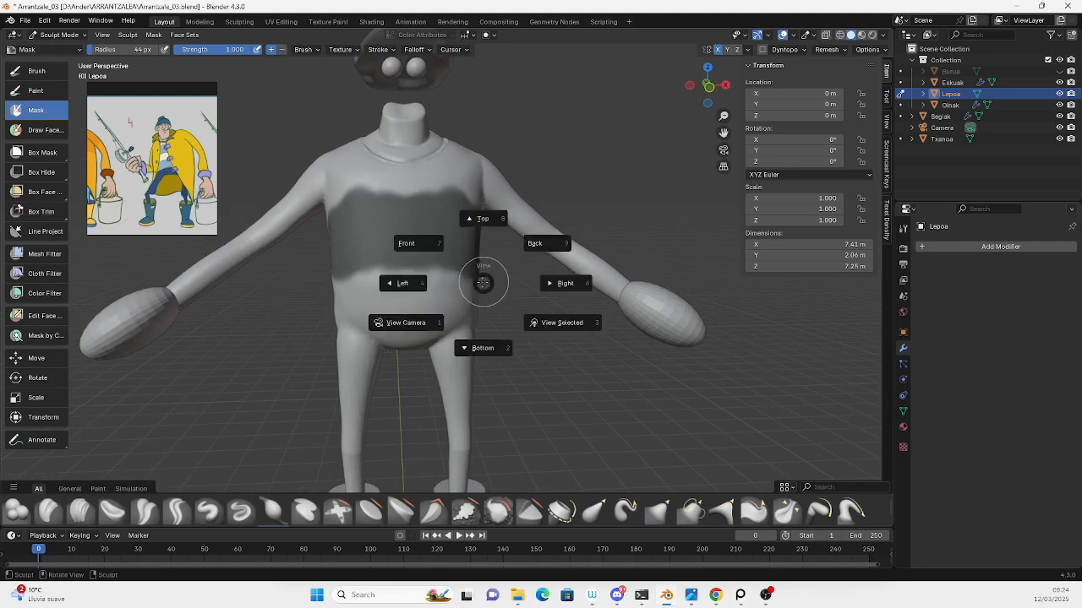
pyautogui.click(415, 241)
pyautogui.moveTo(416, 277); pyautogui.dragTo(482, 287)
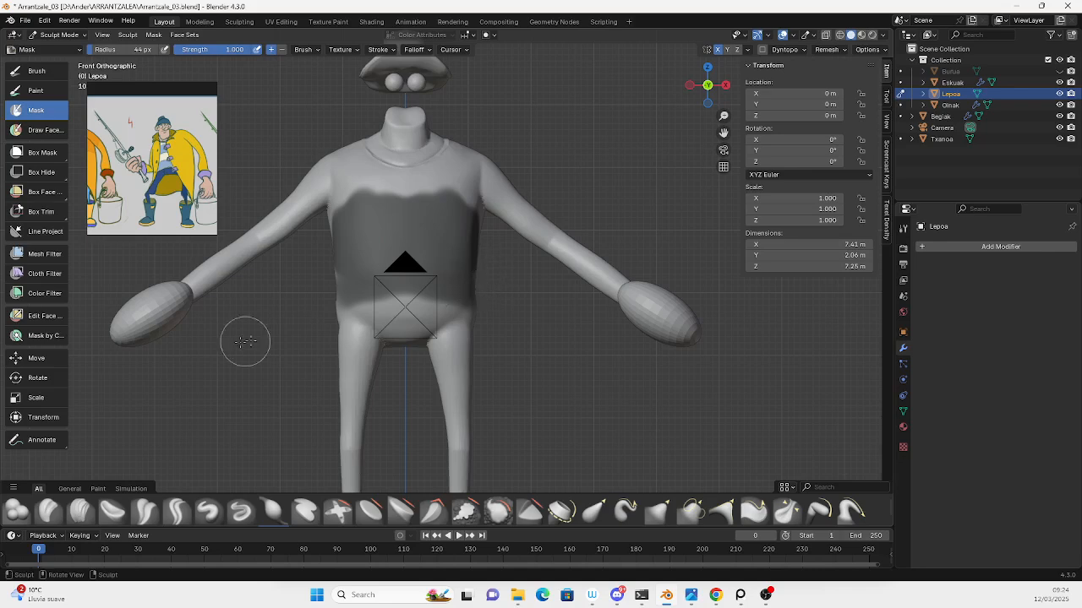
# Replace the painted mask with a box mask covering the torso from the neck base to the lower belly in front view.
pyautogui.click(55, 260)
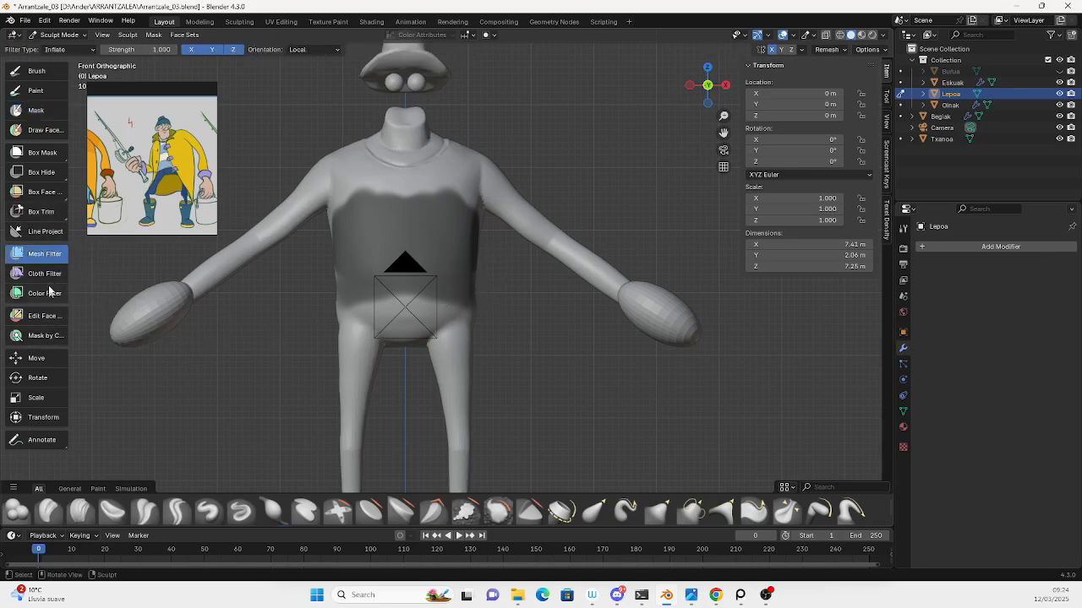
pyautogui.click(44, 153)
pyautogui.moveTo(323, 303); pyautogui.dragTo(493, 147)
pyautogui.moveTo(318, 126); pyautogui.dragTo(496, 308)
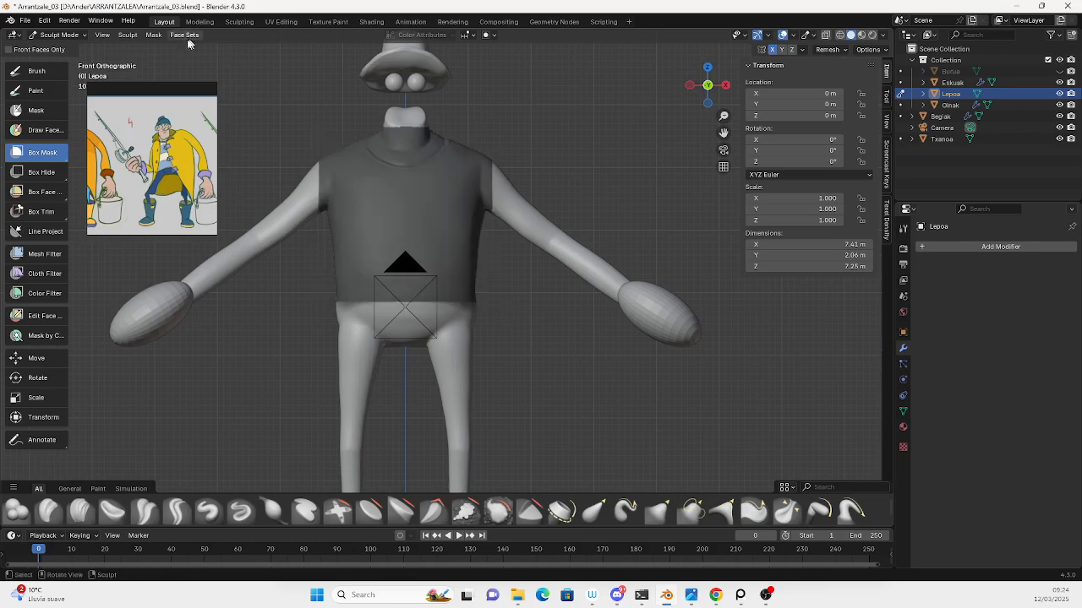
pyautogui.click(153, 34)
pyautogui.click(186, 61)
pyautogui.moveTo(317, 292); pyautogui.dragTo(493, 135)
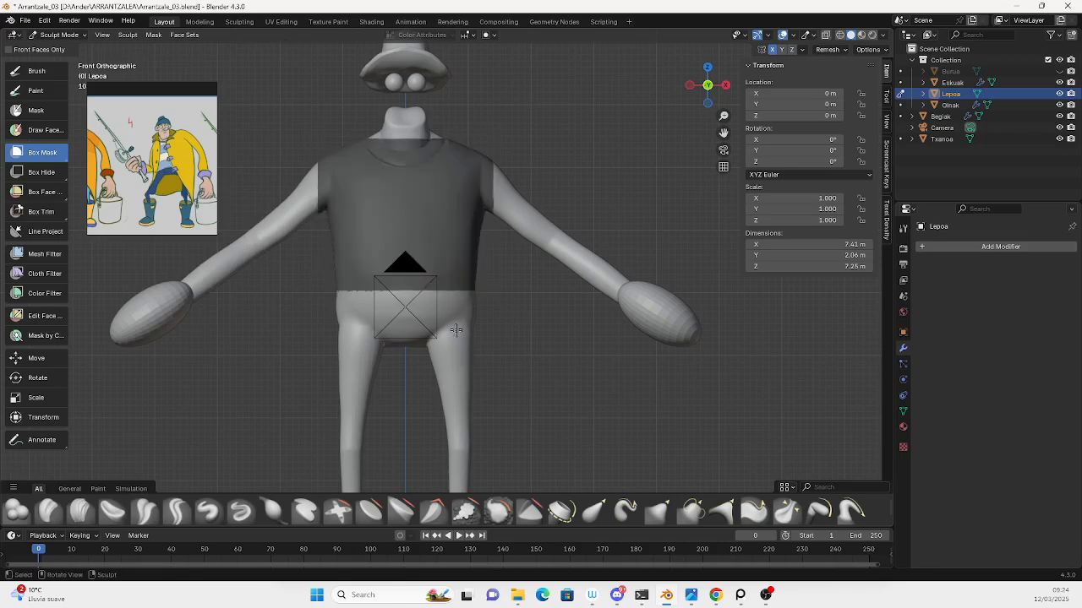
# Trim the torso mask along the armholes using the Mask brush with a 23 px radius.
pyautogui.click(36, 110)
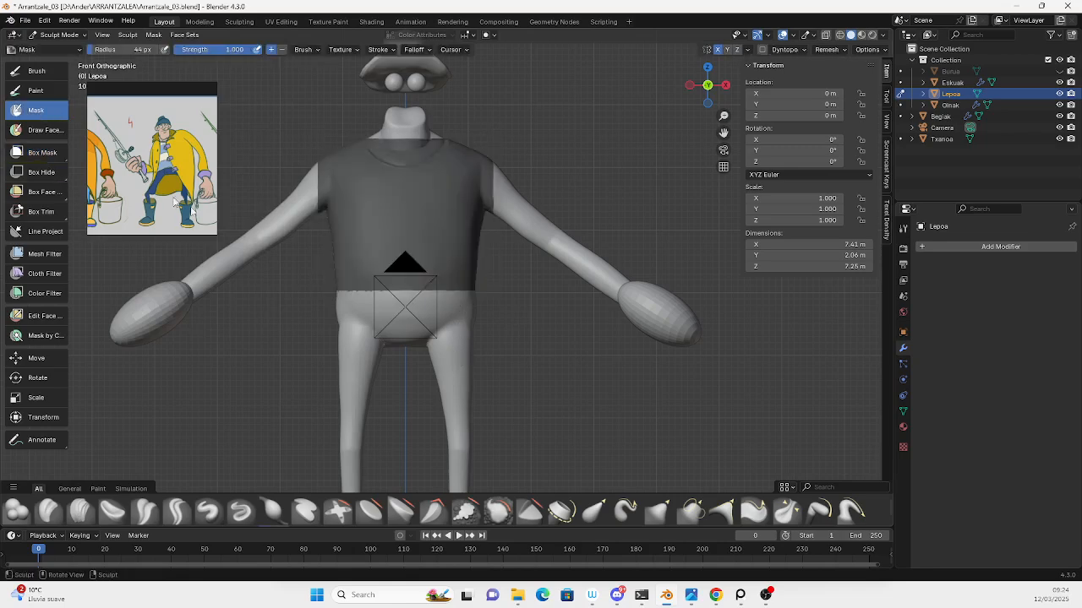
pyautogui.moveTo(397, 203); pyautogui.dragTo(499, 193, button='middle')
pyautogui.press('f')
pyautogui.click(493, 190)
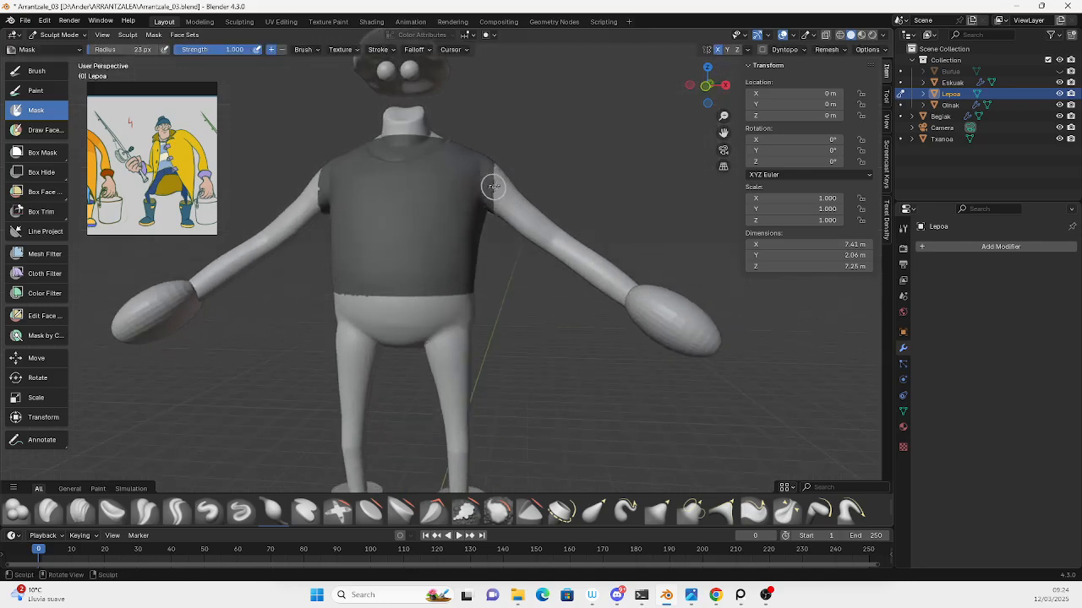
pyautogui.moveTo(495, 192)
pyautogui.keyDown('ctrl'); pyautogui.mouseDown()
pyautogui.moveTo(507, 180)
pyautogui.moveTo(500, 212)
pyautogui.mouseUp(); pyautogui.keyUp('ctrl')
pyautogui.moveTo(506, 180); pyautogui.dragTo(516, 302, button='middle')
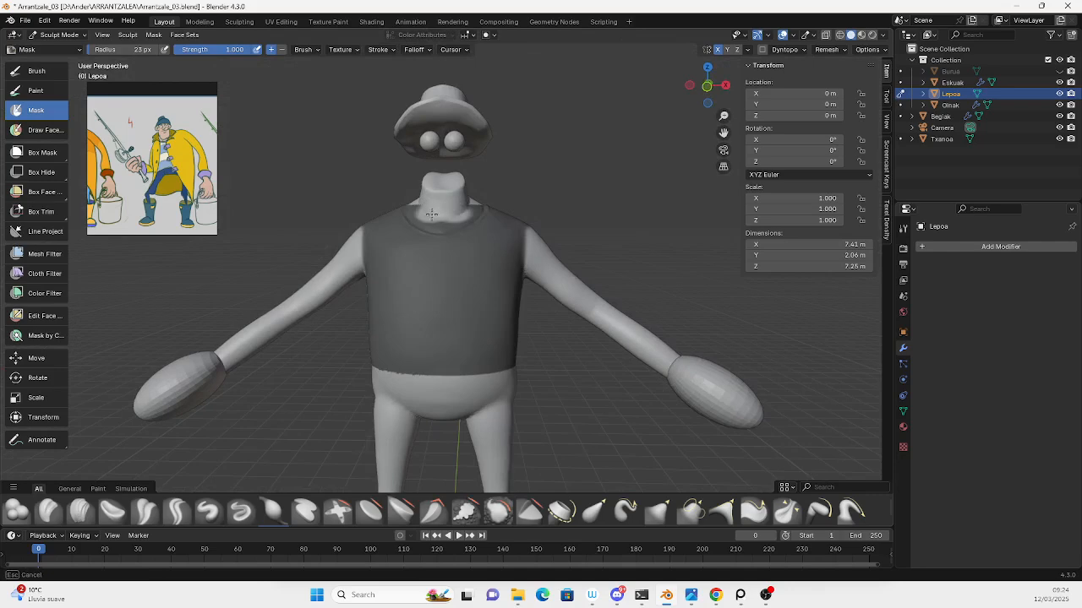
# Fit the upper edge of the torso mask to the neckline crease around the front and back of the neck.
pyautogui.moveTo(420, 211); pyautogui.dragTo(397, 182, button='middle')
pyautogui.scroll(4, 397, 182)
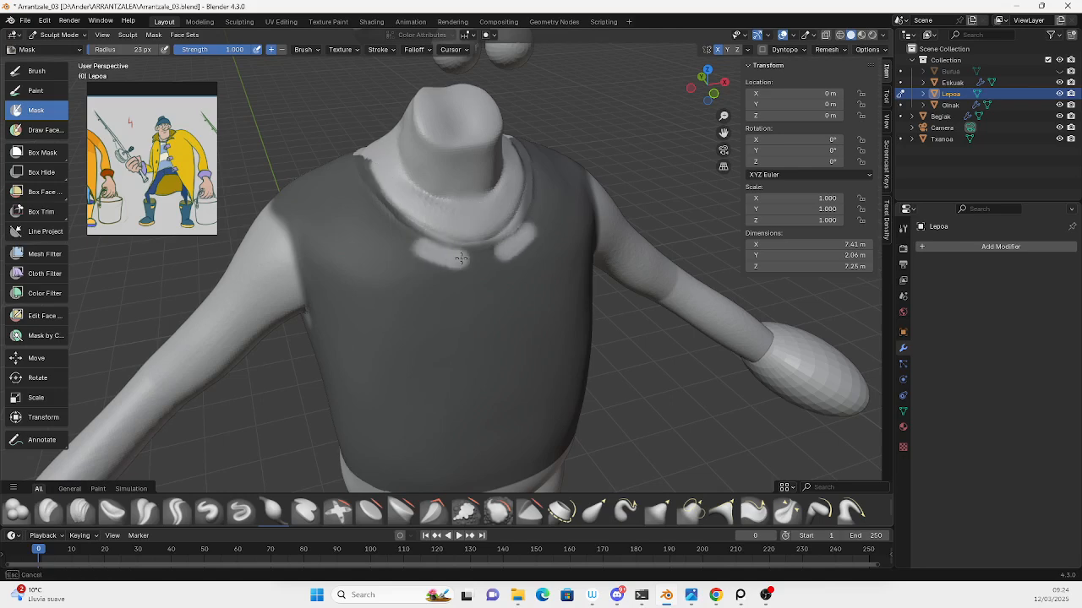
pyautogui.moveTo(507, 243); pyautogui.dragTo(524, 216)
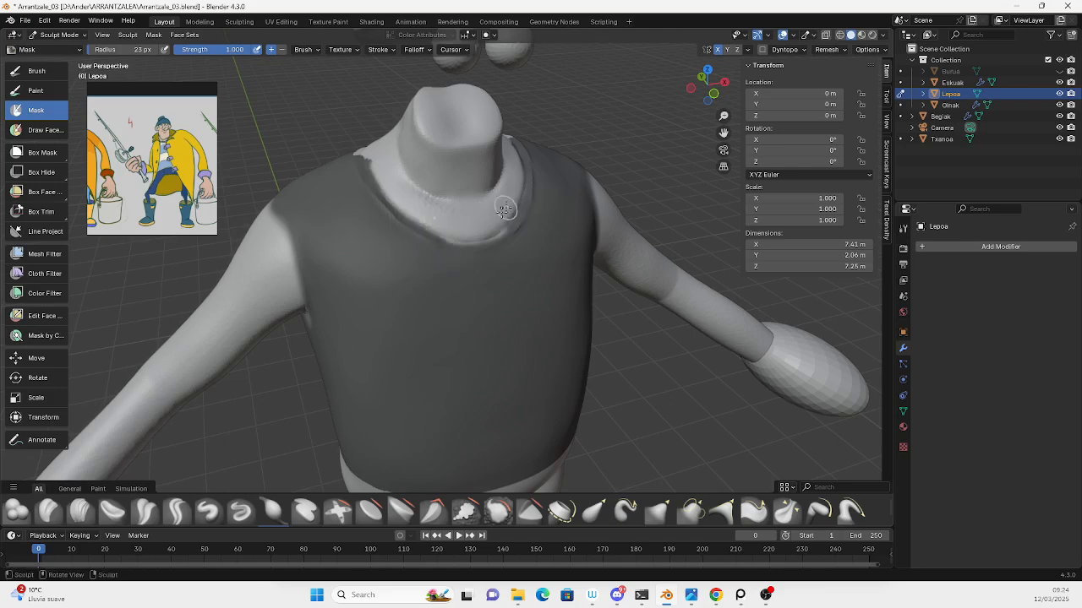
pyautogui.moveTo(509, 208); pyautogui.dragTo(508, 211, button='middle')
pyautogui.moveTo(518, 230); pyautogui.dragTo(494, 248)
pyautogui.moveTo(468, 259); pyautogui.dragTo(492, 282, button='middle')
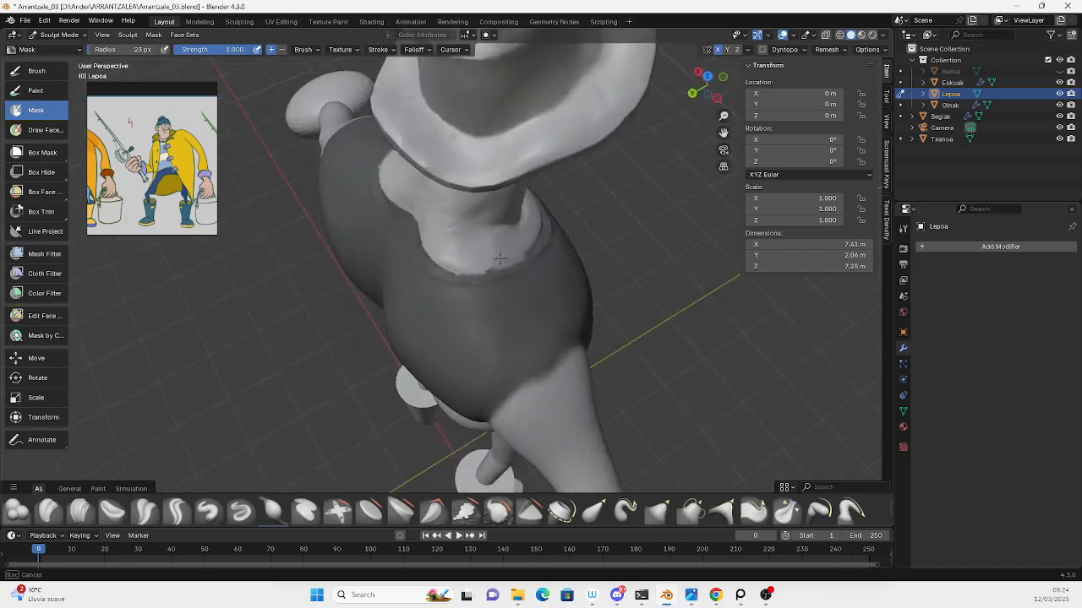
pyautogui.moveTo(550, 261)
pyautogui.mouseDown(button='middle')
pyautogui.moveTo(477, 292)
pyautogui.moveTo(472, 342)
pyautogui.moveTo(450, 212)
pyautogui.mouseUp(button='middle')
# Move the reference image away from the mask commands it covers and sharpen the edge of the torso mask.
pyautogui.click(154, 37)
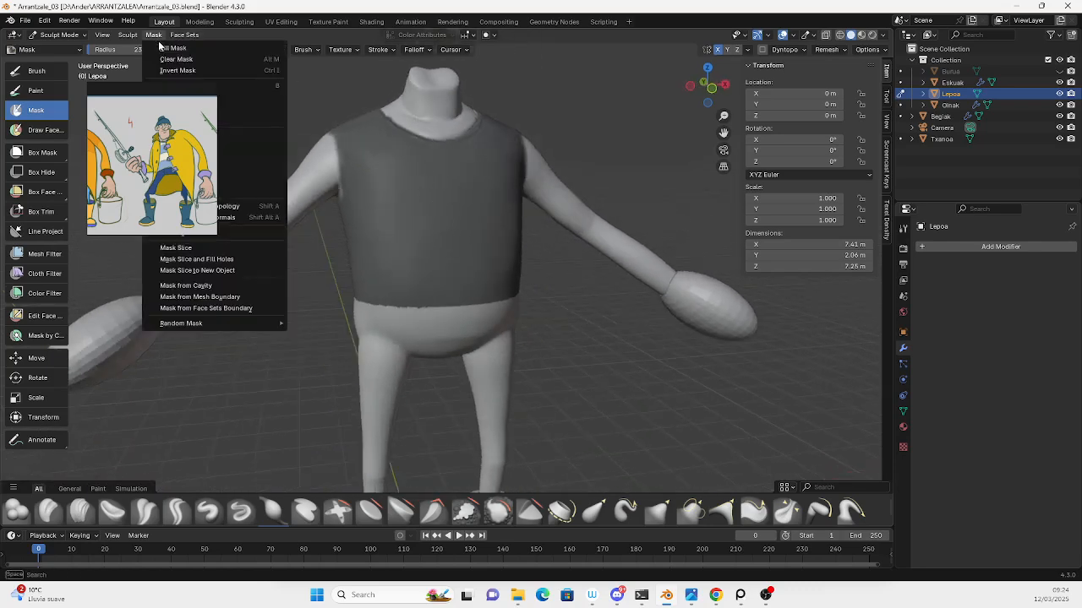
pyautogui.moveTo(204, 134); pyautogui.dragTo(818, 117)
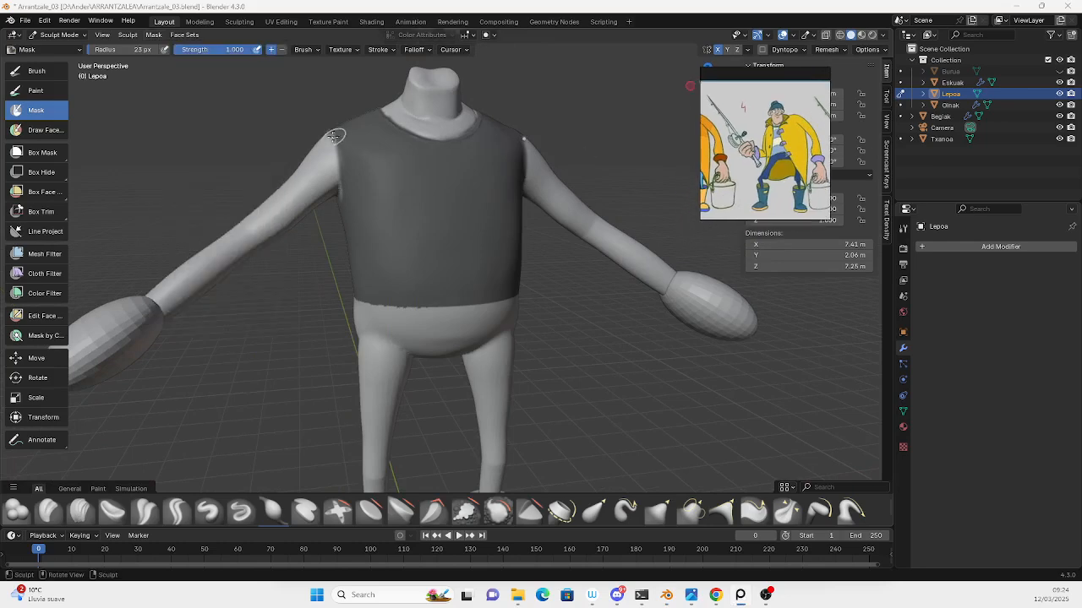
pyautogui.click(152, 35)
pyautogui.click(225, 143)
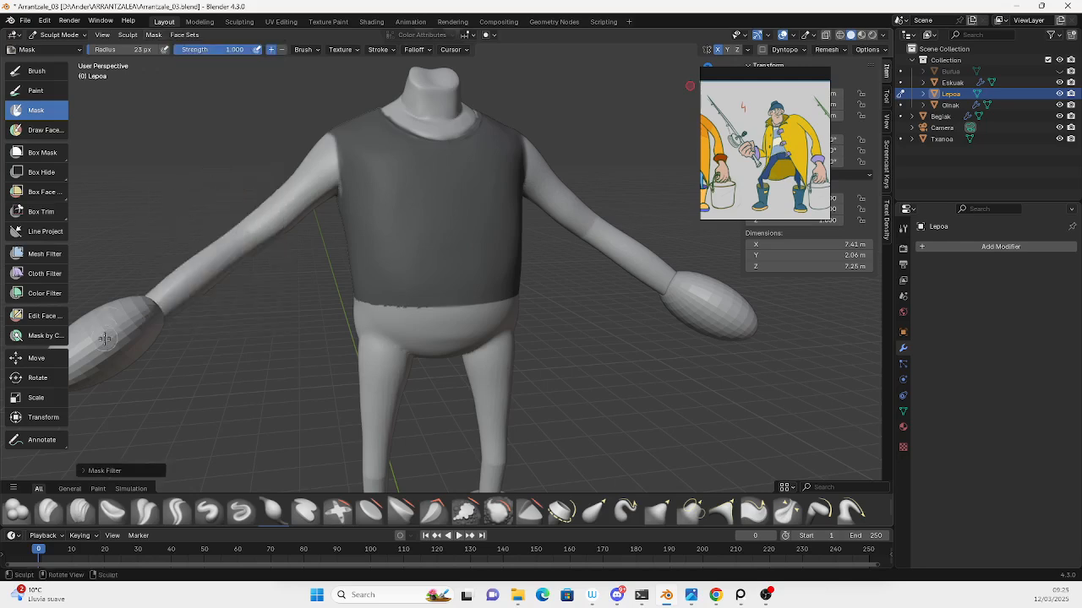
pyautogui.click(154, 34)
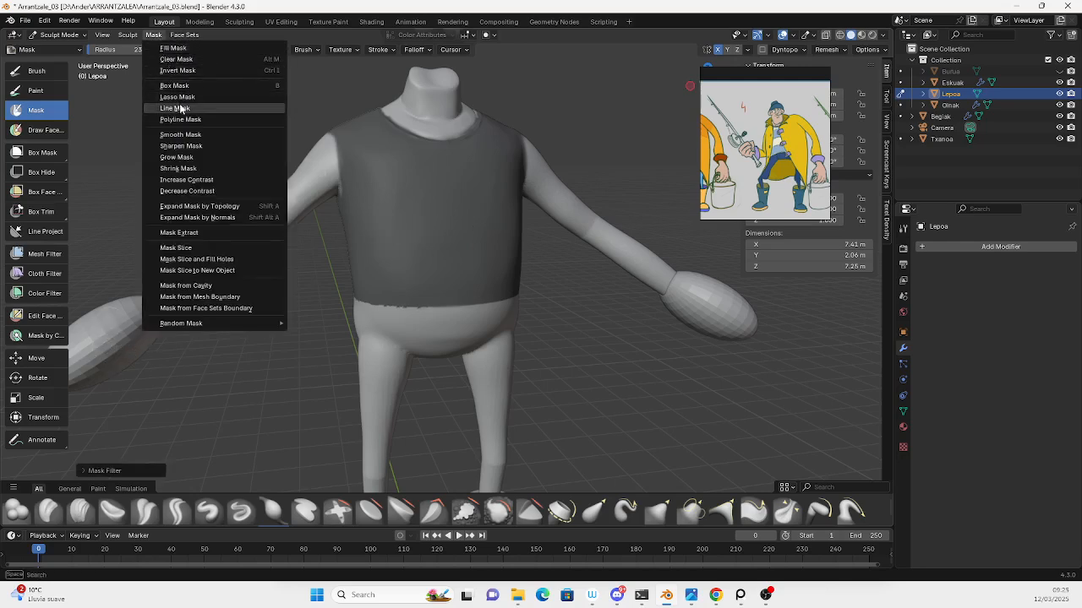
pyautogui.click(188, 146)
pyautogui.moveTo(435, 199); pyautogui.dragTo(382, 316, button='middle')
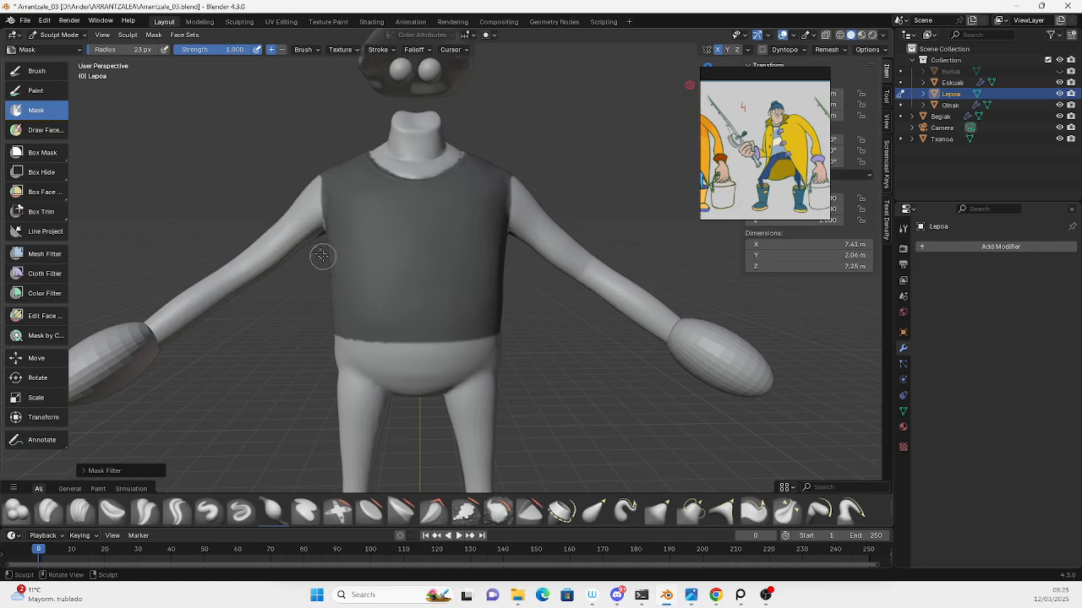
# Create a face set from the masked torso and clear the mask.
pyautogui.click(186, 35)
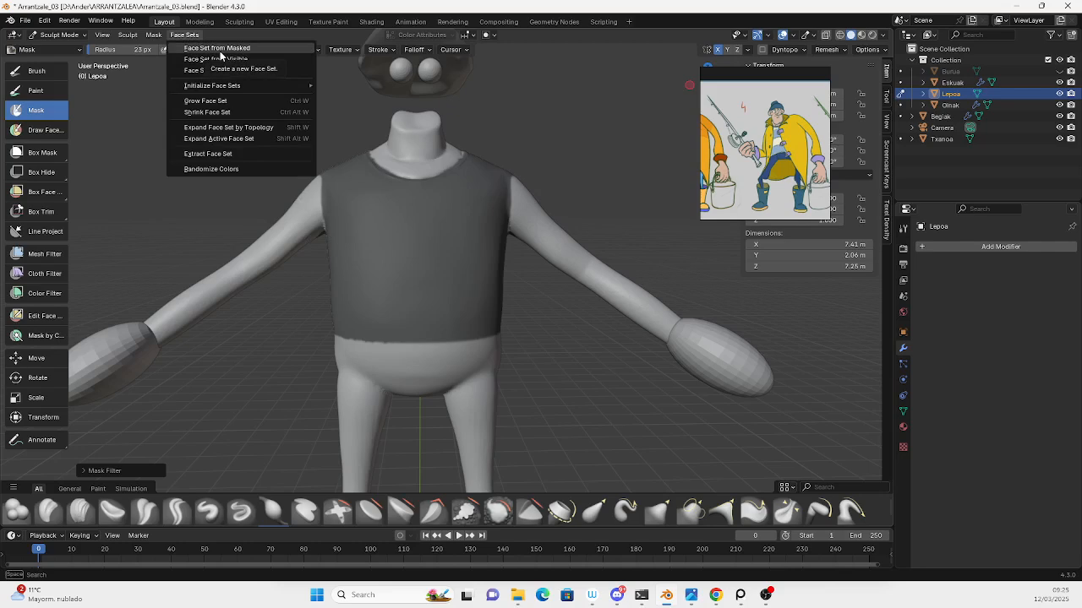
pyautogui.click(218, 48)
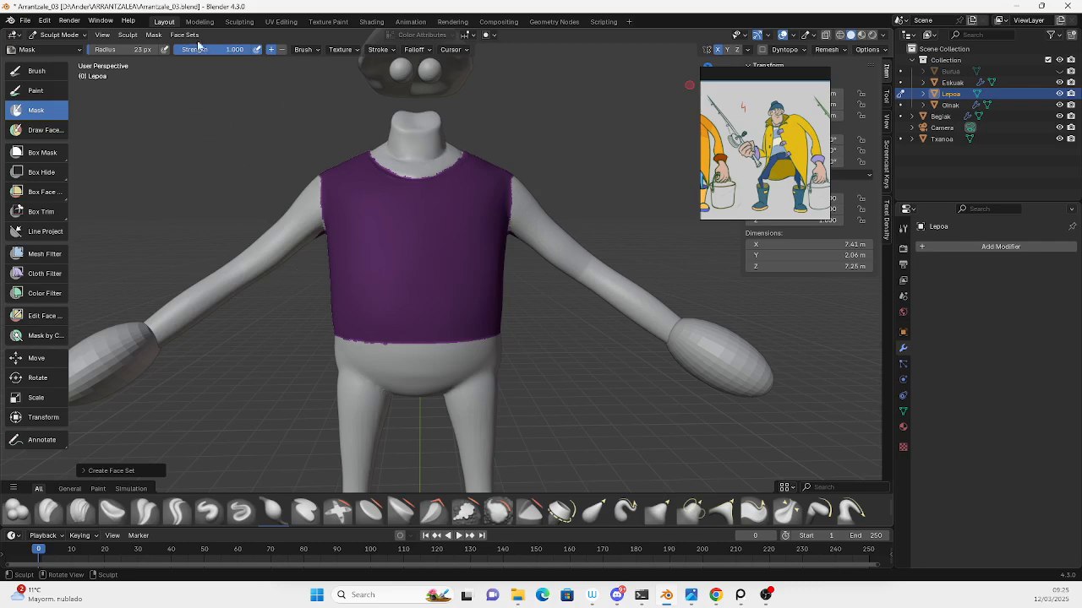
pyautogui.click(160, 36)
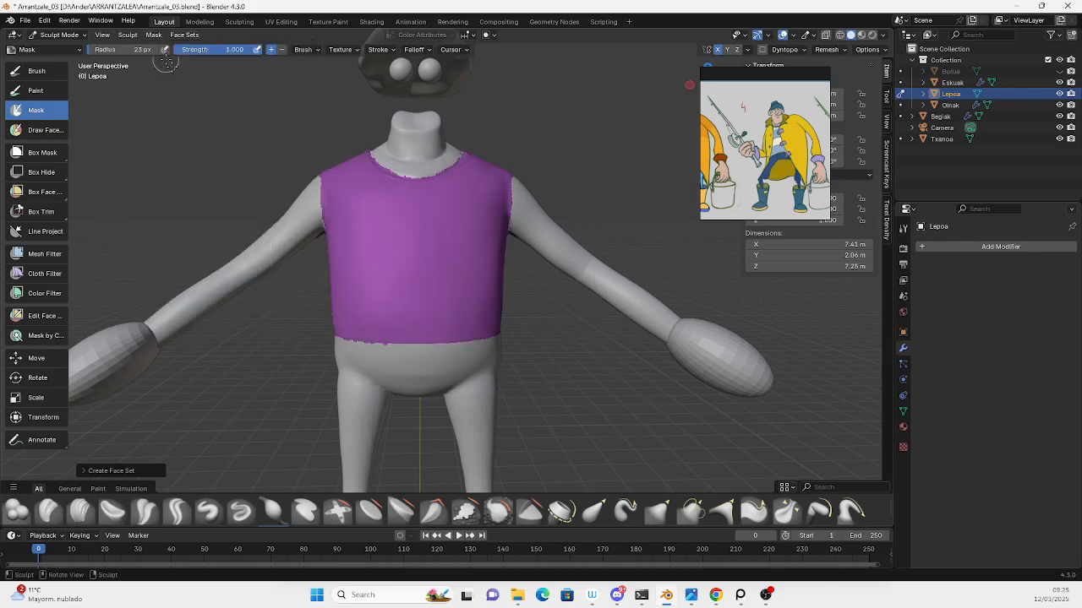
# Activate the Mesh Filter on the body and set its filter type to Relax Face Sets.
pyautogui.moveTo(440, 219)
pyautogui.mouseDown(button='middle')
pyautogui.moveTo(496, 231)
pyautogui.moveTo(439, 239)
pyautogui.moveTo(425, 227)
pyautogui.mouseUp(button='middle')
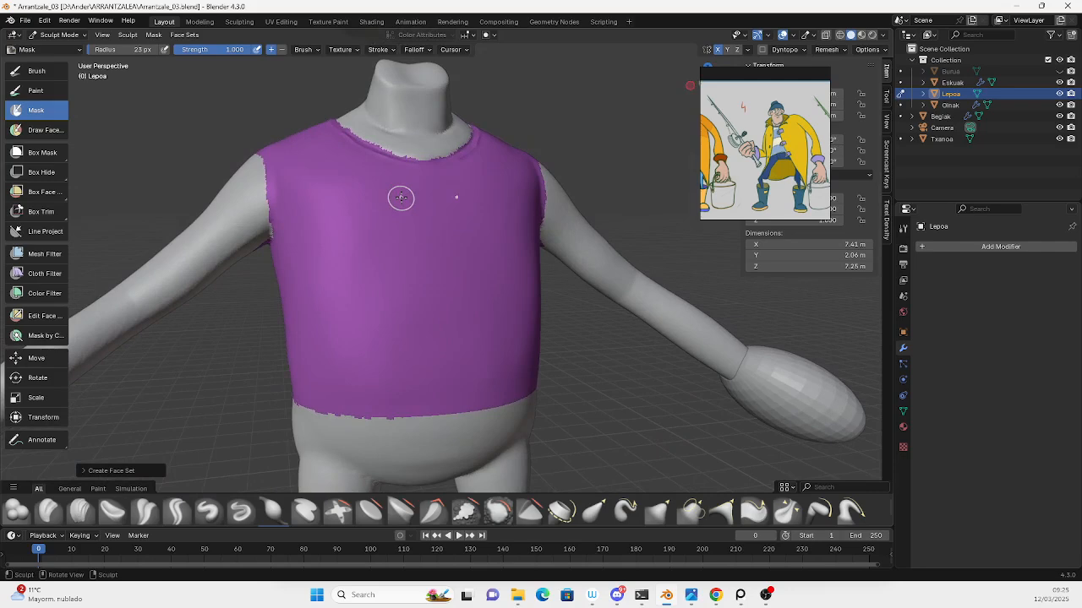
pyautogui.scroll(5, 414, 198)
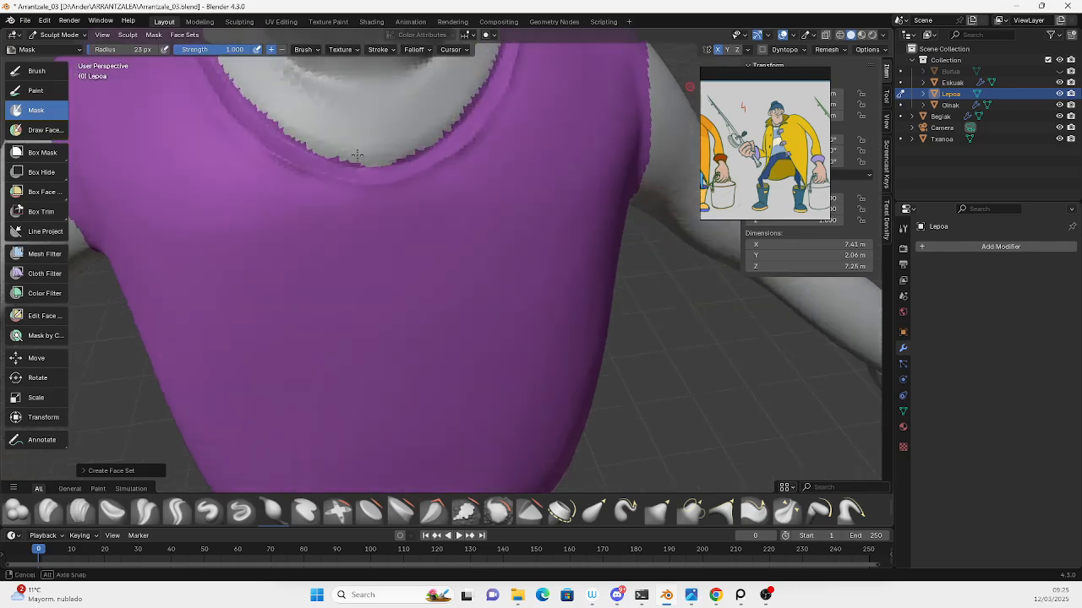
pyautogui.scroll(-3, 355, 141)
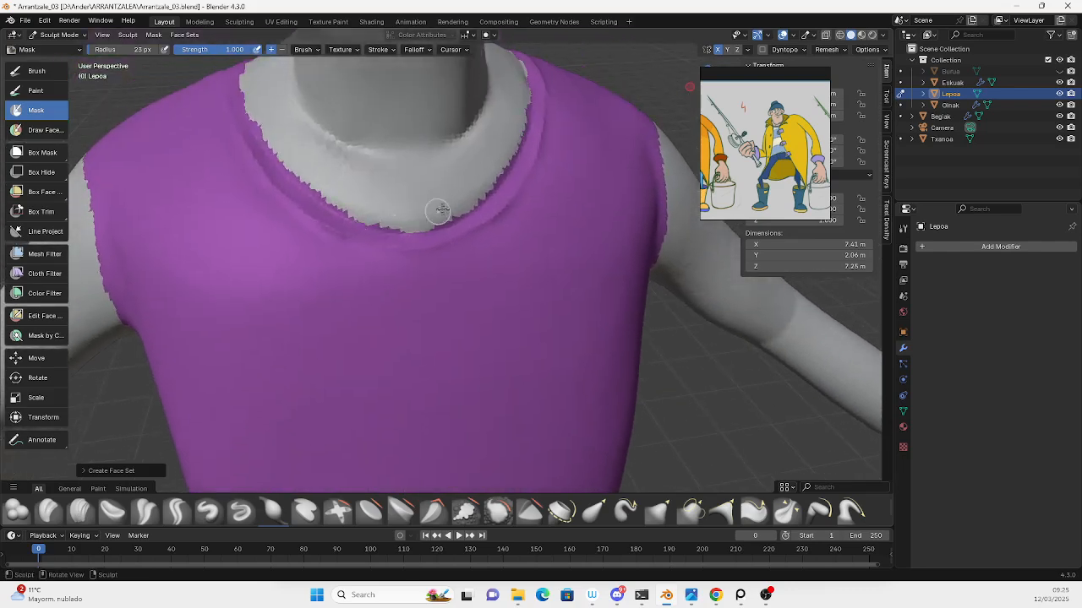
pyautogui.moveTo(365, 224); pyautogui.dragTo(245, 232, button='middle')
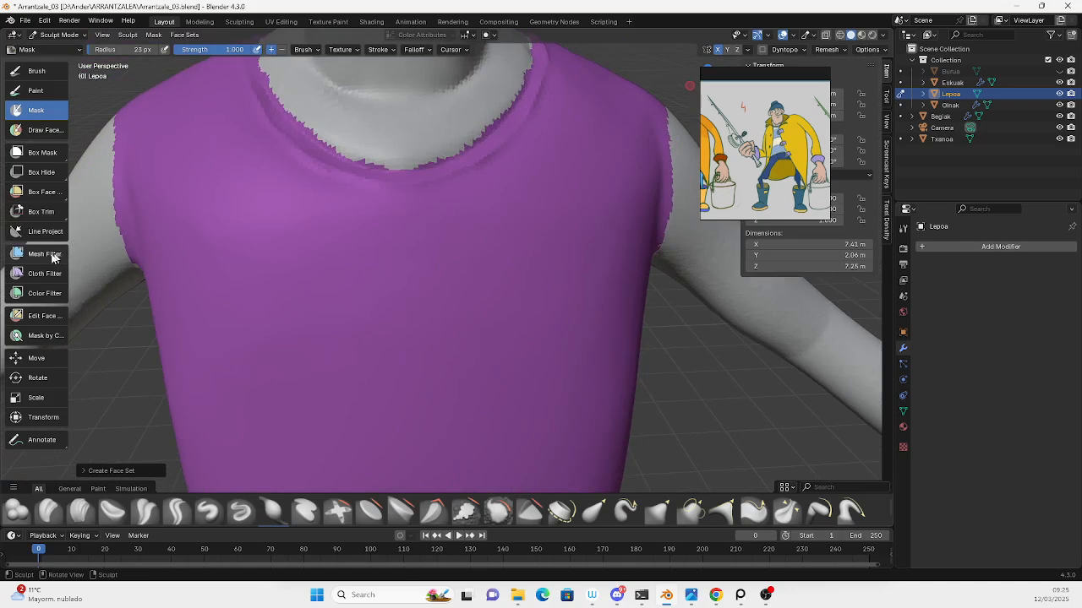
pyautogui.click(39, 256)
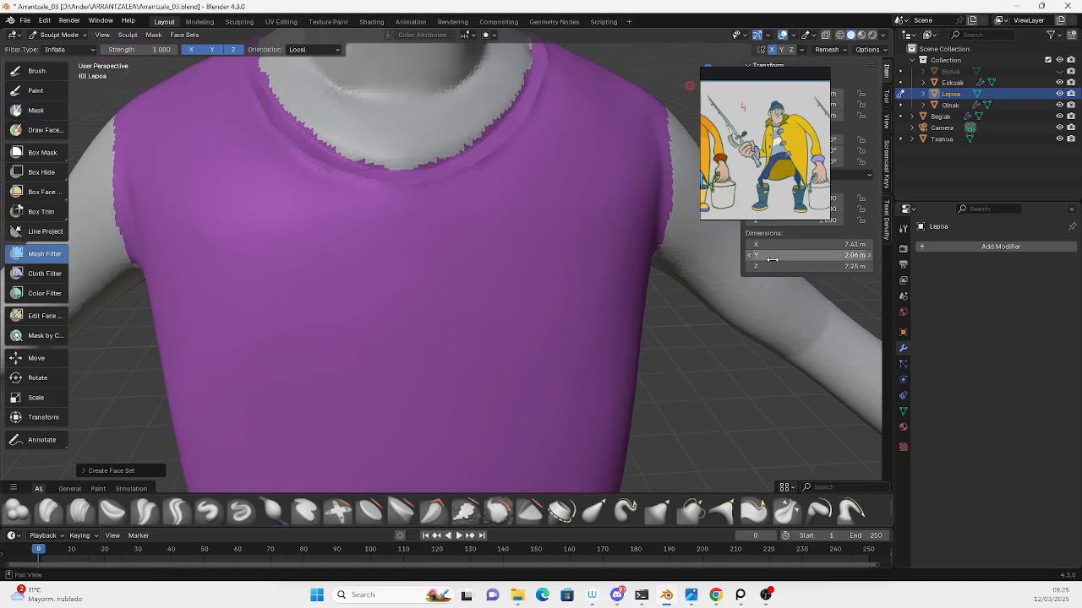
pyautogui.click(903, 228)
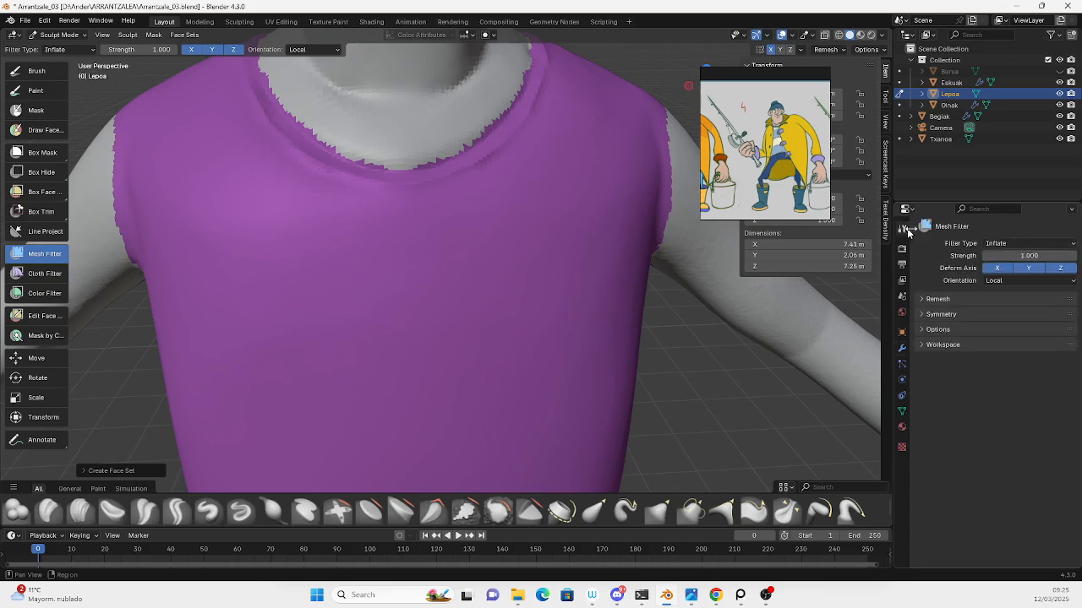
pyautogui.click(999, 243)
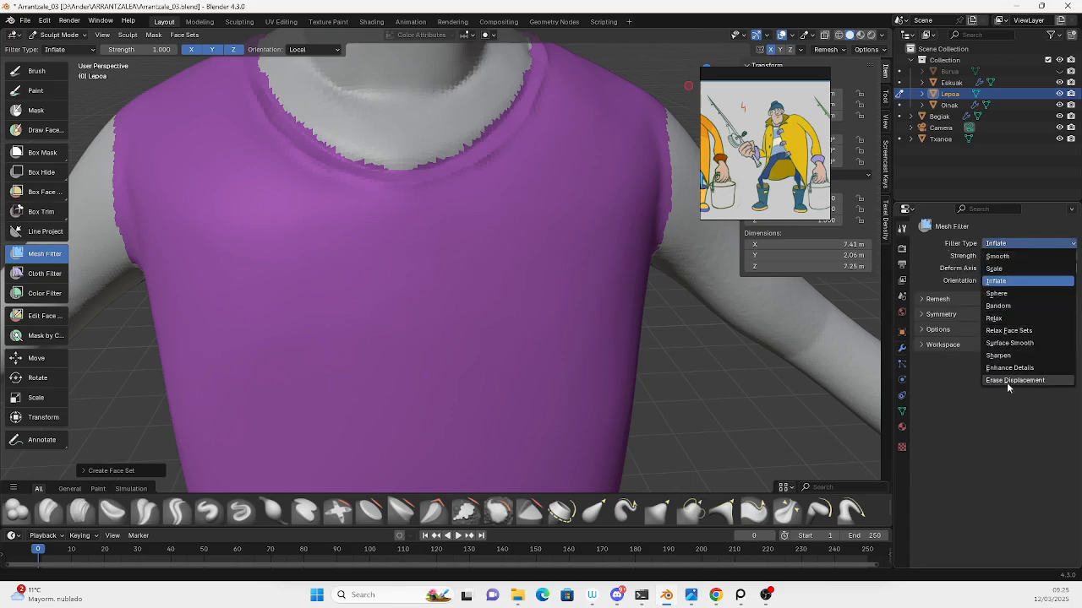
pyautogui.click(1027, 332)
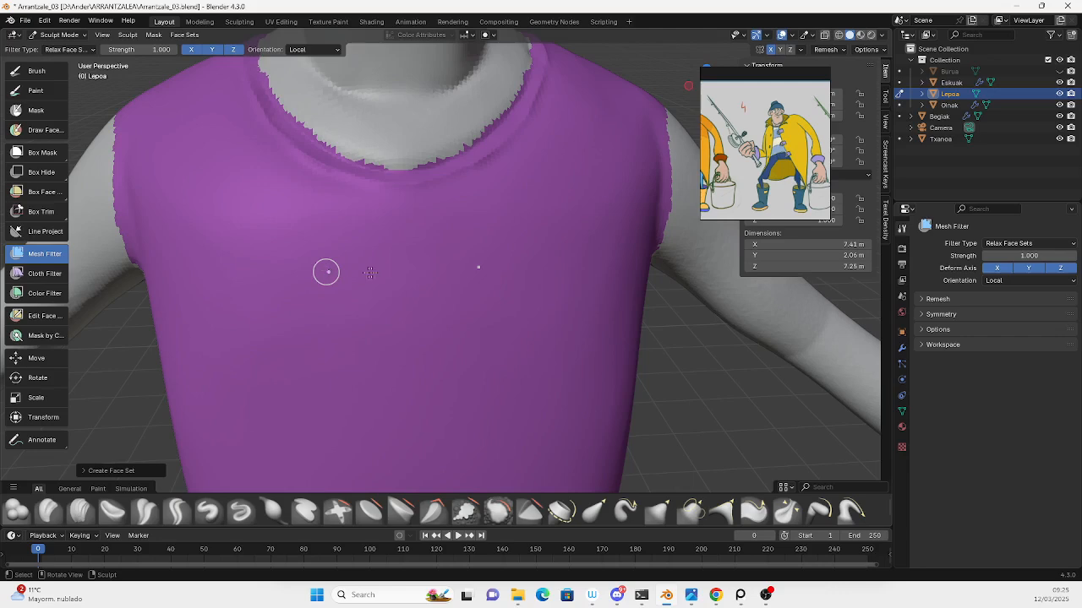
# Apply the Relax Face Sets filter repeatedly to smooth the jagged torso face set edges at the neckline, armholes and waist.
pyautogui.moveTo(370, 272); pyautogui.dragTo(621, 242)
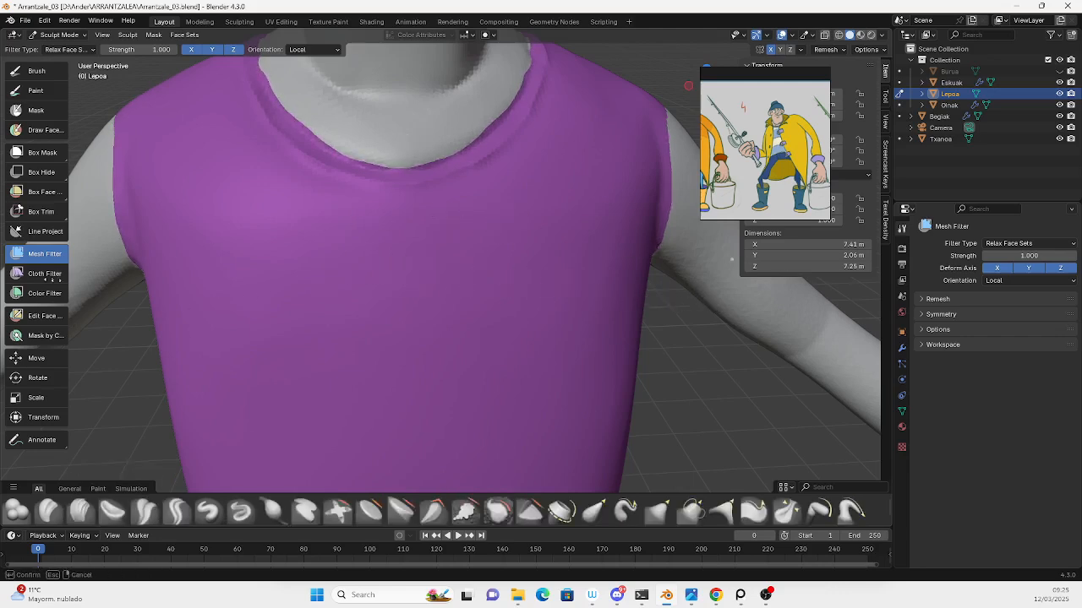
pyautogui.moveTo(53, 280); pyautogui.dragTo(510, 323)
pyautogui.scroll(-4, 440, 319)
pyautogui.moveTo(407, 318); pyautogui.dragTo(446, 316)
pyautogui.moveTo(446, 316)
pyautogui.mouseDown(button='middle')
pyautogui.moveTo(539, 300)
pyautogui.moveTo(102, 279)
pyautogui.mouseUp(button='middle')
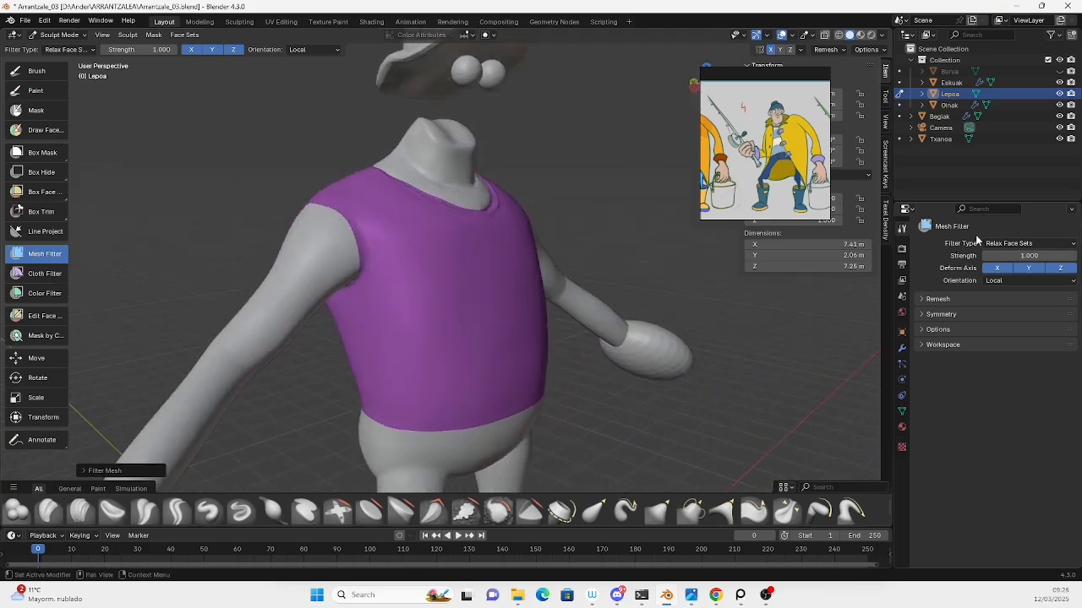
pyautogui.moveTo(512, 329); pyautogui.dragTo(427, 312, button='middle')
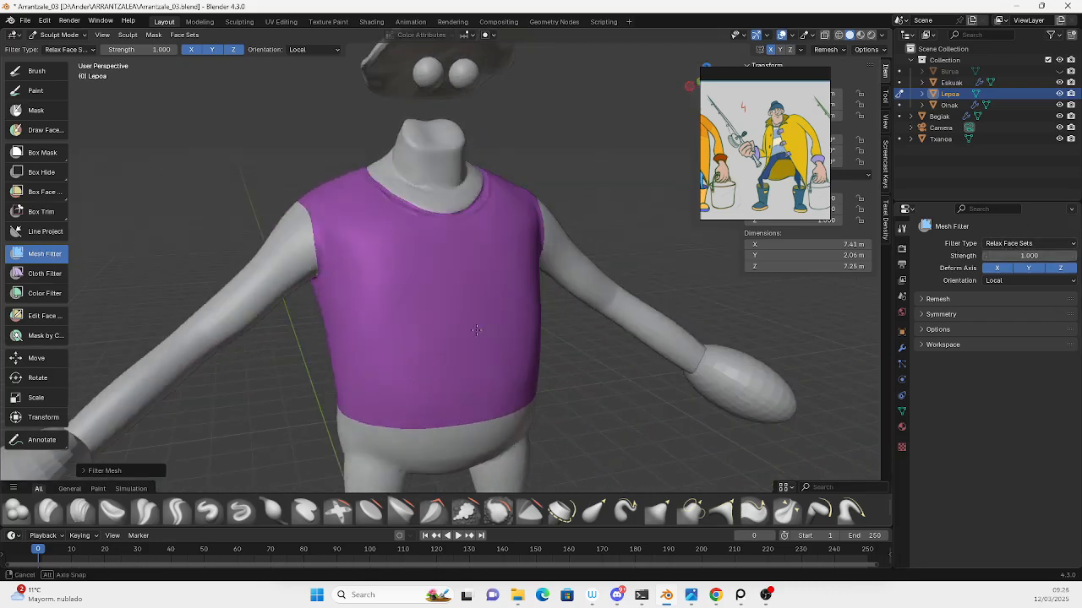
pyautogui.moveTo(427, 311)
pyautogui.mouseDown()
pyautogui.moveTo(490, 311)
pyautogui.moveTo(458, 310)
pyautogui.mouseUp()
pyautogui.scroll(3, 459, 309)
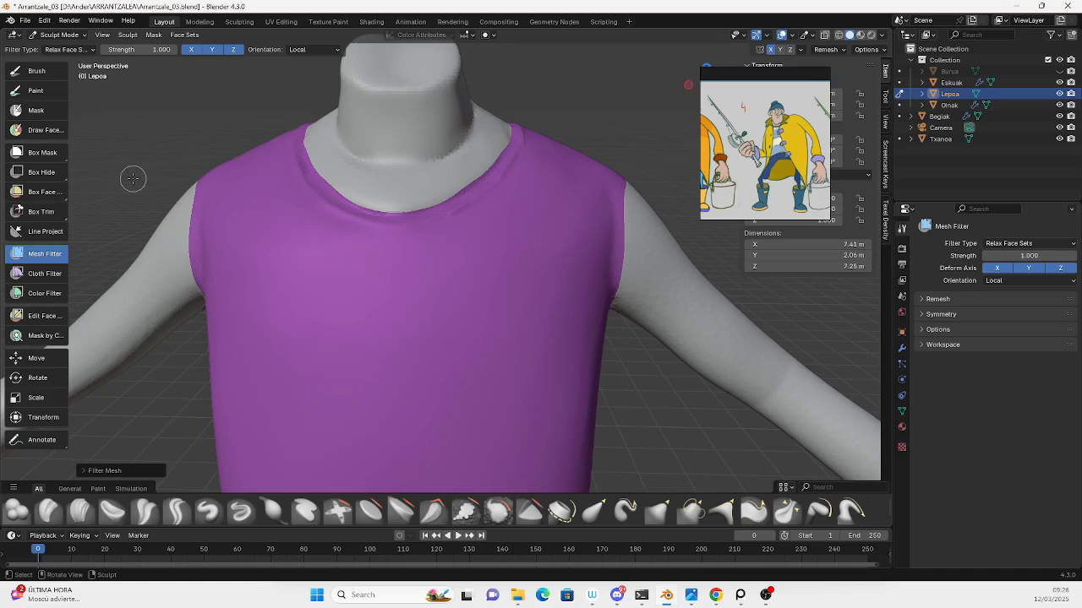
# Extract the torso face set into a separate mesh object.
pyautogui.click(183, 36)
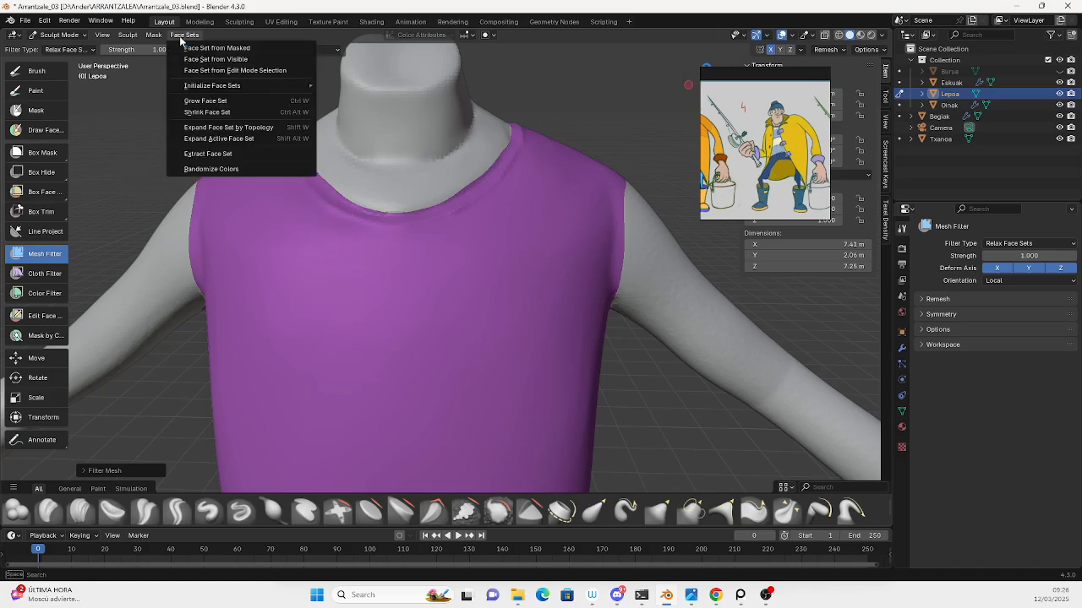
pyautogui.click(227, 155)
pyautogui.click(400, 300)
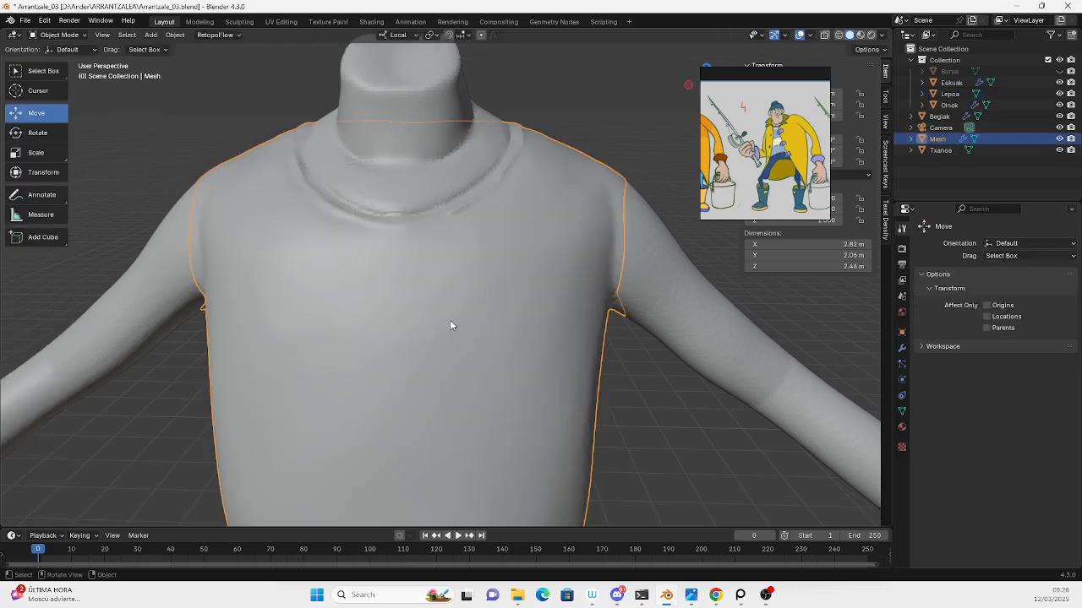
pyautogui.scroll(-4, 439, 271)
pyautogui.moveTo(440, 271)
pyautogui.mouseDown(button='middle')
pyautogui.moveTo(495, 273)
pyautogui.moveTo(439, 267)
pyautogui.mouseUp(button='middle')
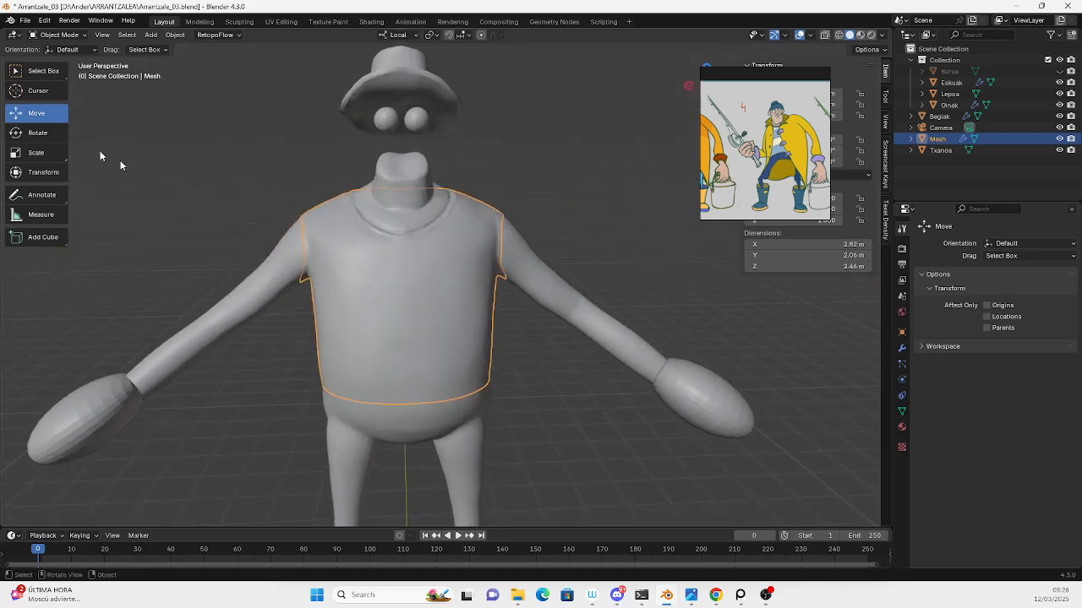
pyautogui.scroll(-3, 320, 356)
pyautogui.keyDown('shift'); pyautogui.moveTo(484, 467); pyautogui.dragTo(467, 413, button='middle'); pyautogui.keyUp('shift')
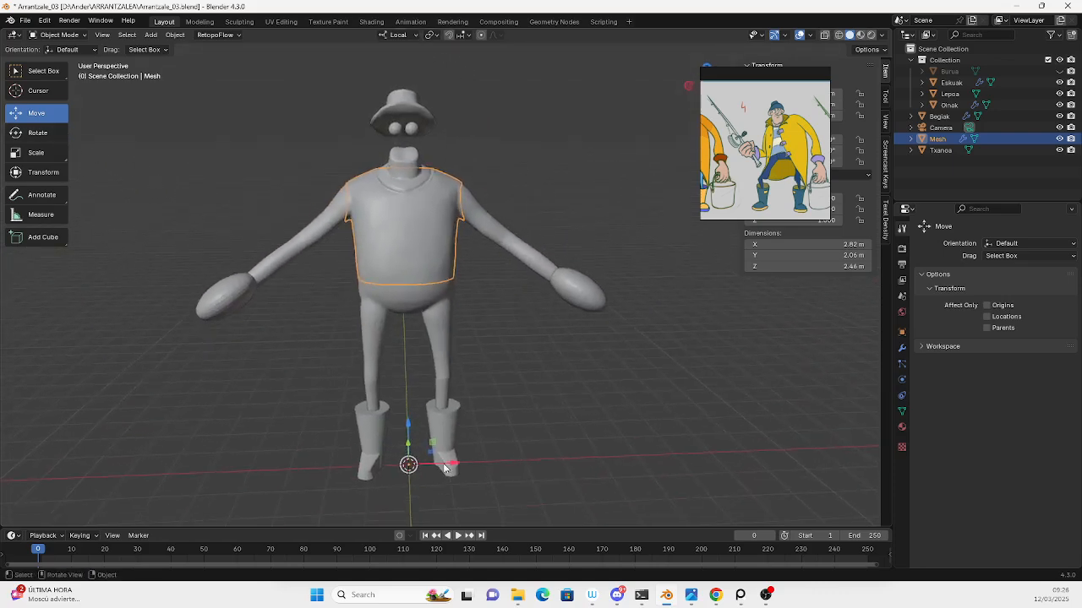
# Move the extracted torso mesh sideways, away from the body.
pyautogui.moveTo(445, 468); pyautogui.dragTo(542, 337)
pyautogui.moveTo(542, 337); pyautogui.dragTo(445, 275, button='middle')
pyautogui.scroll(4, 335, 273)
pyautogui.scroll(-4, 442, 263)
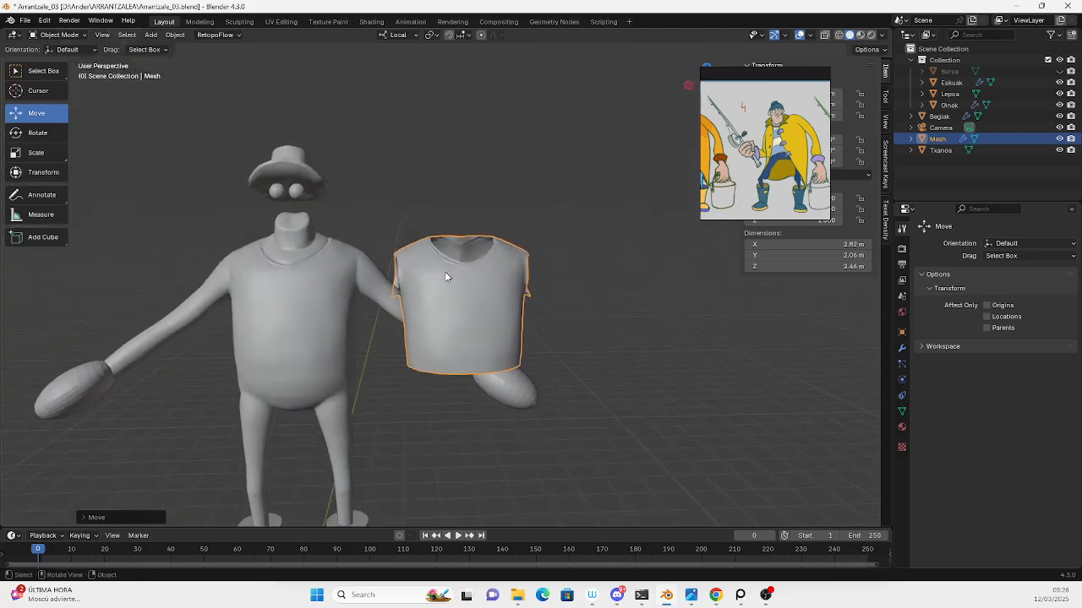
# Delete the extracted torso mesh and select the body.
pyautogui.press('Delete')
pyautogui.click(326, 297)
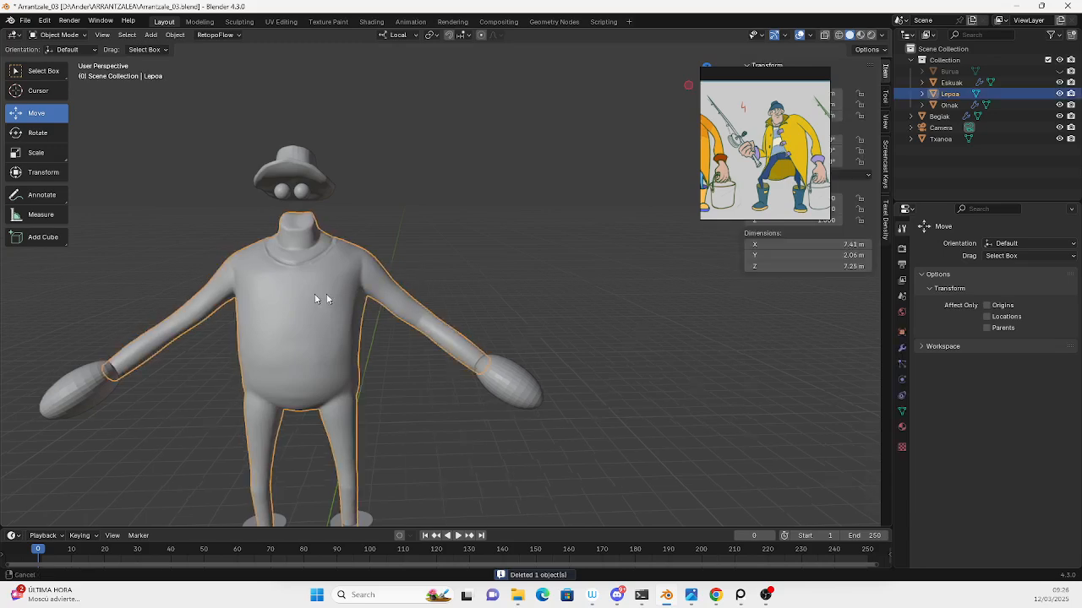
pyautogui.moveTo(326, 293); pyautogui.dragTo(279, 236, button='middle')
pyautogui.click(176, 35)
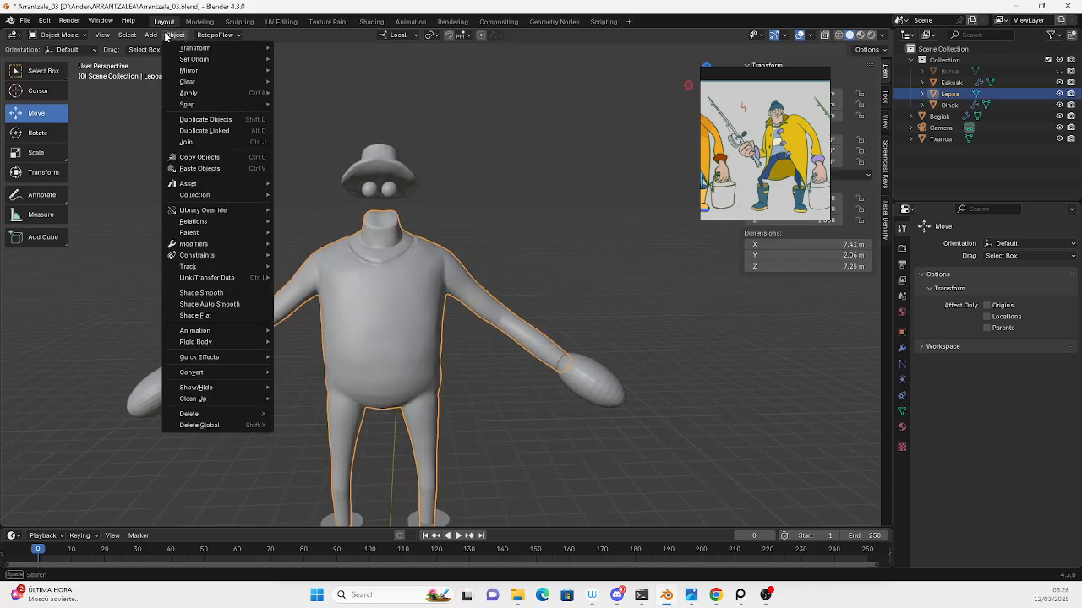
# Undo the deletion and the sideways move of the extracted torso mesh.
pyautogui.hotkey('ctrl', 'z')
pyautogui.hotkey('ctrl', 'z')
pyautogui.hotkey('ctrl', 'z')
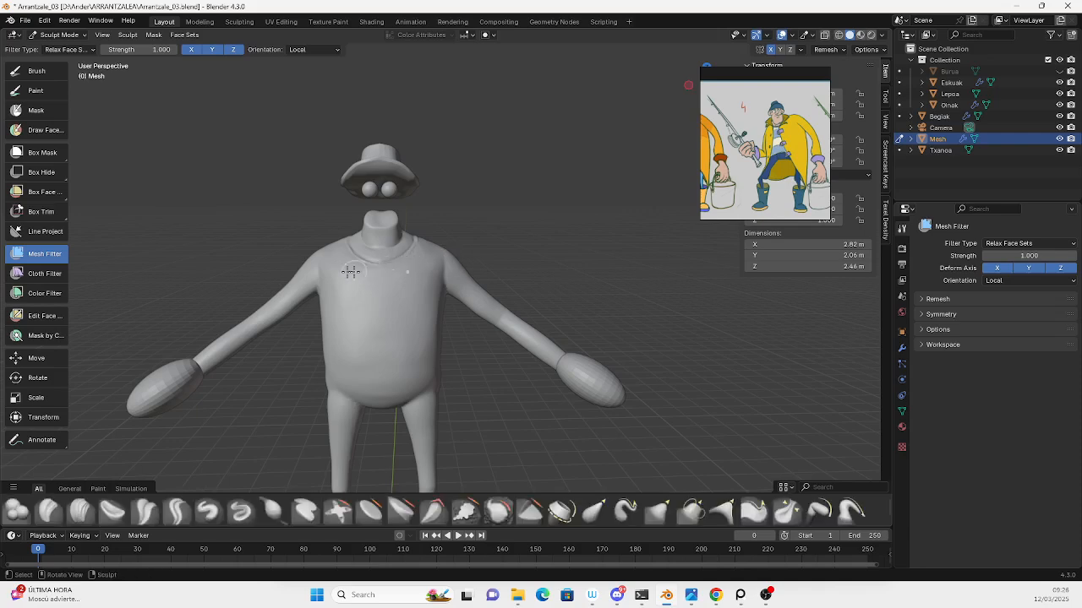
# Delete the extracted torso mesh in Object Mode and put the body back into Sculpt Mode.
pyautogui.click(59, 35)
pyautogui.click(52, 47)
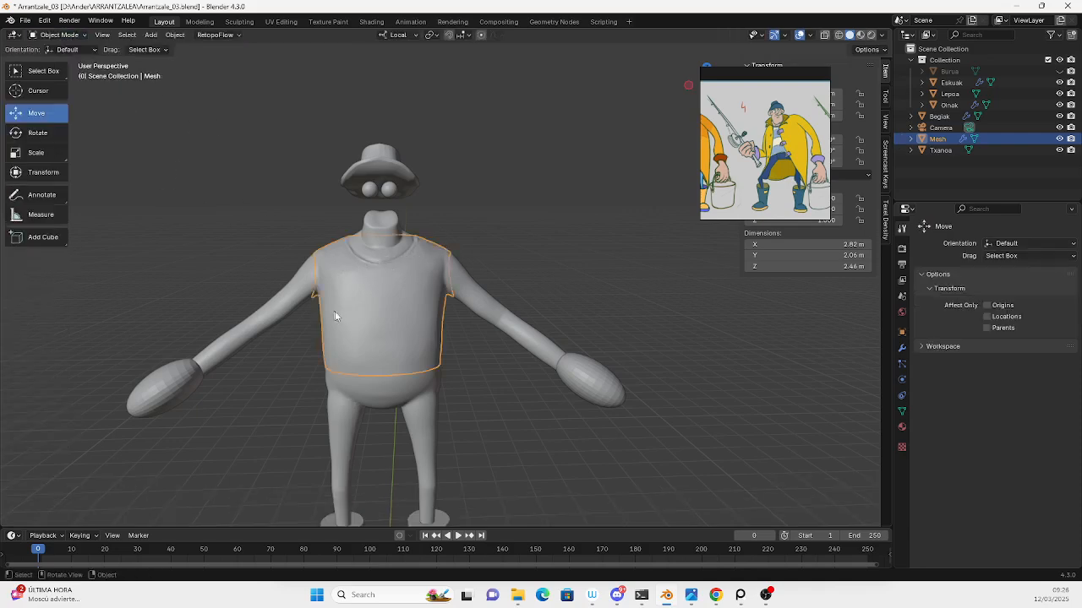
pyautogui.press('Delete')
pyautogui.click(362, 311)
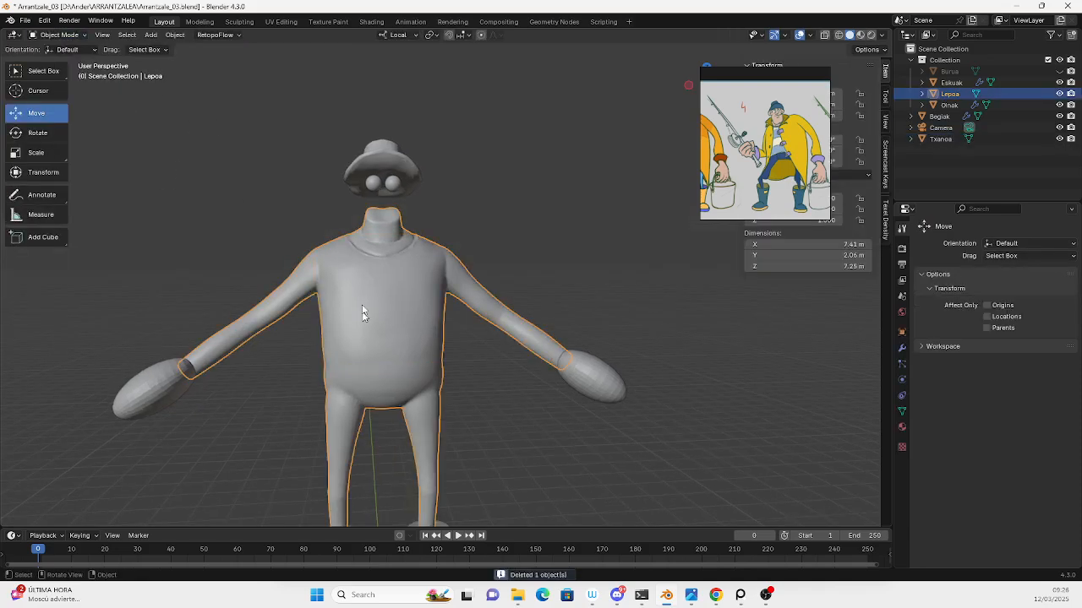
pyautogui.click(60, 34)
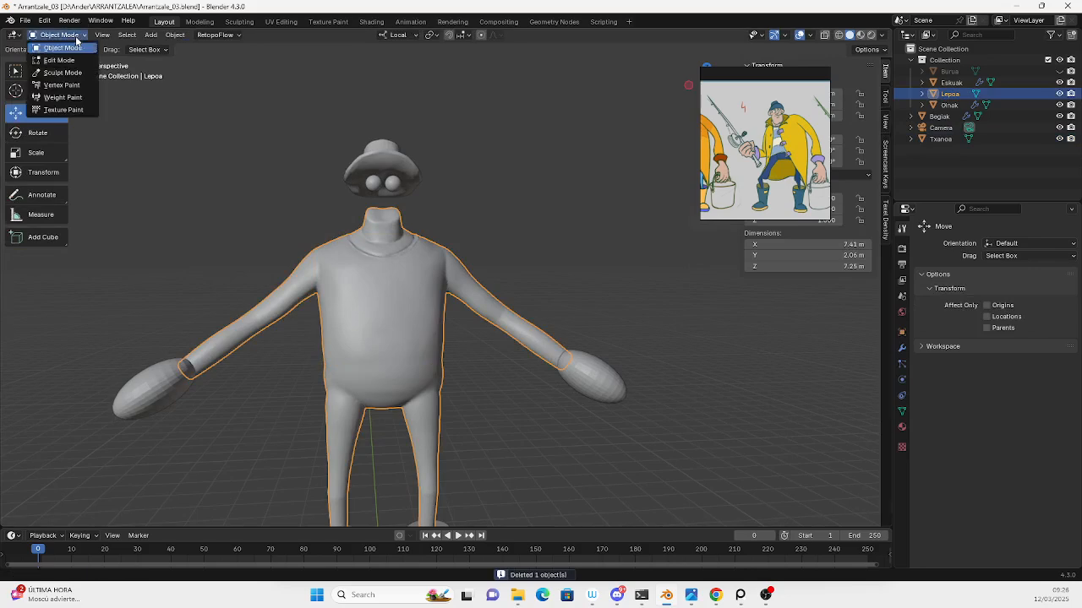
pyautogui.click(53, 72)
# Try masking the body along the face set boundary and clear that mask.
pyautogui.scroll(5, 440, 329)
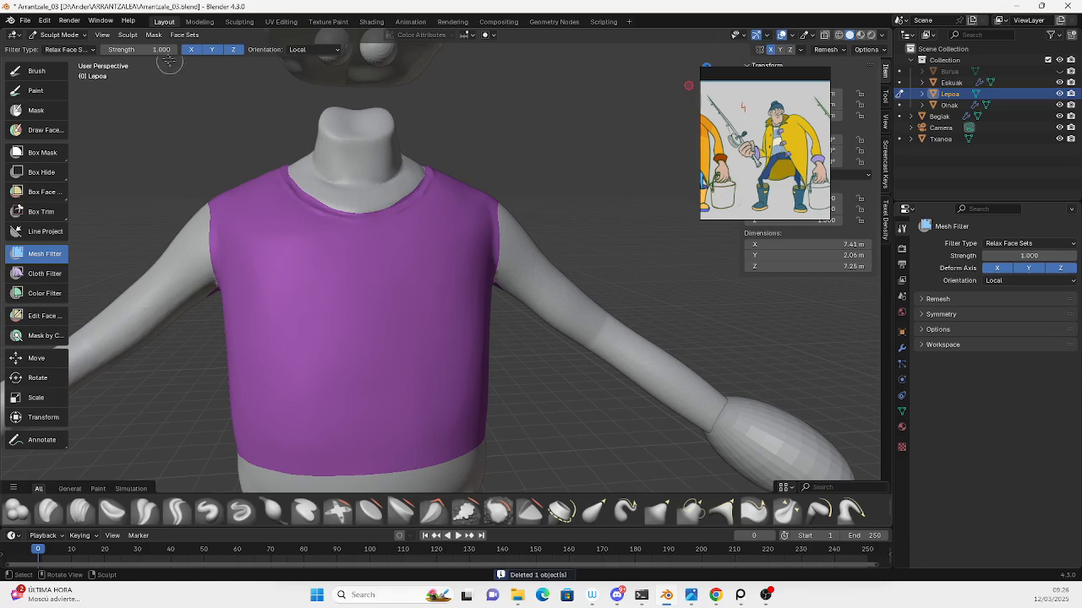
pyautogui.click(152, 35)
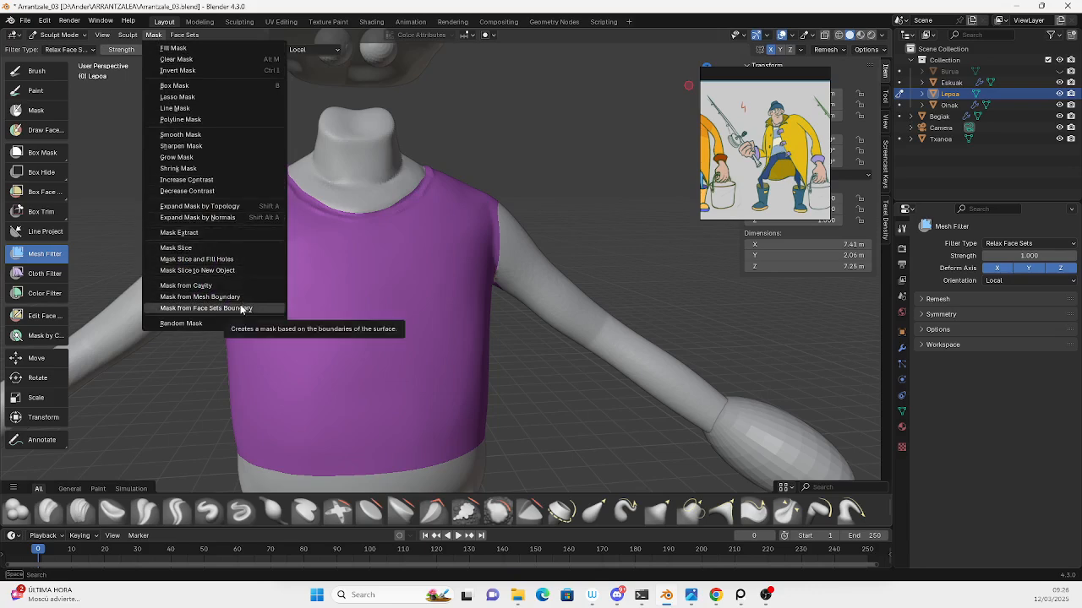
pyautogui.moveTo(369, 293); pyautogui.dragTo(343, 249)
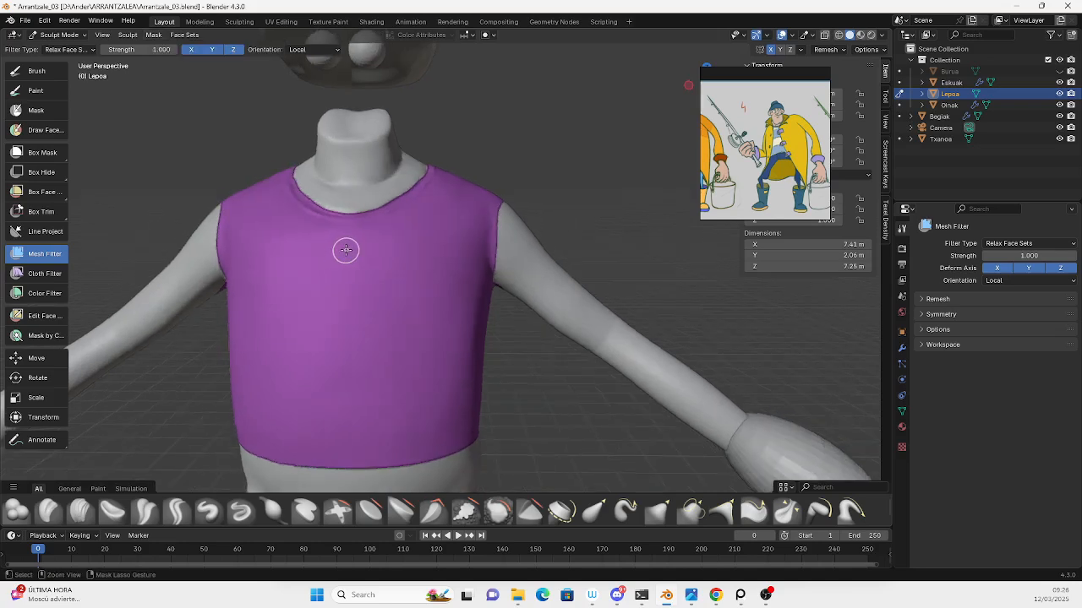
pyautogui.moveTo(371, 225); pyautogui.dragTo(377, 217, button='middle')
pyautogui.click(160, 35)
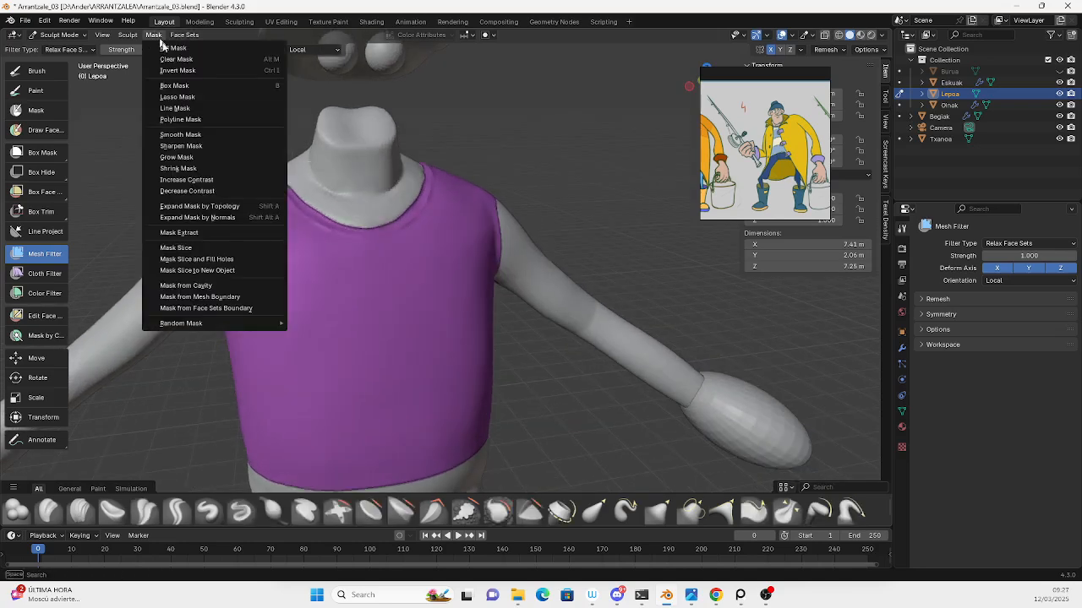
pyautogui.click(180, 60)
# Paint a mask strip over the crease where the arm meets the back of the armhole, using the Mask brush at 23 px.
pyautogui.moveTo(317, 213)
pyautogui.mouseDown(button='middle')
pyautogui.moveTo(330, 186)
pyautogui.moveTo(363, 165)
pyautogui.moveTo(381, 198)
pyautogui.moveTo(353, 169)
pyautogui.moveTo(394, 223)
pyautogui.moveTo(393, 175)
pyautogui.mouseUp(button='middle')
pyautogui.scroll(4, 353, 169)
pyautogui.moveTo(387, 149); pyautogui.dragTo(344, 179)
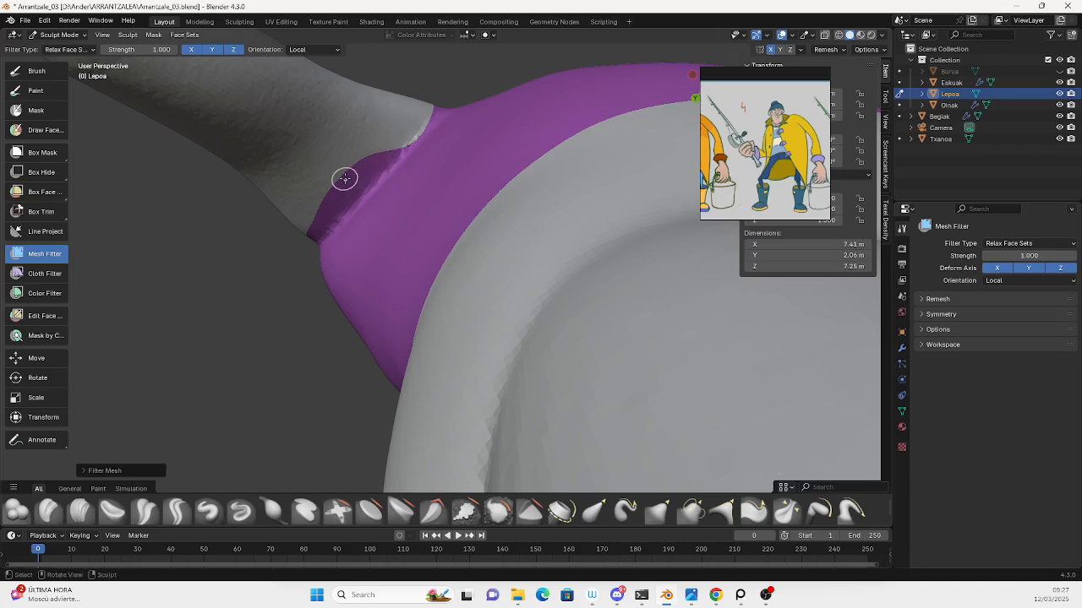
pyautogui.click(62, 110)
pyautogui.moveTo(380, 164)
pyautogui.mouseDown()
pyautogui.moveTo(390, 152)
pyautogui.moveTo(346, 194)
pyautogui.mouseUp()
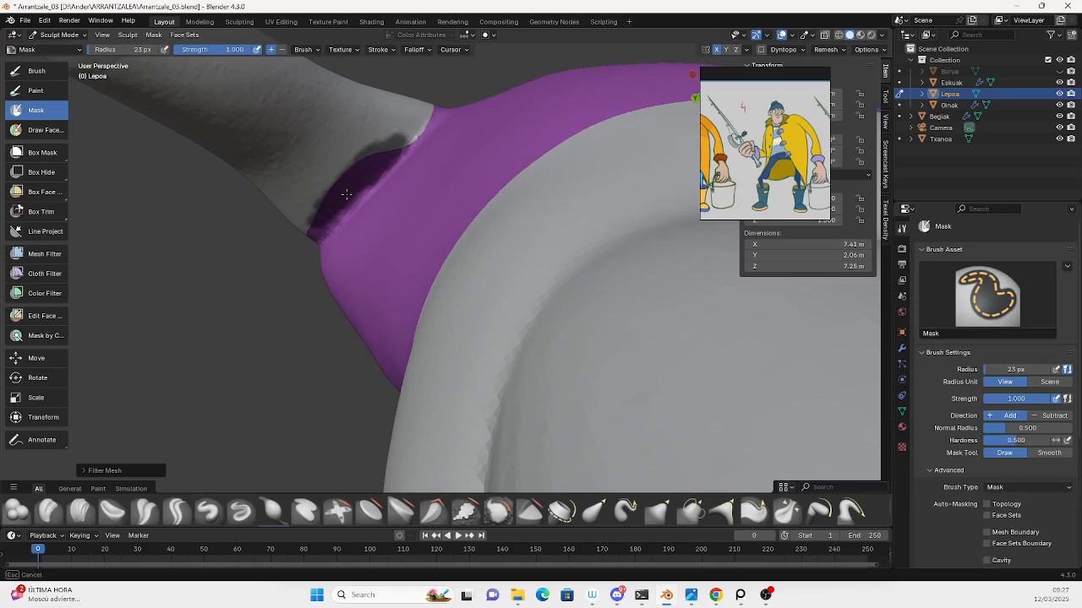
pyautogui.moveTo(301, 223); pyautogui.dragTo(512, 174, button='middle')
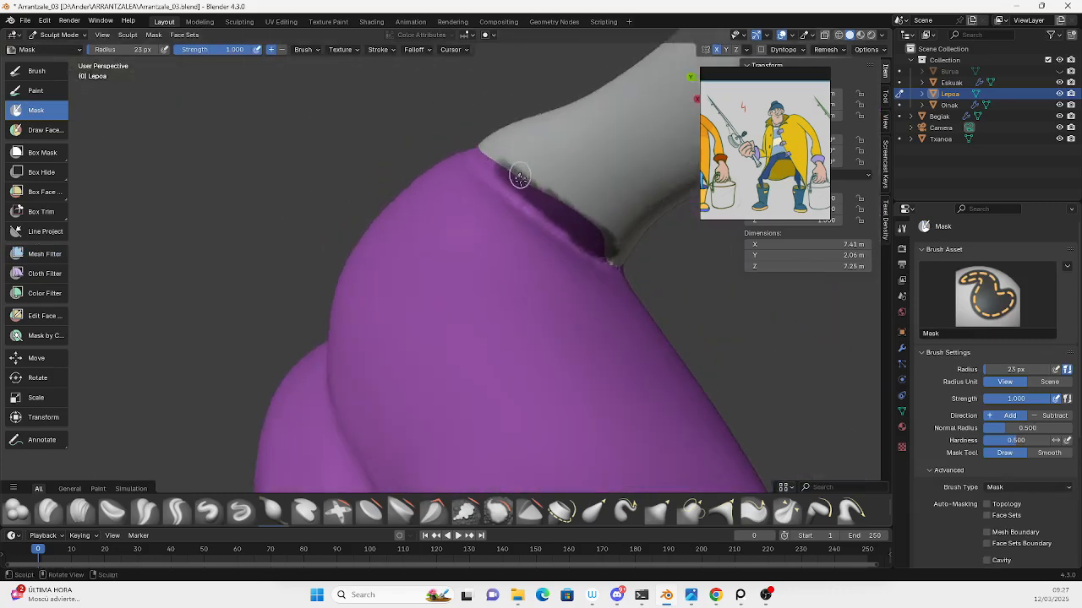
pyautogui.moveTo(568, 221); pyautogui.dragTo(569, 234)
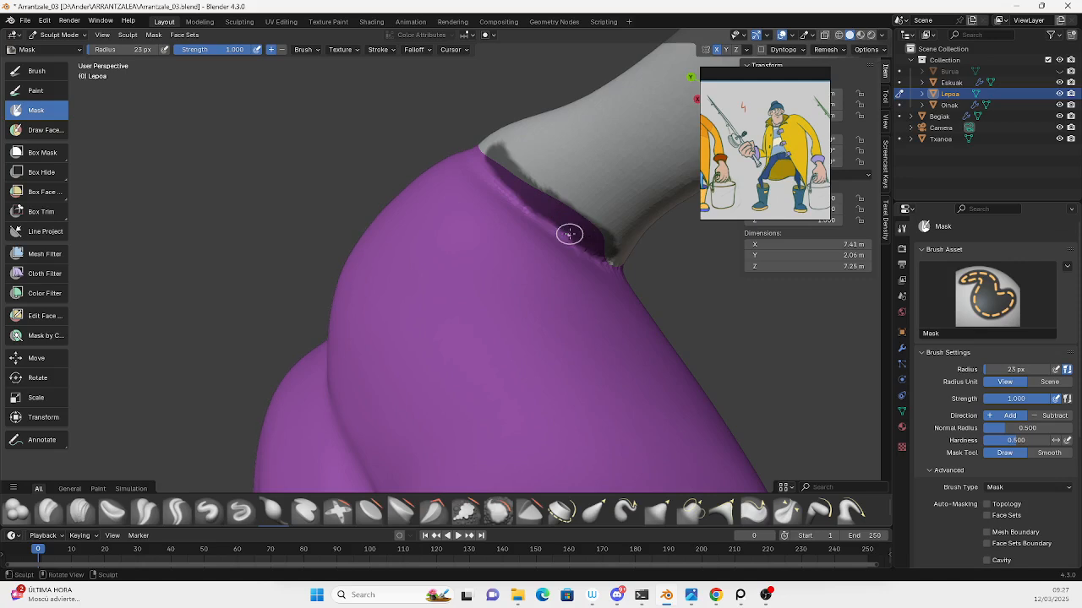
# Create a face set from the masked armhole strip and clear the mask.
pyautogui.click(180, 35)
pyautogui.click(204, 47)
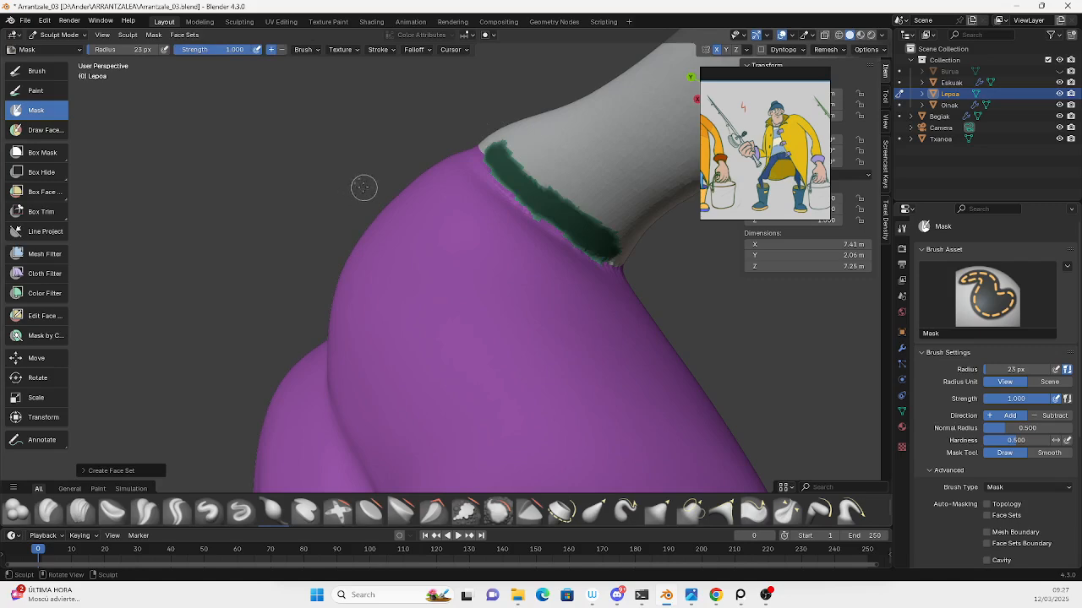
pyautogui.click(153, 34)
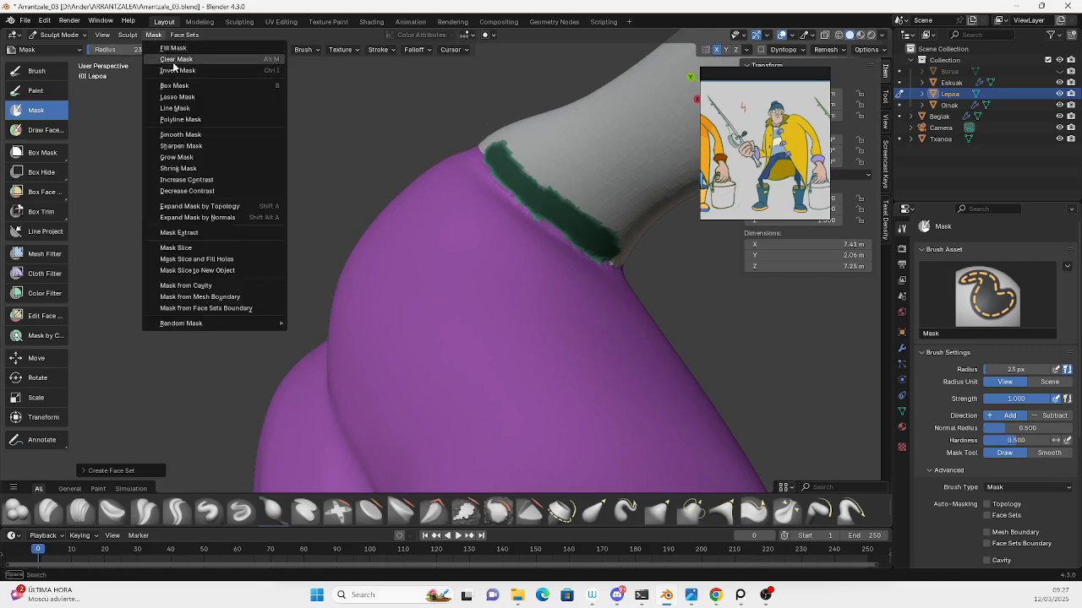
pyautogui.click(173, 68)
# Smooth the ragged armhole face set edges on the body using the Mesh Filter set to Relax Face Sets.
pyautogui.moveTo(298, 155); pyautogui.dragTo(359, 194, button='middle')
pyautogui.scroll(-5, 309, 191)
pyautogui.scroll(4, 360, 194)
pyautogui.click(30, 257)
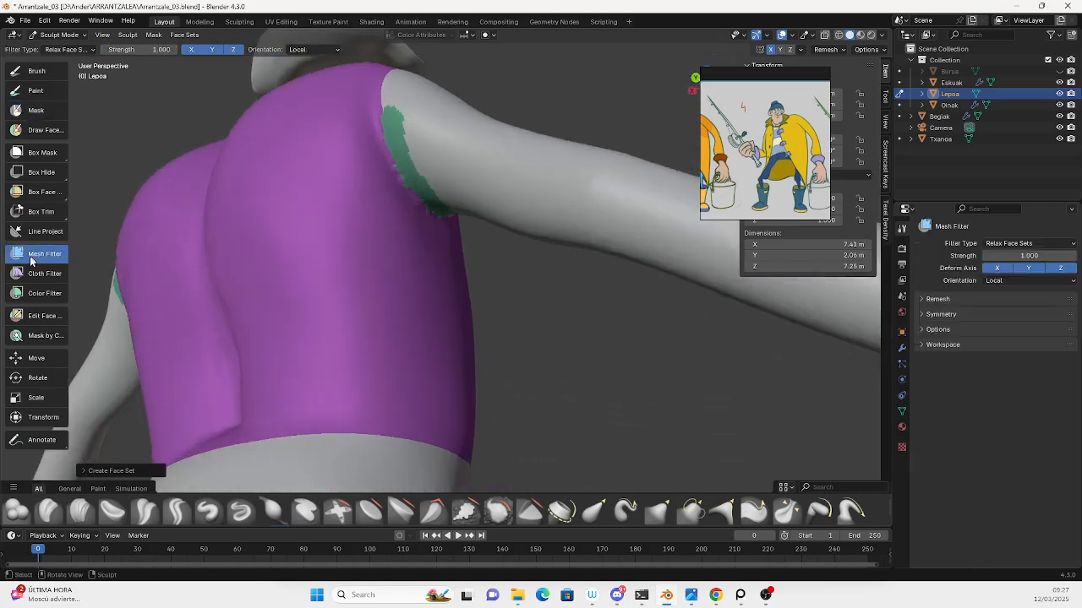
pyautogui.click(1011, 245)
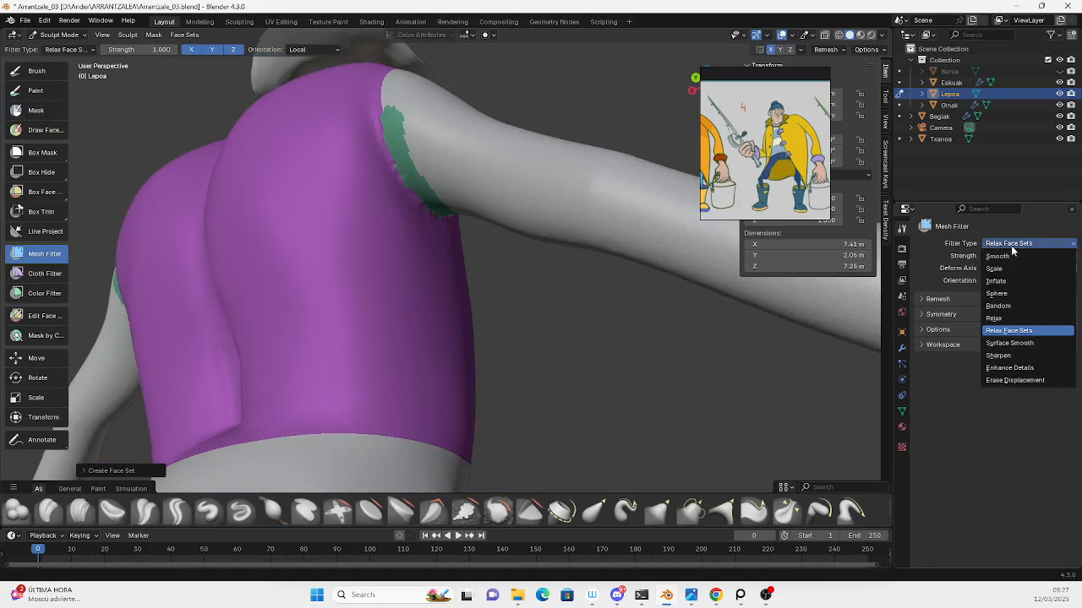
pyautogui.click(1003, 332)
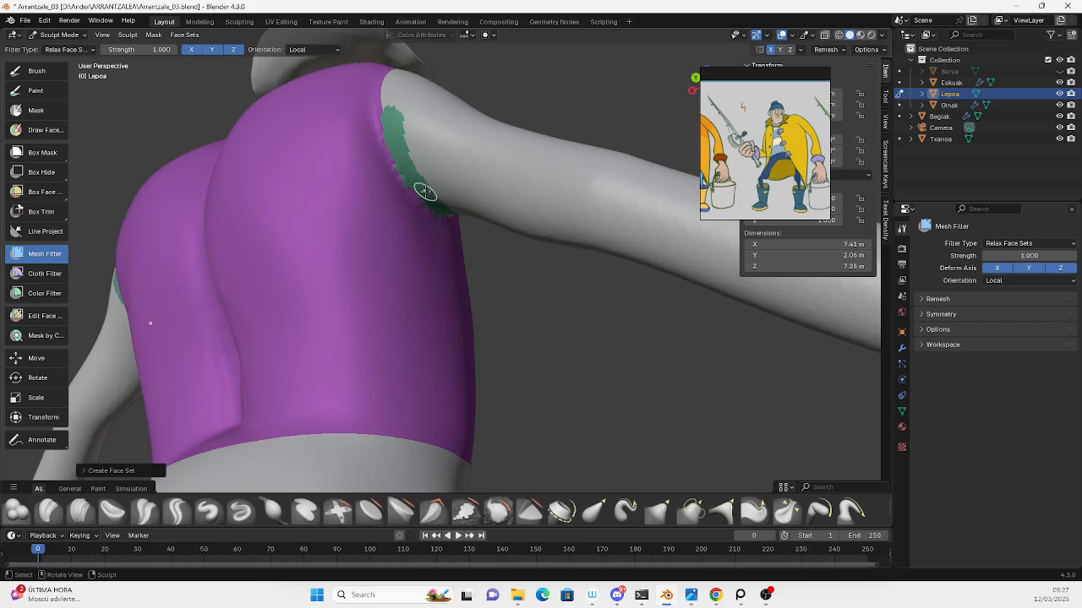
pyautogui.moveTo(425, 193); pyautogui.dragTo(503, 221)
pyautogui.moveTo(816, 303); pyautogui.dragTo(859, 313)
pyautogui.moveTo(325, 221); pyautogui.dragTo(443, 233)
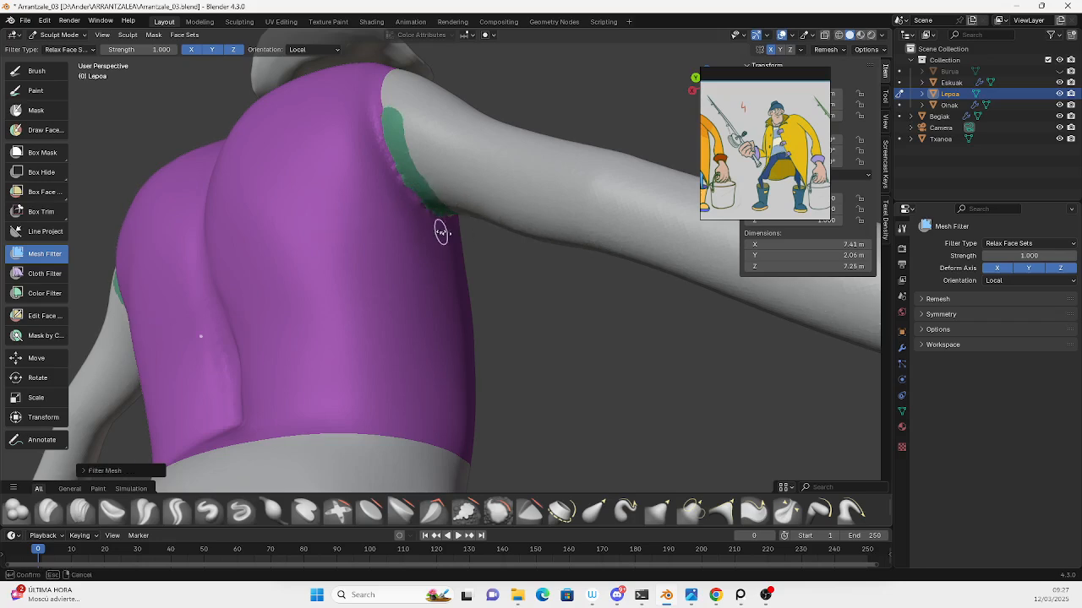
pyautogui.moveTo(675, 443); pyautogui.dragTo(675, 444)
pyautogui.moveTo(316, 268); pyautogui.dragTo(313, 245, button='middle')
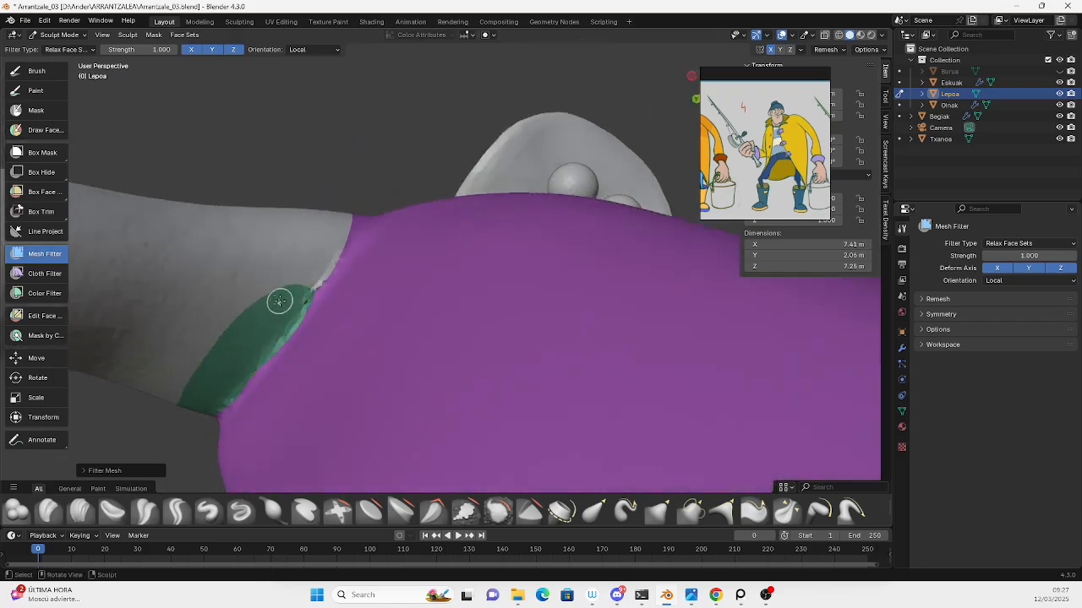
# Extract the purple torso face set from the body as a separate mesh.
pyautogui.moveTo(413, 312)
pyautogui.mouseDown(button='middle')
pyautogui.moveTo(485, 287)
pyautogui.moveTo(364, 278)
pyautogui.moveTo(385, 264)
pyautogui.mouseUp(button='middle')
pyautogui.click(184, 35)
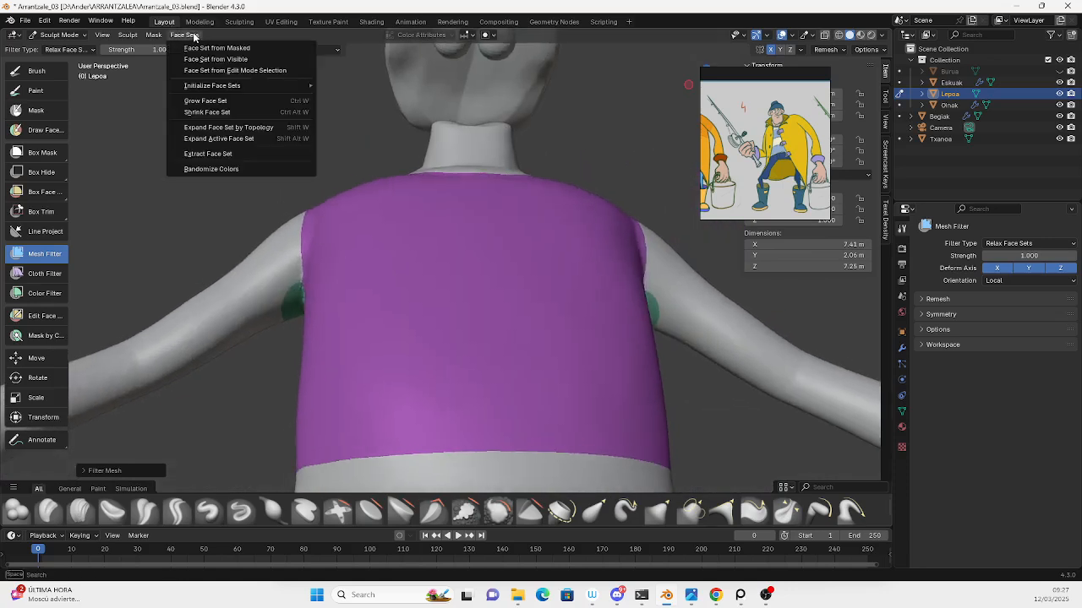
pyautogui.click(227, 155)
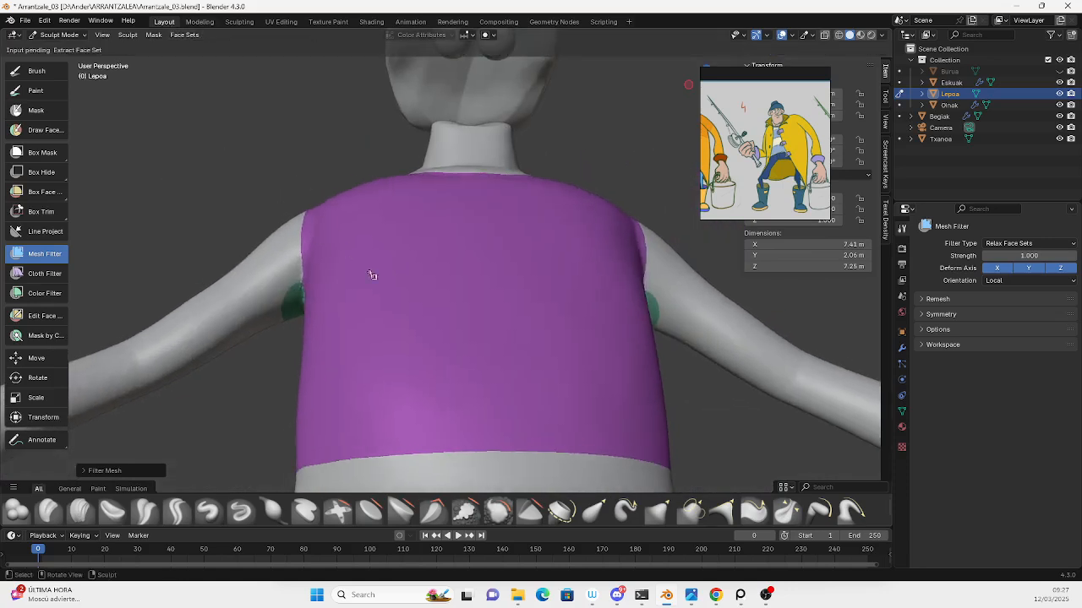
pyautogui.click(371, 278)
# Try moving the extracted torso mesh away from the body and undo the move.
pyautogui.scroll(-3, 309, 220)
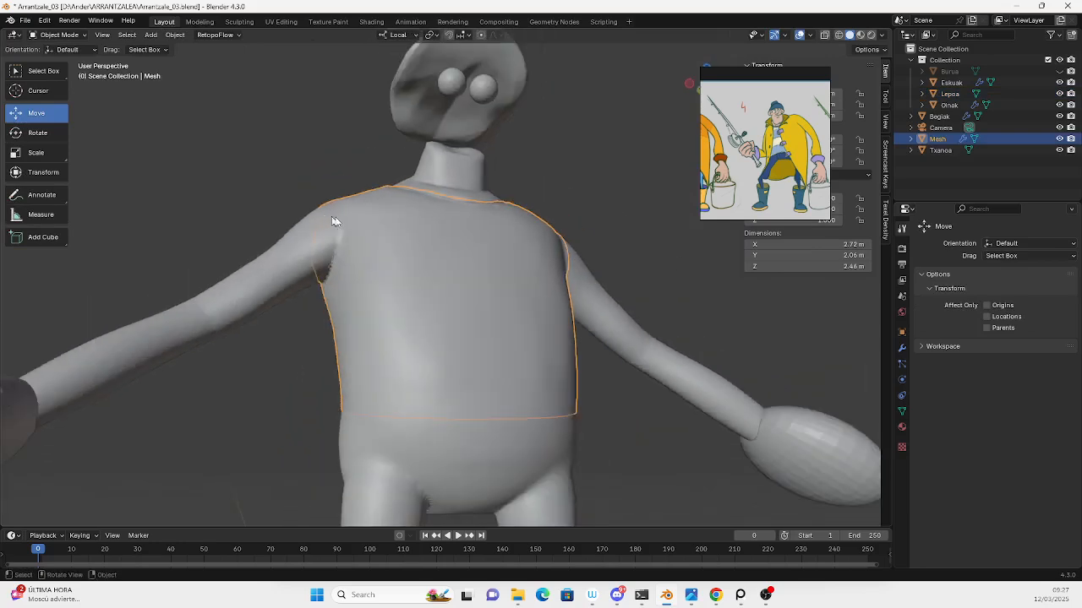
pyautogui.moveTo(358, 223); pyautogui.dragTo(301, 237, button='middle')
pyautogui.scroll(-5, 302, 243)
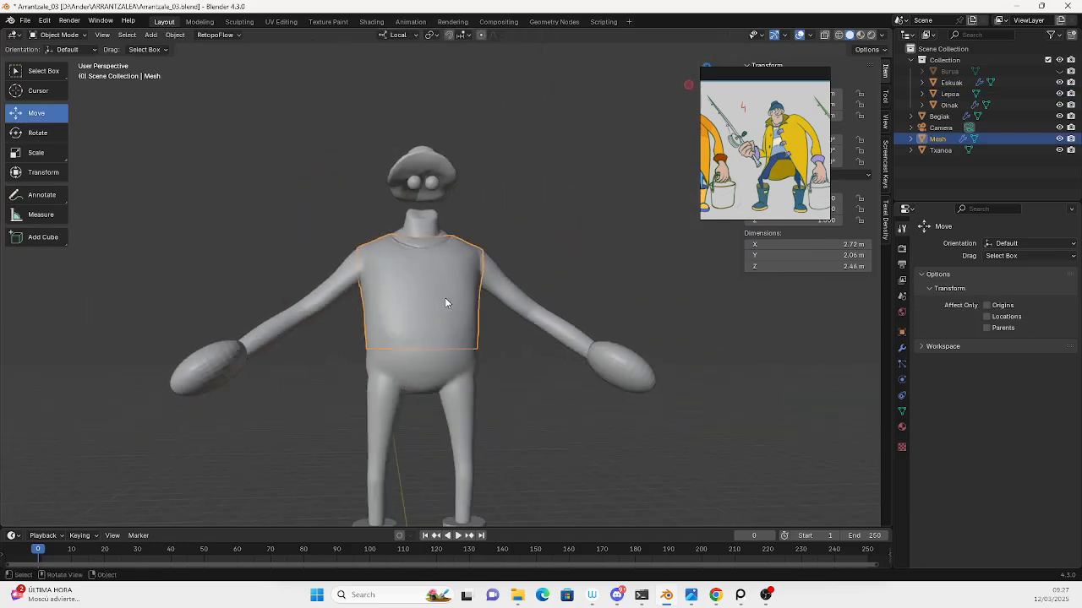
pyautogui.press('g')
pyautogui.click(640, 272)
pyautogui.hotkey('ctrl', 'z')
# Remove the geometry_extract_solidify modifier from the extracted torso mesh and add a new Solidify modifier.
pyautogui.scroll(4, 482, 282)
pyautogui.scroll(2, 485, 281)
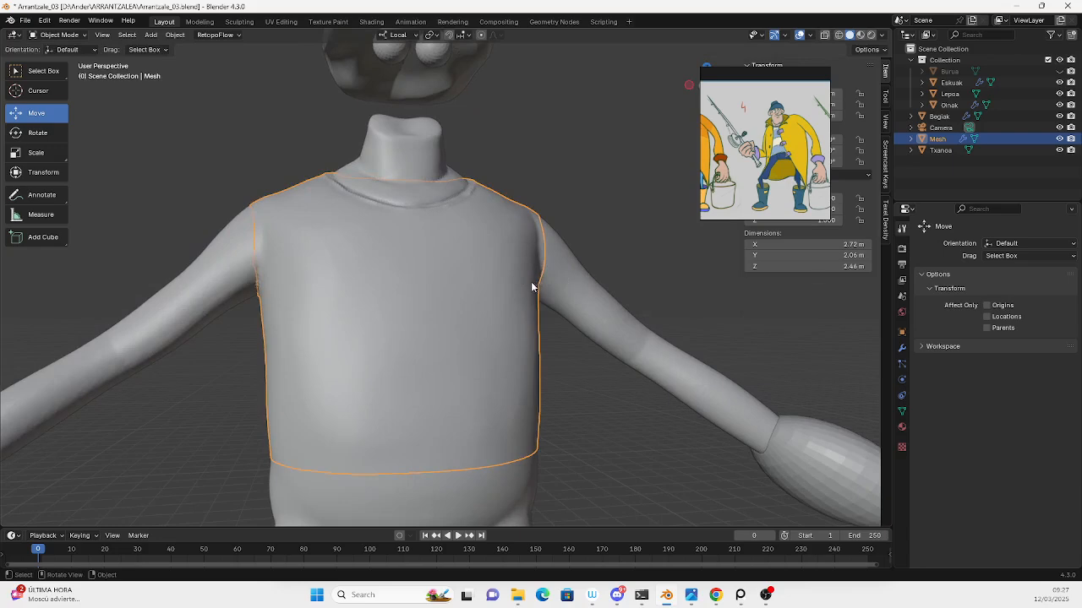
pyautogui.moveTo(470, 277)
pyautogui.mouseDown(button='middle')
pyautogui.moveTo(461, 262)
pyautogui.moveTo(475, 273)
pyautogui.mouseUp(button='middle')
pyautogui.scroll(3, 464, 295)
pyautogui.scroll(-2, 475, 273)
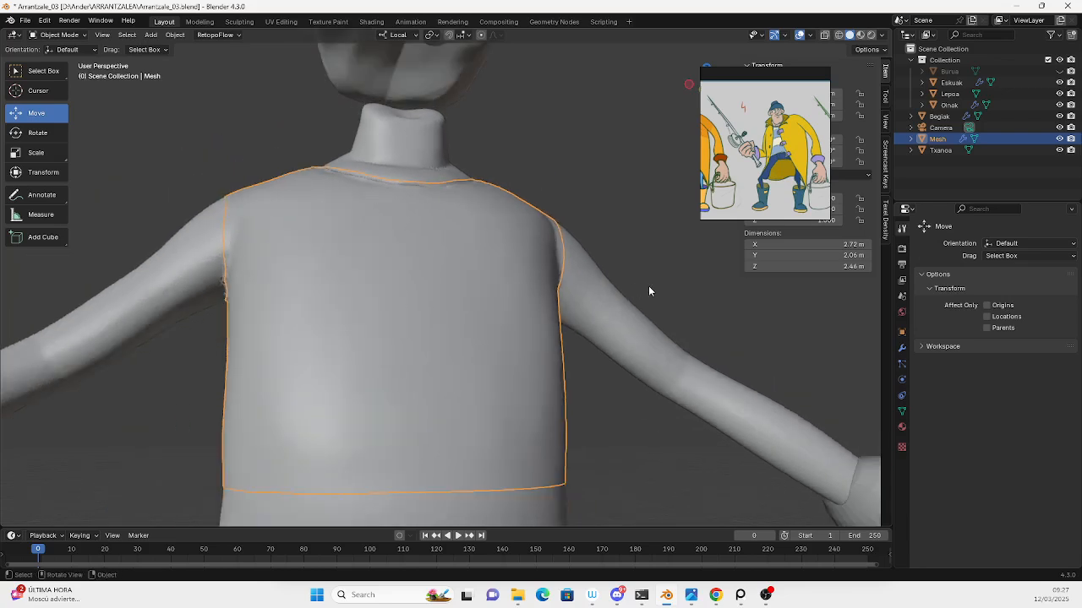
pyautogui.click(902, 347)
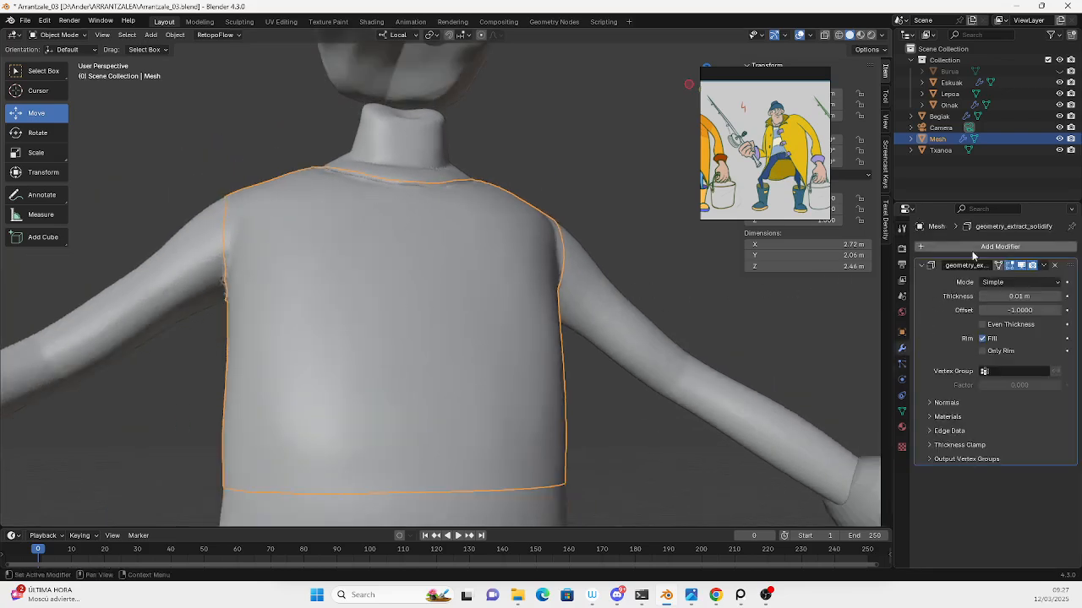
pyautogui.click(1054, 267)
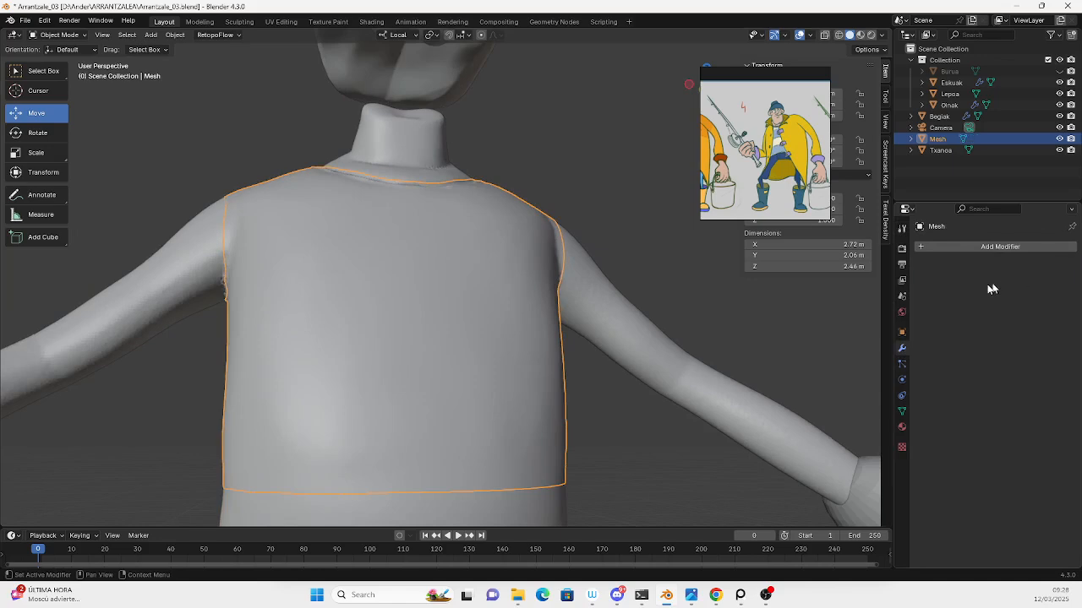
pyautogui.click(971, 248)
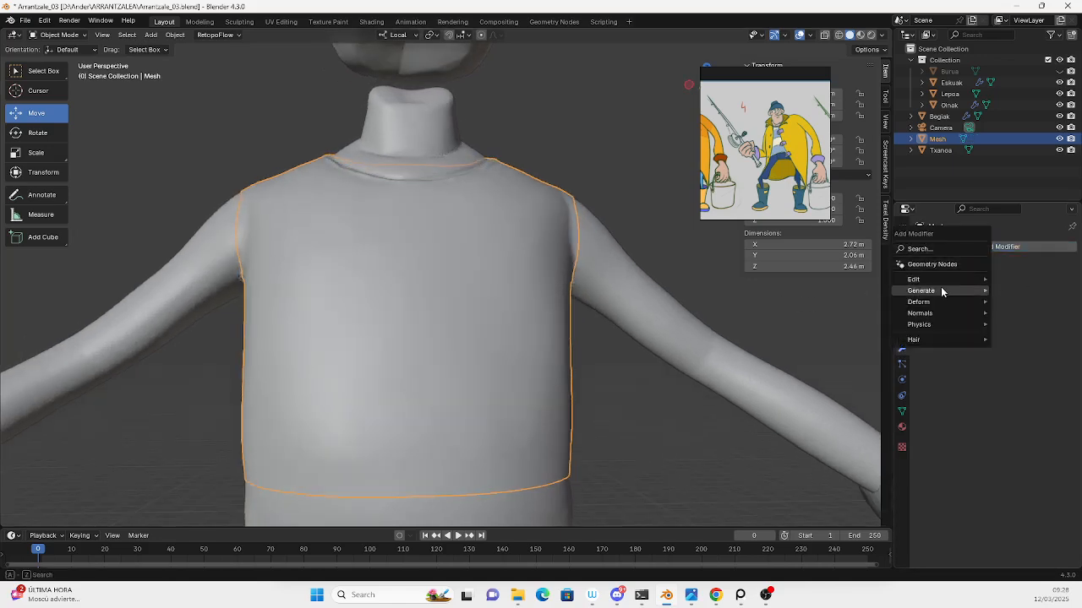
pyautogui.moveTo(940, 290)
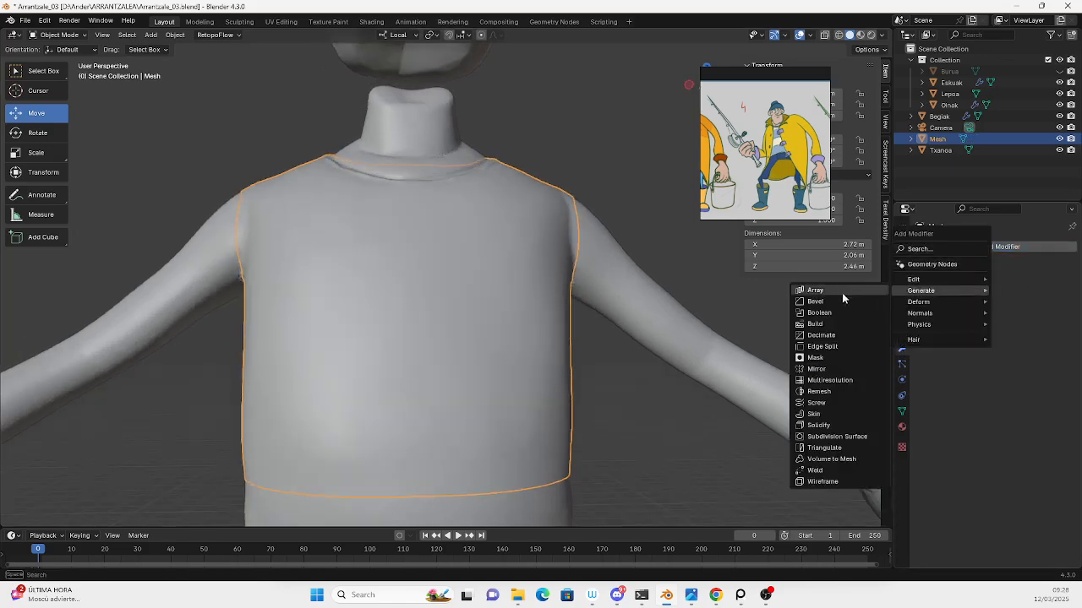
pyautogui.click(818, 425)
# Thicken the garment outward from the body by setting the Solidify thickness to -0.075 m.
pyautogui.moveTo(618, 398); pyautogui.dragTo(685, 363, button='middle')
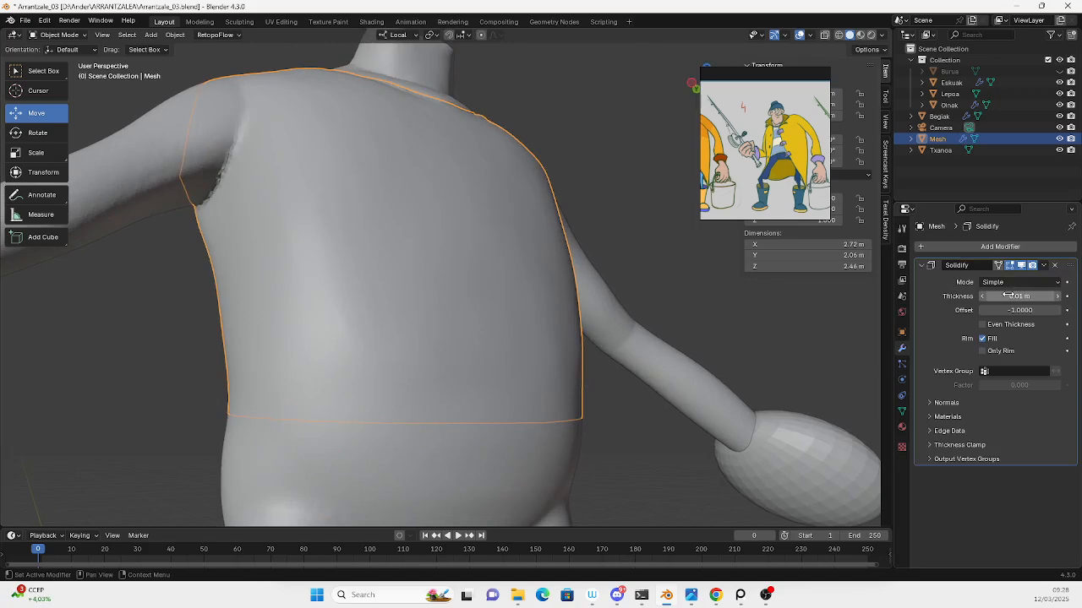
pyautogui.moveTo(1008, 295)
pyautogui.mouseDown()
pyautogui.moveTo(1045, 296)
pyautogui.moveTo(993, 296)
pyautogui.mouseUp()
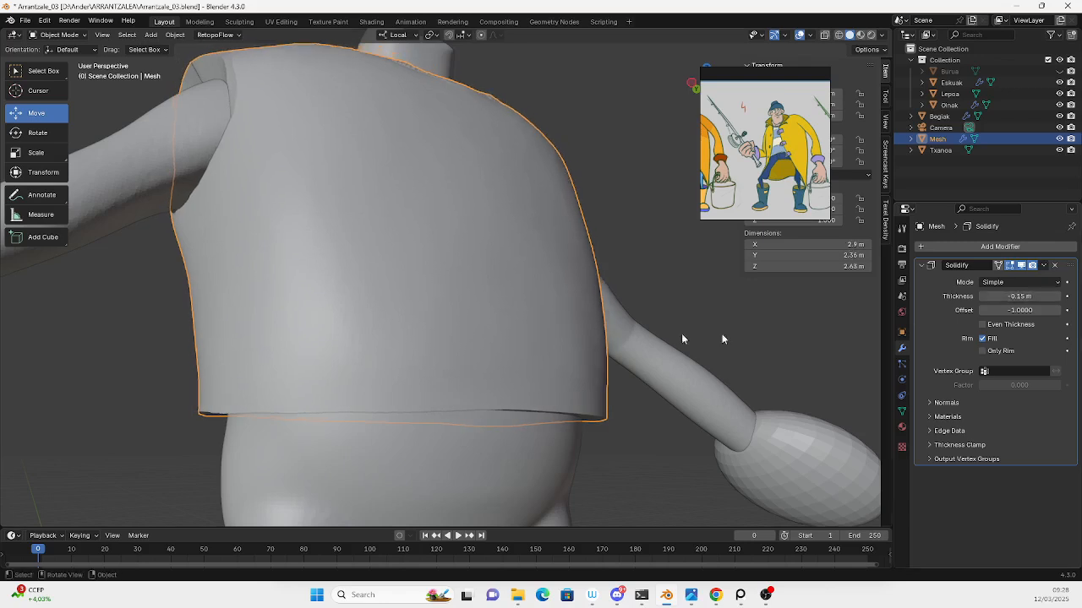
pyautogui.moveTo(681, 333); pyautogui.dragTo(651, 306, button='middle')
pyautogui.moveTo(1019, 295); pyautogui.dragTo(1038, 295)
pyautogui.moveTo(710, 312); pyautogui.dragTo(609, 314, button='middle')
pyautogui.scroll(-5, 683, 352)
pyautogui.scroll(4, 543, 322)
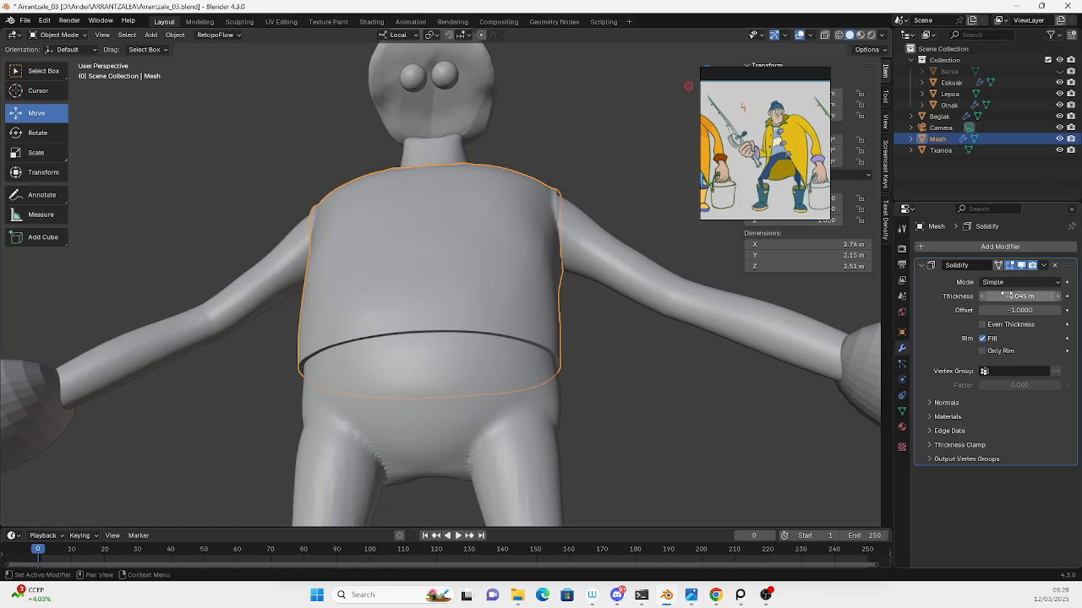
pyautogui.moveTo(1010, 295); pyautogui.dragTo(995, 295)
pyautogui.scroll(-6, 675, 348)
pyautogui.moveTo(656, 343); pyautogui.dragTo(575, 321, button='middle')
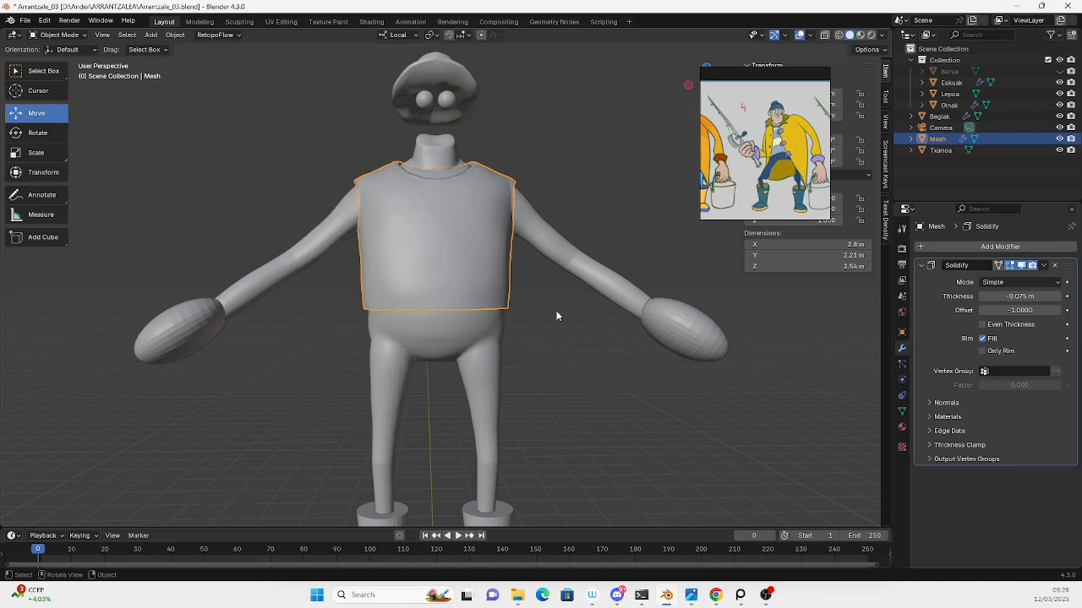
pyautogui.moveTo(552, 314)
pyautogui.mouseDown(button='middle')
pyautogui.moveTo(481, 314)
pyautogui.moveTo(548, 317)
pyautogui.mouseUp(button='middle')
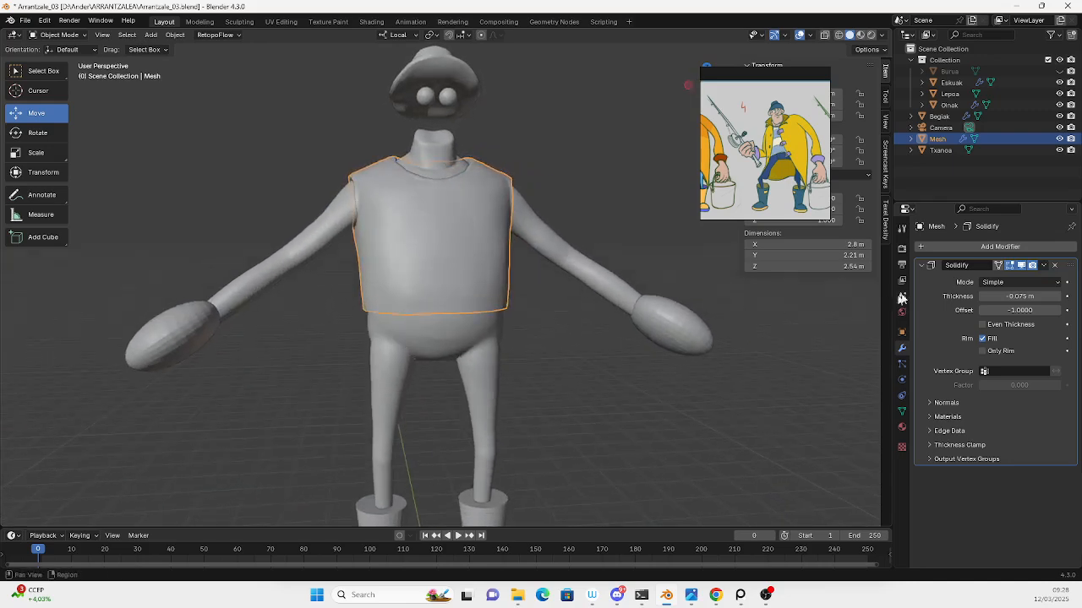
# Apply the Solidify modifier to the torso garment mesh.
pyautogui.click(1043, 265)
pyautogui.click(1013, 278)
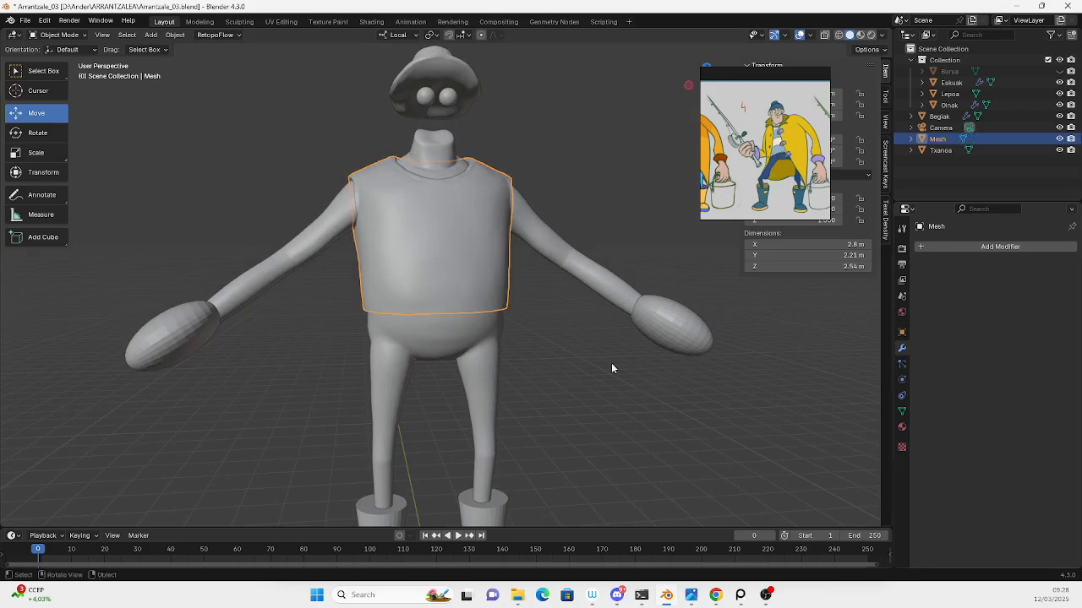
pyautogui.scroll(4, 456, 274)
pyautogui.keyDown('shift'); pyautogui.moveTo(196, 73); pyautogui.dragTo(206, 97, button='middle'); pyautogui.keyUp('shift')
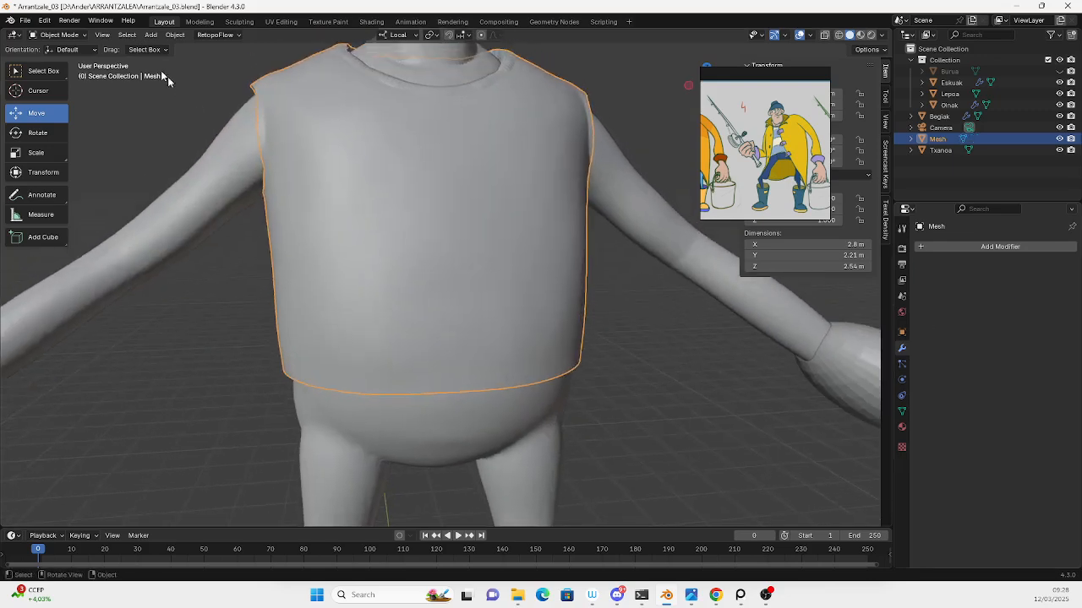
# Hide every object except the torso garment mesh.
pyautogui.click(1060, 127)
pyautogui.click(1060, 115)
pyautogui.click(1060, 104)
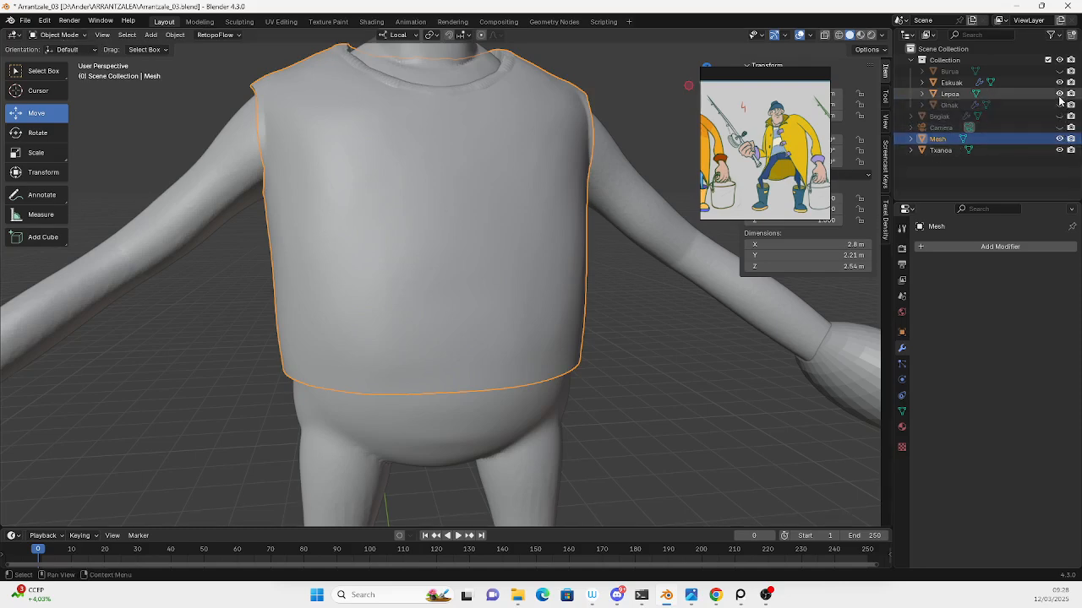
pyautogui.click(1060, 94)
pyautogui.click(1059, 82)
pyautogui.click(1059, 139)
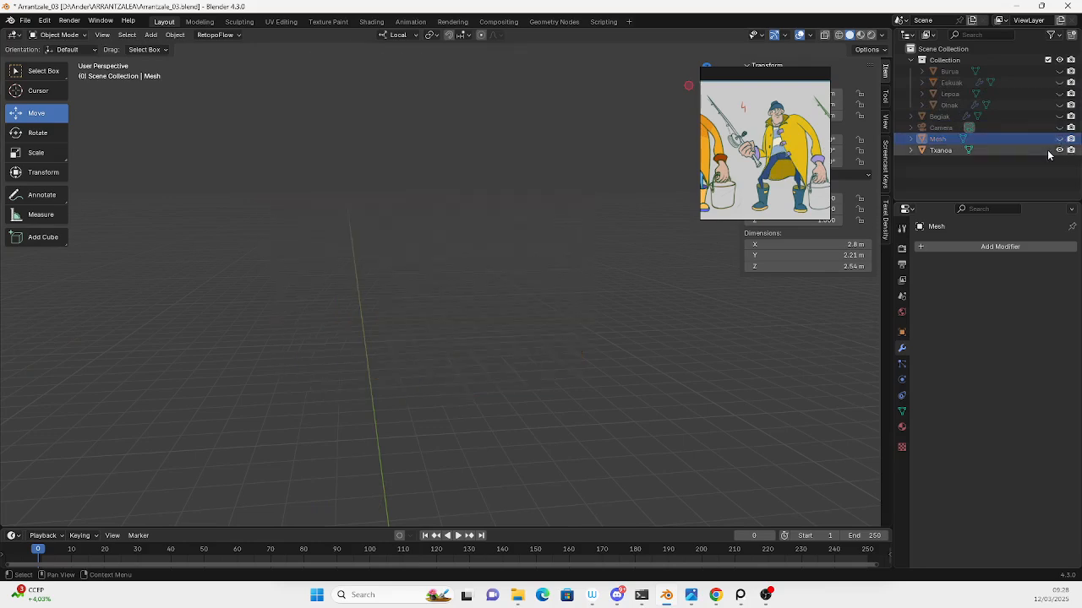
pyautogui.click(1059, 139)
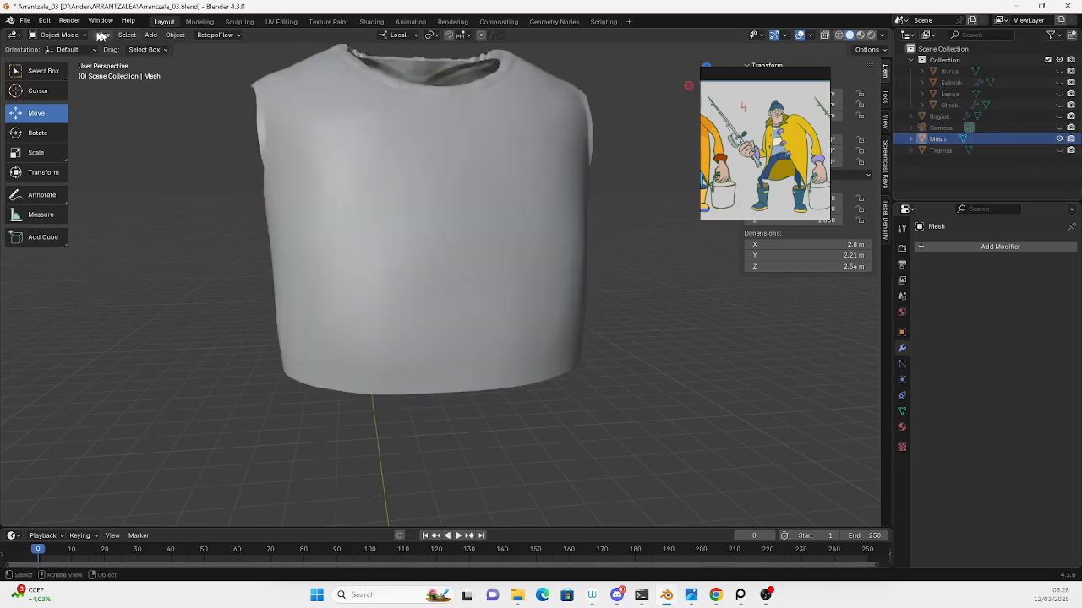
# Try Sculpt Mode on the garment mesh, and undo back to before the Solidify modifier was applied.
pyautogui.click(57, 34)
pyautogui.click(52, 77)
pyautogui.moveTo(343, 234)
pyautogui.mouseDown(button='middle')
pyautogui.moveTo(402, 312)
pyautogui.moveTo(350, 244)
pyautogui.moveTo(421, 254)
pyautogui.mouseUp(button='middle')
pyautogui.hotkey('ctrl', 'z')
pyautogui.hotkey('ctrl', 'z')
pyautogui.hotkey('ctrl', 'z')
pyautogui.hotkey('ctrl', 'z')
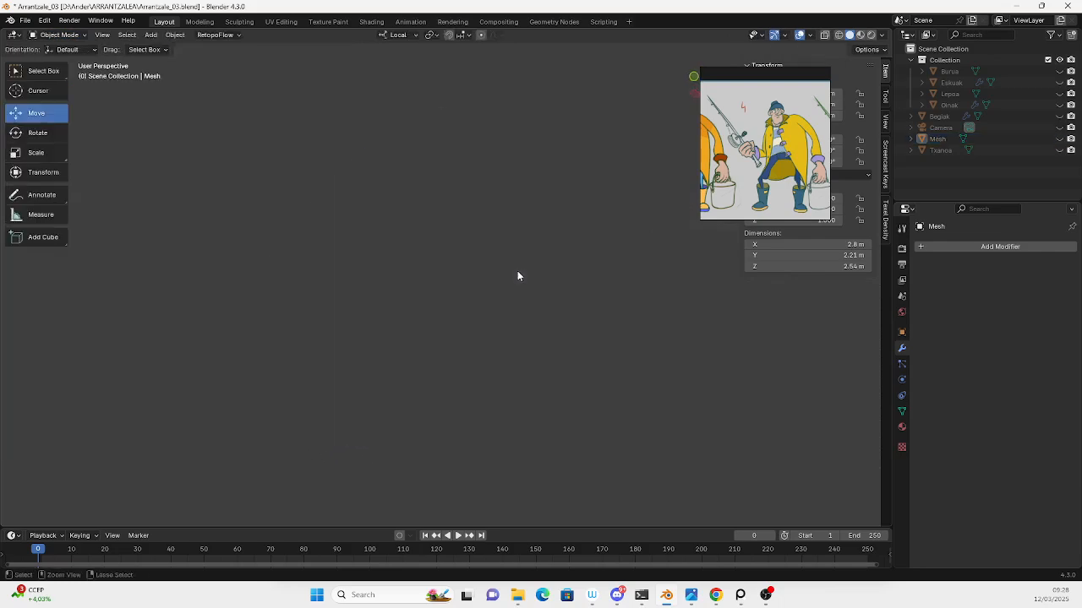
pyautogui.hotkey('ctrl', 'z')
pyautogui.hotkey('ctrl', 'z')
pyautogui.hotkey('ctrl', 'z')
pyautogui.hotkey('ctrl', 'z')
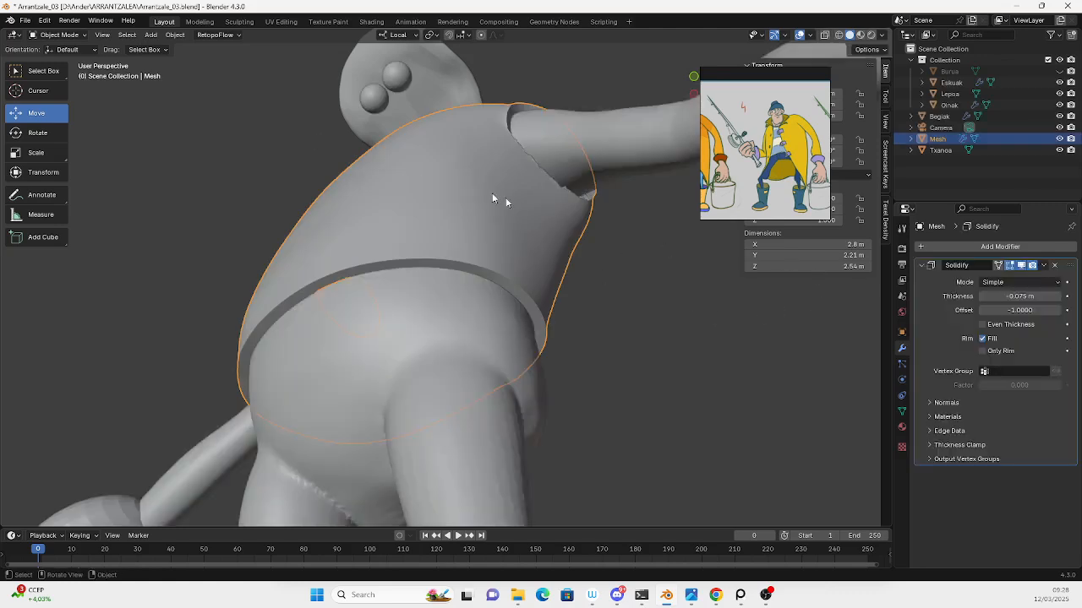
# Isolate the garment mesh by hiding Txanoa, Camera, Begiak, Oinak, Lepoa and Eskuak.
pyautogui.click(1059, 150)
pyautogui.click(1059, 127)
pyautogui.click(1060, 117)
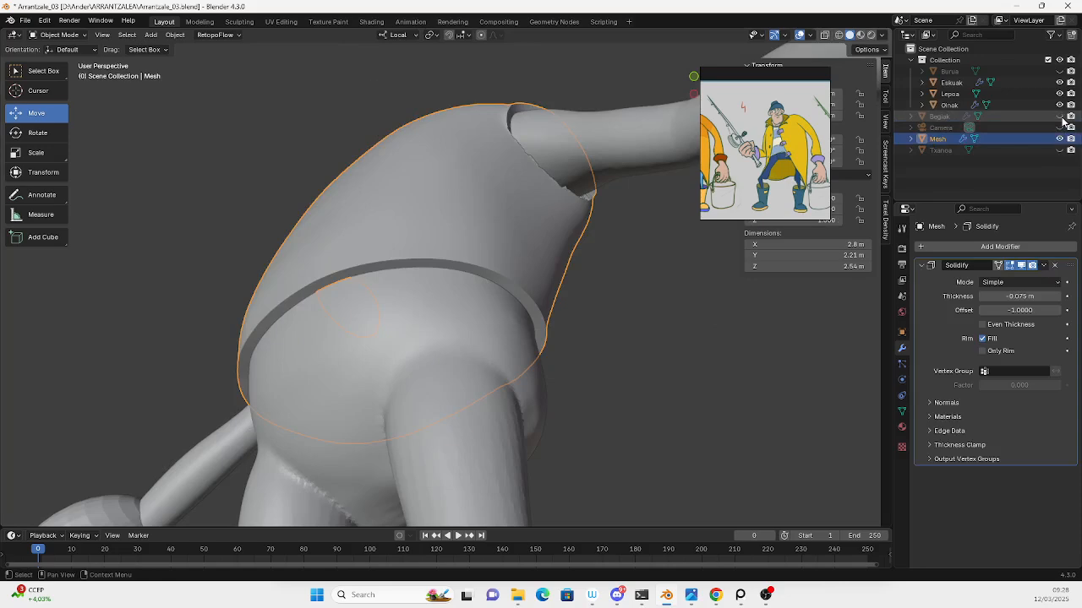
pyautogui.click(1060, 105)
pyautogui.click(1060, 94)
pyautogui.click(1059, 82)
pyautogui.moveTo(634, 191); pyautogui.dragTo(331, 123, button='middle')
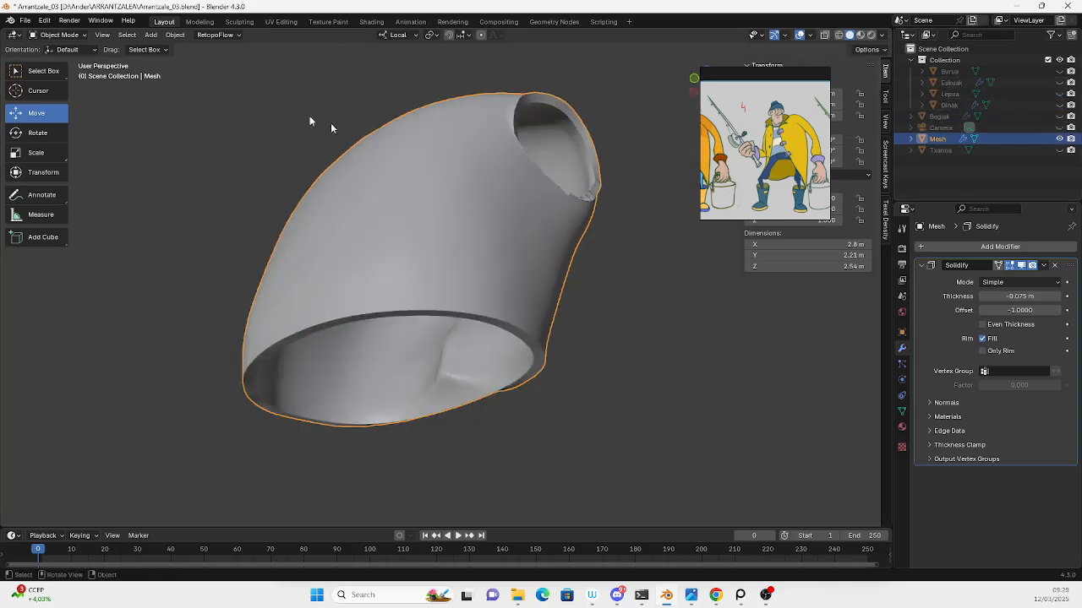
pyautogui.click(175, 35)
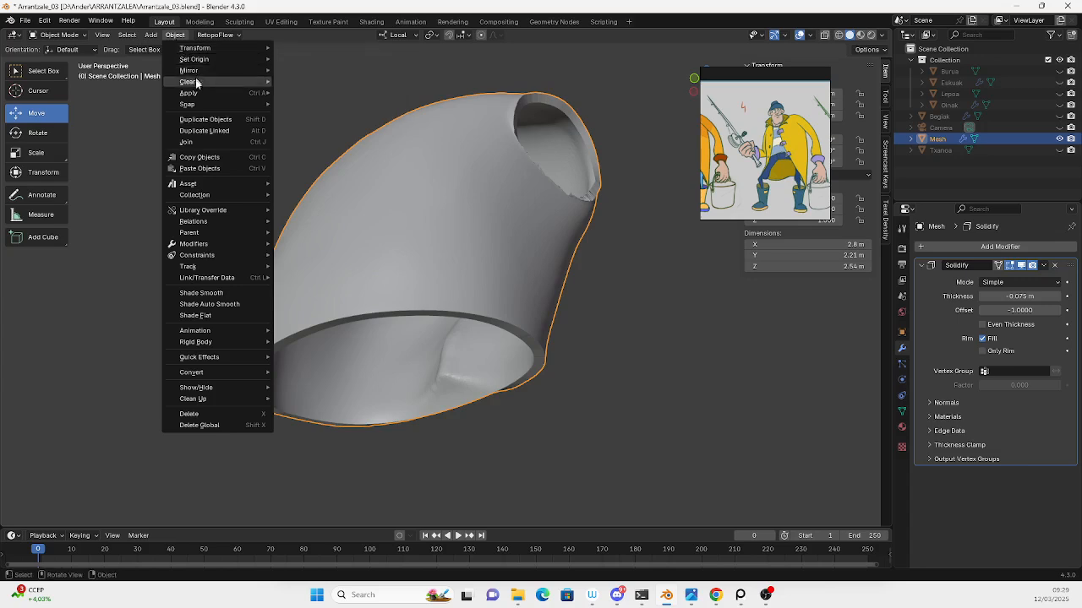
pyautogui.moveTo(200, 92)
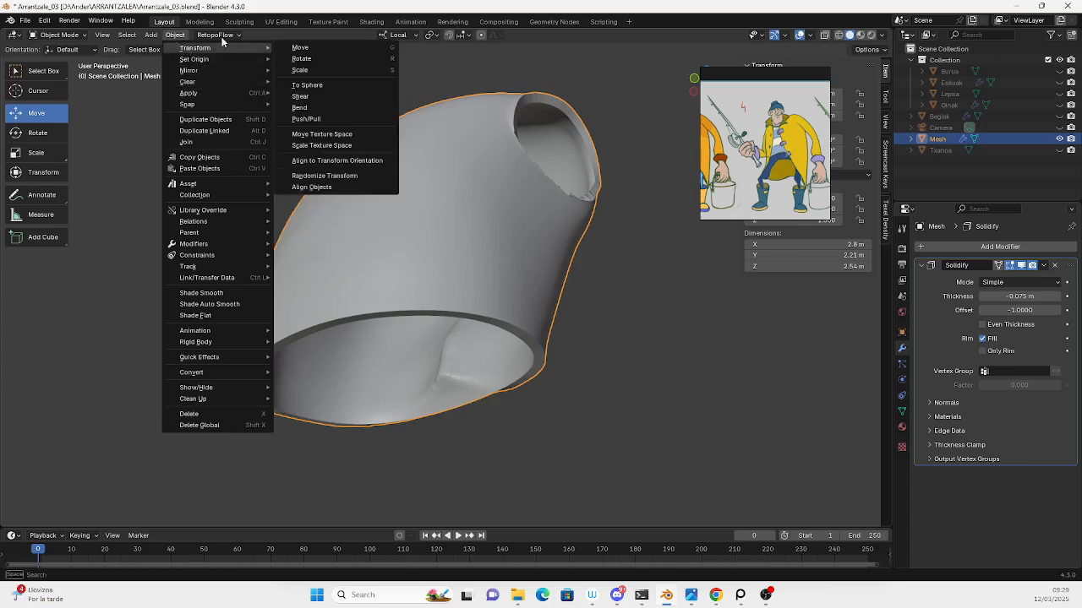
pyautogui.moveTo(477, 190); pyautogui.dragTo(445, 179, button='middle')
# Put the garment mesh into Sculpt Mode and create a face set from its visible geometry.
pyautogui.click(79, 36)
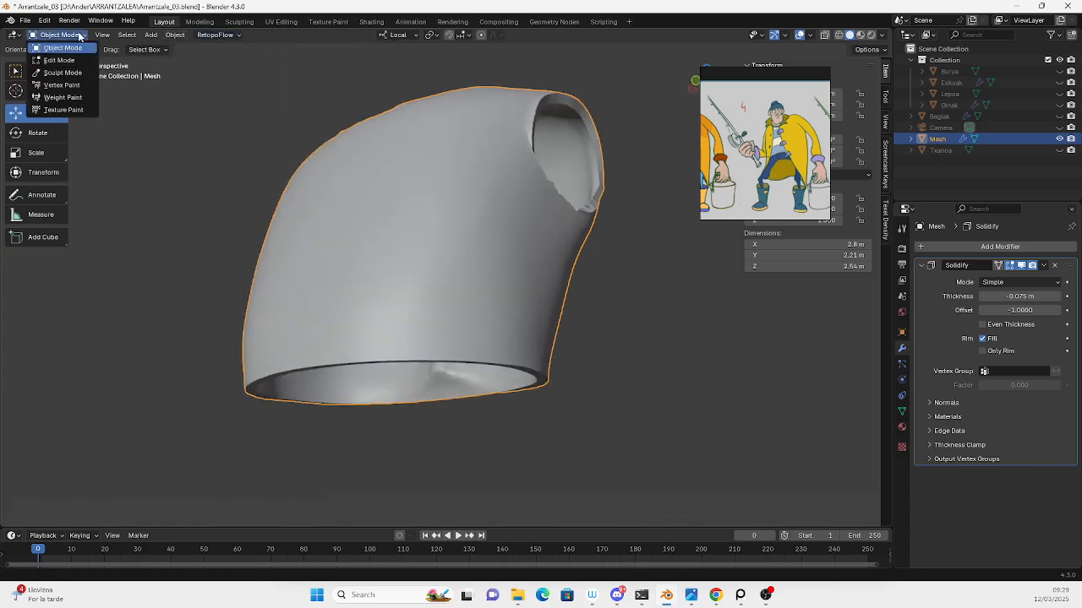
pyautogui.click(62, 72)
pyautogui.click(184, 35)
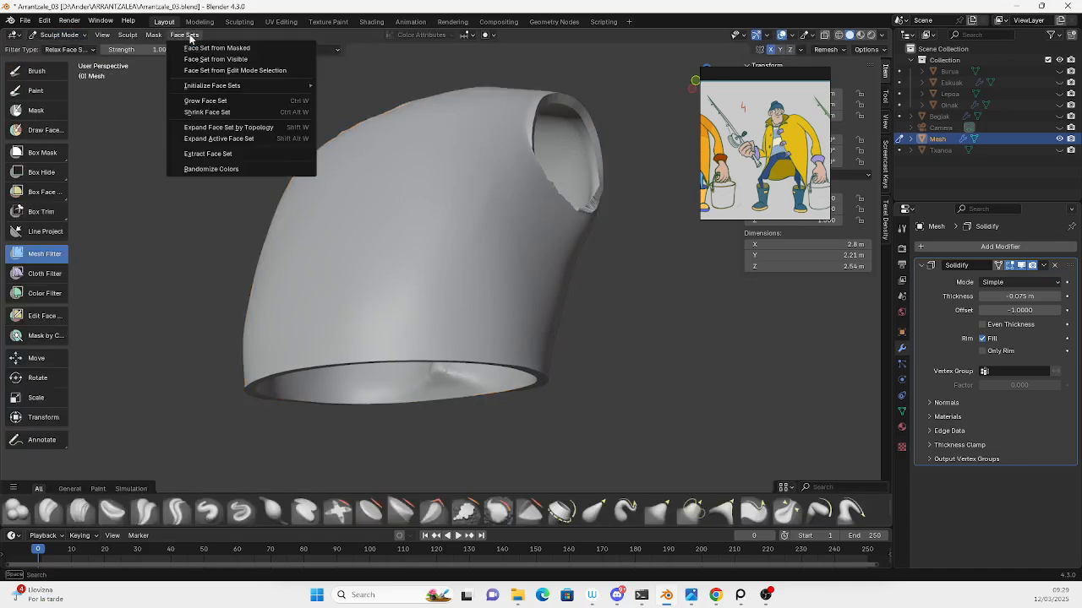
pyautogui.click(206, 64)
pyautogui.moveTo(442, 161); pyautogui.dragTo(470, 169, button='middle')
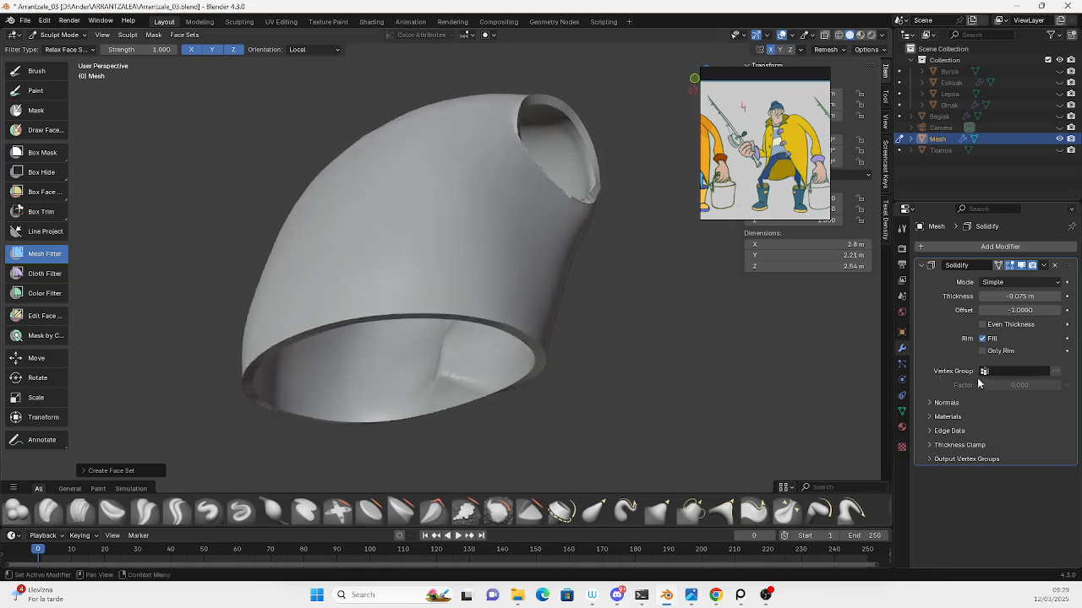
pyautogui.moveTo(454, 426); pyautogui.dragTo(441, 370, button='middle')
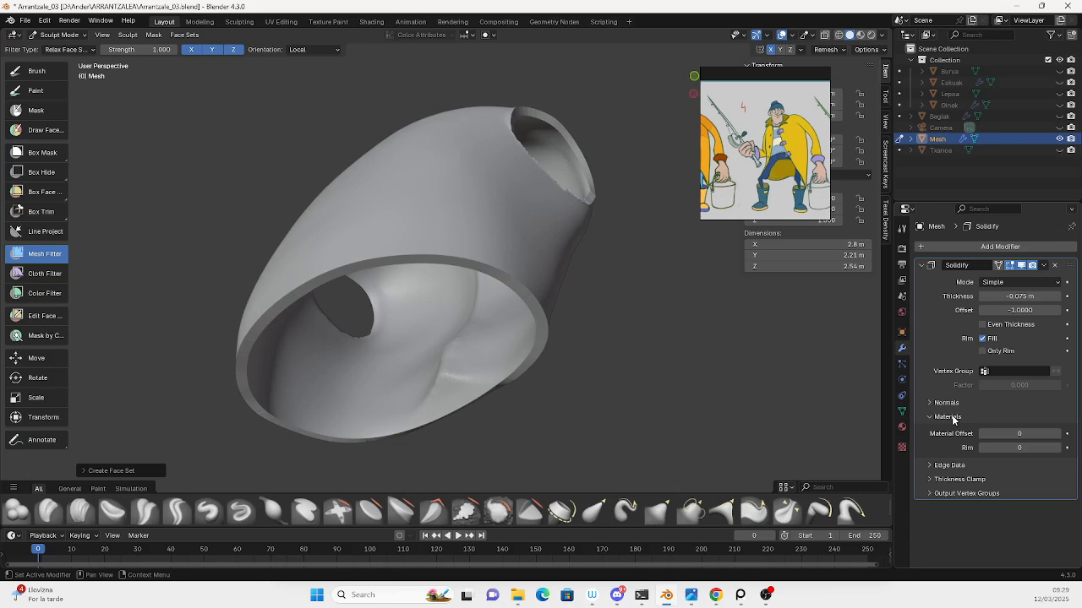
pyautogui.click(959, 445)
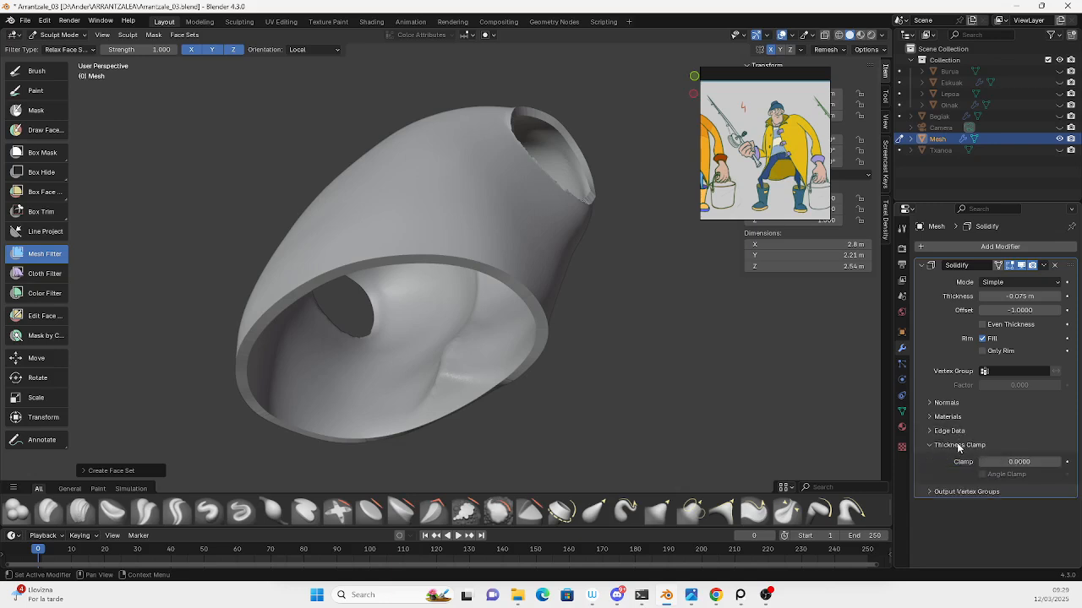
pyautogui.click(958, 445)
pyautogui.click(955, 459)
pyautogui.click(958, 459)
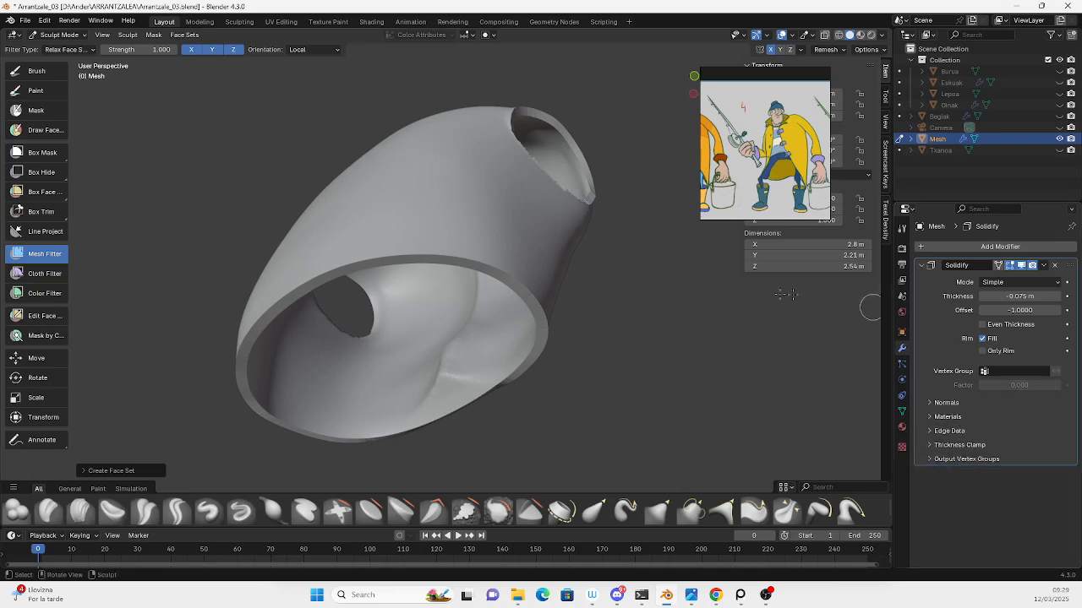
pyautogui.moveTo(567, 282); pyautogui.dragTo(594, 312, button='middle')
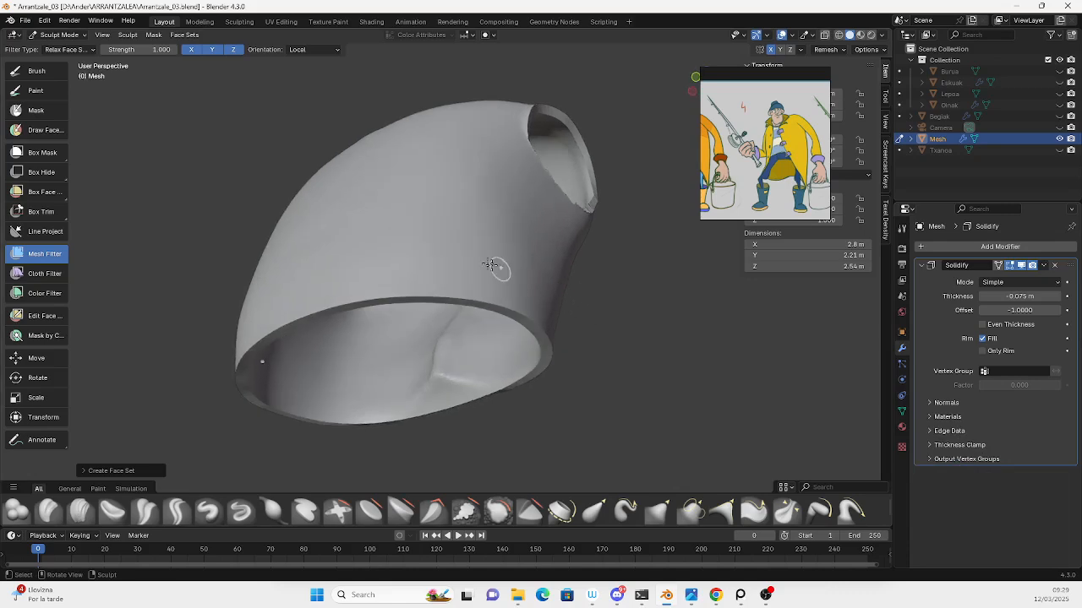
# Box-mask the whole garment mesh to create a face set over it, and clear the mask.
pyautogui.click(43, 152)
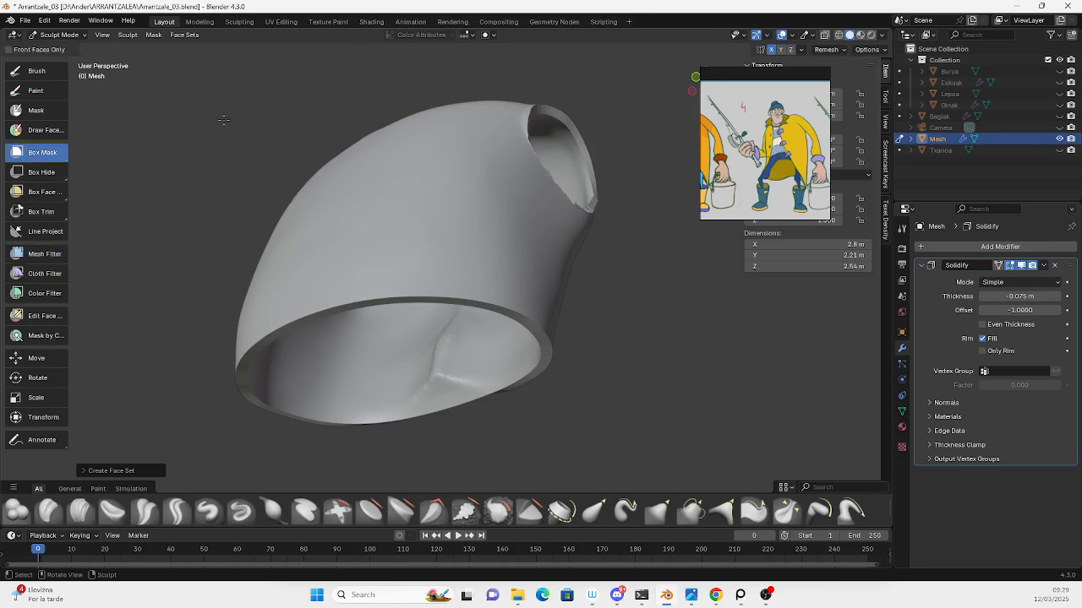
pyautogui.moveTo(179, 73); pyautogui.dragTo(633, 461)
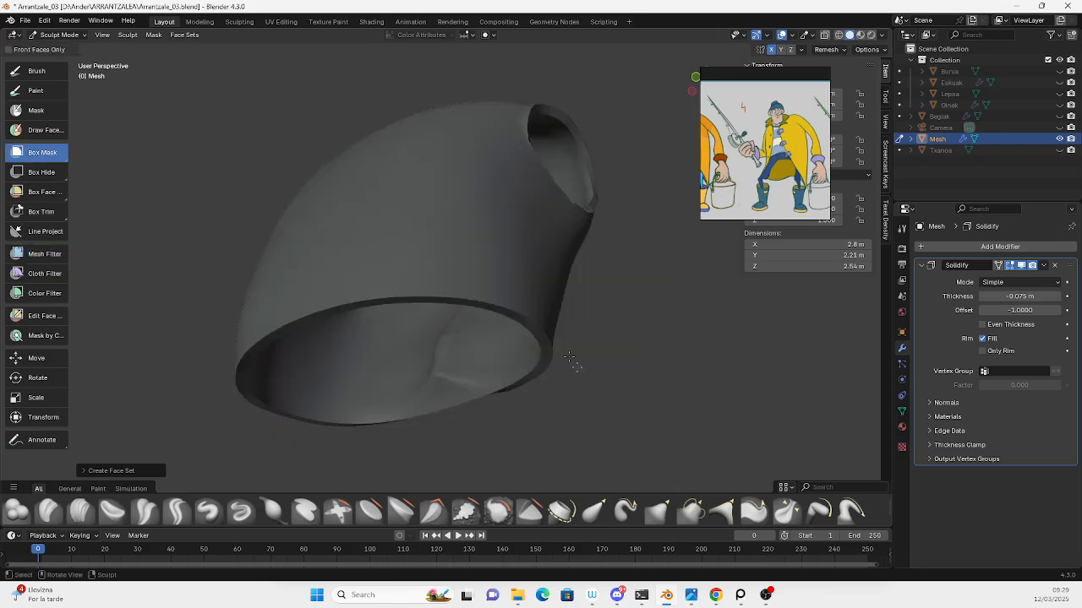
pyautogui.click(185, 35)
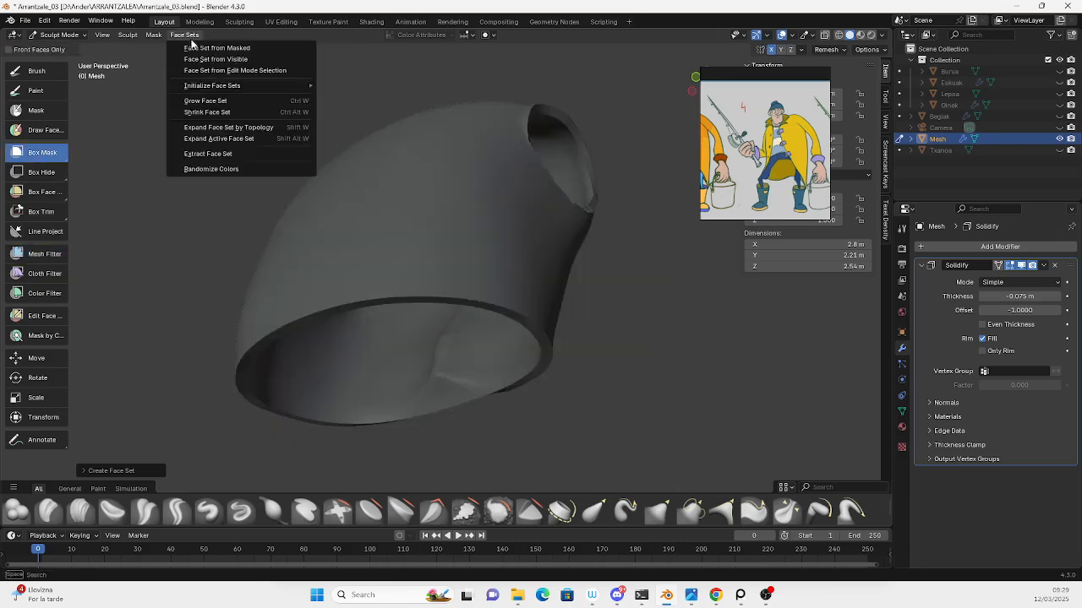
pyautogui.click(198, 58)
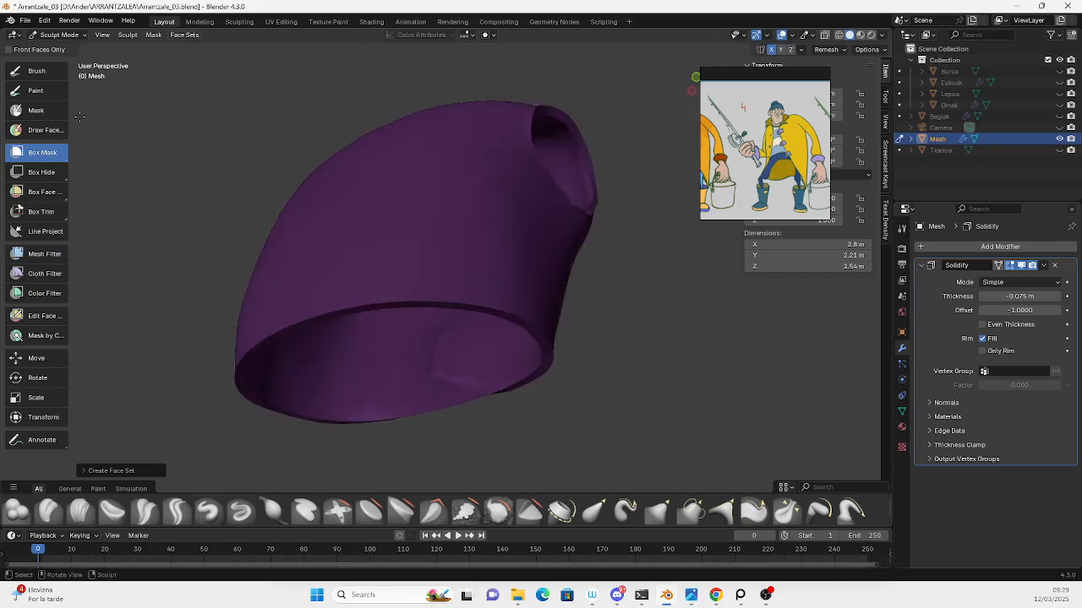
pyautogui.click(153, 35)
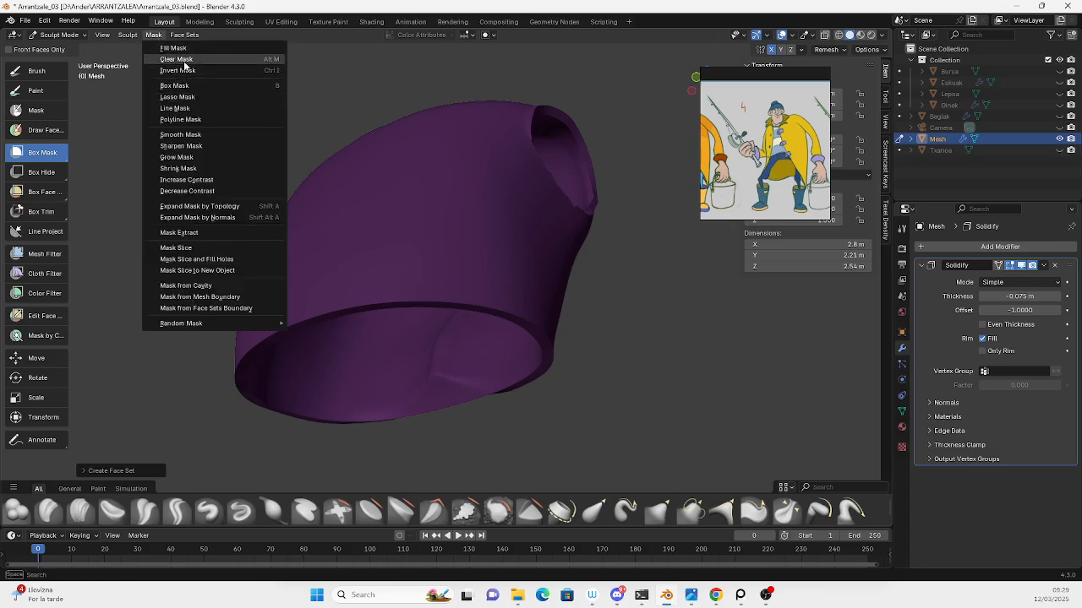
pyautogui.click(183, 62)
# Apply the Solidify modifier on the garment mesh.
pyautogui.click(1043, 266)
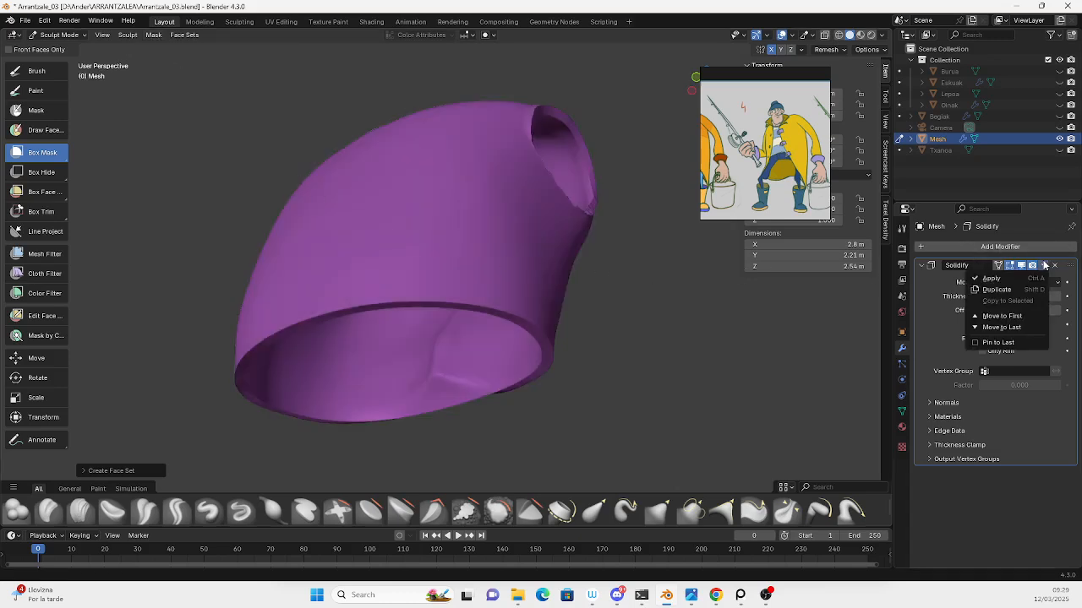
pyautogui.click(998, 281)
pyautogui.moveTo(476, 289); pyautogui.dragTo(524, 320, button='middle')
pyautogui.scroll(4, 479, 284)
pyautogui.moveTo(478, 253); pyautogui.dragTo(405, 252, button='middle')
pyautogui.scroll(-4, 429, 289)
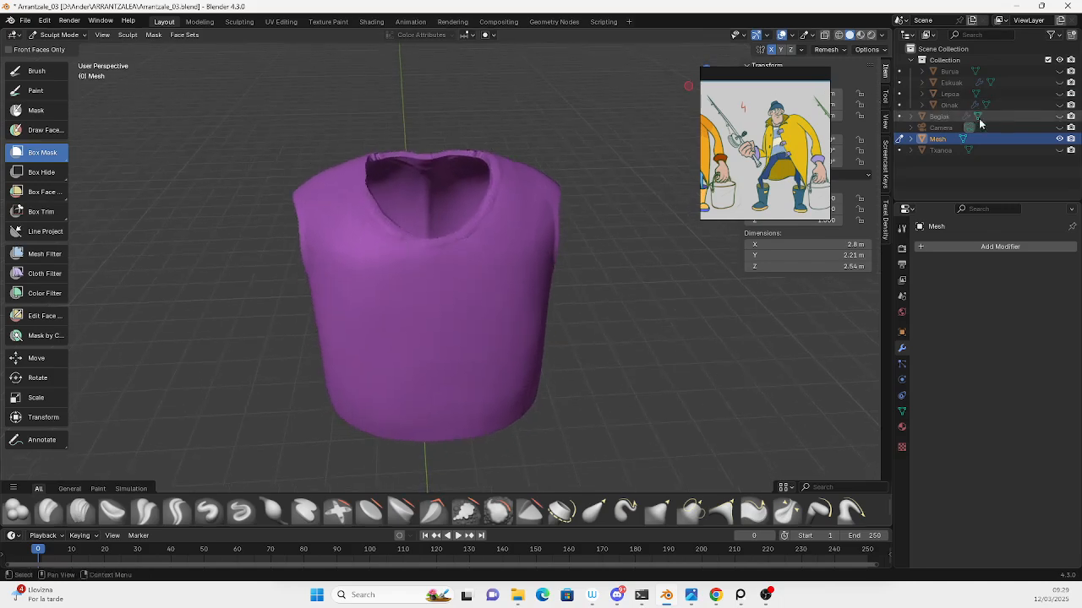
# Unhide all the other character objects and switch sculpting from the garment to the body mesh Lepoa.
pyautogui.click(1058, 150)
pyautogui.moveTo(1059, 119); pyautogui.dragTo(1058, 71)
pyautogui.scroll(-6, 523, 221)
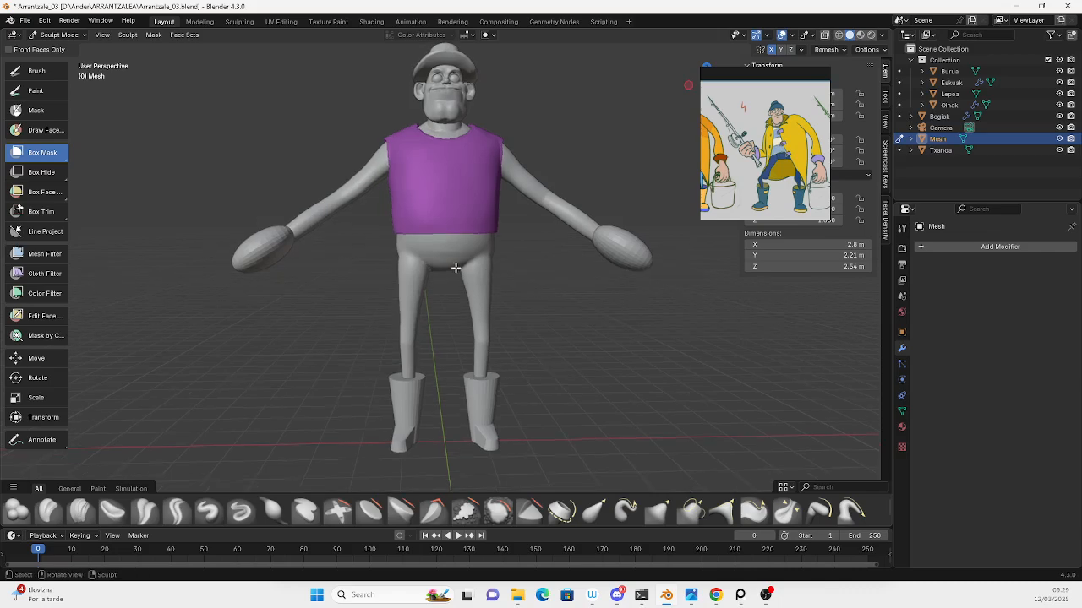
pyautogui.click(468, 261)
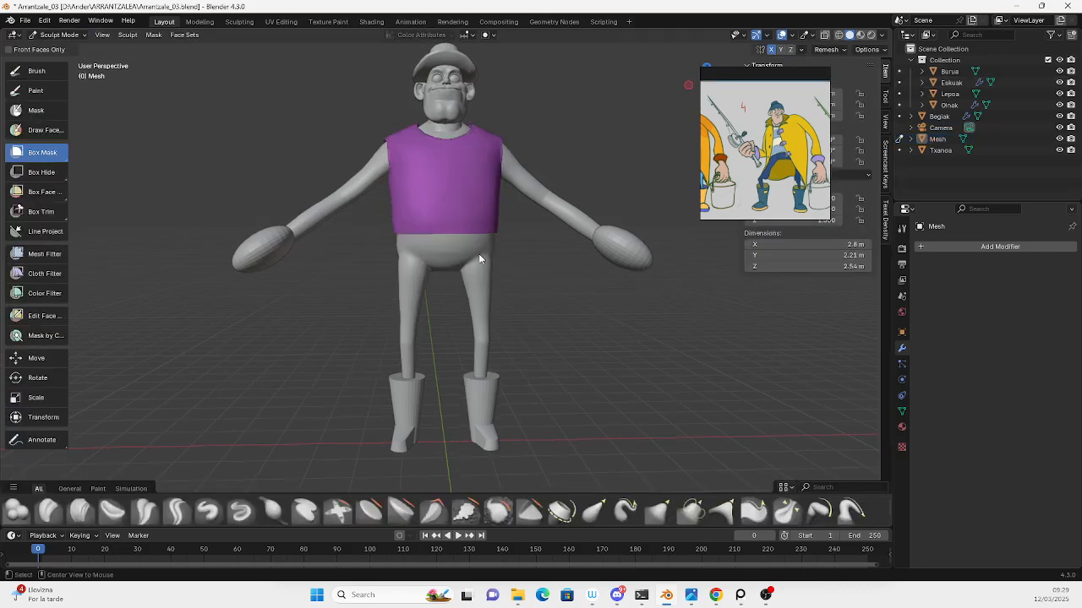
pyautogui.hotkey('alt', 'q')
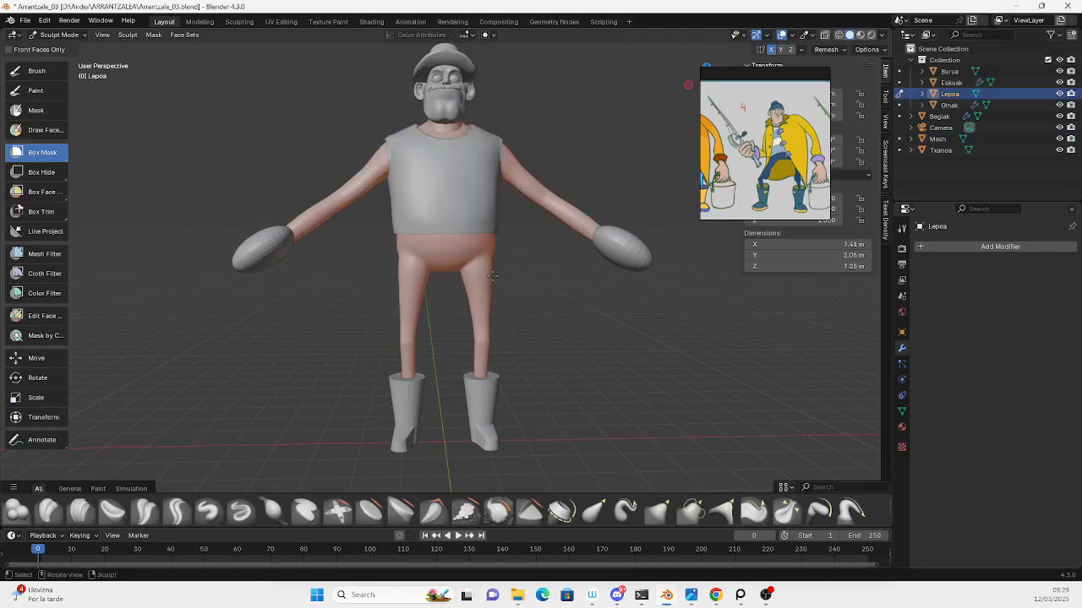
# Box-mask the body's hips and legs from the waist down to the boots in front view.
pyautogui.scroll(3, 535, 268)
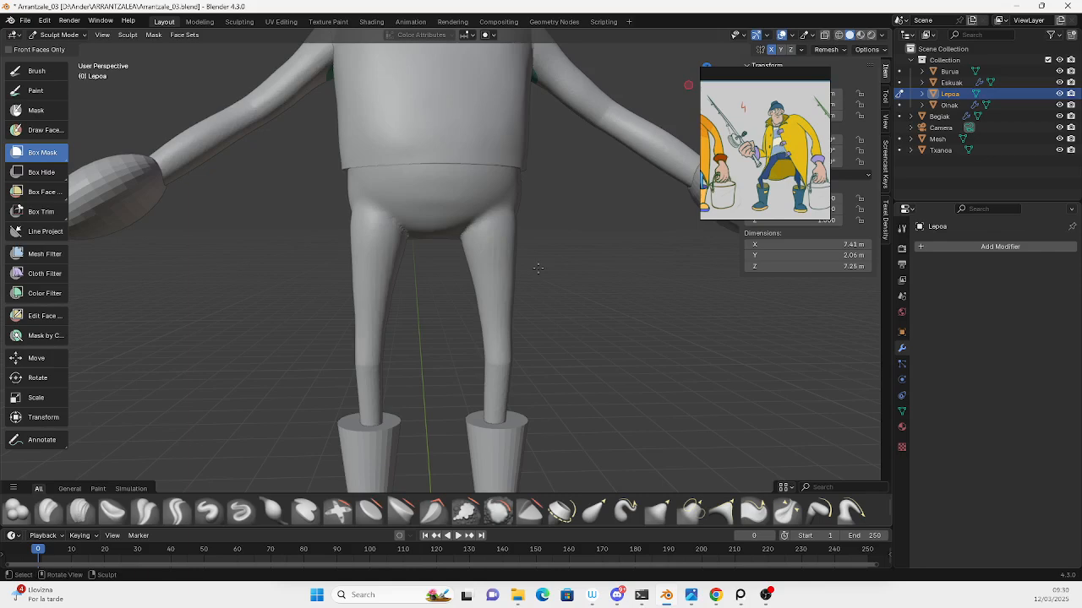
pyautogui.press('`')
pyautogui.click(473, 241)
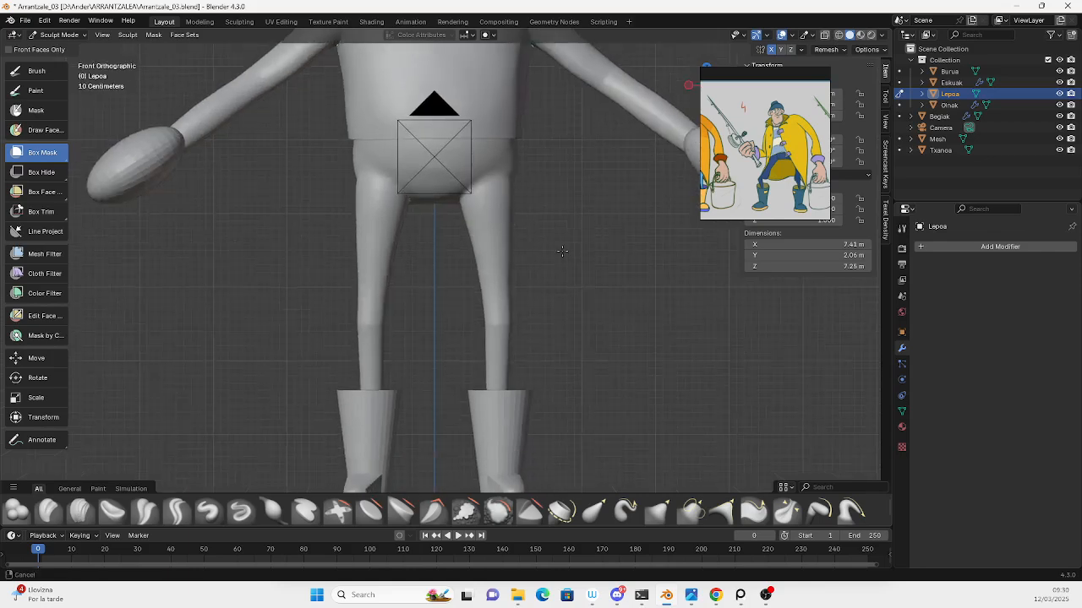
pyautogui.scroll(-2, 512, 242)
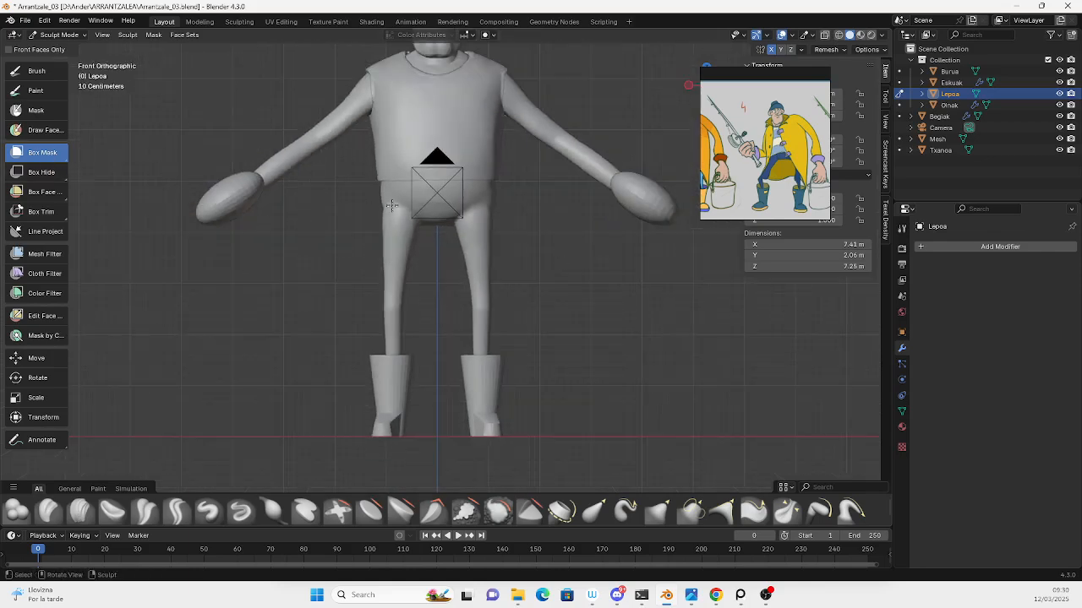
pyautogui.moveTo(369, 173); pyautogui.dragTo(517, 391)
pyautogui.moveTo(544, 294)
pyautogui.mouseDown(button='middle')
pyautogui.moveTo(549, 313)
pyautogui.moveTo(555, 294)
pyautogui.mouseUp(button='middle')
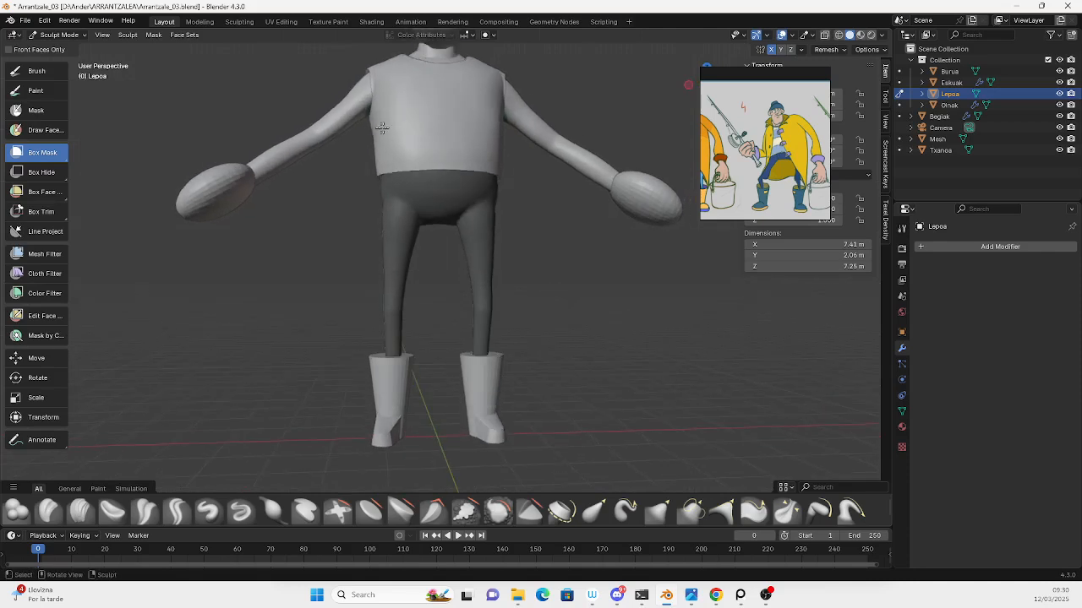
# Create a face set from the masked hips and legs, and clear the mask.
pyautogui.click(185, 34)
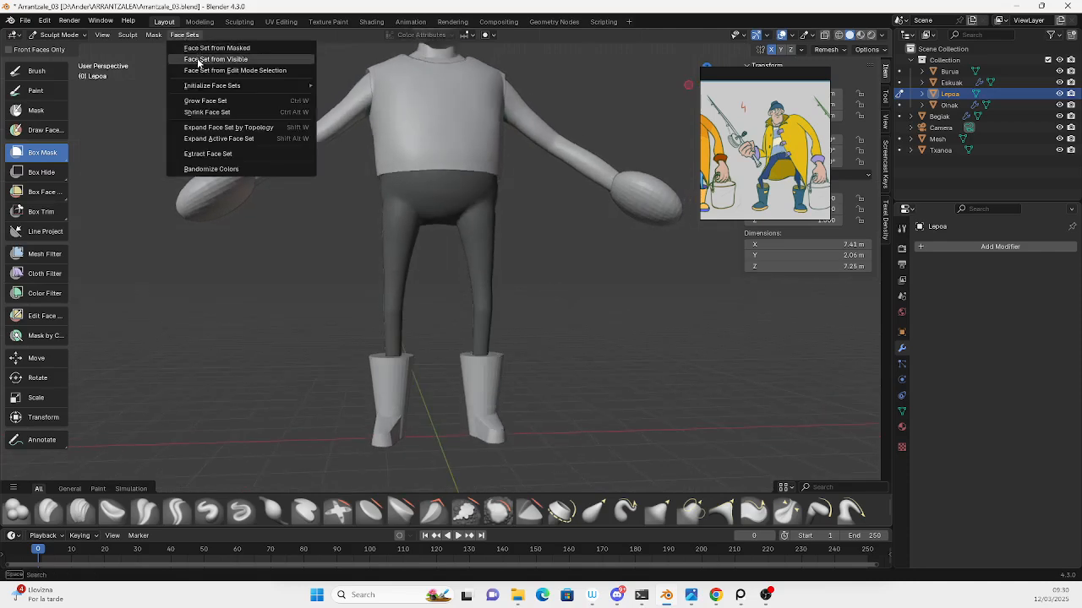
pyautogui.click(205, 48)
pyautogui.moveTo(499, 233); pyautogui.dragTo(513, 239, button='middle')
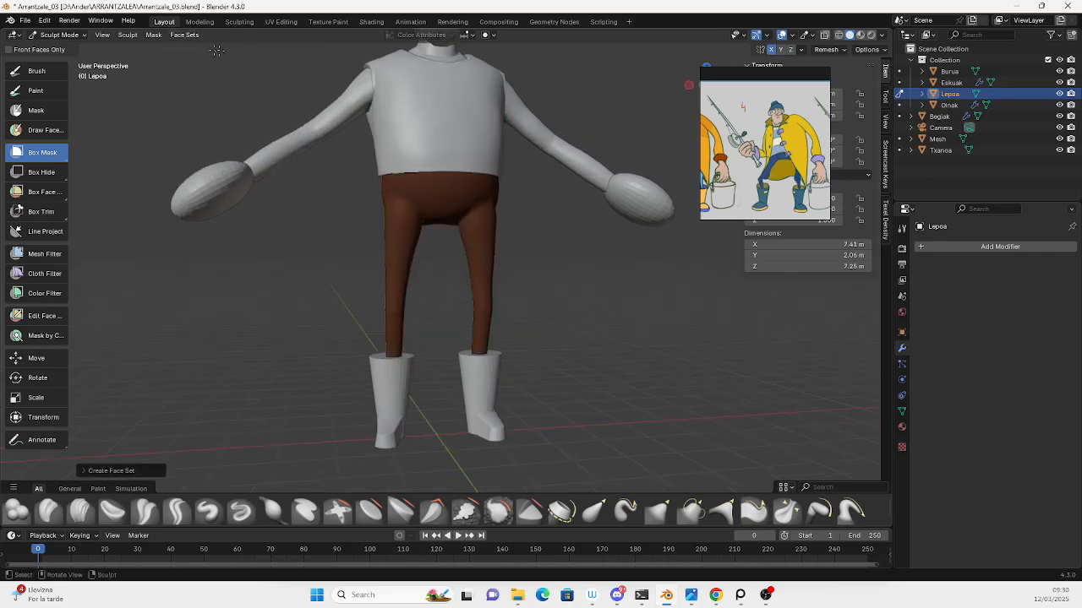
pyautogui.click(153, 34)
pyautogui.click(176, 70)
pyautogui.moveTo(591, 304); pyautogui.dragTo(579, 310, button='middle')
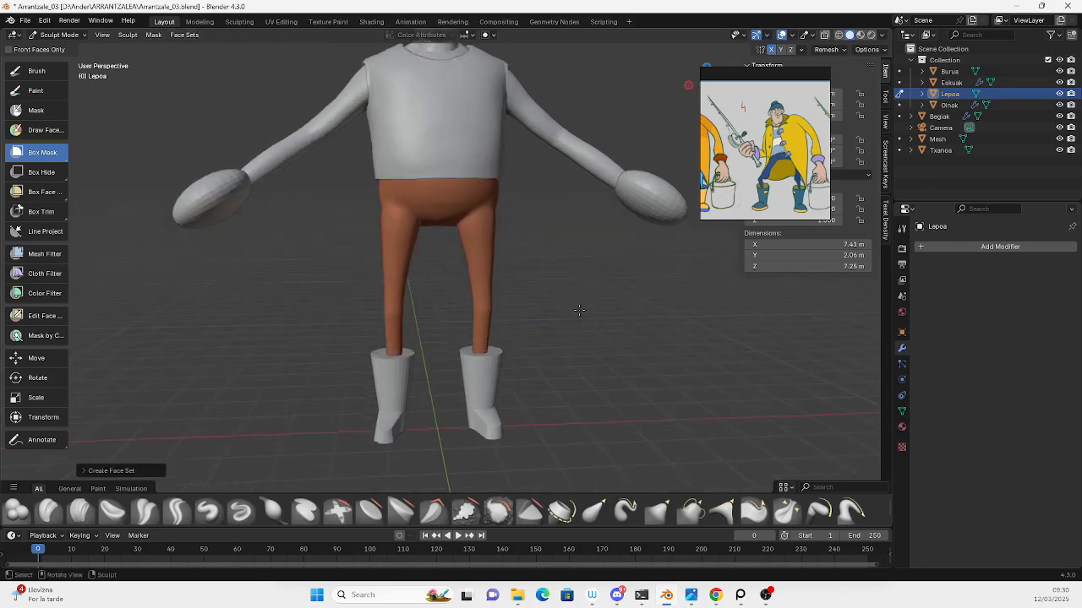
# Isolate the body mesh by hiding Burua, Eskuak, Oinak, Begiak, Camera, Txanoa and the torso garment.
pyautogui.click(1059, 82)
pyautogui.click(1059, 71)
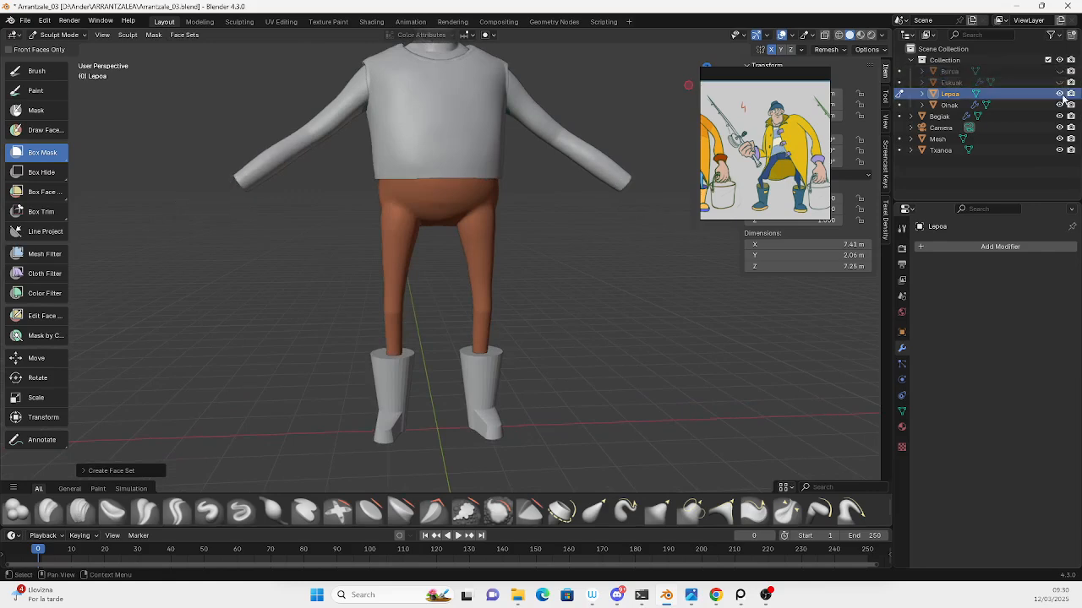
pyautogui.click(1058, 104)
pyautogui.click(1058, 116)
pyautogui.click(1059, 128)
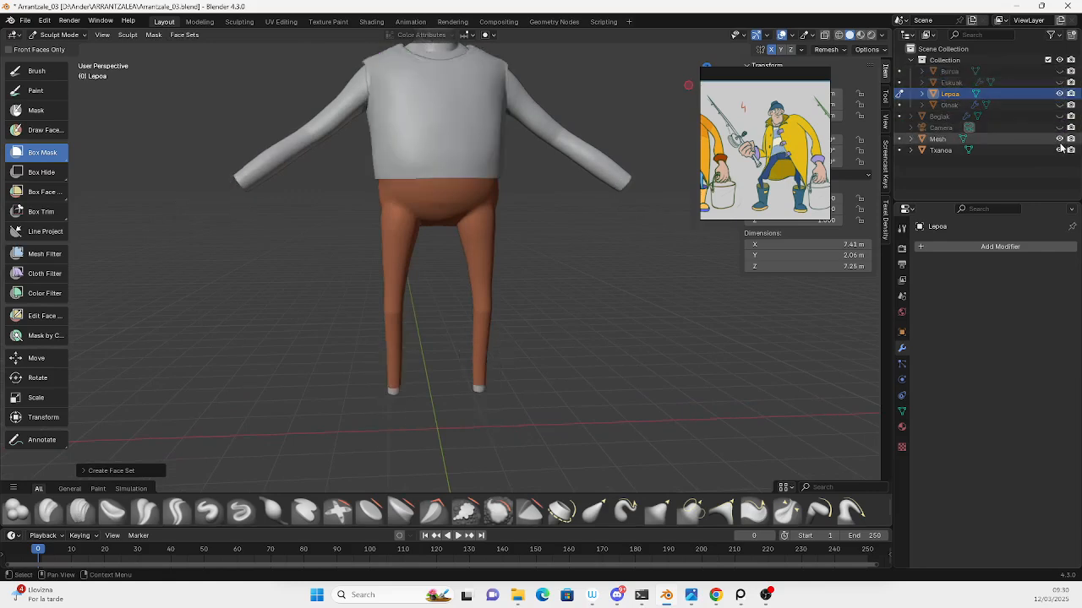
pyautogui.click(1059, 150)
pyautogui.click(1059, 139)
# Extract the hips-and-legs face set from the body as a separate trouser mesh.
pyautogui.moveTo(667, 169); pyautogui.dragTo(498, 191, button='middle')
pyautogui.scroll(2, 519, 186)
pyautogui.scroll(-3, 482, 226)
pyautogui.scroll(3, 494, 207)
pyautogui.scroll(-3, 457, 178)
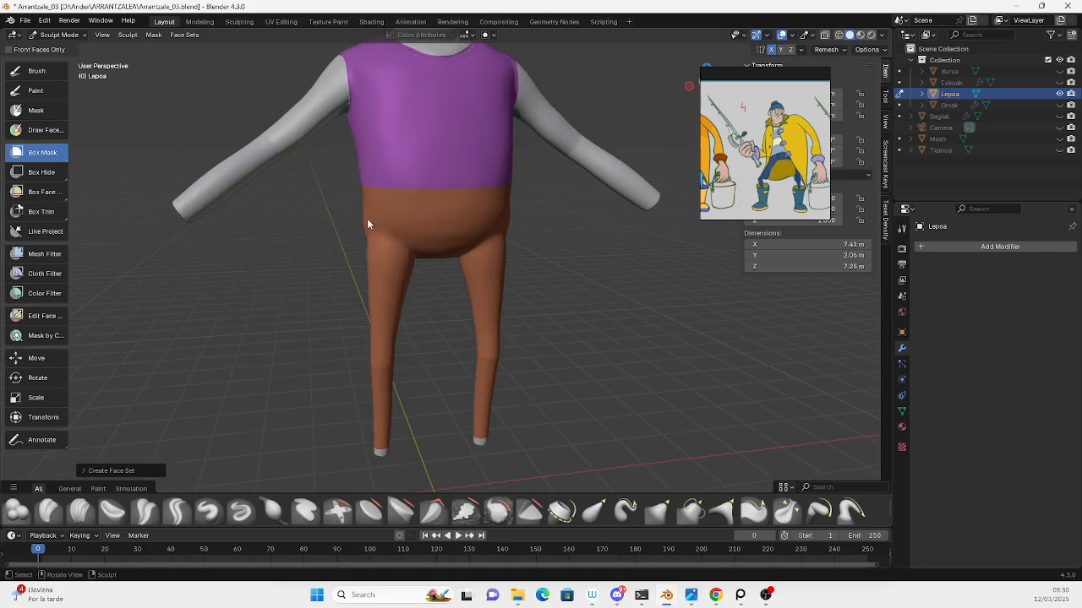
pyautogui.click(192, 35)
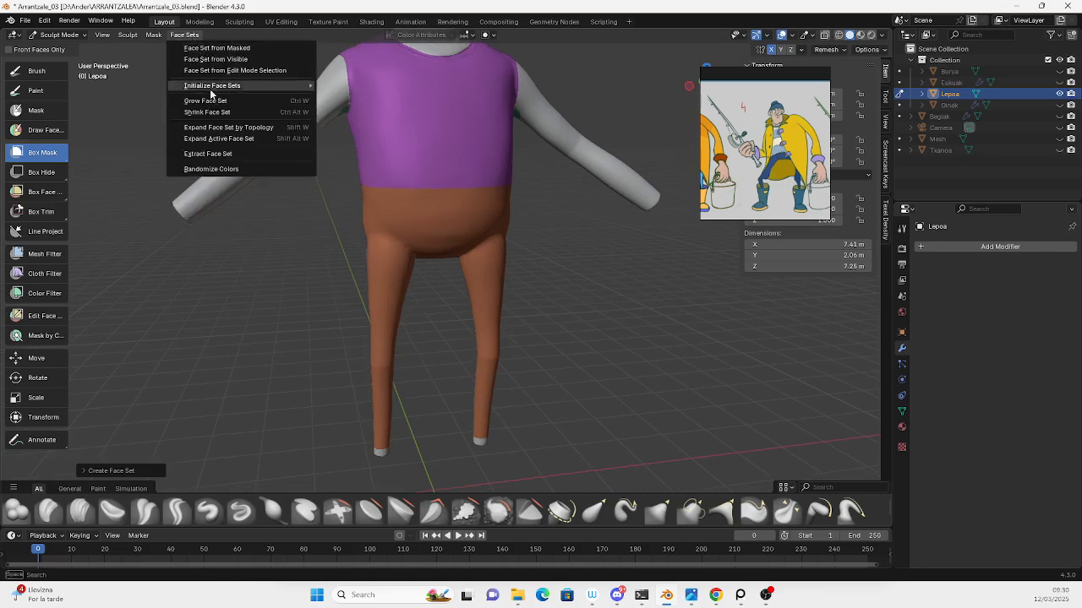
pyautogui.click(217, 152)
pyautogui.click(495, 246)
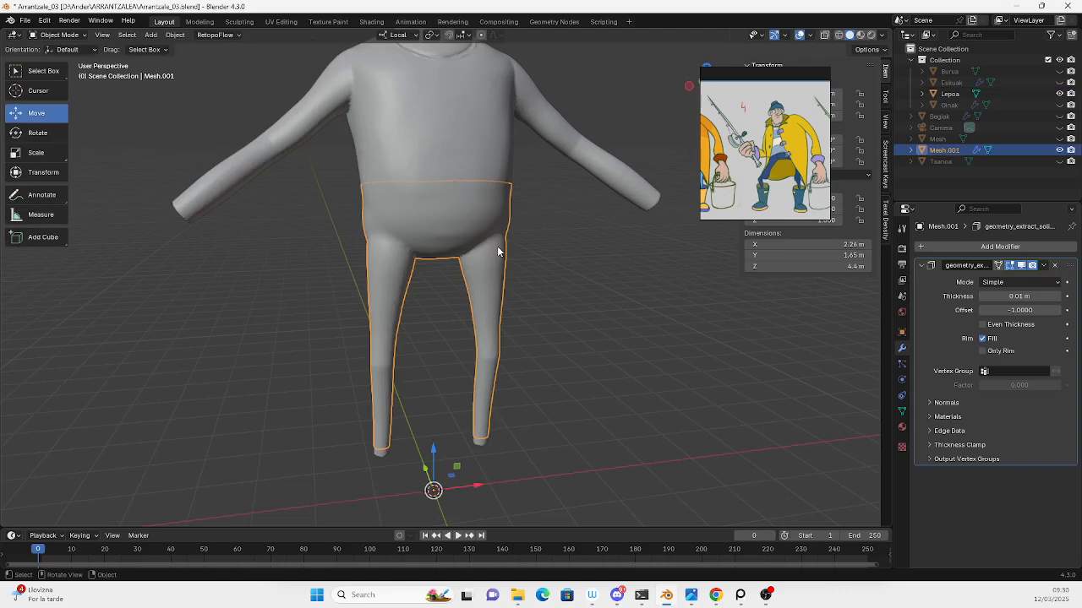
pyautogui.moveTo(498, 245); pyautogui.dragTo(558, 252, button='middle')
pyautogui.scroll(4, 515, 222)
pyautogui.scroll(-5, 540, 237)
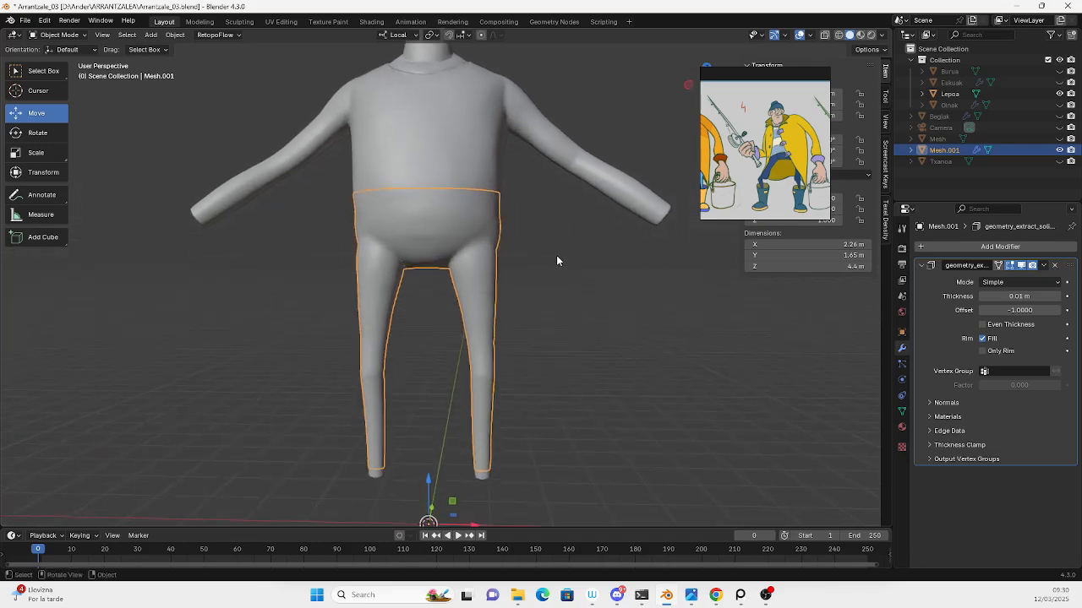
# Show the torso garment mesh again together with the extracted trousers.
pyautogui.click(1059, 138)
pyautogui.moveTo(497, 199); pyautogui.dragTo(486, 226, button='middle')
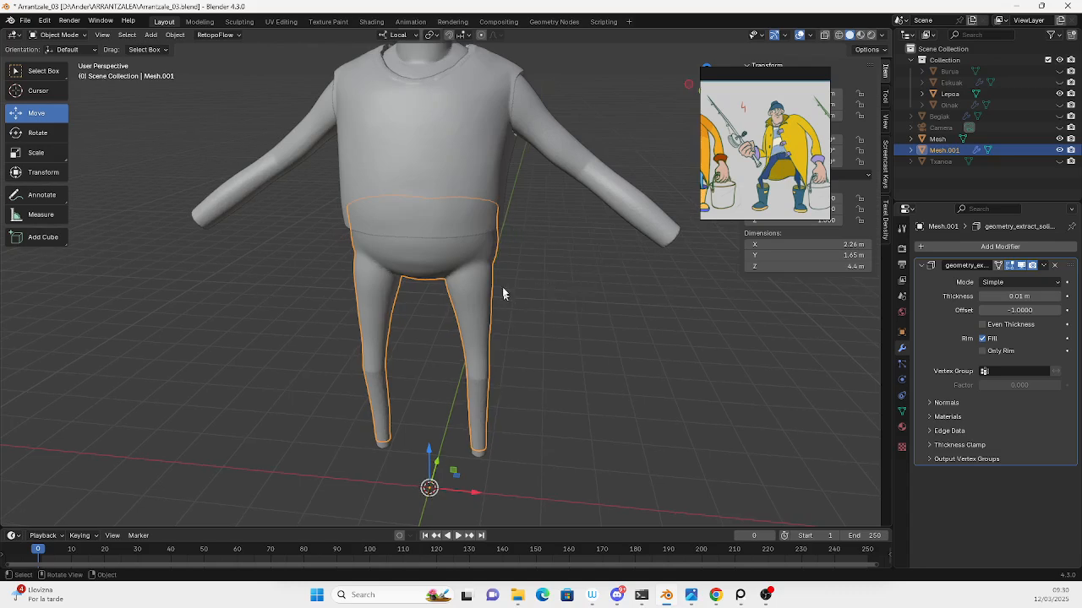
pyautogui.moveTo(504, 292); pyautogui.dragTo(459, 271, button='middle')
# Isolate the trouser mesh in local view and set its Solidify thickness to about 0.14 m.
pyautogui.press('KP_Divide')
pyautogui.scroll(5, 436, 270)
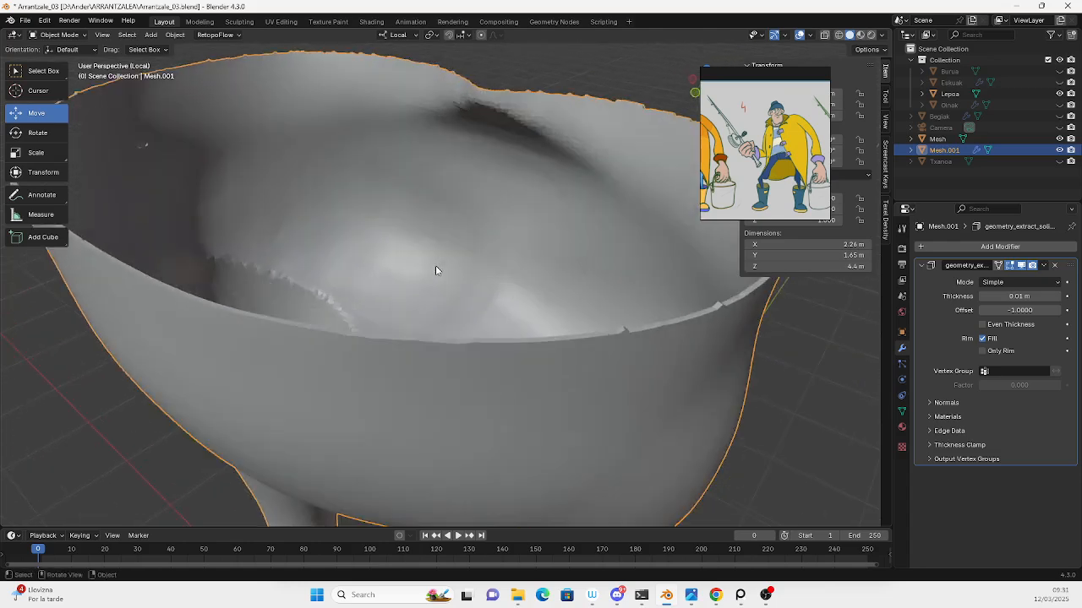
pyautogui.moveTo(1035, 292); pyautogui.dragTo(1069, 291)
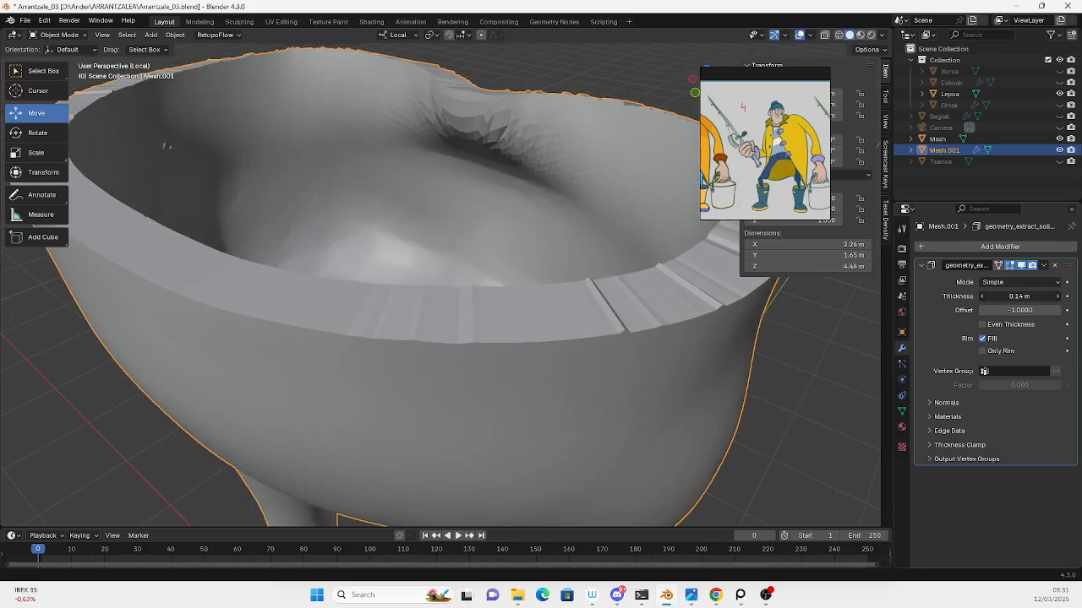
pyautogui.scroll(-4, 512, 261)
pyautogui.moveTo(512, 260); pyautogui.dragTo(657, 272, button='middle')
# Hide the trouser mesh and isolate the torso garment mesh in local view.
pyautogui.click(1003, 140)
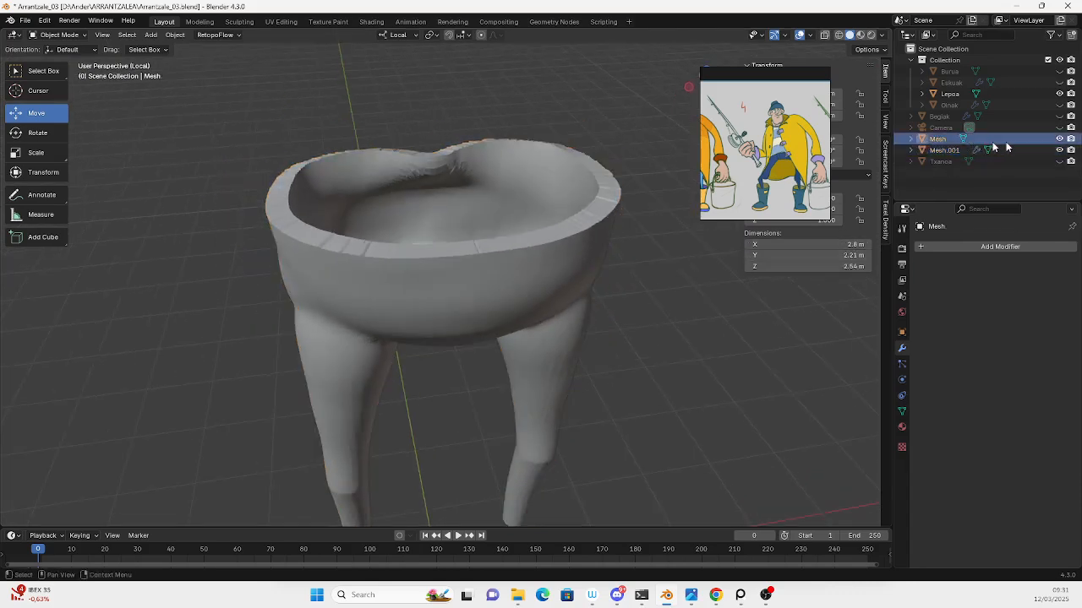
pyautogui.click(1058, 150)
pyautogui.moveTo(507, 204); pyautogui.dragTo(386, 220, button='middle')
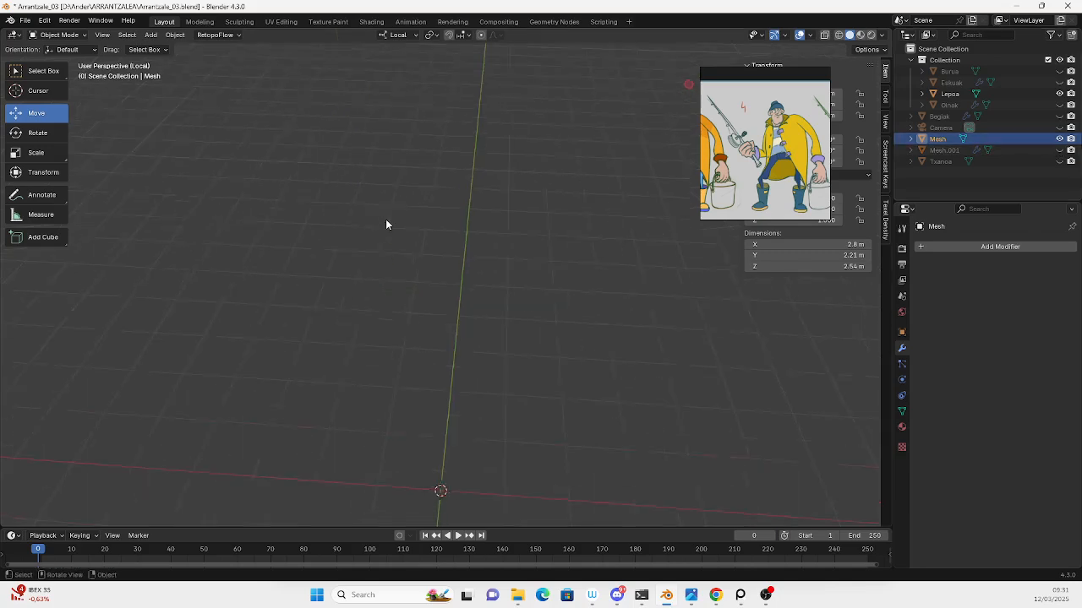
pyautogui.scroll(-7, 476, 229)
pyautogui.press('KP_Divide')
pyautogui.moveTo(477, 229); pyautogui.dragTo(482, 275, button='middle')
pyautogui.scroll(4, 478, 218)
pyautogui.press('KP_Divide')
pyautogui.scroll(5, 482, 274)
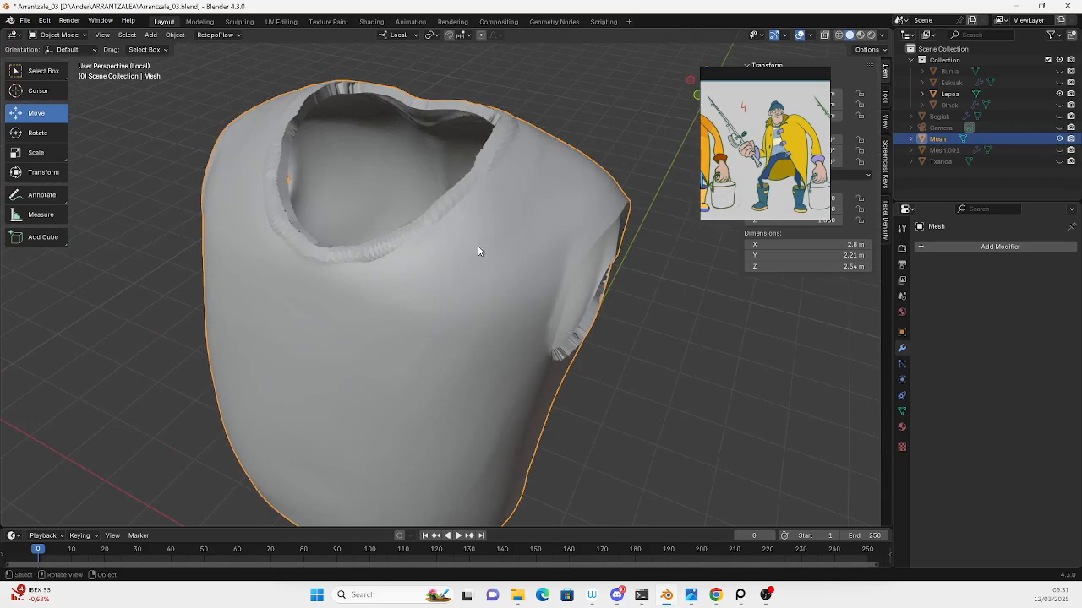
# Try to separate the torso garment mesh by loose parts in Edit Mode.
pyautogui.press('Tab')
pyautogui.press('p')
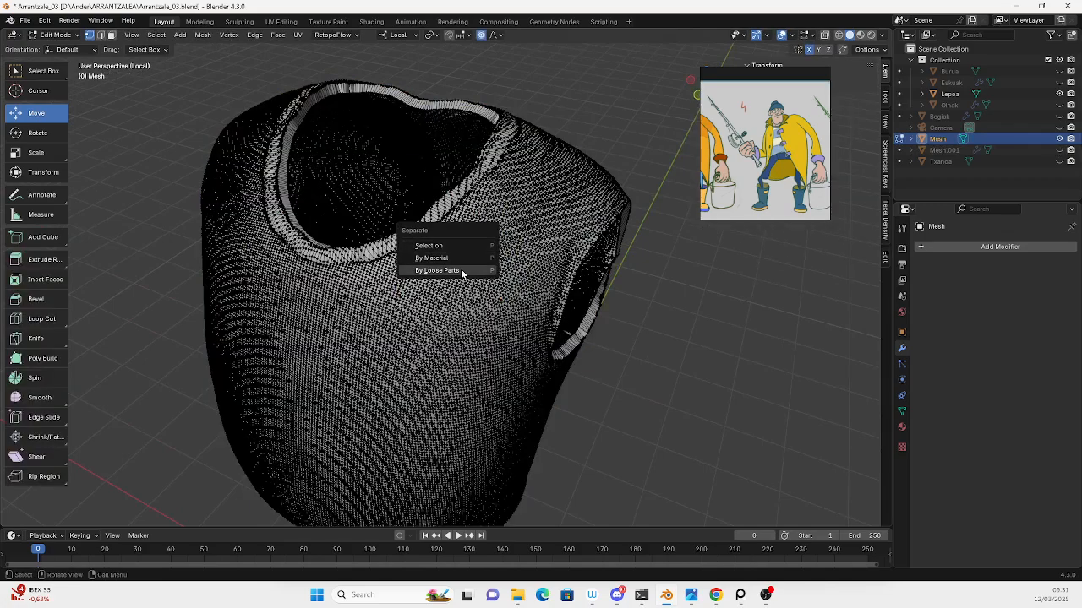
pyautogui.click(456, 270)
pyautogui.press('Tab')
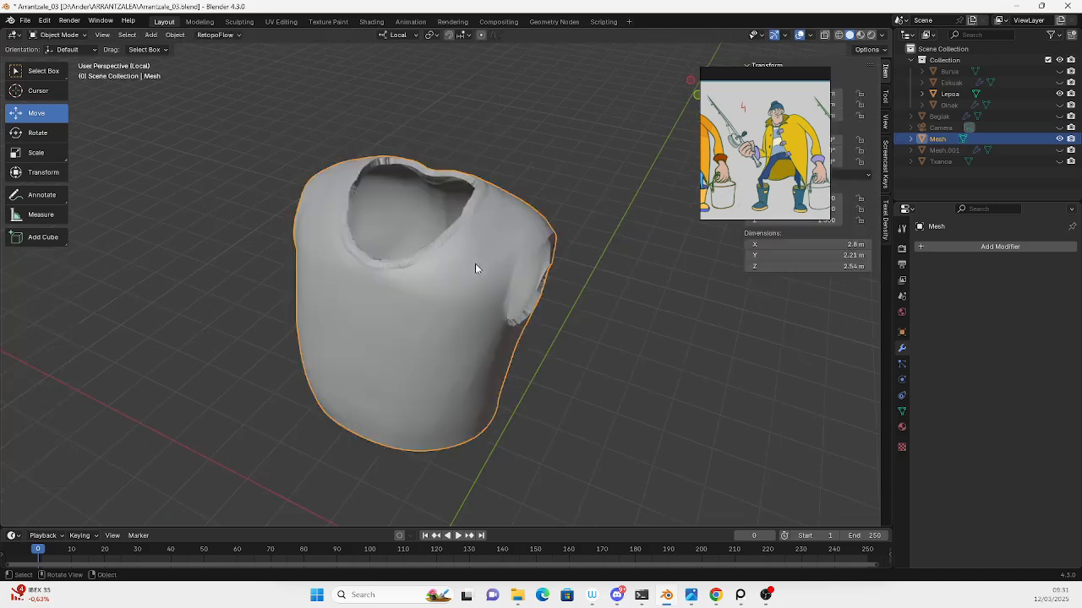
pyautogui.moveTo(473, 267)
pyautogui.mouseDown(button='middle')
pyautogui.moveTo(659, 243)
pyautogui.moveTo(480, 278)
pyautogui.mouseUp(button='middle')
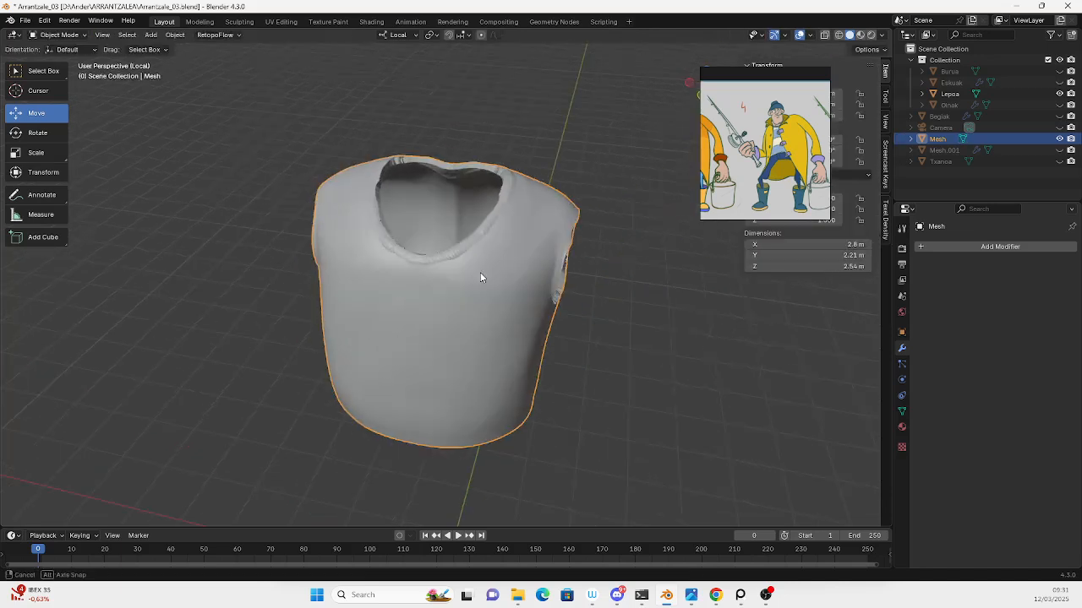
# Switch the torso garment mesh to Sculpt Mode and set its voxel remesh size to about 0.0185 m.
pyautogui.click(71, 35)
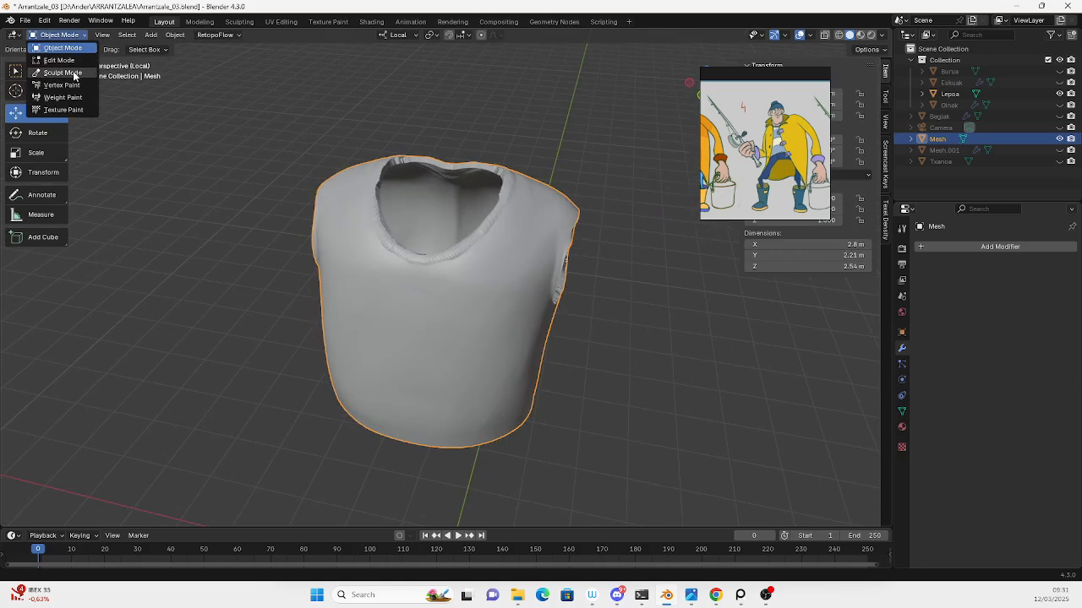
pyautogui.click(71, 75)
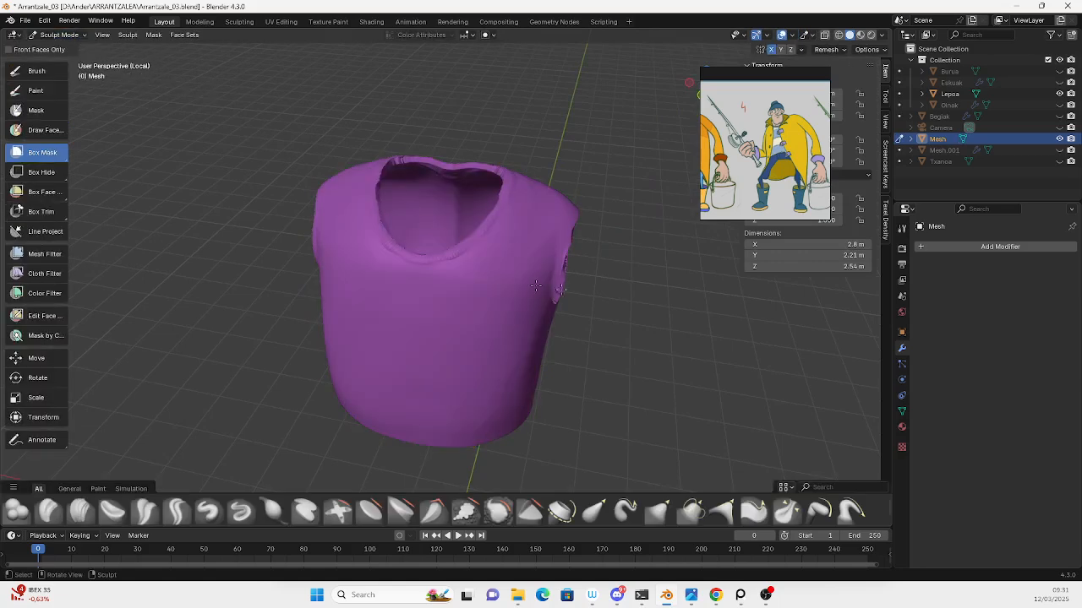
pyautogui.hotkey('shift', 'r')
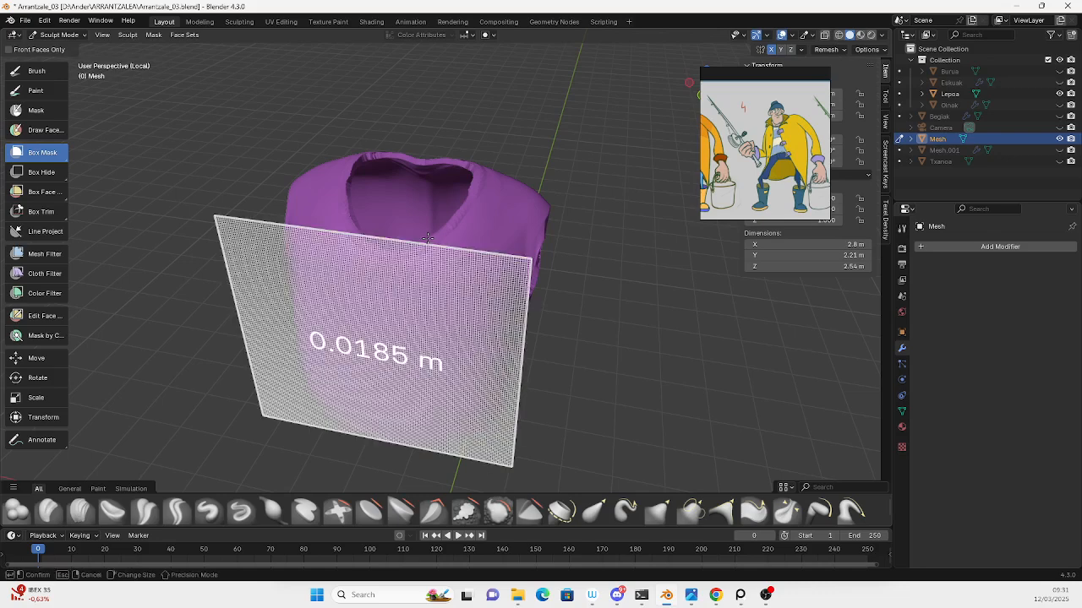
pyautogui.click(429, 240)
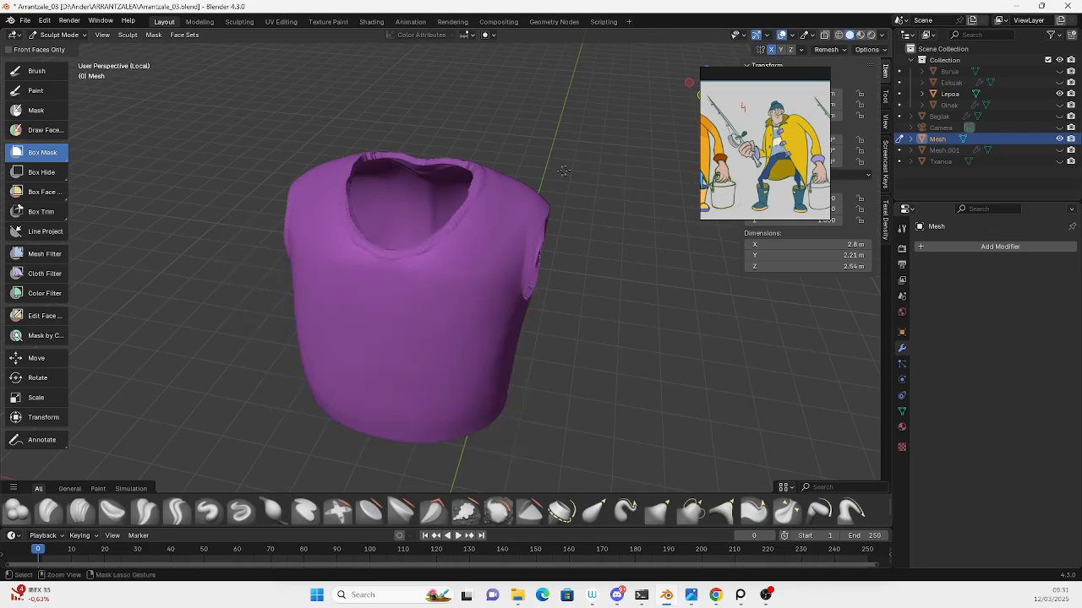
pyautogui.moveTo(486, 220); pyautogui.dragTo(517, 234, button='middle')
pyautogui.scroll(4, 517, 234)
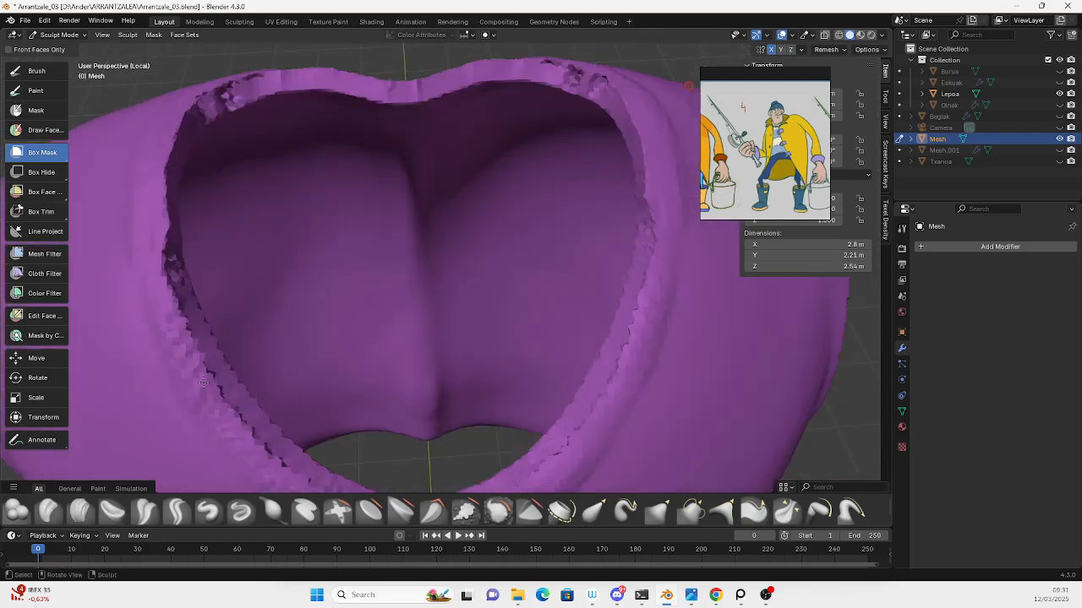
pyautogui.scroll(-8, 556, 70)
pyautogui.moveTo(586, 364); pyautogui.dragTo(521, 321, button='middle')
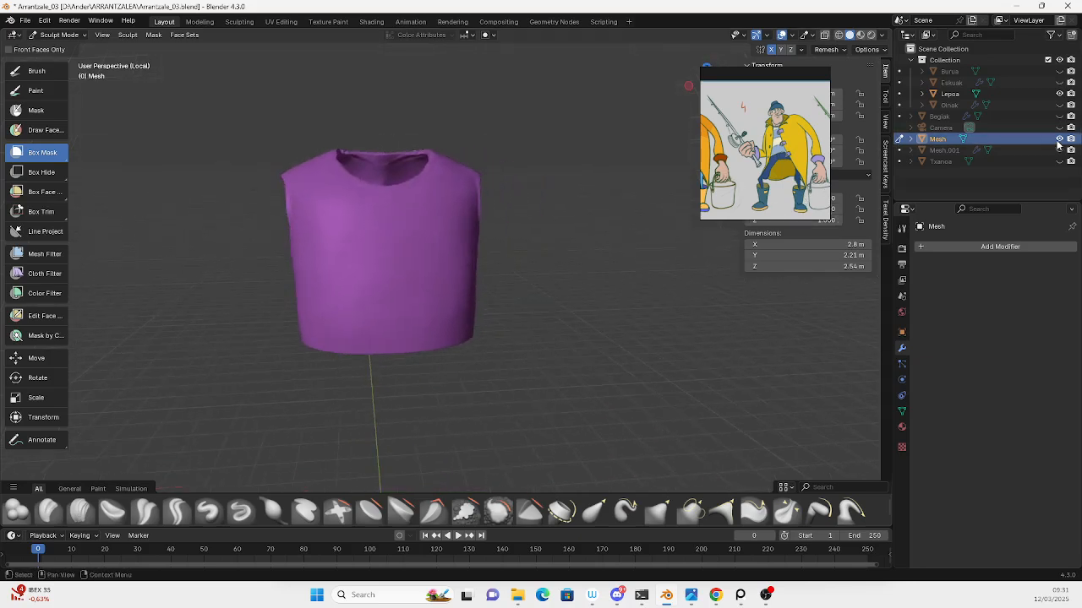
# Unhide the trouser mesh, try to transfer Sculpt Mode to it, and return the torso garment to Object Mode.
pyautogui.moveTo(572, 290); pyautogui.dragTo(550, 253, button='middle')
pyautogui.hotkey('alt', 'q')
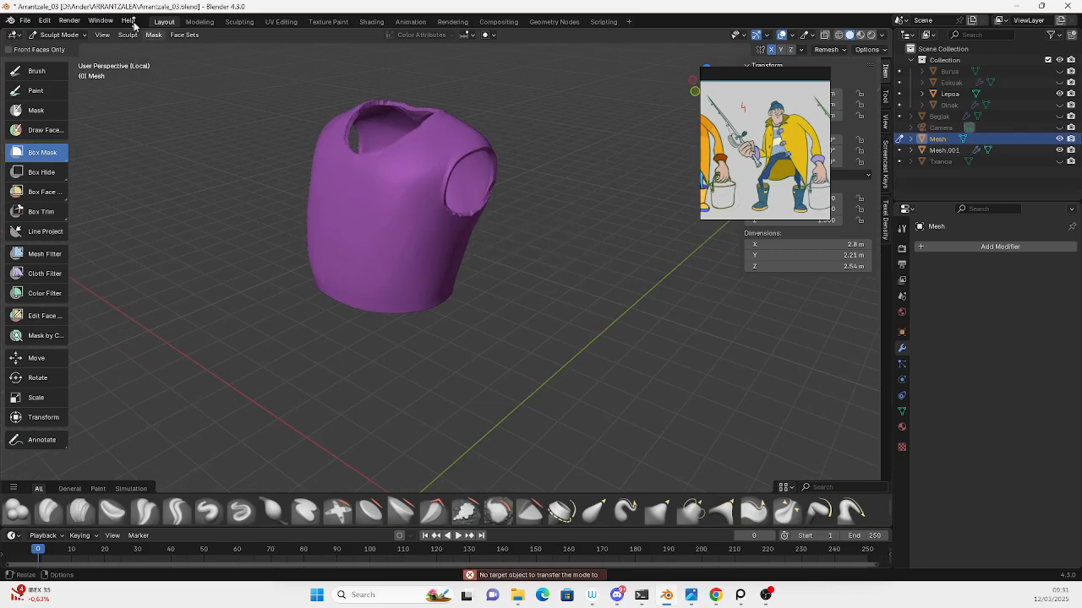
pyautogui.click(45, 34)
pyautogui.click(63, 46)
pyautogui.moveTo(261, 155); pyautogui.dragTo(282, 161, button='middle')
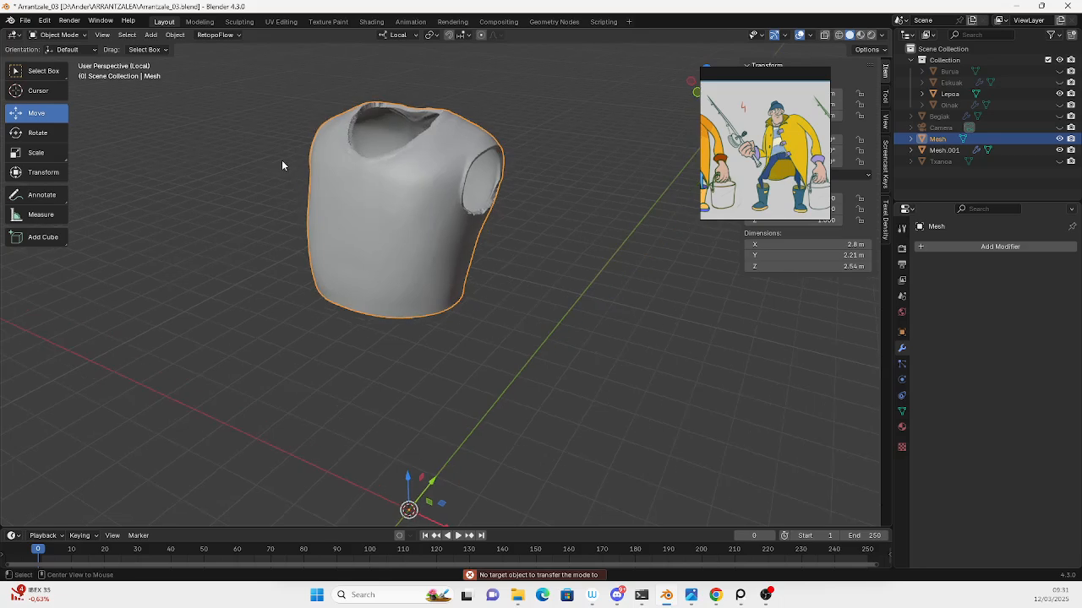
# Leave the torso garment's local view, select the trouser mesh, and isolate it in local view.
pyautogui.press('KP_Divide')
pyautogui.moveTo(531, 182); pyautogui.dragTo(570, 176, button='middle')
pyautogui.click(456, 381)
pyautogui.scroll(-3, 488, 351)
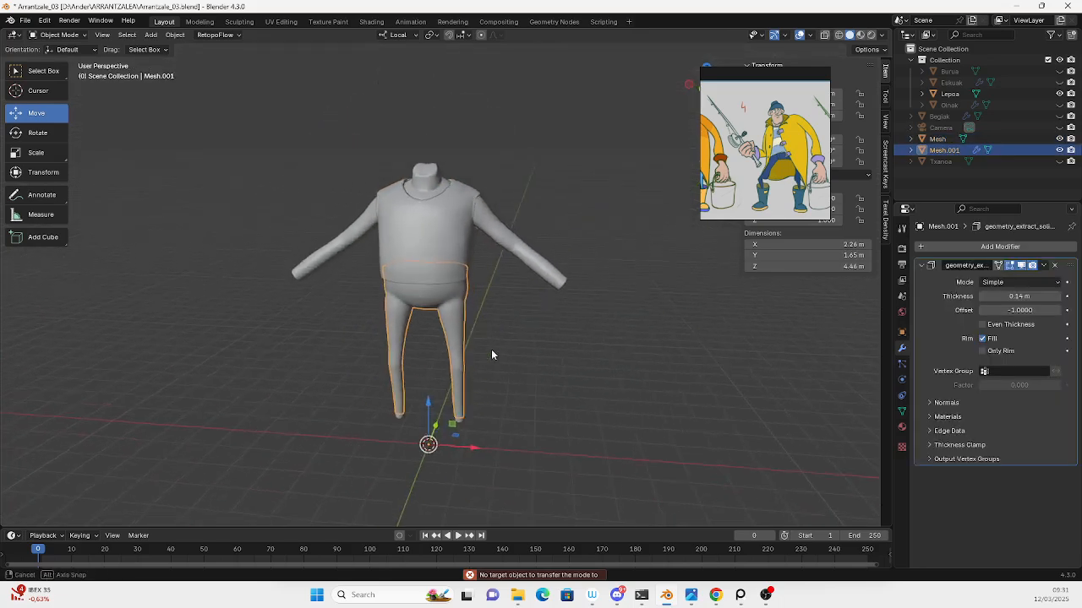
pyautogui.press('KP_Divide')
pyautogui.moveTo(492, 327); pyautogui.dragTo(480, 349, button='middle')
pyautogui.scroll(2, 480, 349)
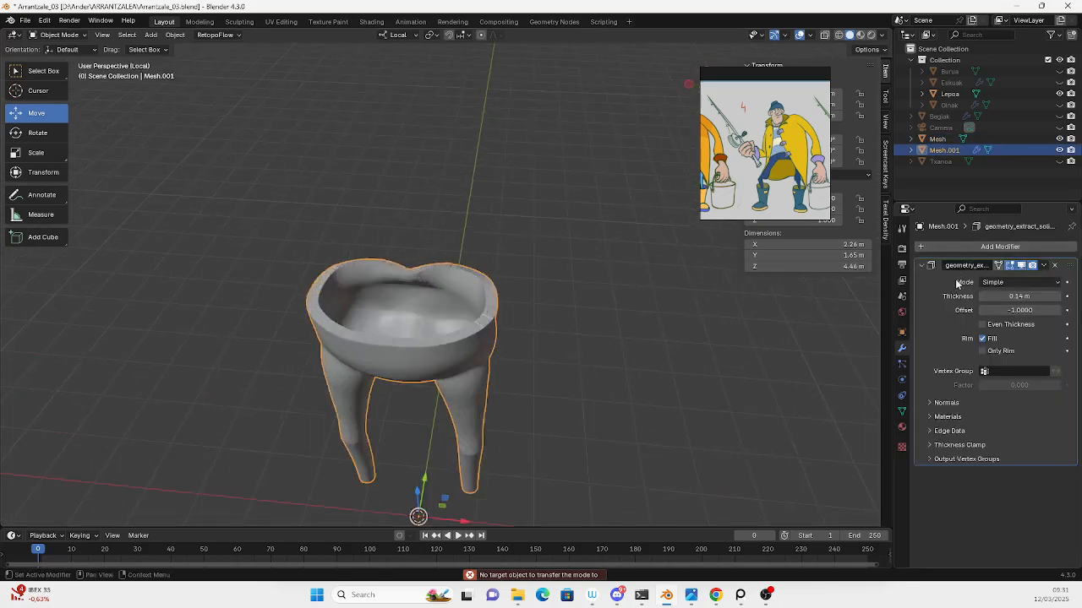
pyautogui.moveTo(519, 322); pyautogui.dragTo(343, 298, button='middle')
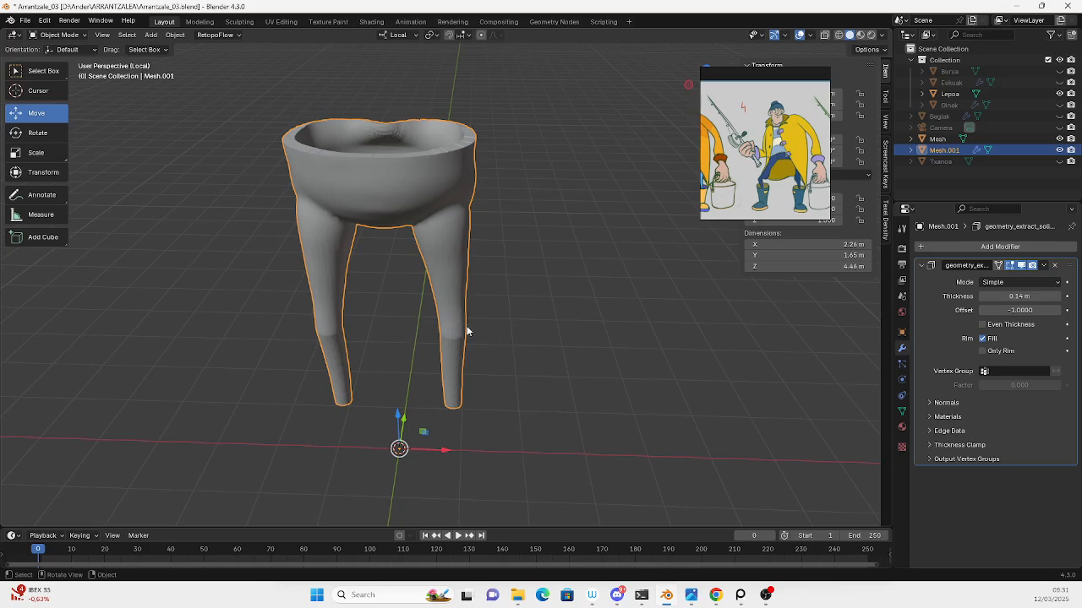
# Remove the Solidify modifier from the trousers and select the edge loop along the front waist rim in Edit Mode.
pyautogui.click(1055, 266)
pyautogui.moveTo(560, 225); pyautogui.dragTo(384, 286, button='middle')
pyautogui.press('Tab')
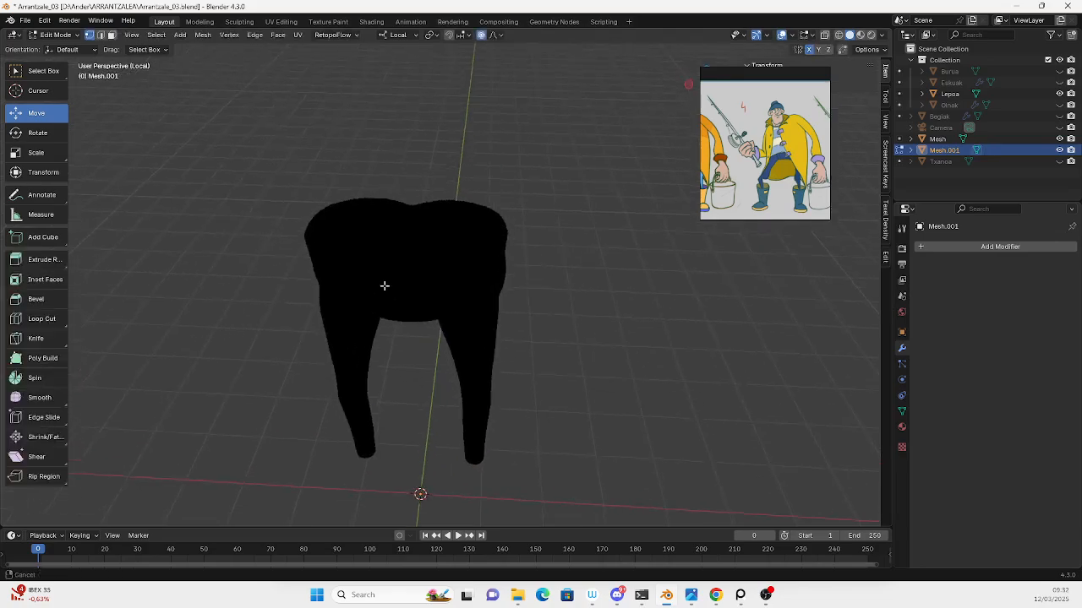
pyautogui.scroll(6, 385, 285)
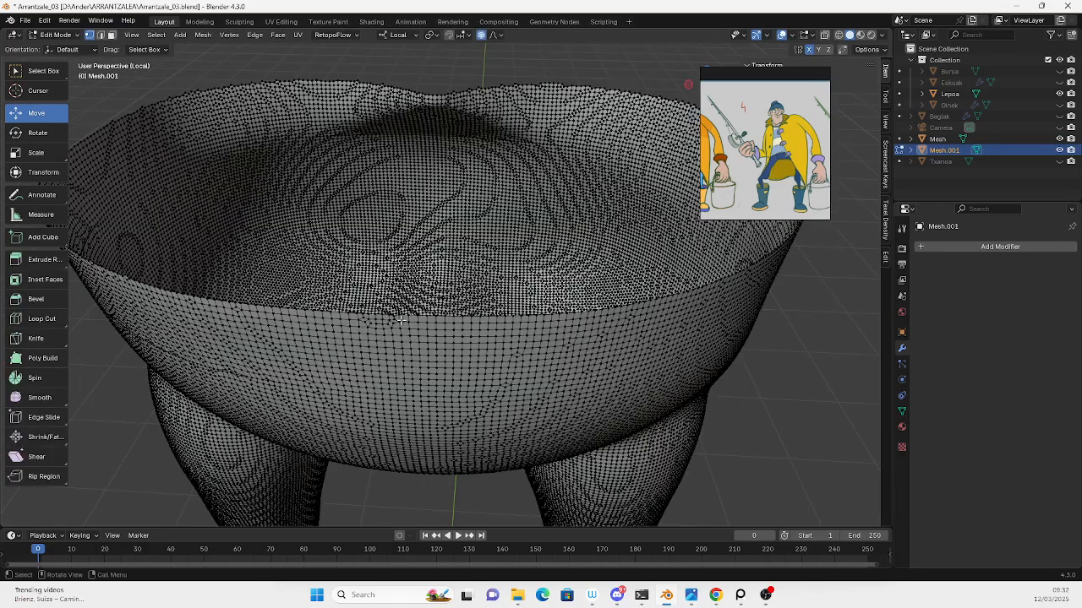
pyautogui.press('3')
pyautogui.click(405, 314)
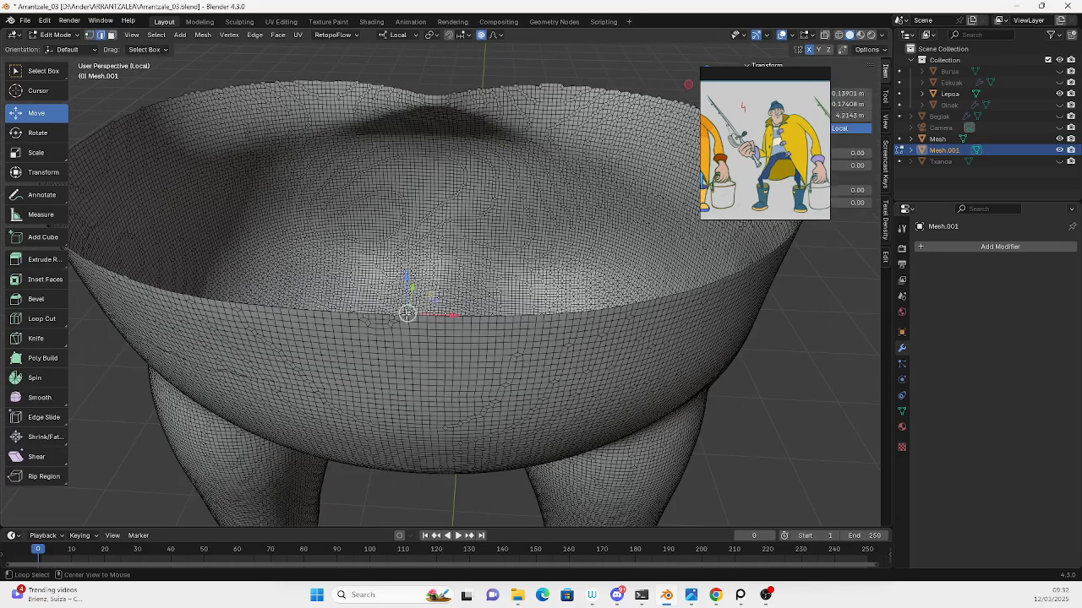
pyautogui.moveTo(449, 301); pyautogui.dragTo(385, 308, button='middle')
pyautogui.keyDown('alt'); pyautogui.click(394, 308); pyautogui.keyUp('alt')
pyautogui.scroll(-2, 399, 300)
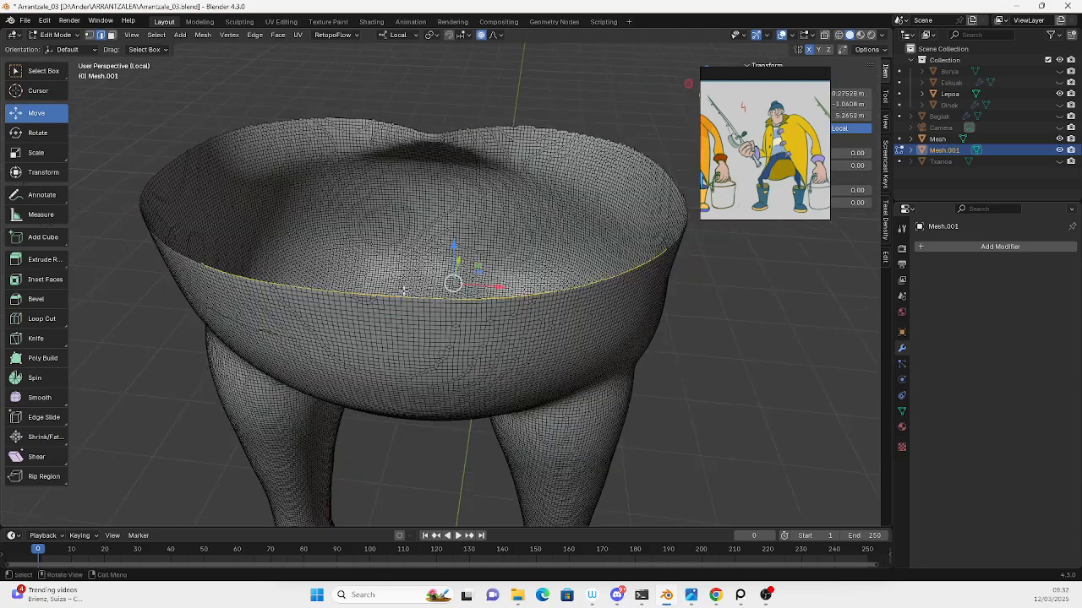
# Try to fill the trousers' waist opening from the selected rim edges with Grid Fill.
pyautogui.press('F3')
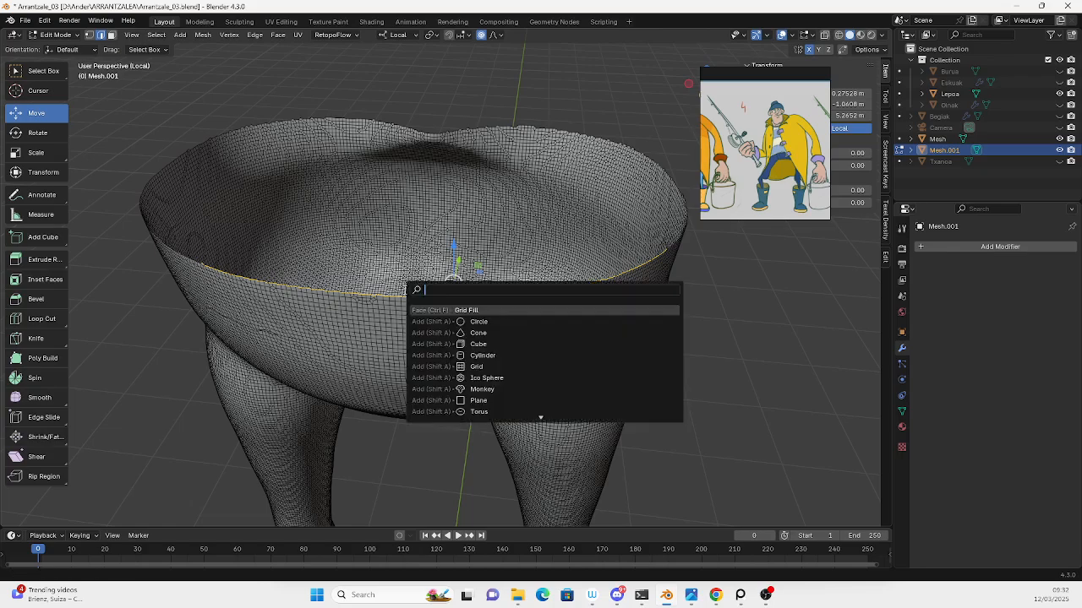
pyautogui.click(468, 310)
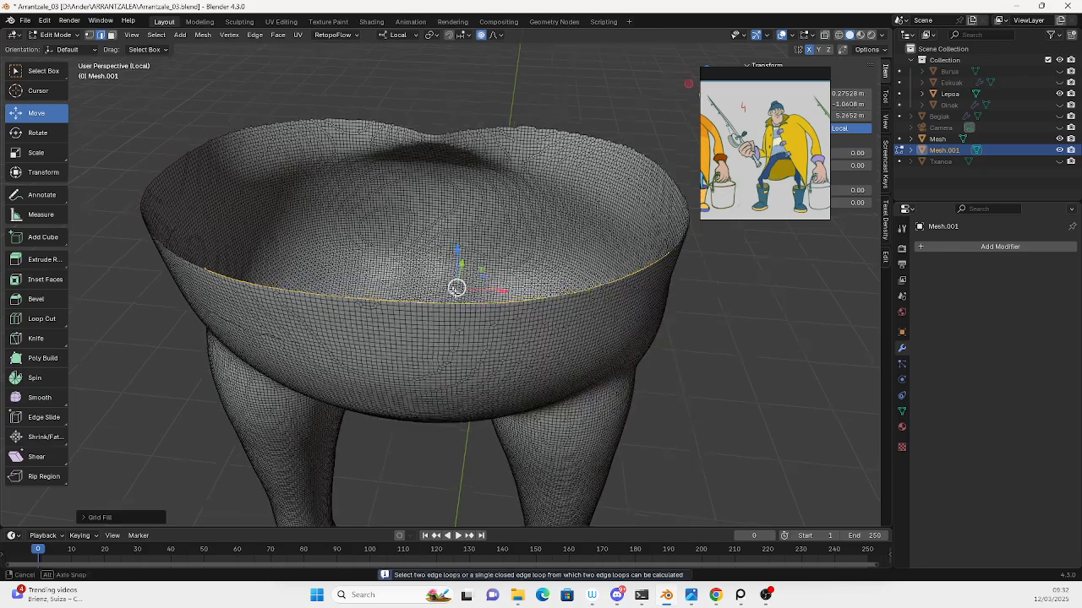
pyautogui.moveTo(467, 310); pyautogui.dragTo(476, 245, button='middle')
# Undo the waist rim selection and the removal of the trousers' Solidify modifier.
pyautogui.hotkey('ctrl', 'z')
pyautogui.hotkey('ctrl', 'z')
pyautogui.hotkey('ctrl', 'z')
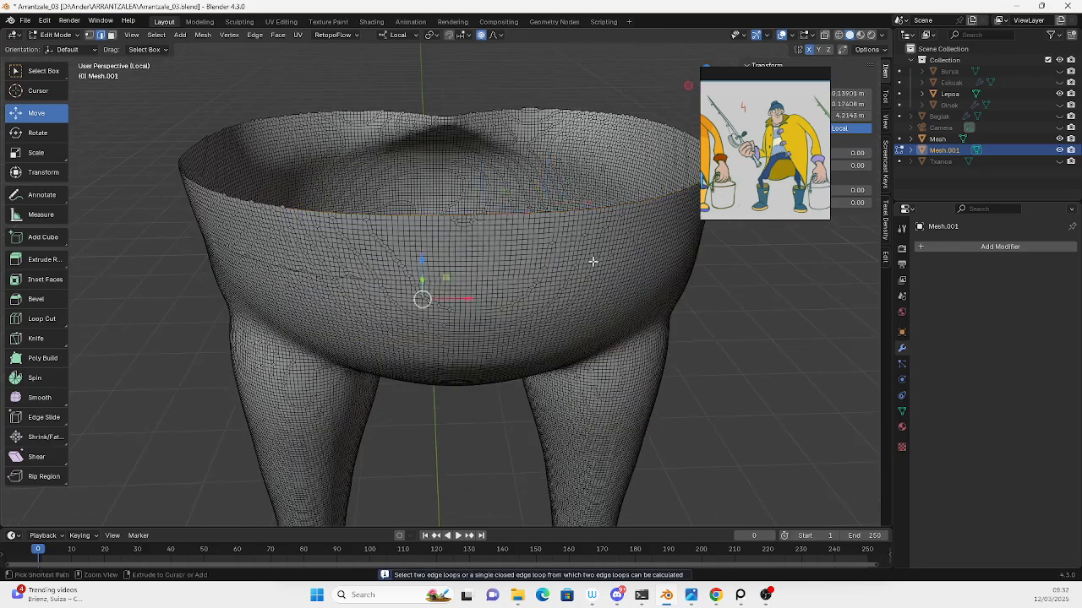
pyautogui.moveTo(641, 263); pyautogui.dragTo(659, 277, button='middle')
pyautogui.scroll(-3, 662, 276)
pyautogui.hotkey('ctrl', 'z')
pyautogui.hotkey('ctrl', 'z')
pyautogui.hotkey('ctrl', 'z')
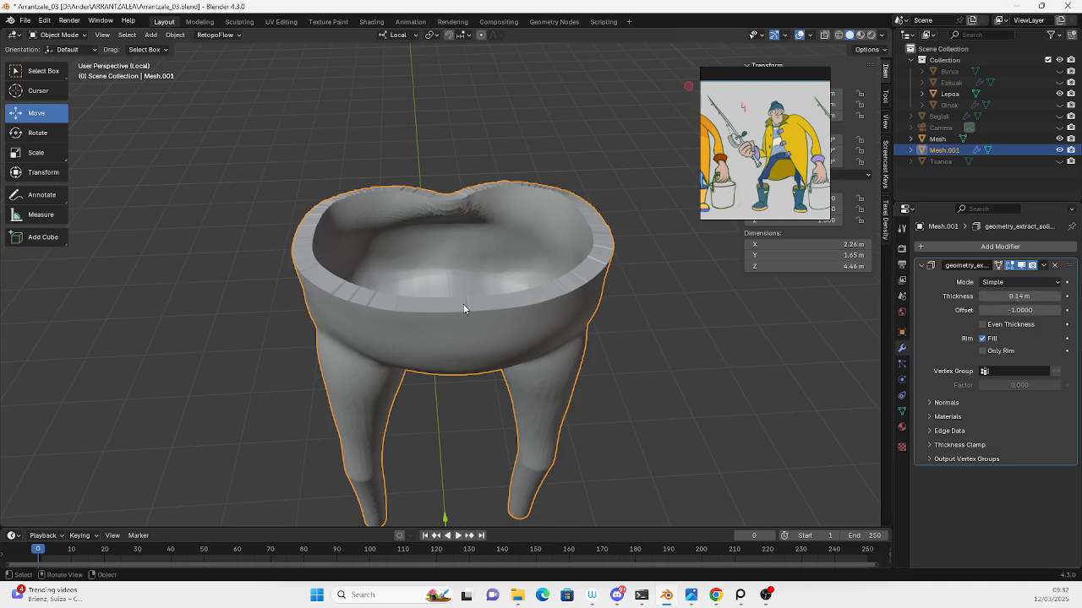
pyautogui.moveTo(408, 291); pyautogui.dragTo(397, 262, button='middle')
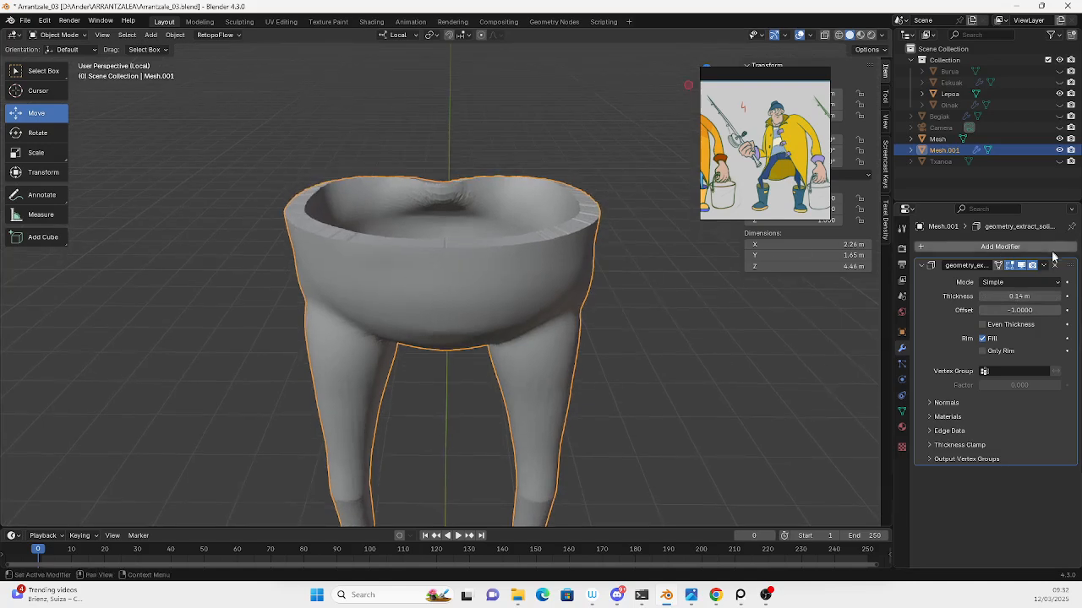
# Remove the trousers' Solidify modifier and knife a straight horizontal cut just below the waist rim in Front view.
pyautogui.click(1054, 267)
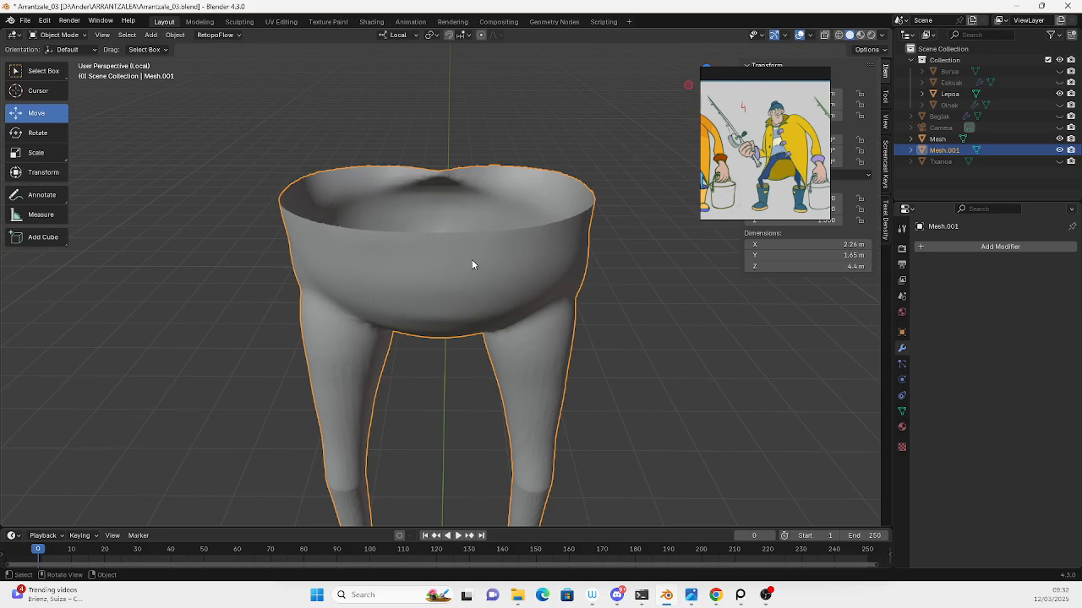
pyautogui.press('`')
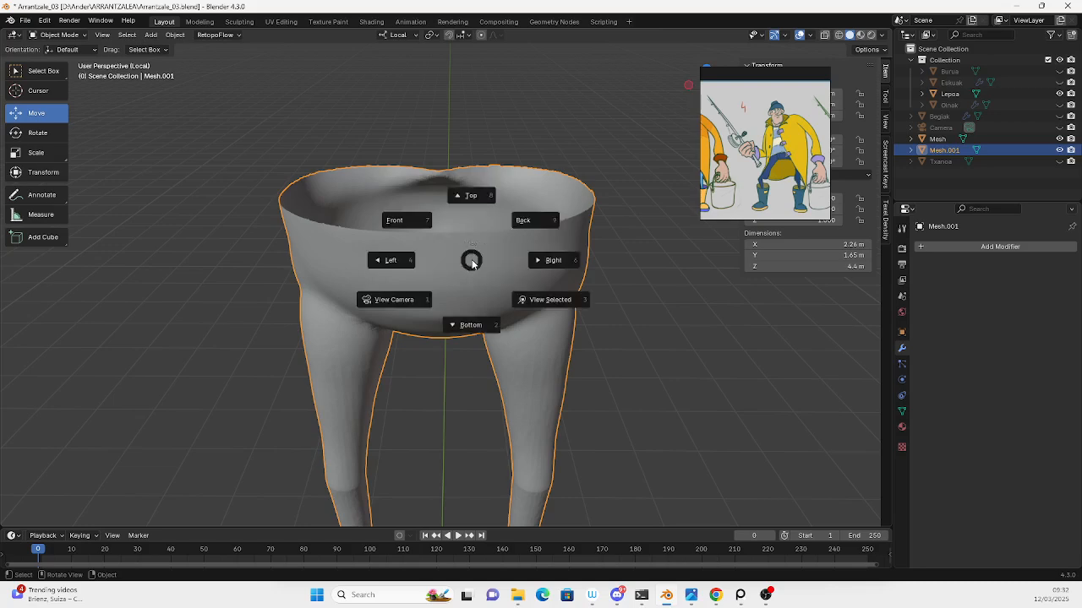
pyautogui.click(423, 243)
pyautogui.scroll(10, 423, 245)
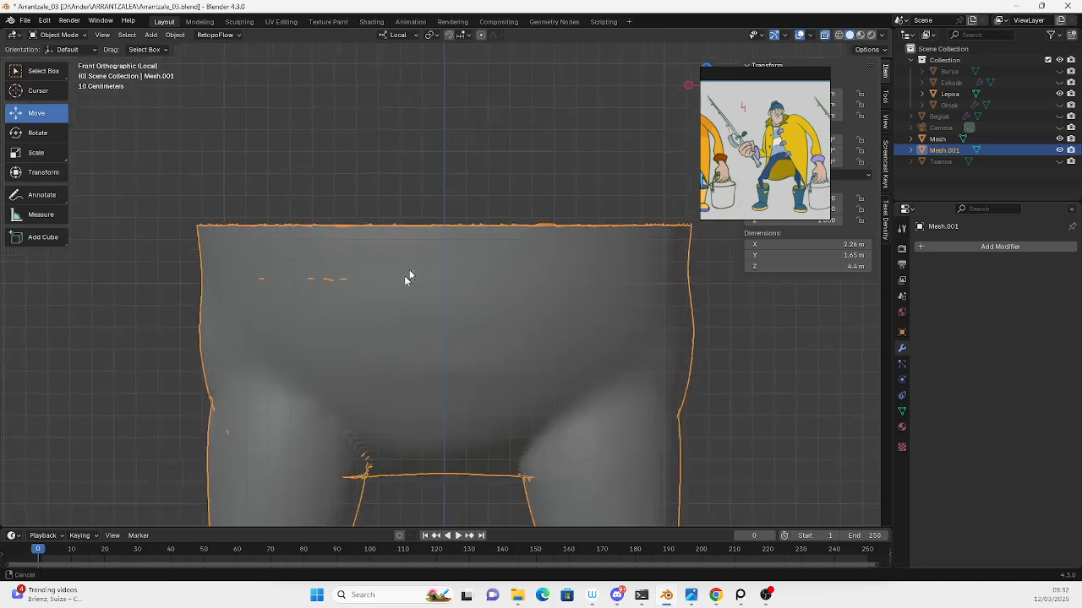
pyautogui.scroll(-4, 402, 288)
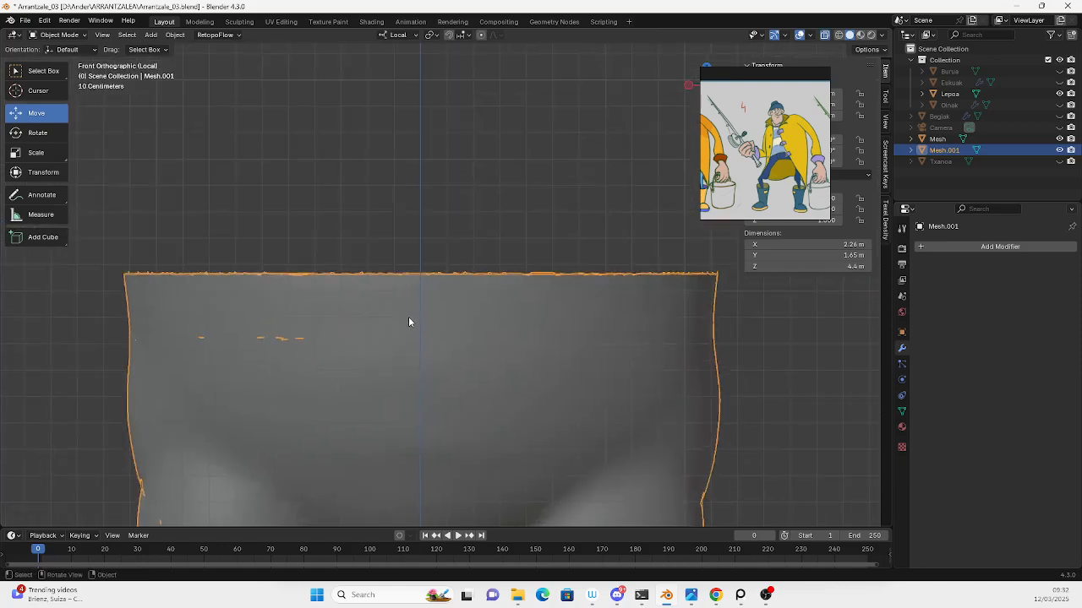
pyautogui.press('Tab')
pyautogui.press('k')
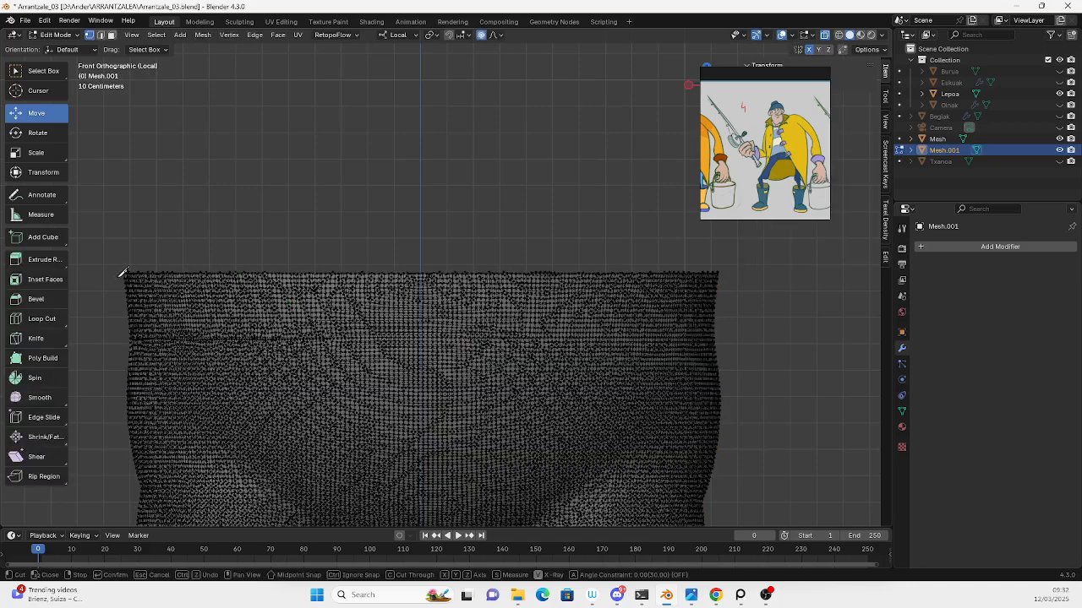
pyautogui.click(832, 279)
pyautogui.press('Return')
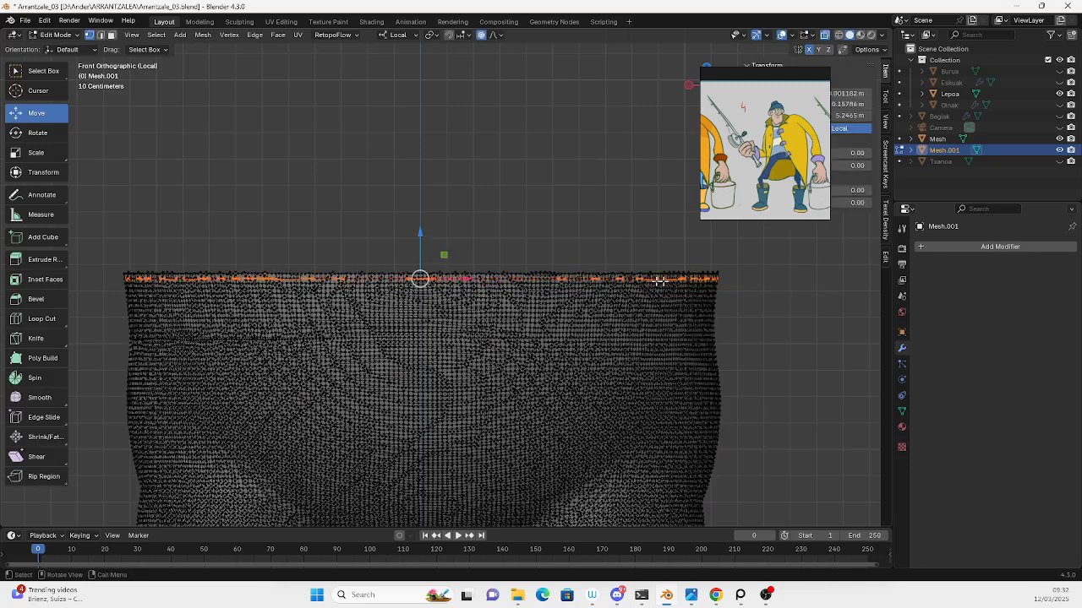
# Select the ragged rim faces above the knife cut, and undo back to the uncut trousers with the Solidify modifier.
pyautogui.click(198, 209)
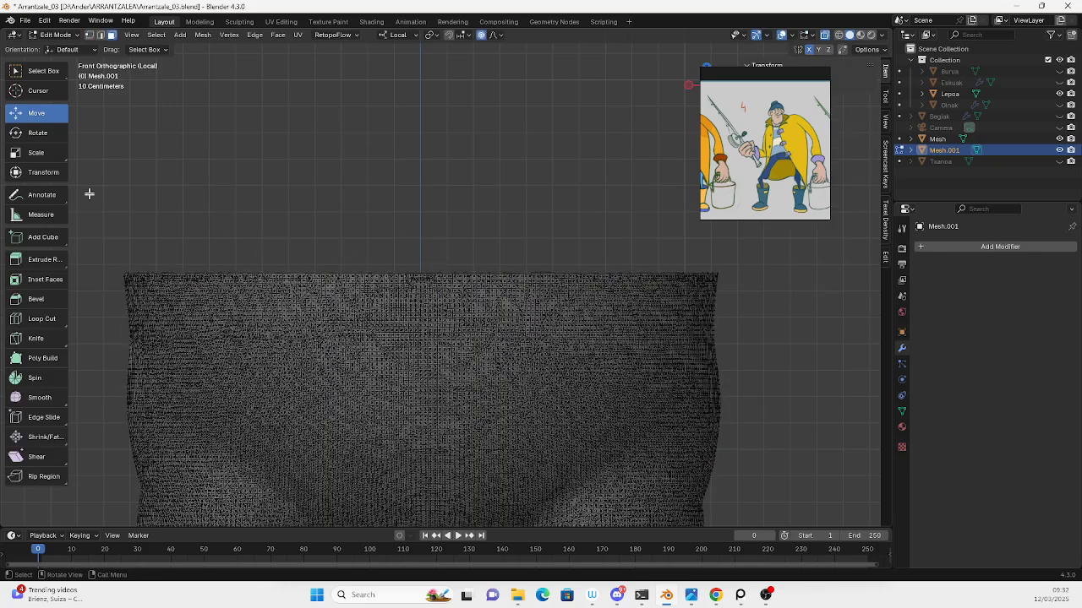
pyautogui.moveTo(88, 191); pyautogui.dragTo(745, 282)
pyautogui.scroll(3, 541, 286)
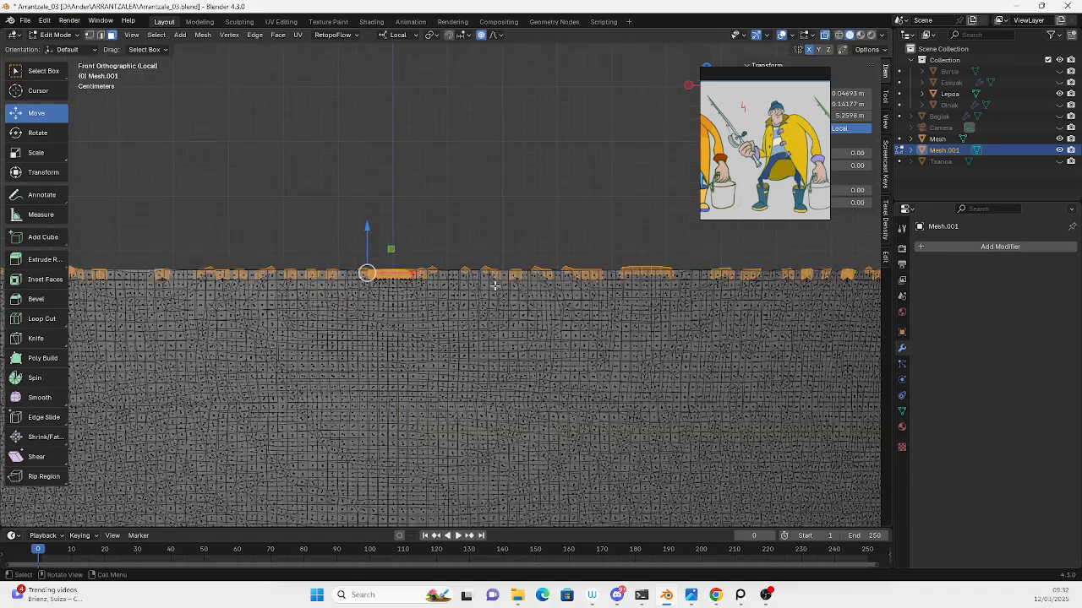
pyautogui.scroll(-3, 488, 277)
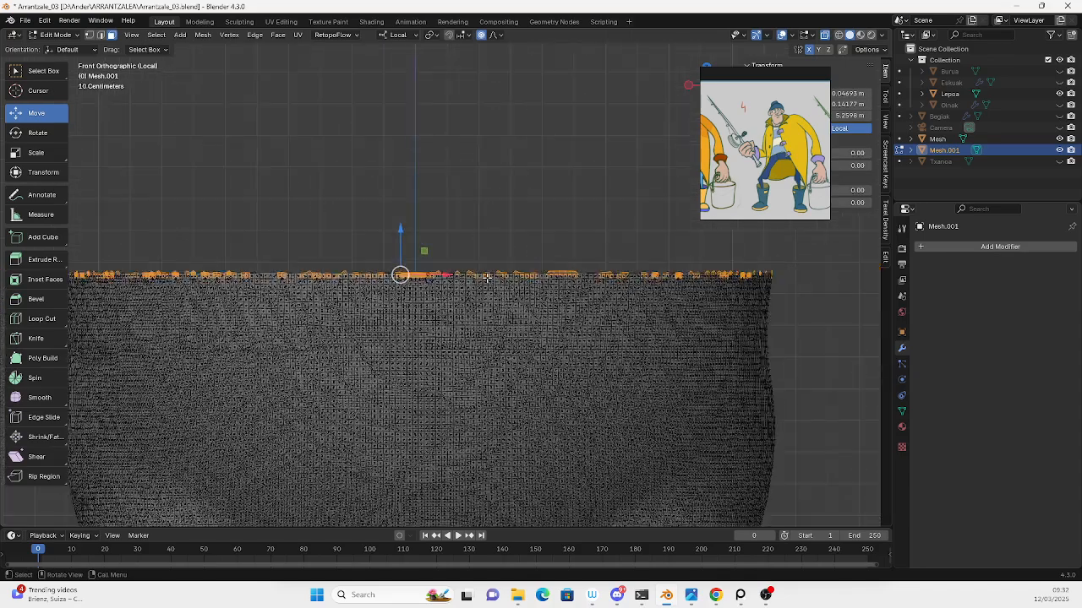
pyautogui.press('Tab')
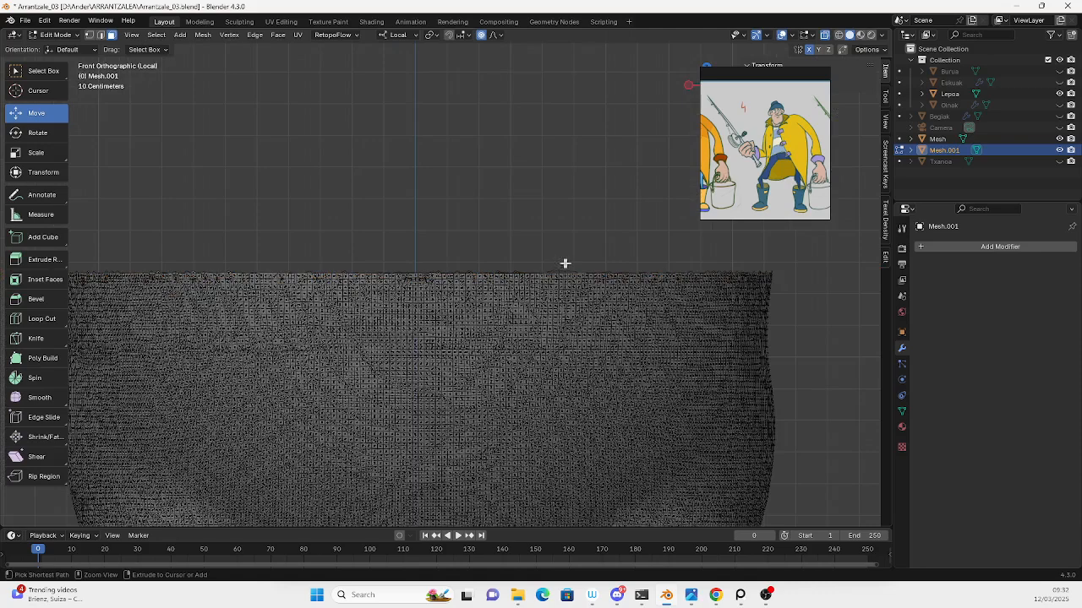
pyautogui.moveTo(578, 270); pyautogui.dragTo(615, 273, button='middle')
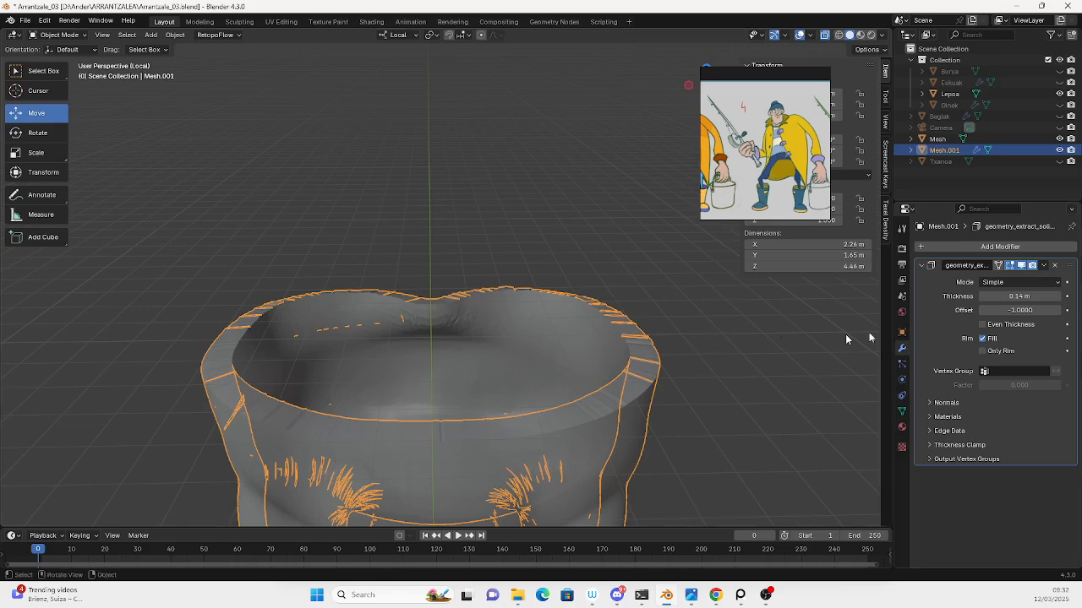
# Apply the Solidify modifier to the trouser mesh and inspect the thickened waist rim.
pyautogui.click(1043, 266)
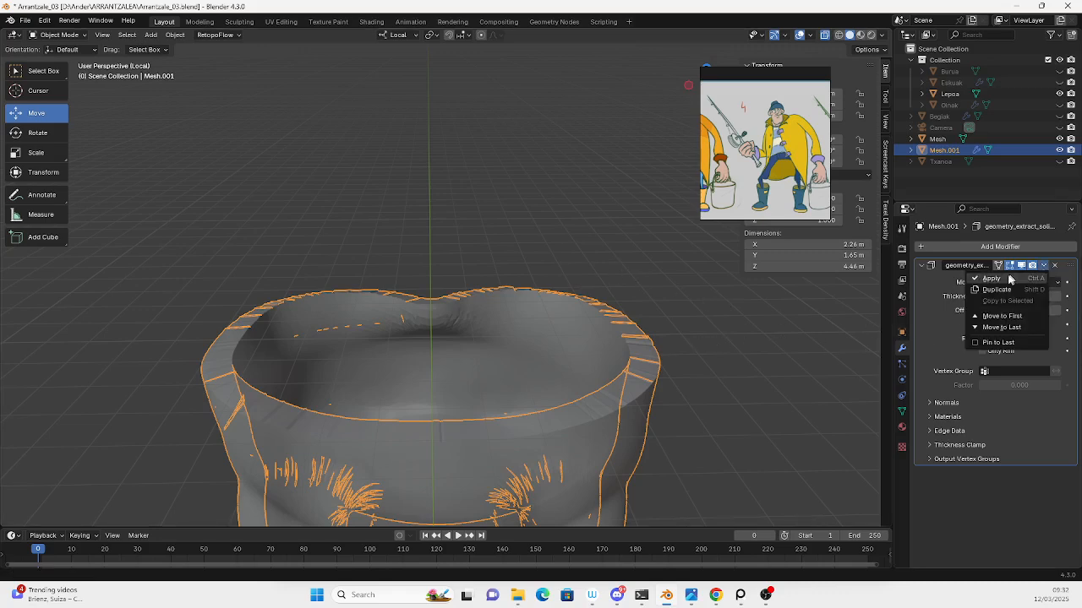
pyautogui.click(1010, 277)
pyautogui.moveTo(568, 342); pyautogui.dragTo(408, 293, button='middle')
pyautogui.scroll(-5, 408, 293)
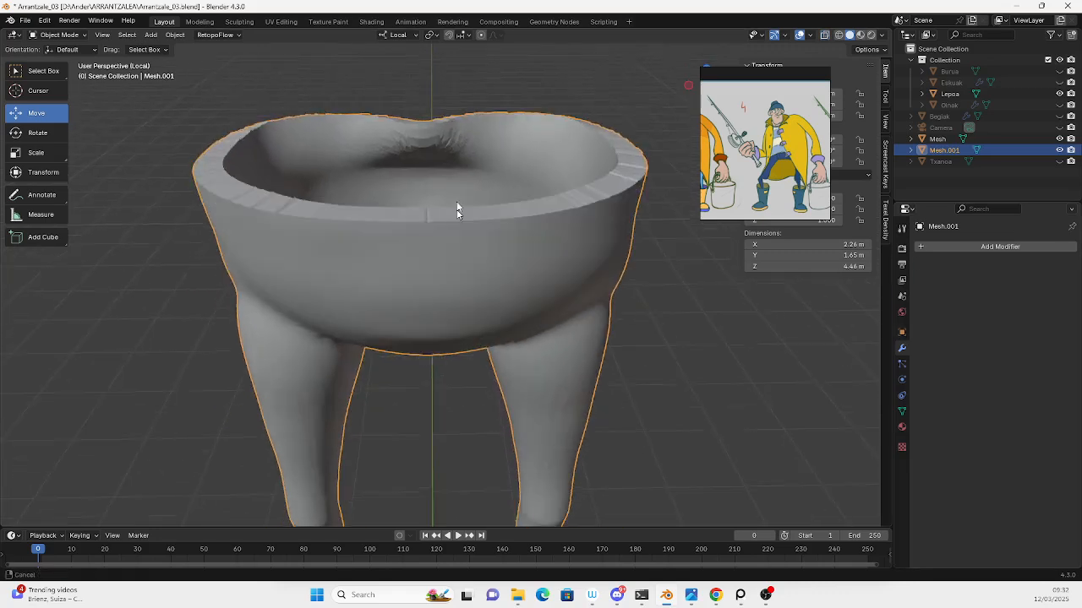
pyautogui.moveTo(483, 282); pyautogui.dragTo(437, 312, button='middle')
pyautogui.scroll(4, 421, 326)
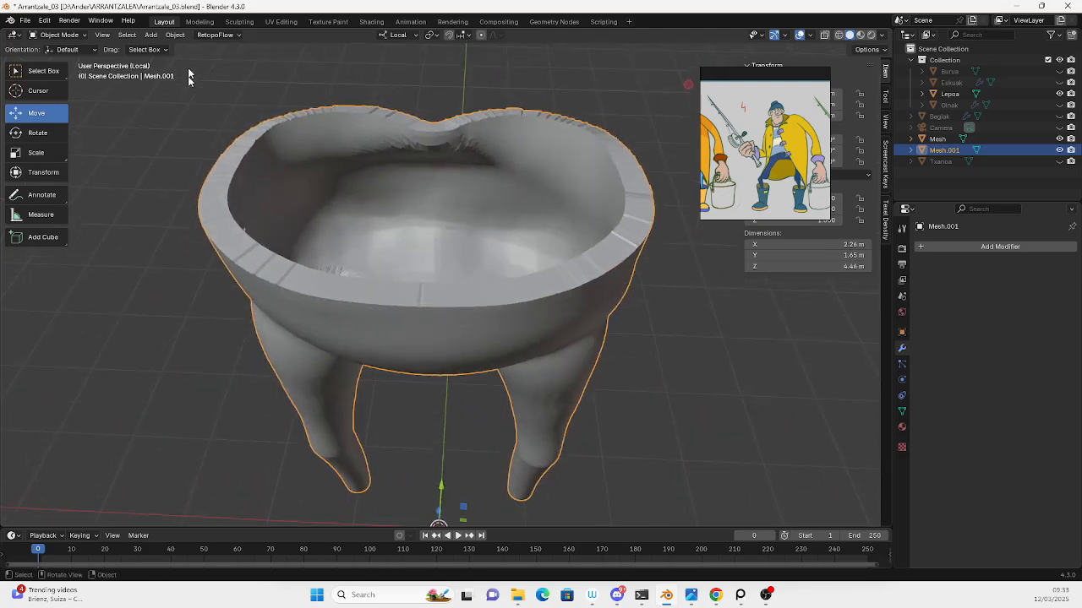
# Switch the trousers to Sculpt Mode with X-ray off and examine the inside of the leg openings up close.
pyautogui.click(58, 35)
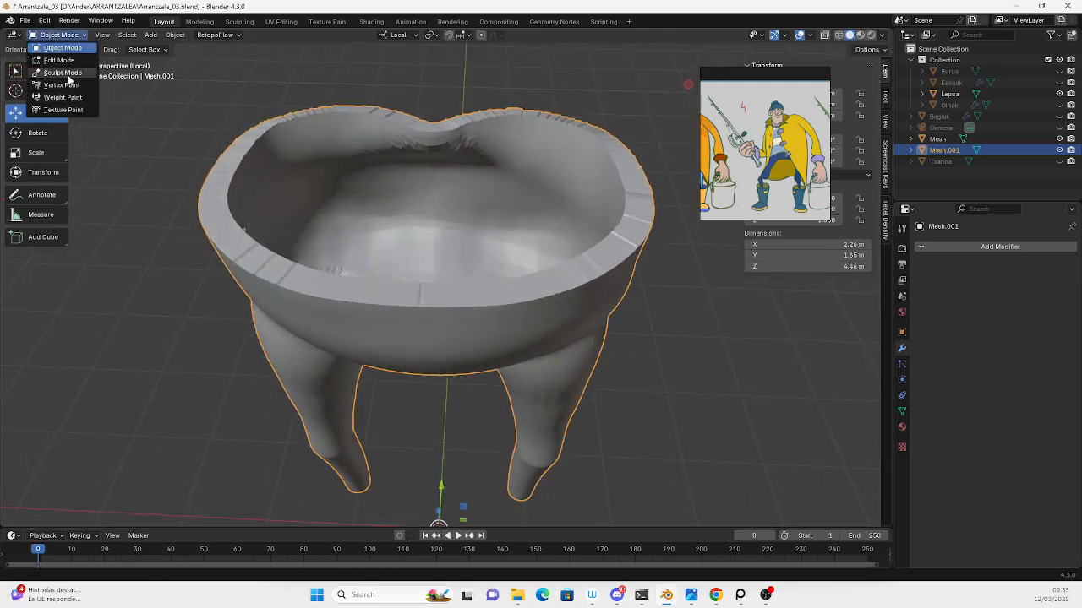
pyautogui.click(63, 73)
pyautogui.moveTo(418, 279)
pyautogui.mouseDown(button='middle')
pyautogui.moveTo(423, 270)
pyautogui.moveTo(482, 284)
pyautogui.moveTo(507, 265)
pyautogui.moveTo(223, 314)
pyautogui.moveTo(279, 326)
pyautogui.moveTo(435, 306)
pyautogui.mouseUp(button='middle')
pyautogui.scroll(3, 291, 349)
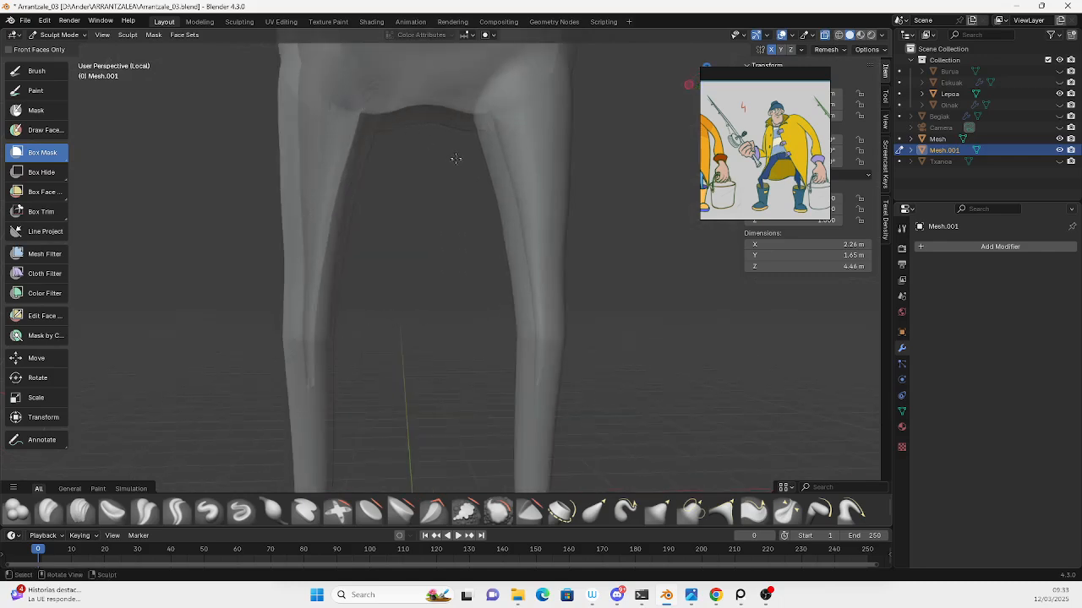
pyautogui.moveTo(336, 115); pyautogui.dragTo(362, 209, button='middle')
pyautogui.hotkey('alt', 'z')
pyautogui.scroll(-3, 372, 217)
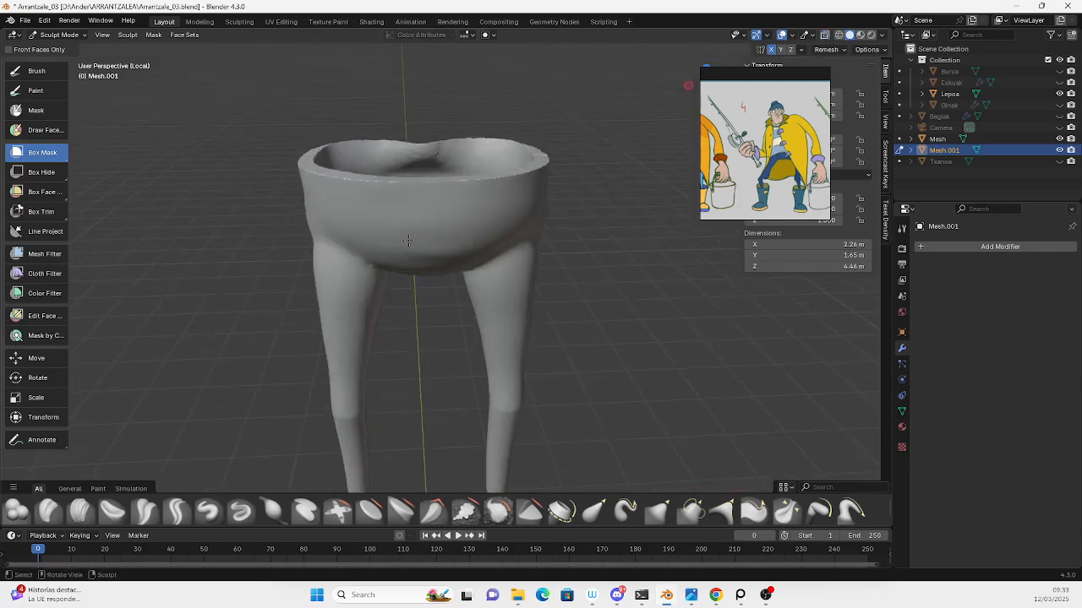
pyautogui.moveTo(409, 243); pyautogui.dragTo(449, 248, button='middle')
pyautogui.scroll(3, 410, 285)
pyautogui.scroll(2, 411, 285)
pyautogui.scroll(3, 443, 249)
pyautogui.keyDown('shift'); pyautogui.moveTo(218, 348); pyautogui.dragTo(280, 300, button='middle'); pyautogui.keyUp('shift')
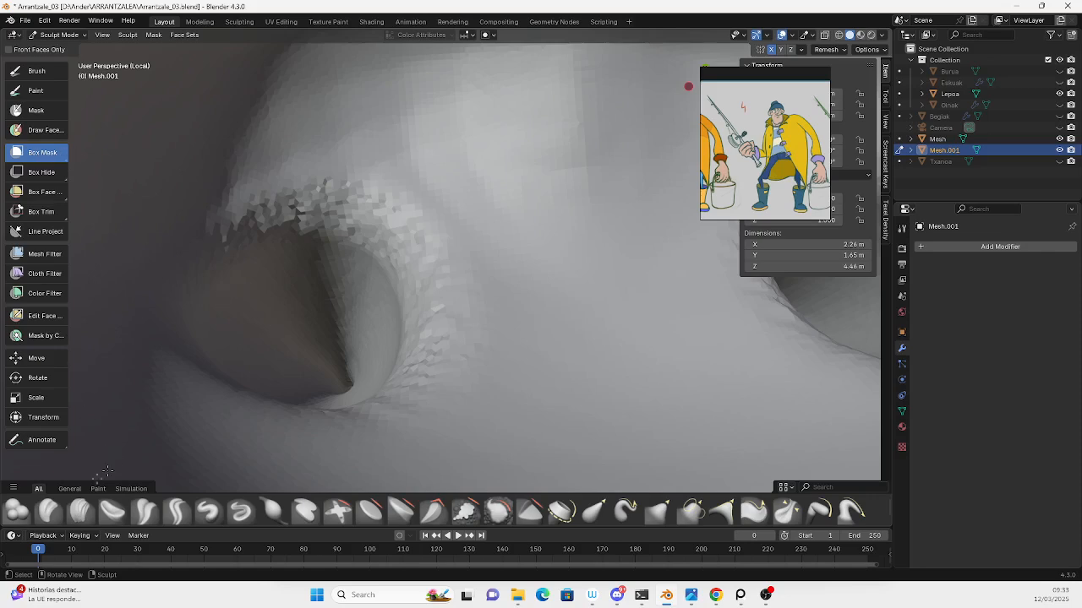
# Choose the Inflate/Deflate brush, set its radius to 154 px and enable Front Faces Only in its advanced settings.
pyautogui.click(272, 510)
pyautogui.press('f')
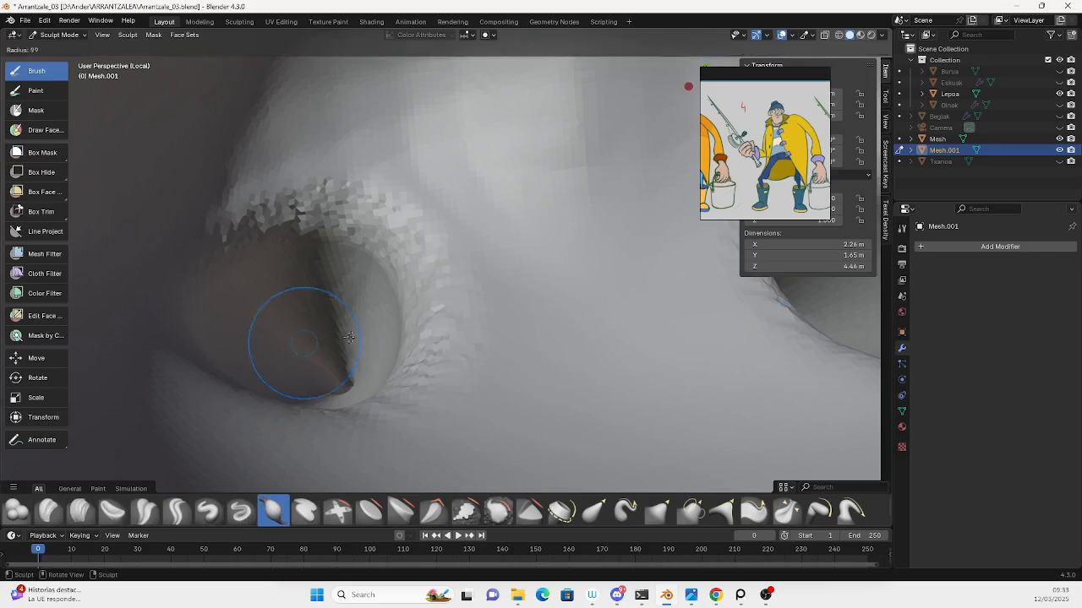
pyautogui.click(355, 331)
pyautogui.click(902, 230)
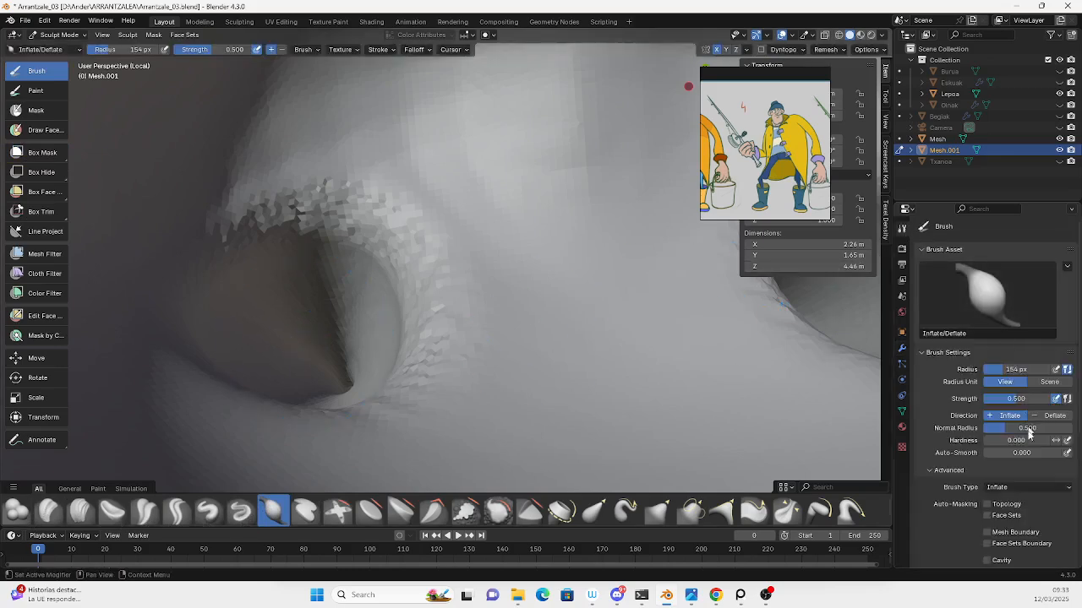
pyautogui.scroll(-3, 987, 473)
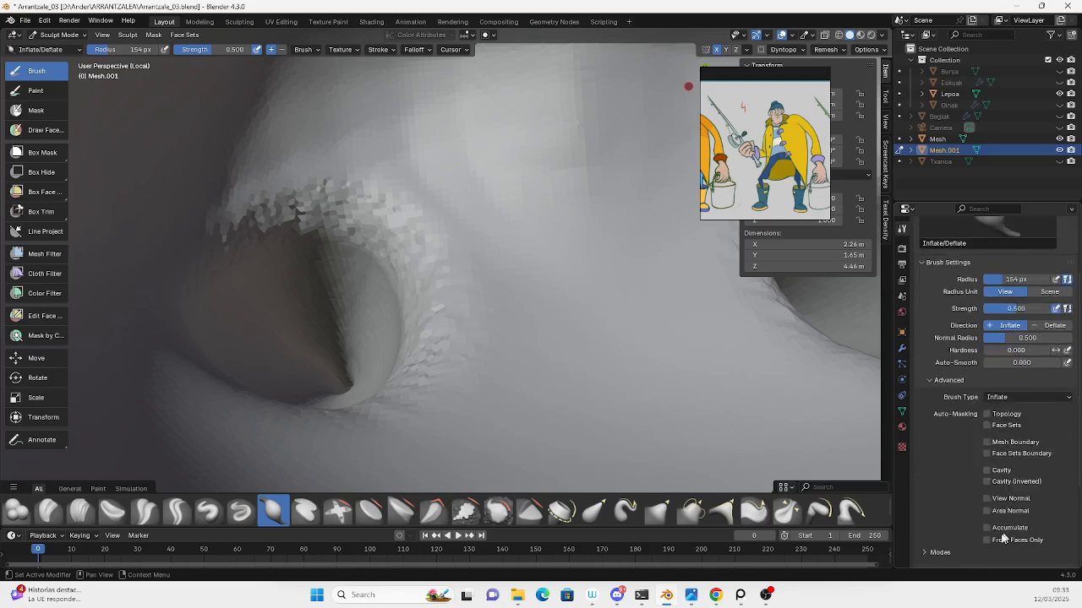
pyautogui.click(1001, 540)
pyautogui.scroll(-3, 324, 379)
# Enlarge the brush to 176 px, turn off Front Faces Only and inflate the inner wall of one leg opening.
pyautogui.moveTo(399, 345); pyautogui.dragTo(376, 388, button='middle')
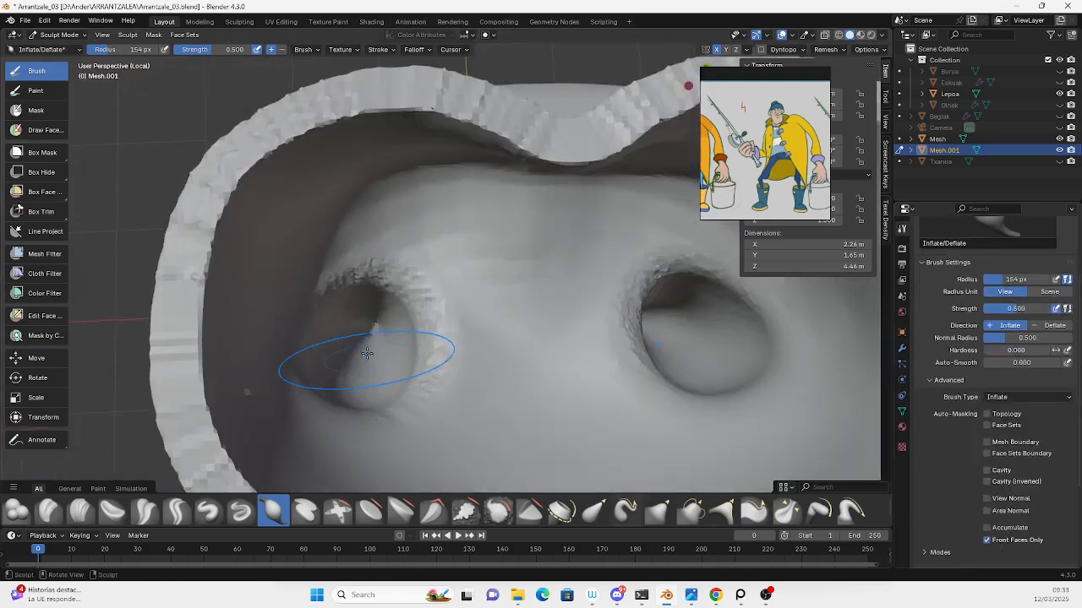
pyautogui.moveTo(366, 353)
pyautogui.mouseDown()
pyautogui.moveTo(367, 340)
pyautogui.moveTo(372, 349)
pyautogui.mouseUp()
pyautogui.press('f')
pyautogui.click(379, 333)
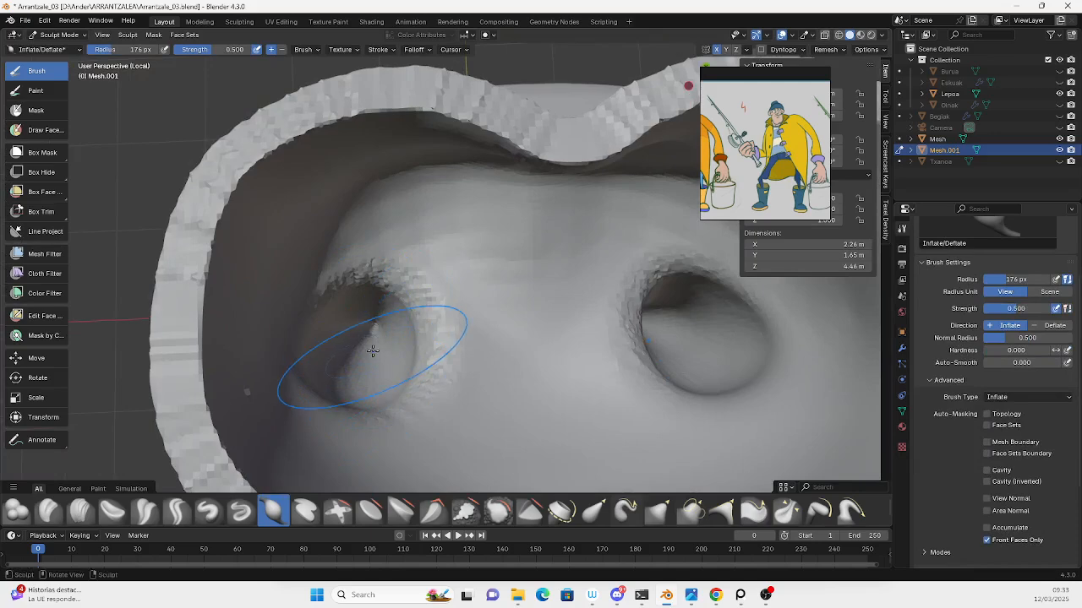
pyautogui.scroll(4, 374, 348)
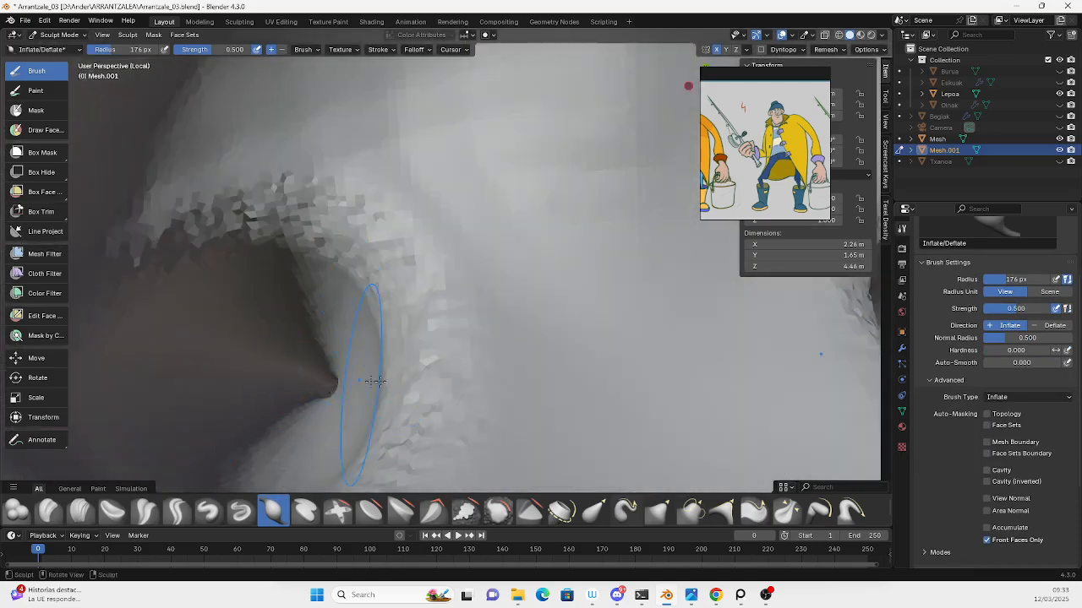
pyautogui.click(997, 542)
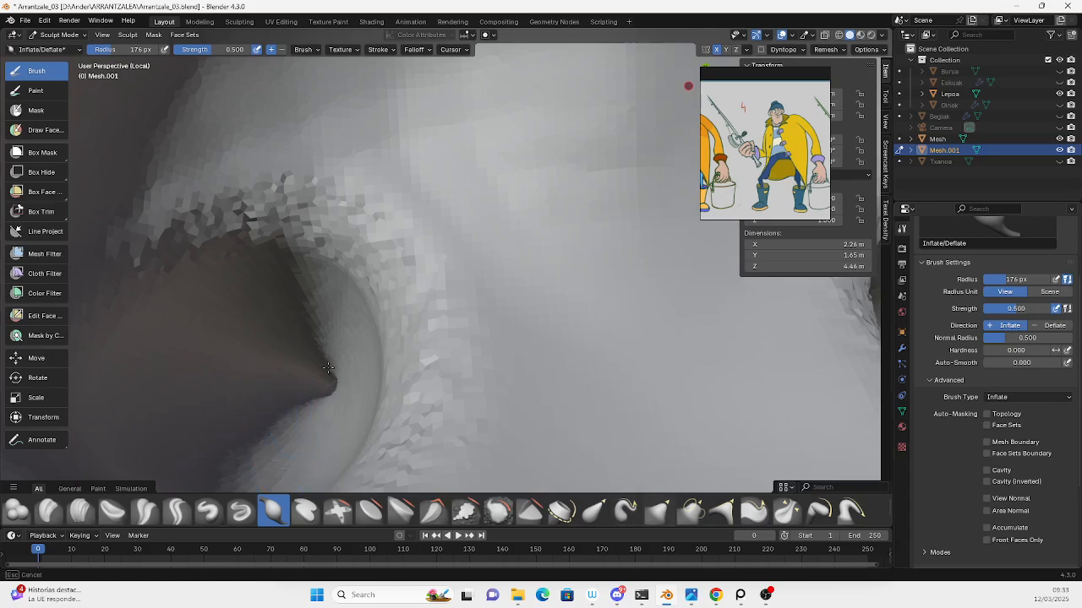
pyautogui.moveTo(348, 344)
pyautogui.mouseDown()
pyautogui.moveTo(296, 380)
pyautogui.moveTo(261, 376)
pyautogui.moveTo(305, 393)
pyautogui.mouseUp()
pyautogui.scroll(-9, 371, 372)
pyautogui.moveTo(493, 374)
pyautogui.mouseDown(button='middle')
pyautogui.moveTo(485, 275)
pyautogui.moveTo(483, 372)
pyautogui.moveTo(465, 354)
pyautogui.mouseUp(button='middle')
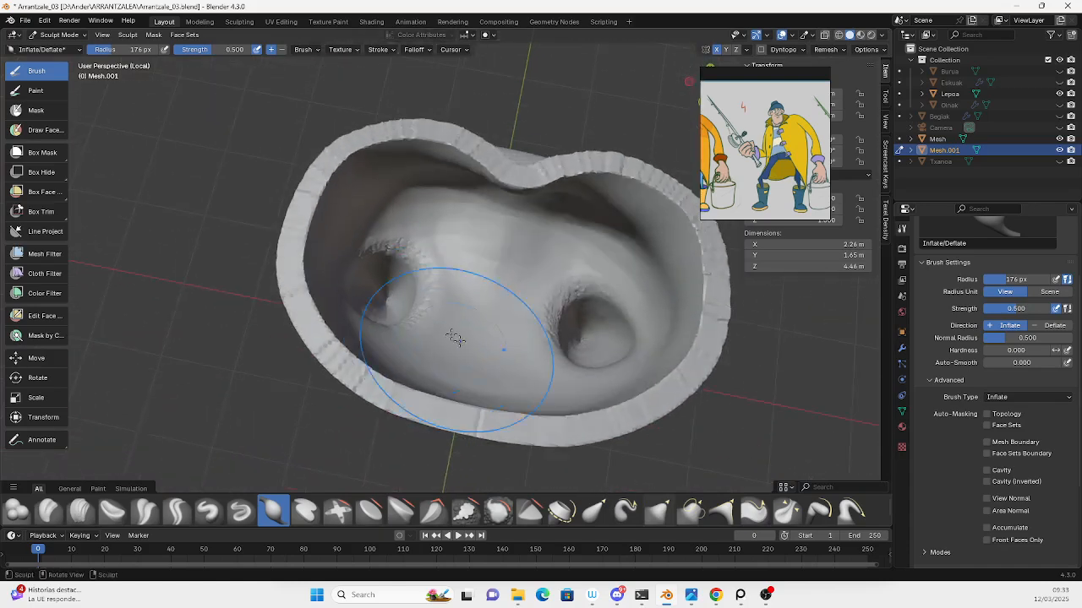
# Inflate the inside of the same leg opening once more, and preview and confirm the trousers' voxel remesh size.
pyautogui.scroll(6, 414, 307)
pyautogui.moveTo(329, 307)
pyautogui.mouseDown()
pyautogui.moveTo(257, 367)
pyautogui.moveTo(266, 359)
pyautogui.moveTo(254, 336)
pyautogui.moveTo(258, 365)
pyautogui.moveTo(338, 309)
pyautogui.mouseUp()
pyautogui.scroll(-7, 422, 279)
pyautogui.moveTo(450, 277)
pyautogui.mouseDown(button='middle')
pyautogui.moveTo(443, 295)
pyautogui.moveTo(439, 212)
pyautogui.moveTo(397, 220)
pyautogui.moveTo(422, 229)
pyautogui.moveTo(449, 342)
pyautogui.mouseUp(button='middle')
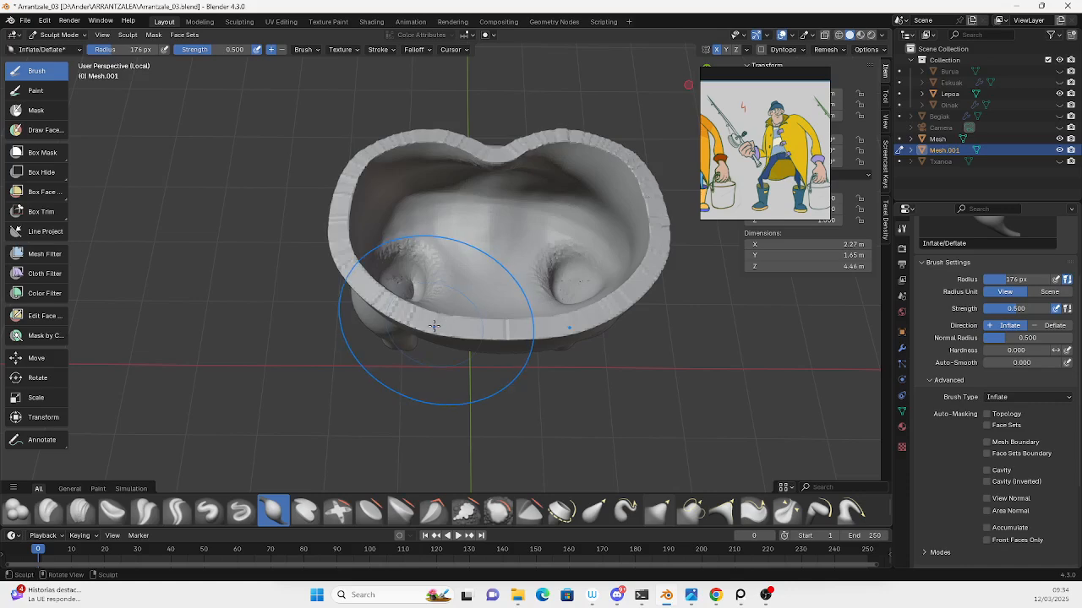
pyautogui.press('r')
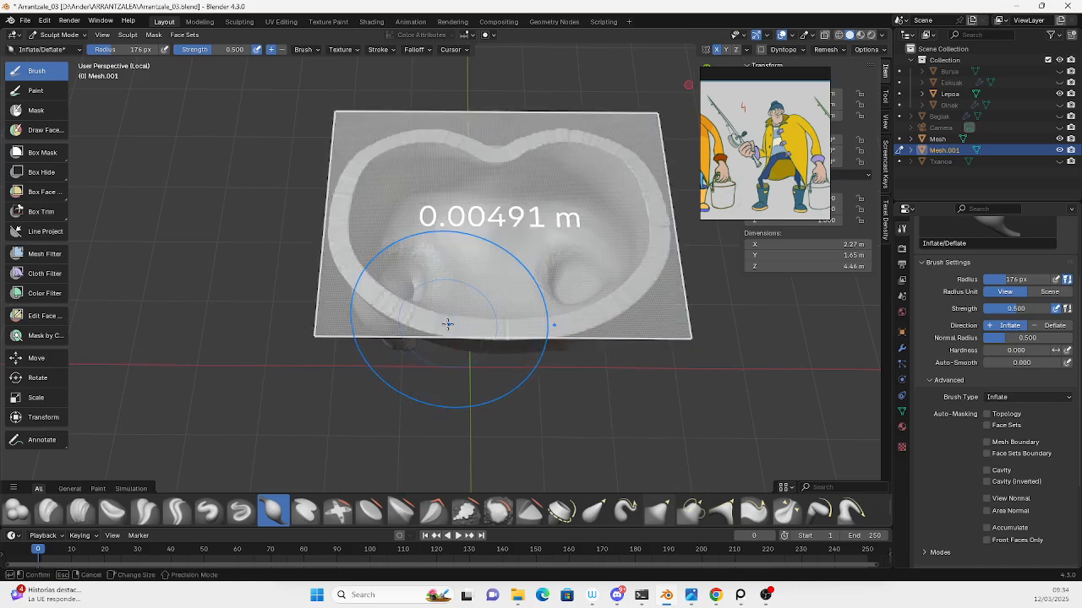
pyautogui.click(455, 320)
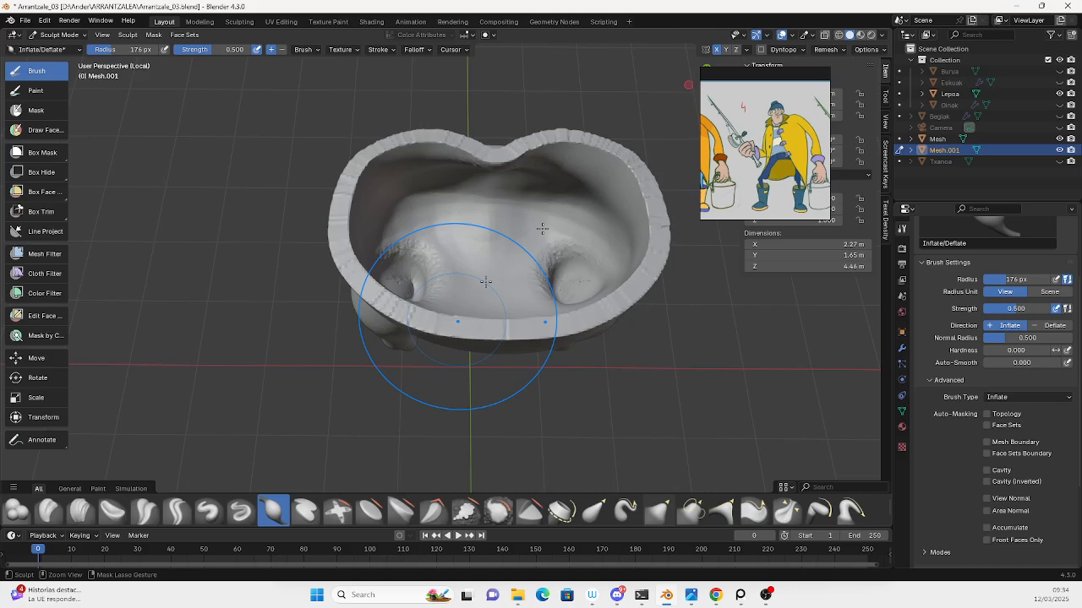
# Return the trousers to Object Mode and leave the isolated local view to show the body and shirt again.
pyautogui.moveTo(488, 277); pyautogui.dragTo(303, 260, button='middle')
pyautogui.scroll(-3, 570, 243)
pyautogui.hotkey('alt', 'q')
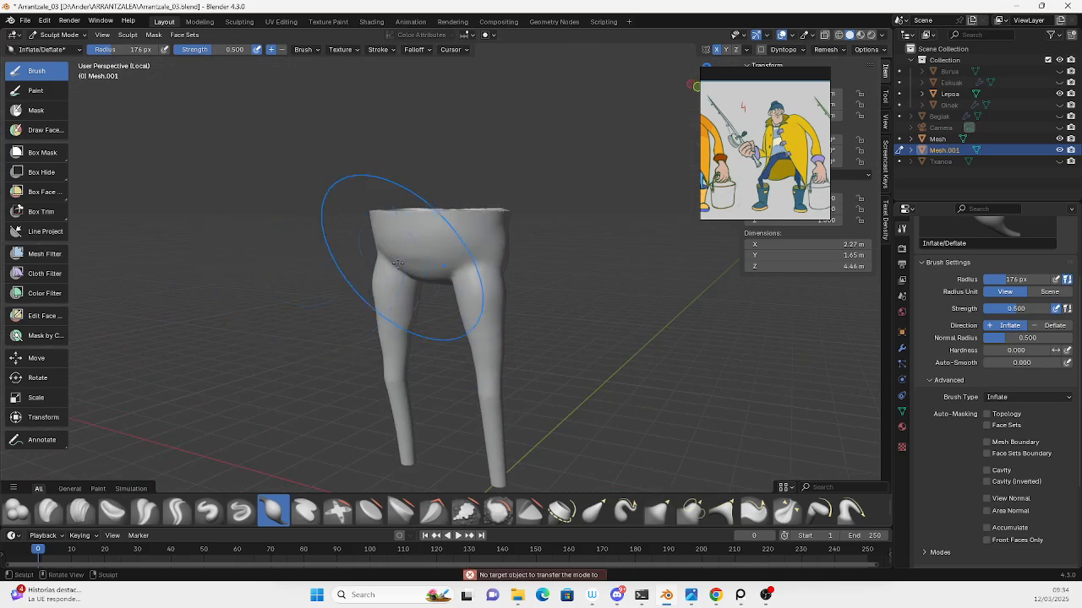
pyautogui.moveTo(156, 110); pyautogui.dragTo(176, 110, button='middle')
pyautogui.click(60, 35)
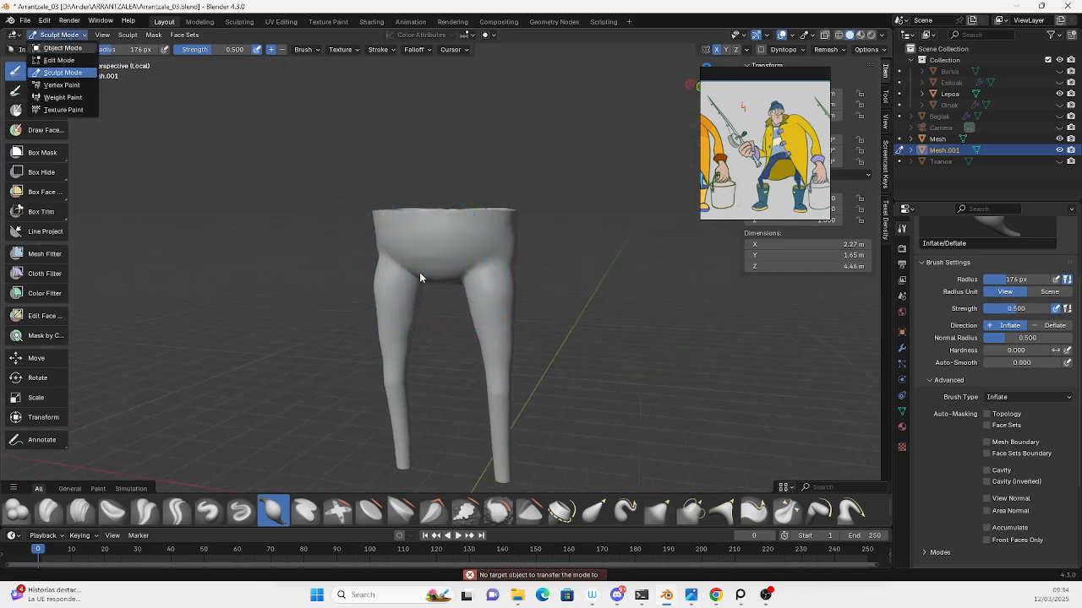
pyautogui.press('KP_Divide')
pyautogui.scroll(-2, 512, 270)
pyautogui.moveTo(512, 270); pyautogui.dragTo(492, 274, button='middle')
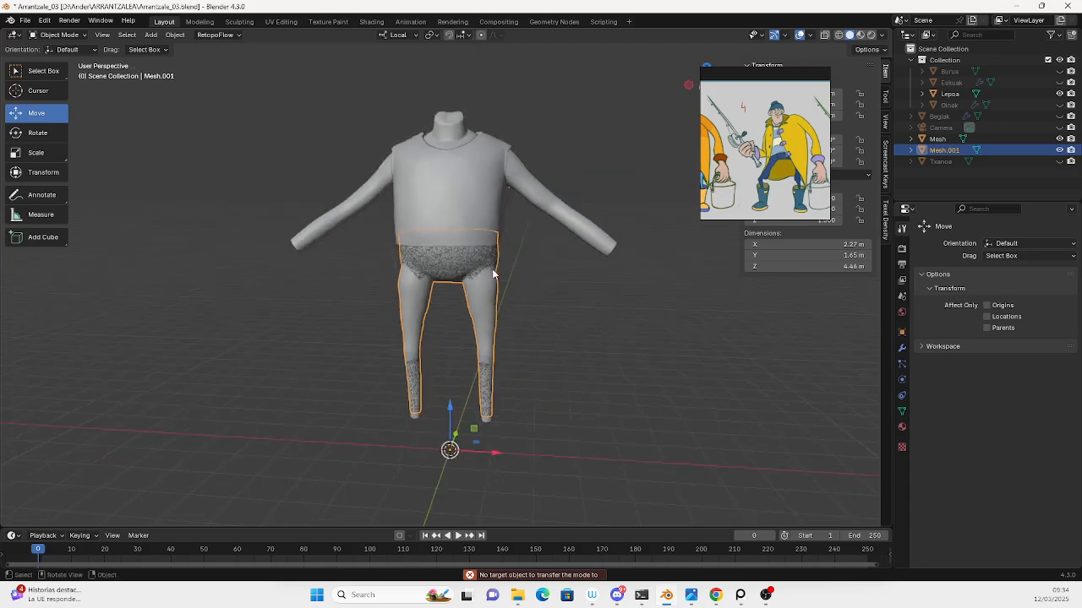
# Move the trousers aside along X and undo it, and repeat the same trial move with the body mesh.
pyautogui.scroll(2, 493, 270)
pyautogui.keyDown('shift'); pyautogui.moveTo(487, 488); pyautogui.dragTo(486, 444, button='middle'); pyautogui.keyUp('shift')
pyautogui.moveTo(493, 481); pyautogui.dragTo(669, 471)
pyautogui.hotkey('ctrl', 'z')
pyautogui.click(588, 128)
pyautogui.scroll(-4, 463, 294)
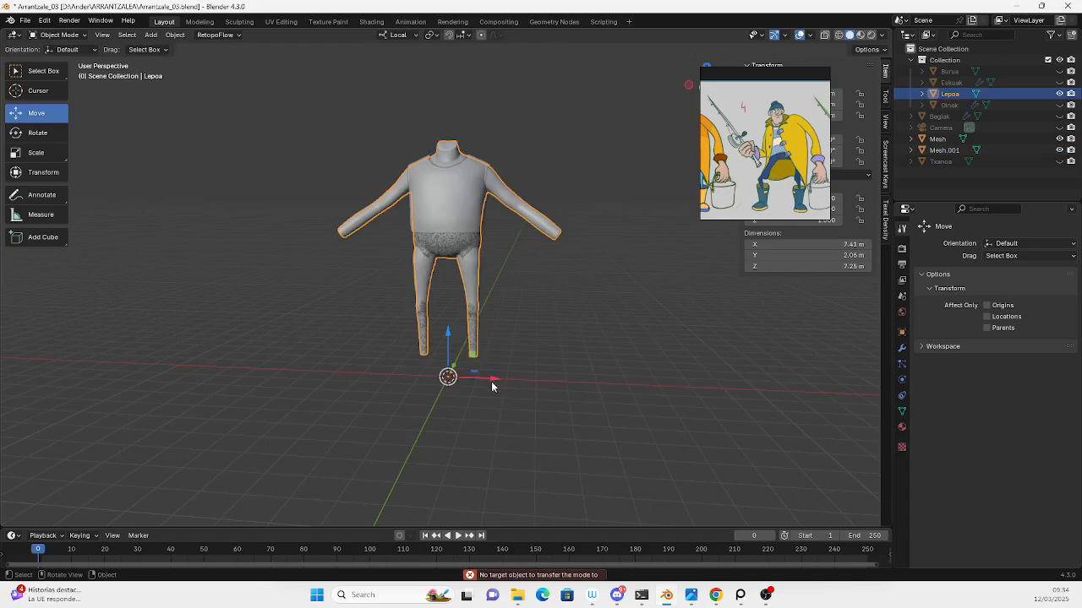
pyautogui.moveTo(493, 386); pyautogui.dragTo(672, 345)
pyautogui.hotkey('ctrl', 'z')
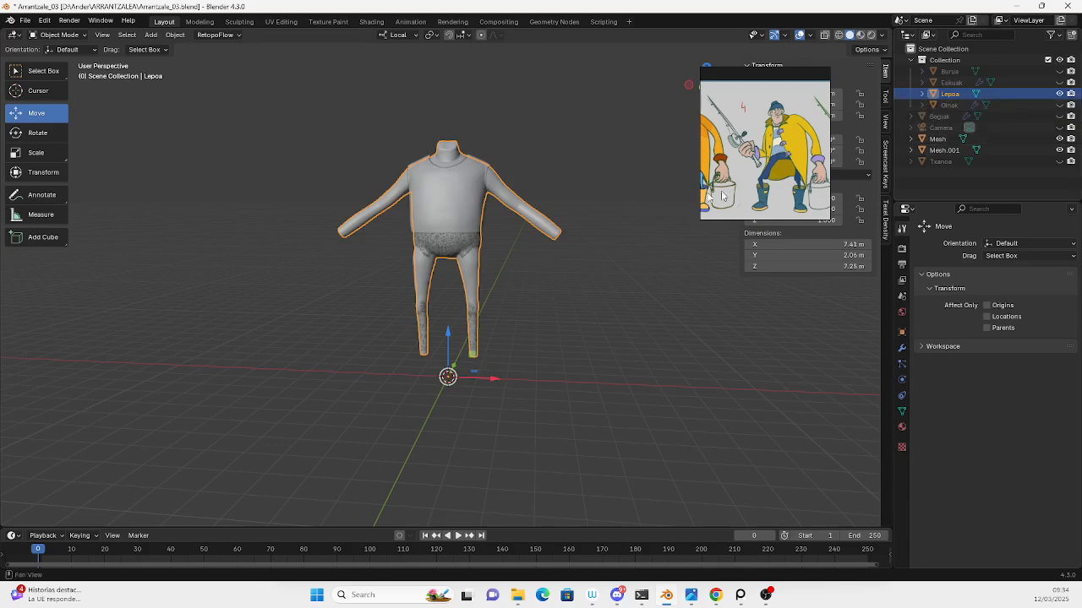
# Rename the shirt mesh KAMISETA and the trouser mesh Prakak.
pyautogui.click(937, 139)
pyautogui.doubleClick(938, 140)
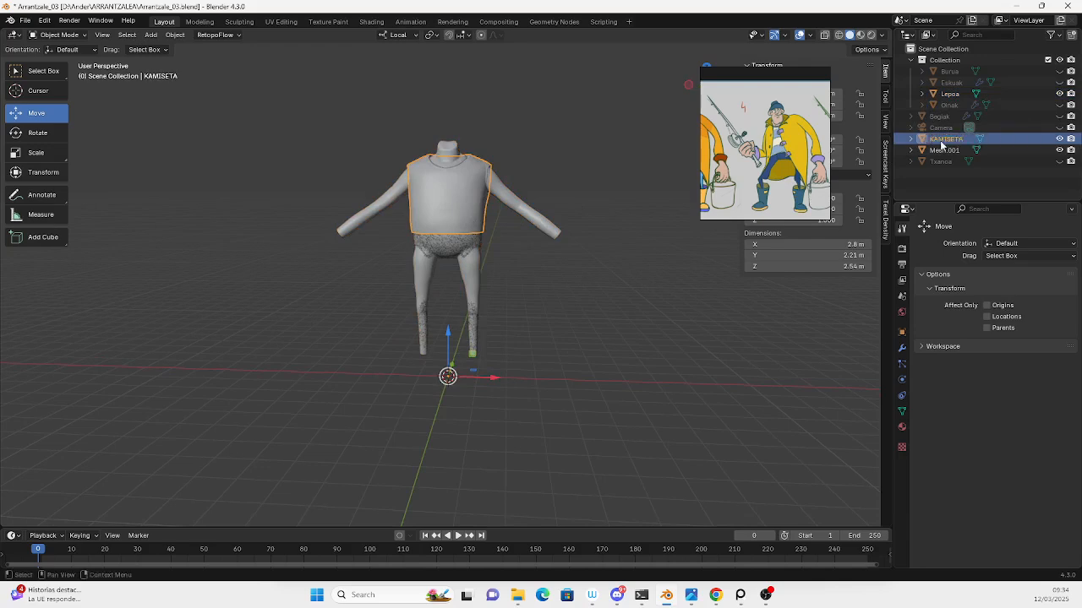
pyautogui.press('Return')
pyautogui.click(938, 149)
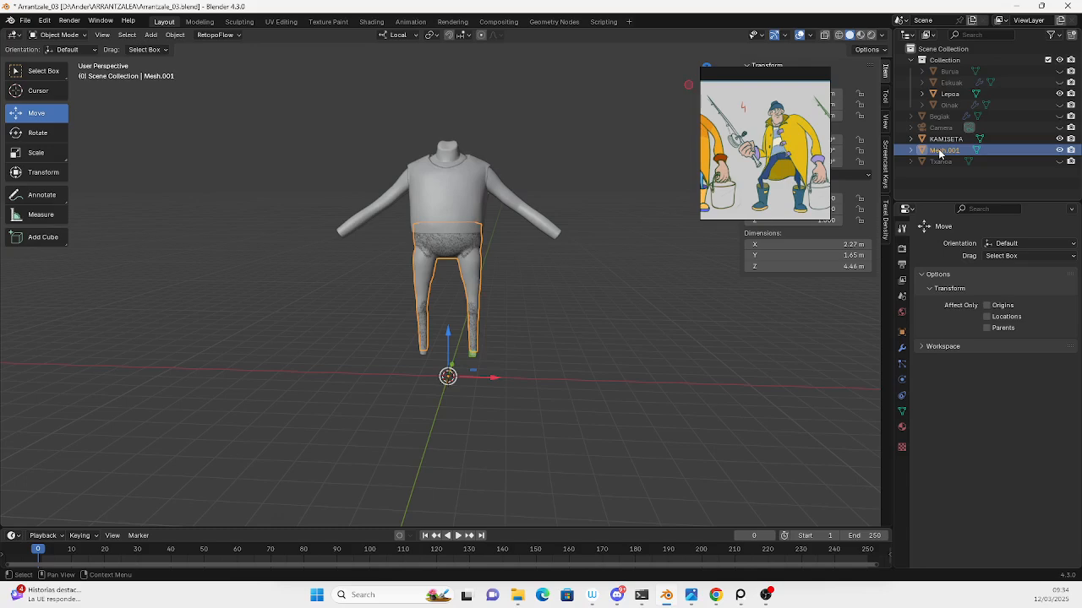
pyautogui.doubleClick(937, 150)
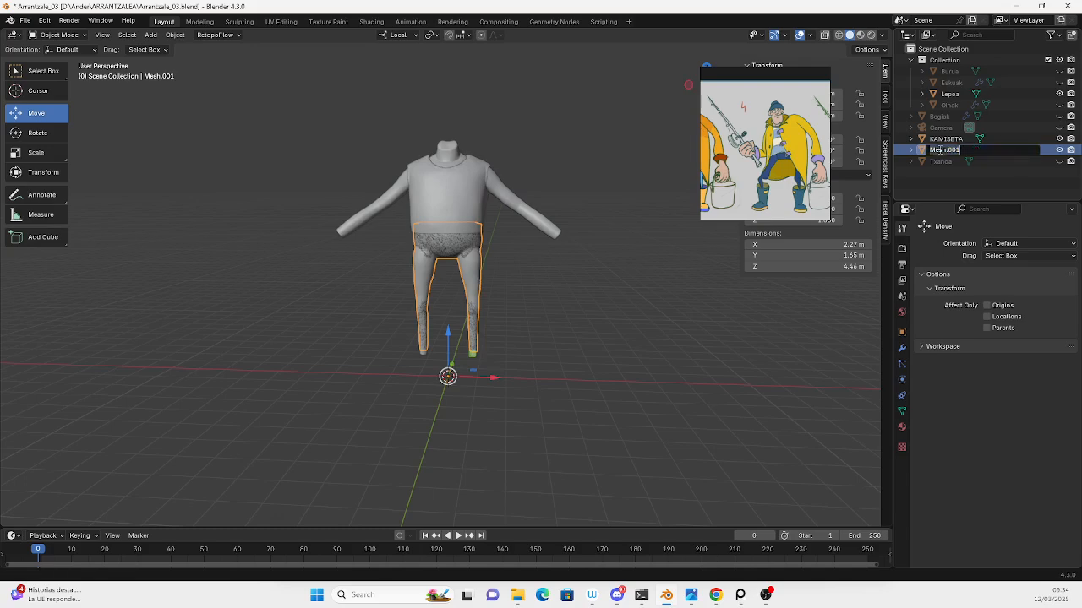
pyautogui.write('Prakak')
pyautogui.press('Return')
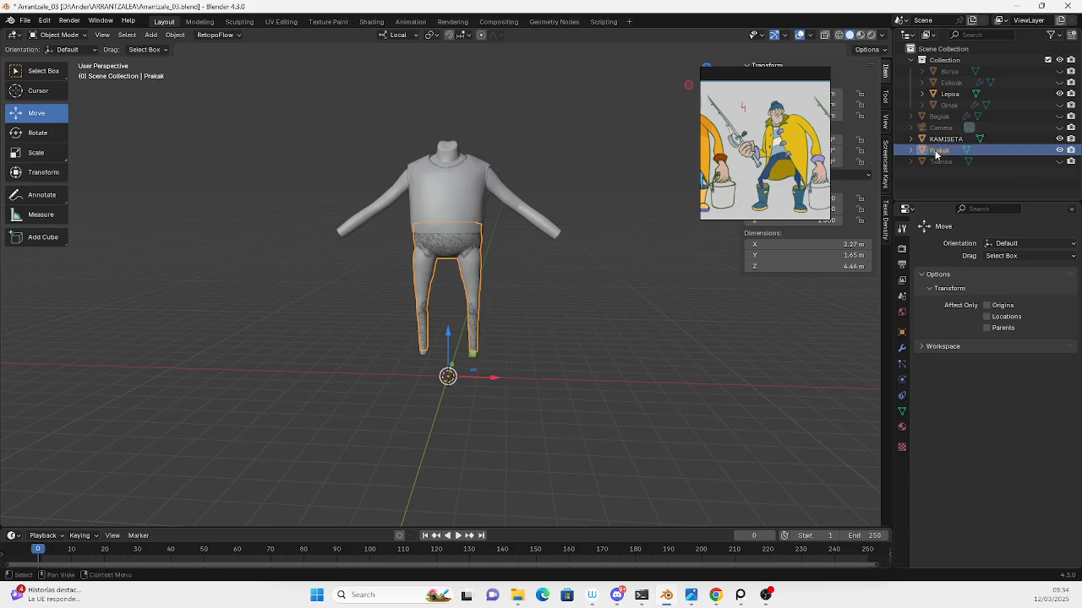
# Select and frame the Lepoa body mesh, and move the reference image clear of the transform properties.
pyautogui.click(940, 161)
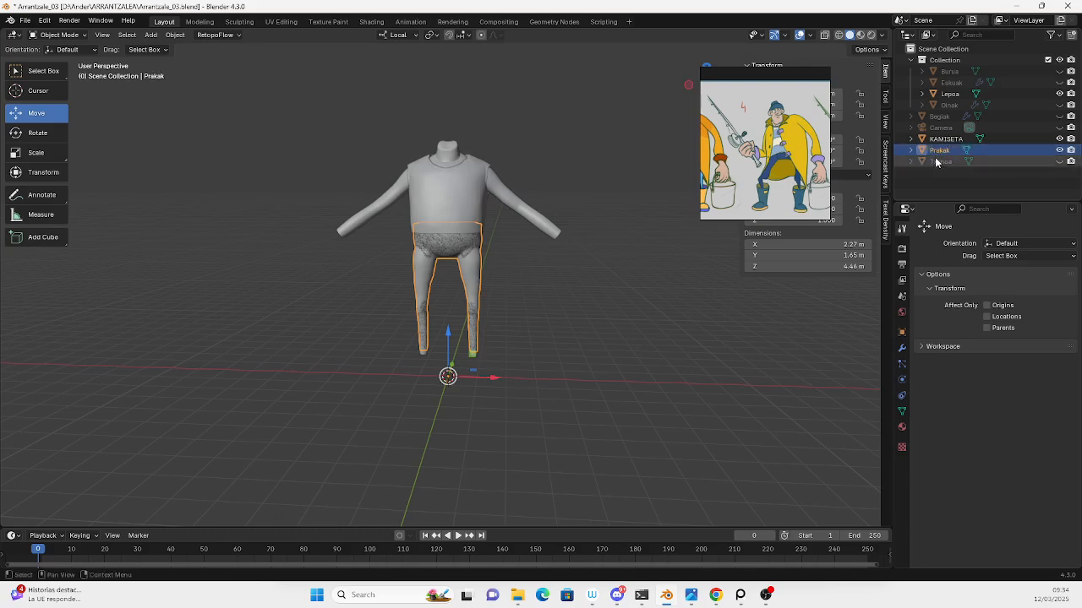
pyautogui.click(535, 224)
pyautogui.press('KP_Decimal')
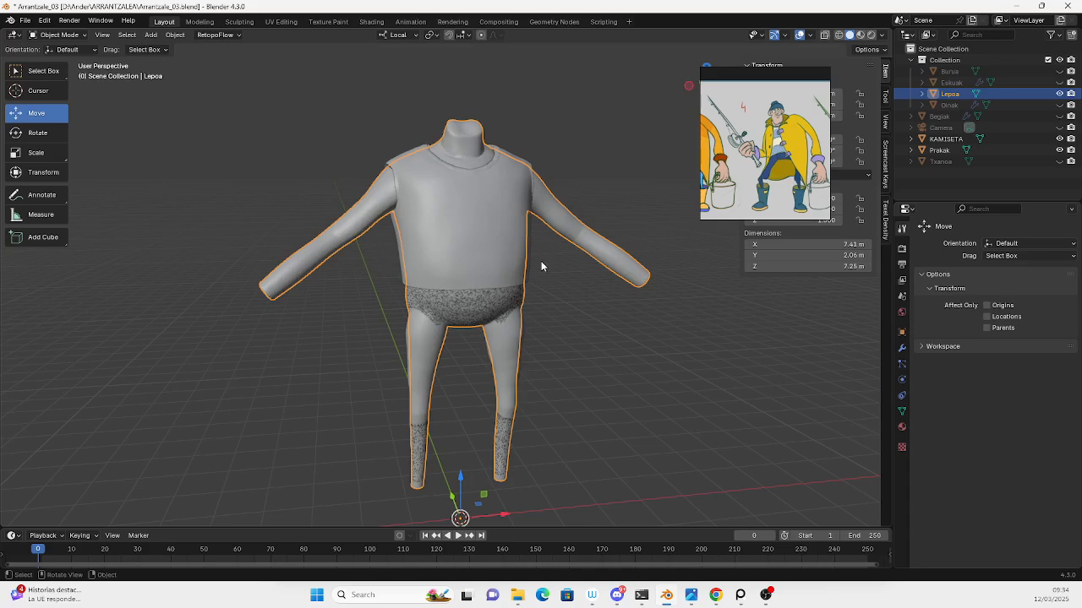
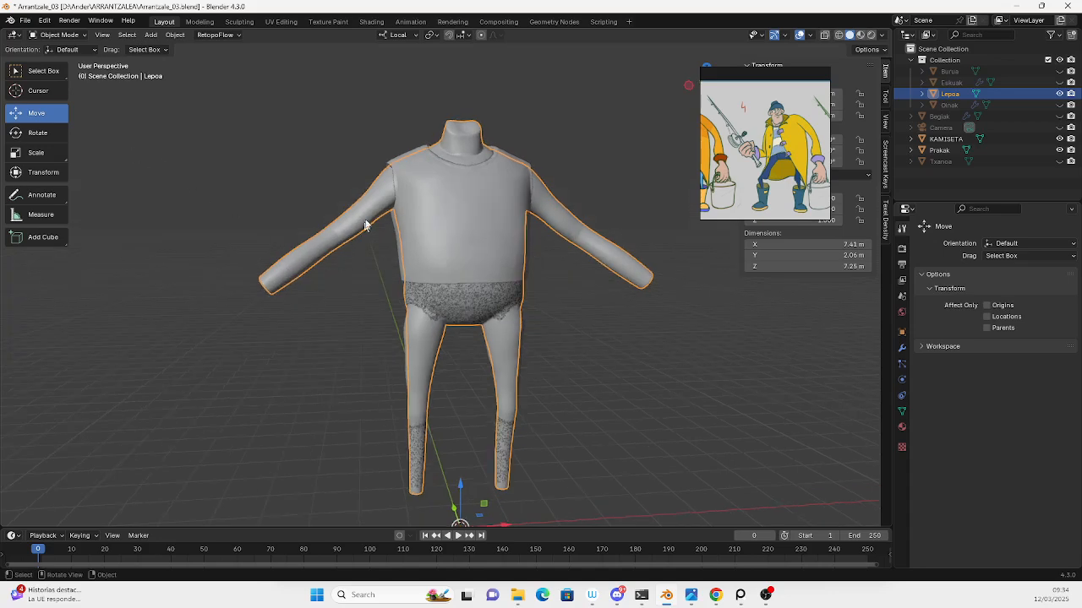
pyautogui.moveTo(711, 188); pyautogui.dragTo(116, 224)
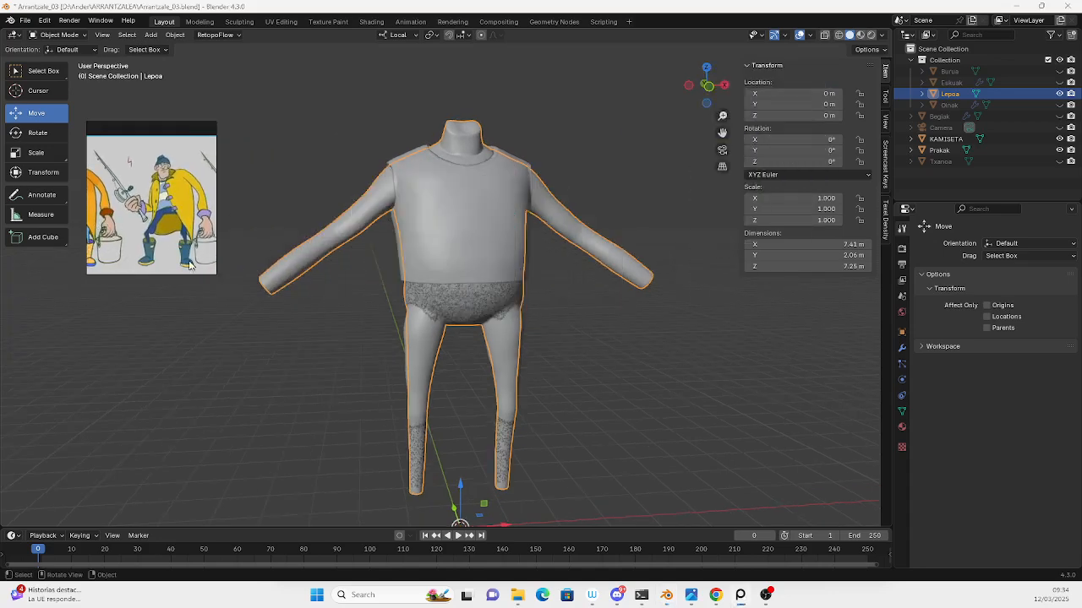
pyautogui.scroll(3, 493, 305)
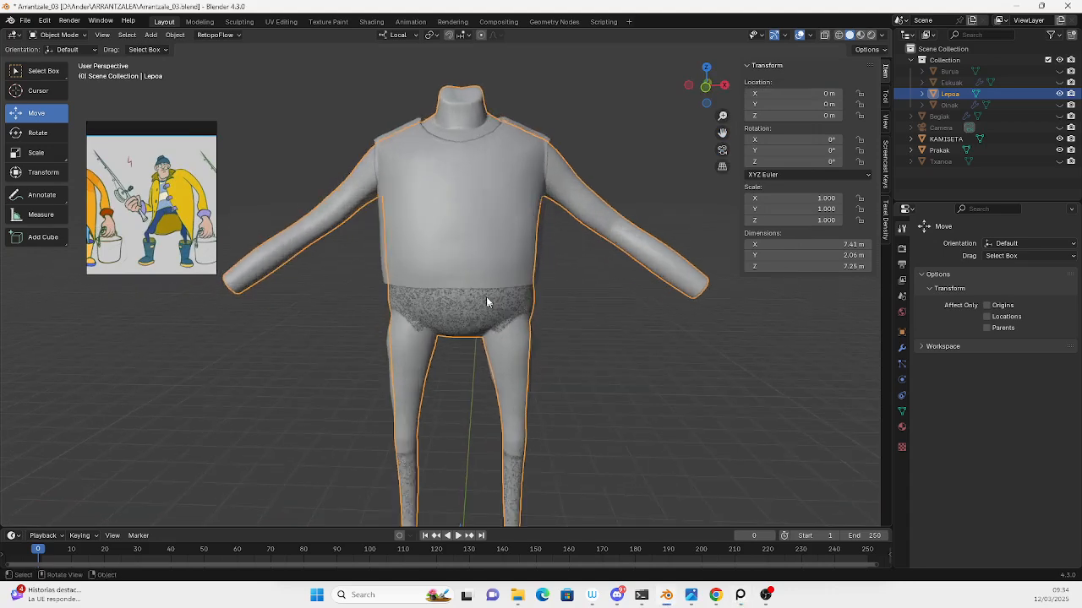
# Hide KAMISETA and Prakak, and save the scene as a new version named Arrantzale_04.blend.
pyautogui.click(1058, 139)
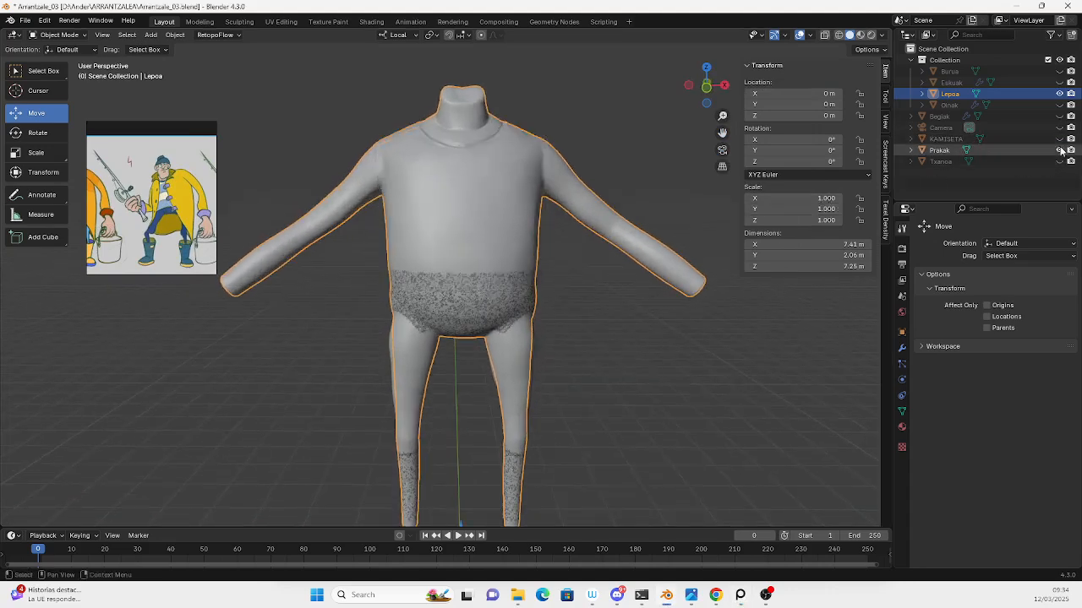
pyautogui.click(1059, 150)
pyautogui.click(26, 20)
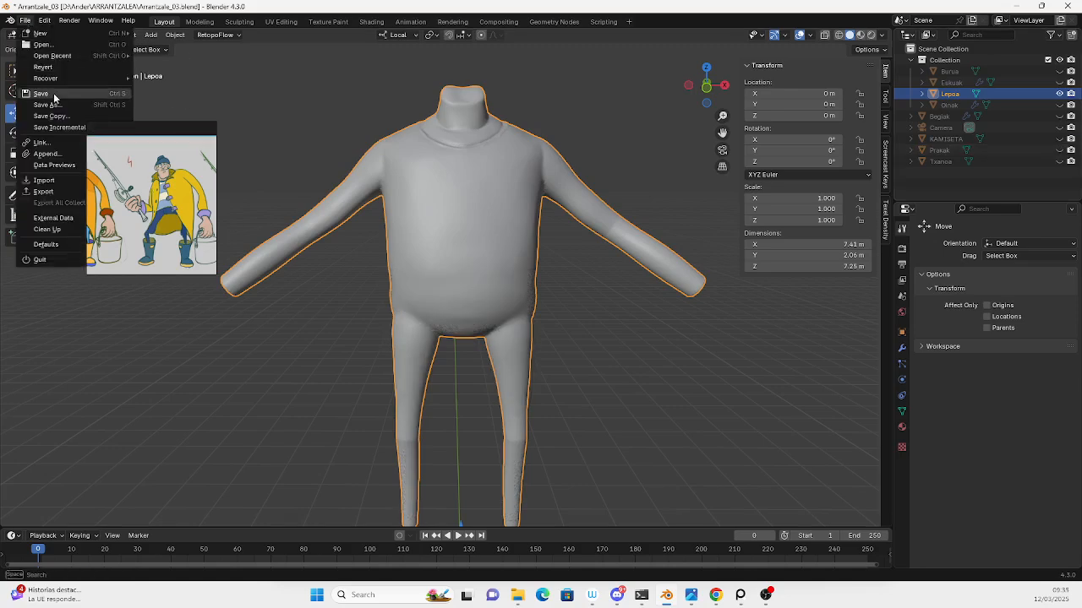
pyautogui.click(47, 110)
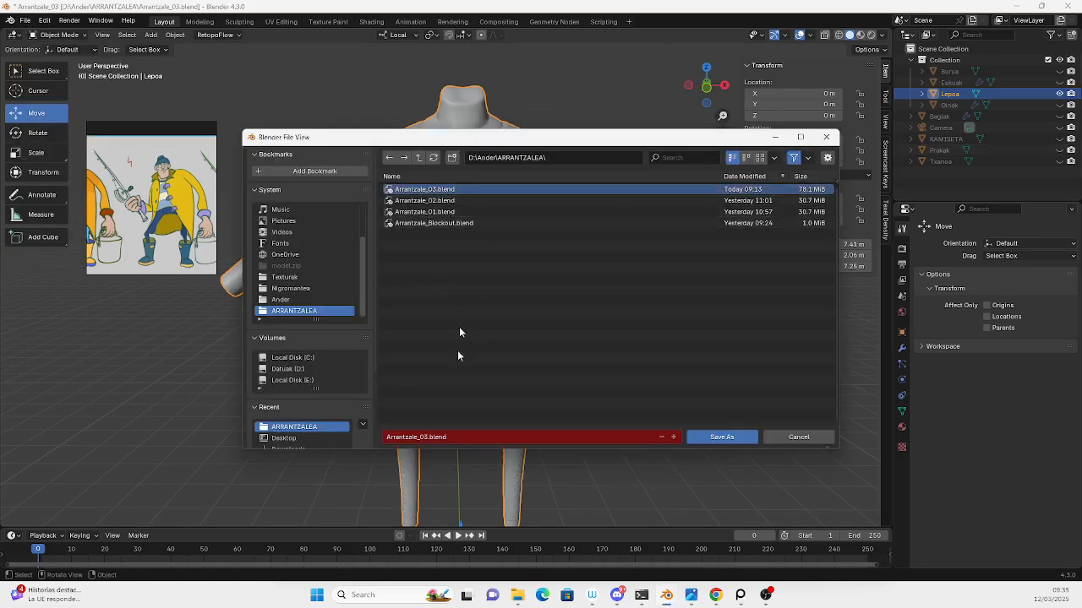
pyautogui.click(436, 437)
pyautogui.click(722, 437)
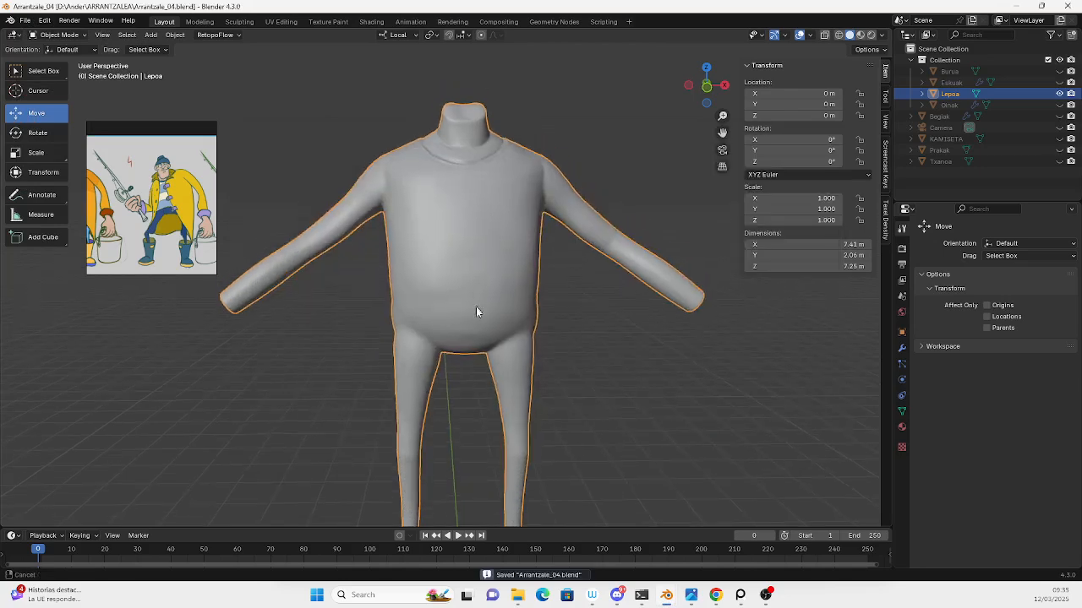
# Put the Lepoa body in Sculpt Mode in front view and replace its coloured face sets with a single one from the visible mesh.
pyautogui.press('`')
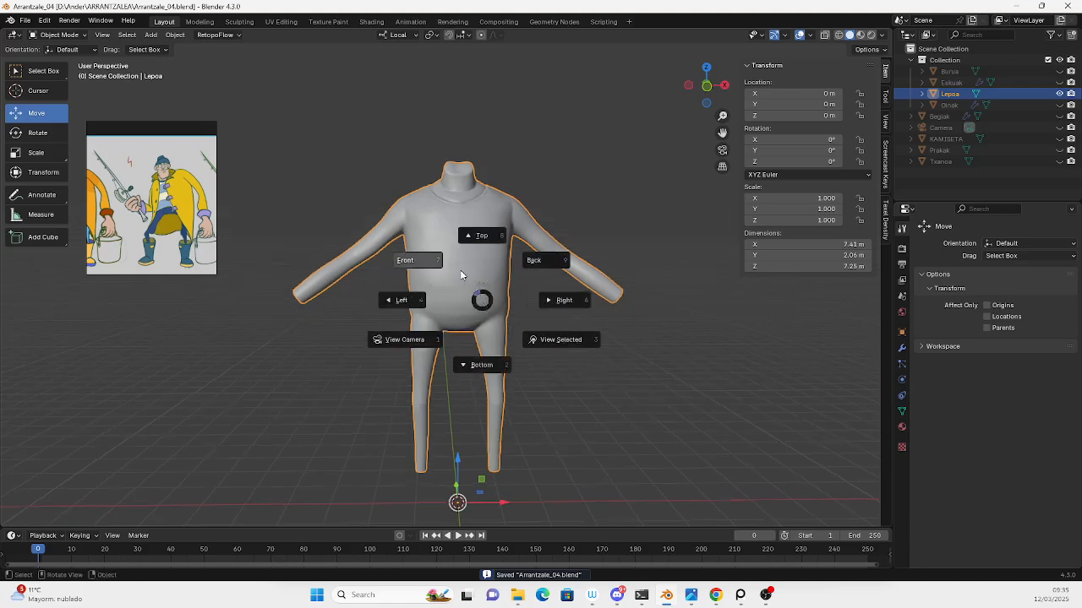
pyautogui.click(420, 261)
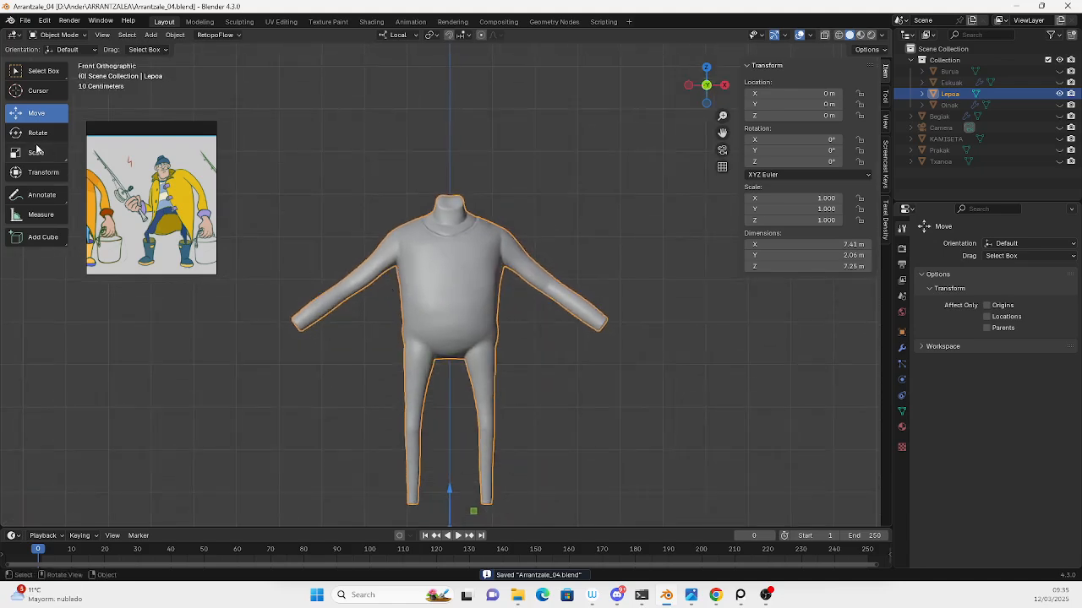
pyautogui.click(61, 34)
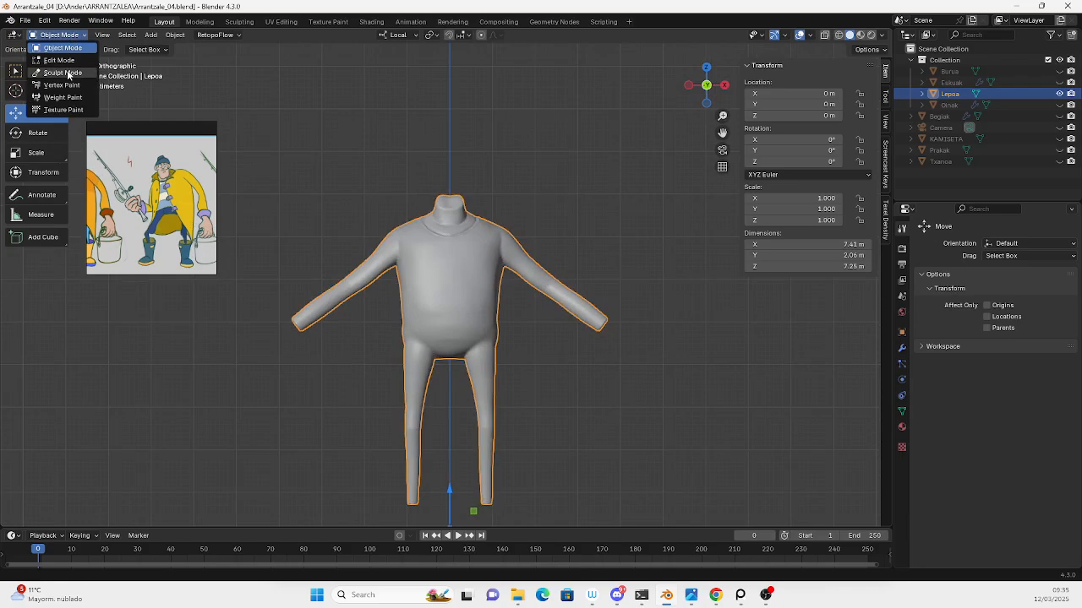
pyautogui.click(67, 73)
pyautogui.click(30, 174)
pyautogui.moveTo(287, 179)
pyautogui.mouseDown()
pyautogui.moveTo(386, 353)
pyautogui.moveTo(404, 353)
pyautogui.mouseUp()
pyautogui.click(349, 143)
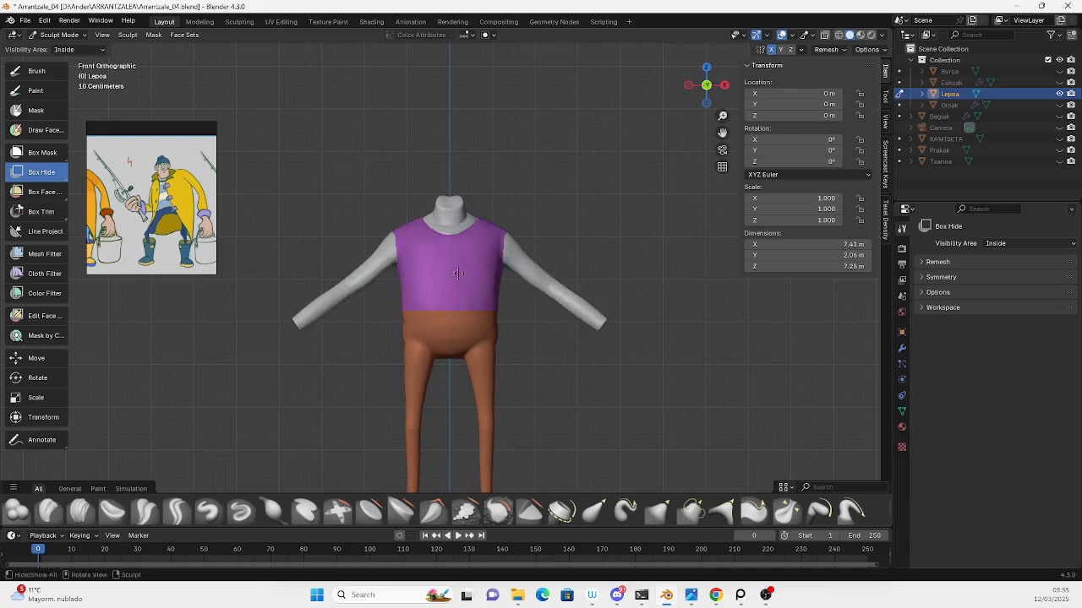
pyautogui.click(185, 34)
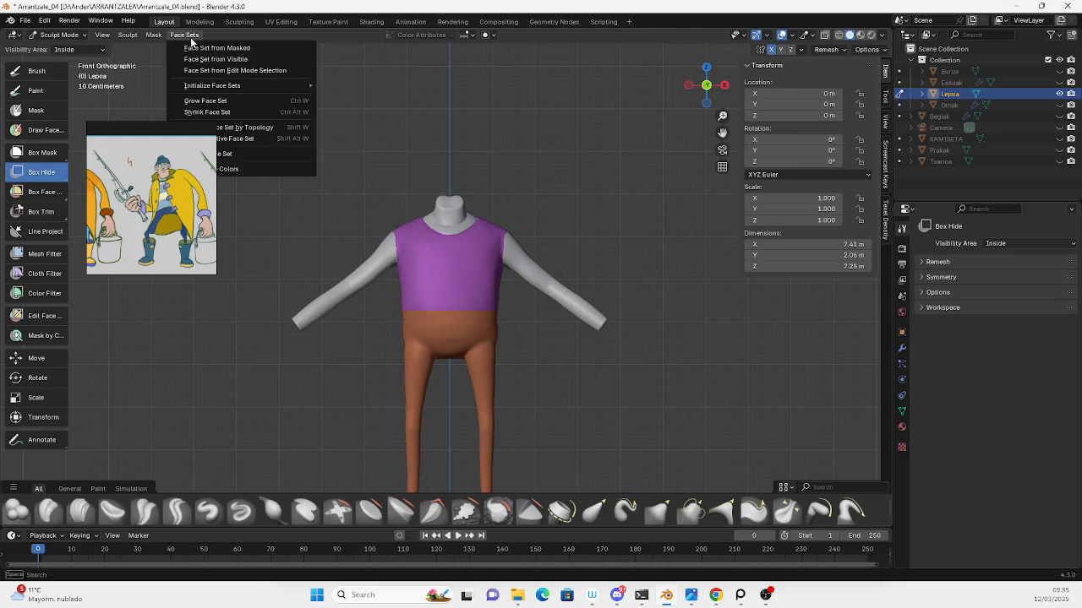
pyautogui.click(211, 59)
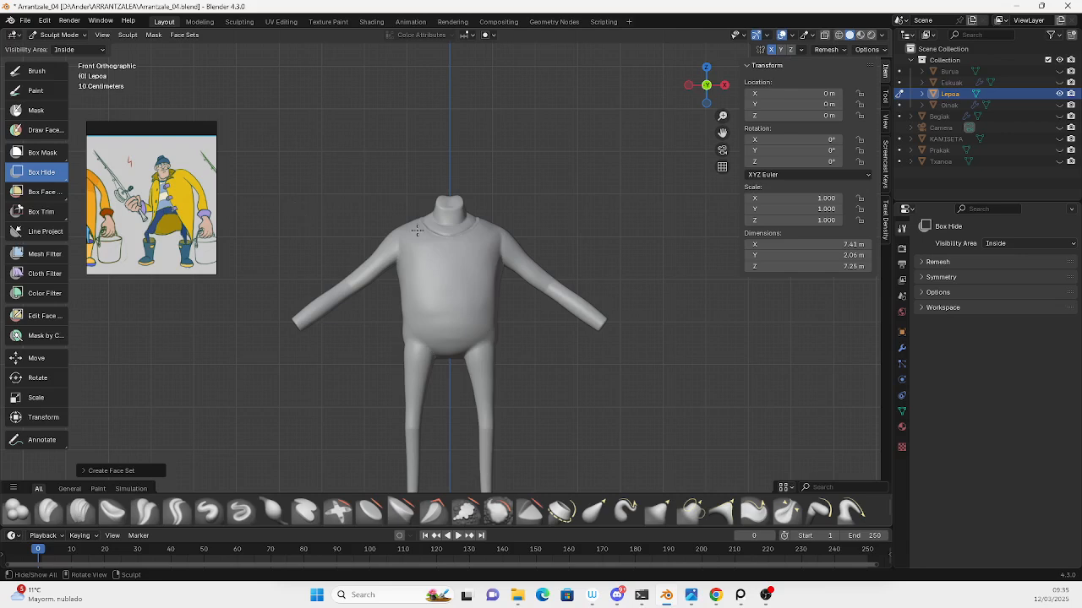
# Box-mask the body's neck, torso and both full arms, ending in a straight line across the belly.
pyautogui.press('b')
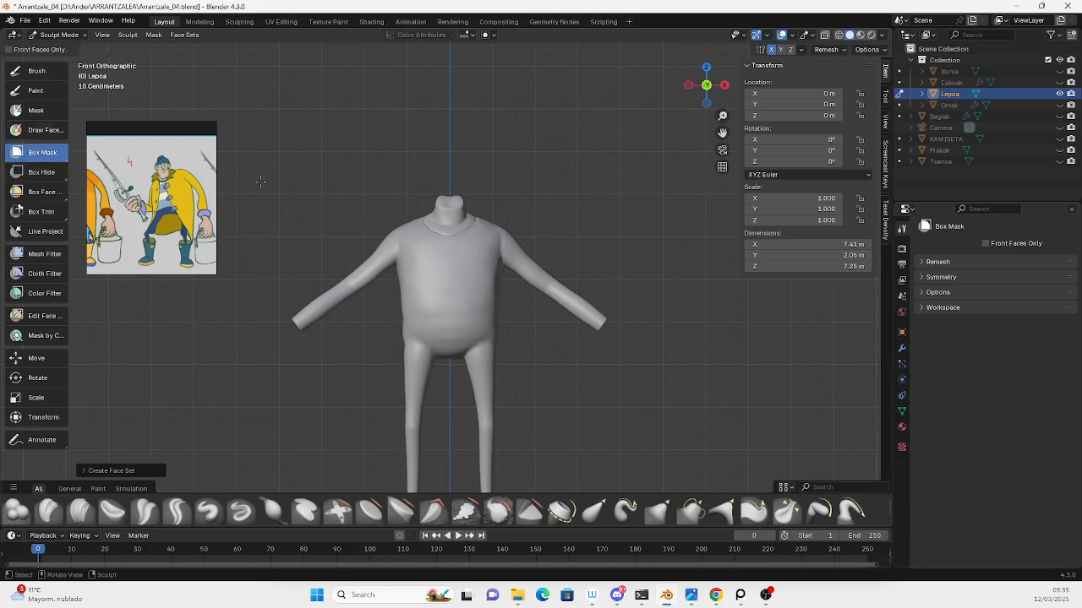
pyautogui.moveTo(229, 171); pyautogui.dragTo(688, 322)
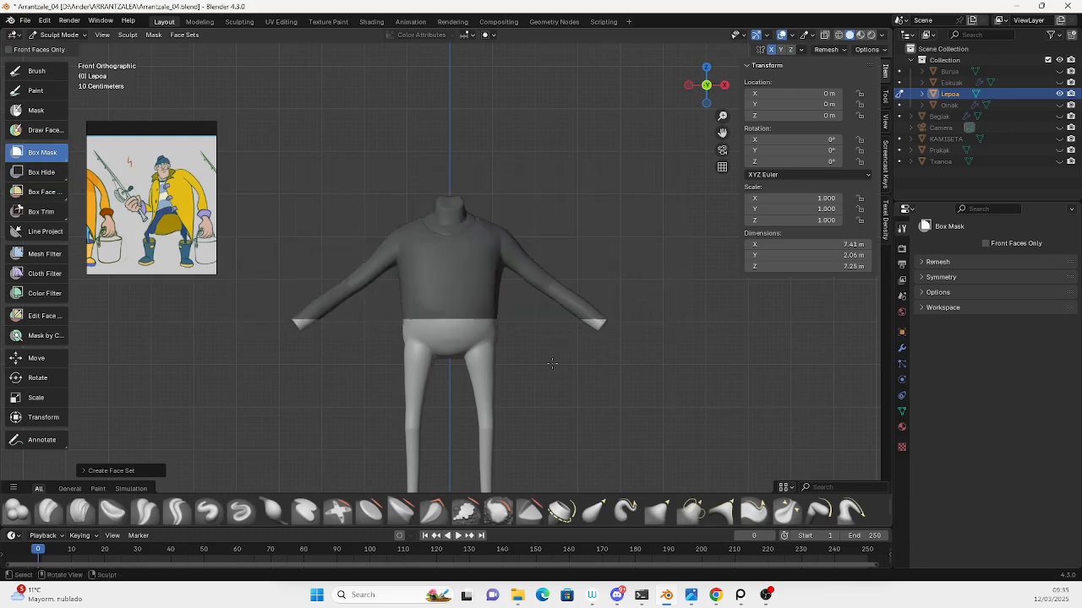
pyautogui.moveTo(547, 366); pyautogui.dragTo(655, 256)
pyautogui.moveTo(440, 310); pyautogui.dragTo(511, 269, button='middle')
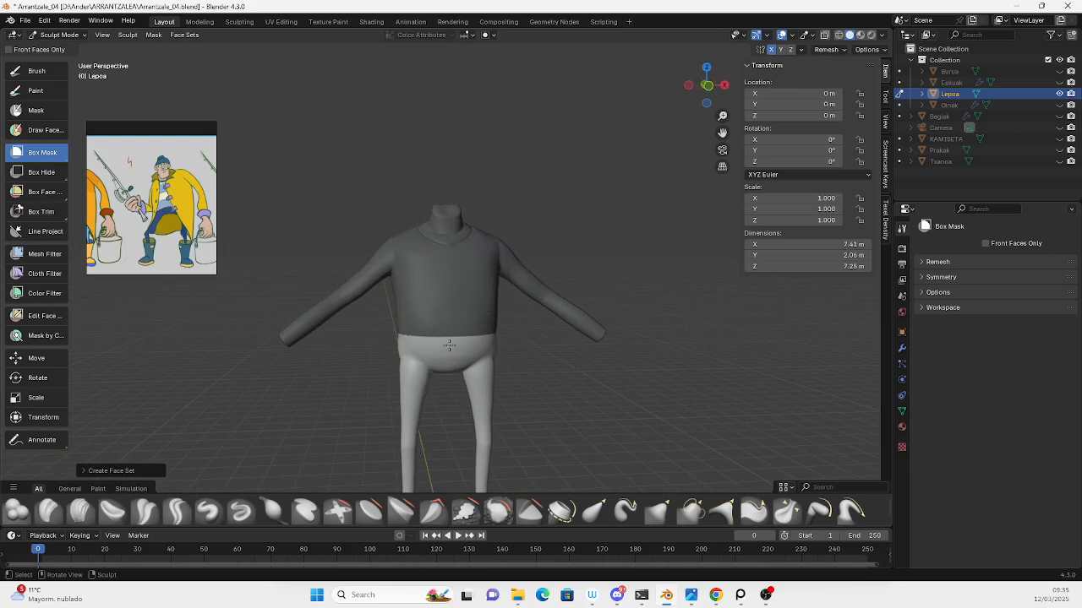
# Remove the mask from the neck and collar in front view with the Lasso Mask tool.
pyautogui.press('`')
pyautogui.click(395, 314)
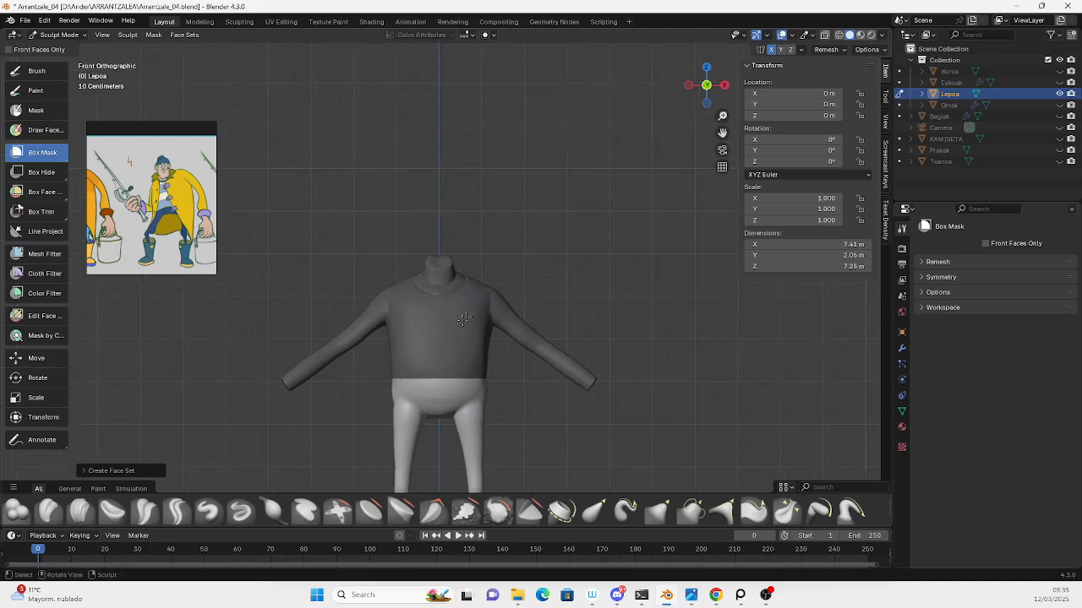
pyautogui.scroll(3, 464, 318)
pyautogui.click(36, 154)
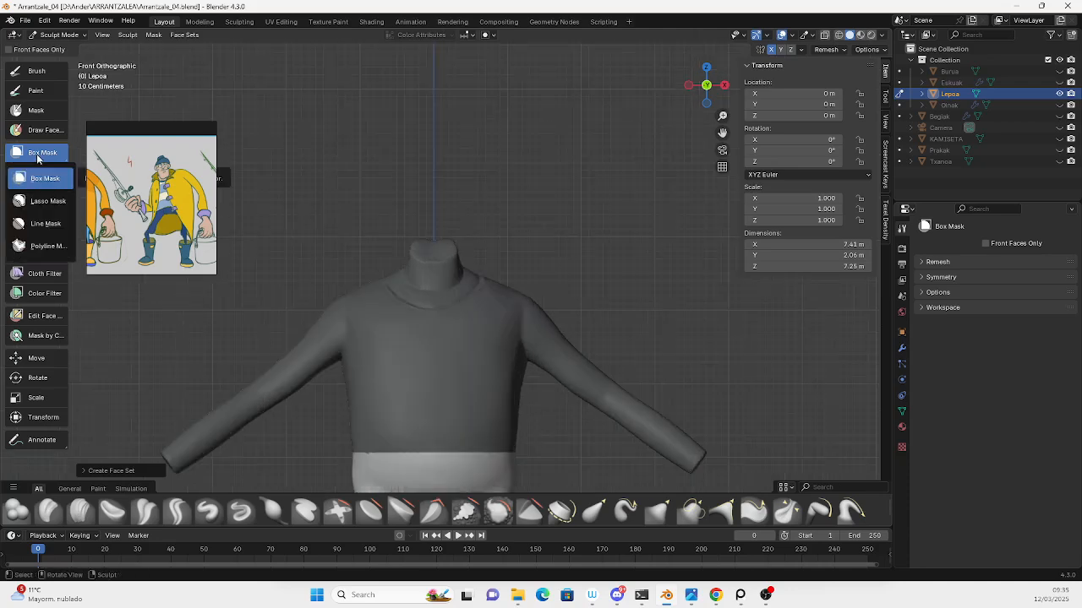
pyautogui.click(38, 201)
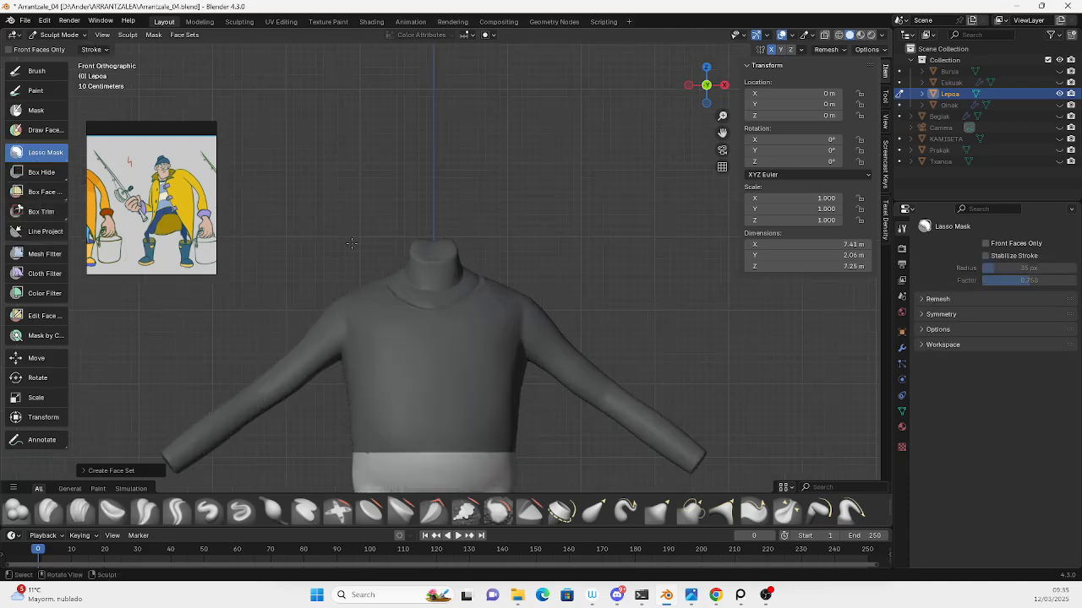
pyautogui.moveTo(383, 230)
pyautogui.mouseDown()
pyautogui.moveTo(375, 266)
pyautogui.moveTo(489, 253)
pyautogui.moveTo(380, 209)
pyautogui.moveTo(398, 302)
pyautogui.moveTo(490, 224)
pyautogui.moveTo(477, 228)
pyautogui.mouseUp()
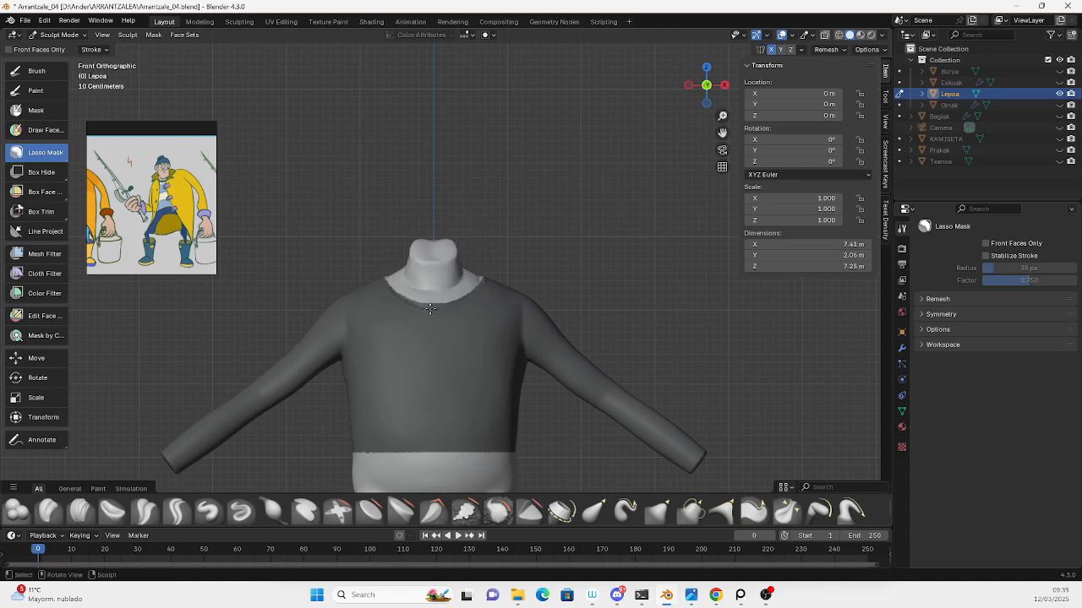
# Set the Mask brush radius to 62 px and erase a vertical strip of mask down the chest for the jacket opening.
pyautogui.moveTo(429, 309); pyautogui.dragTo(427, 291, button='middle')
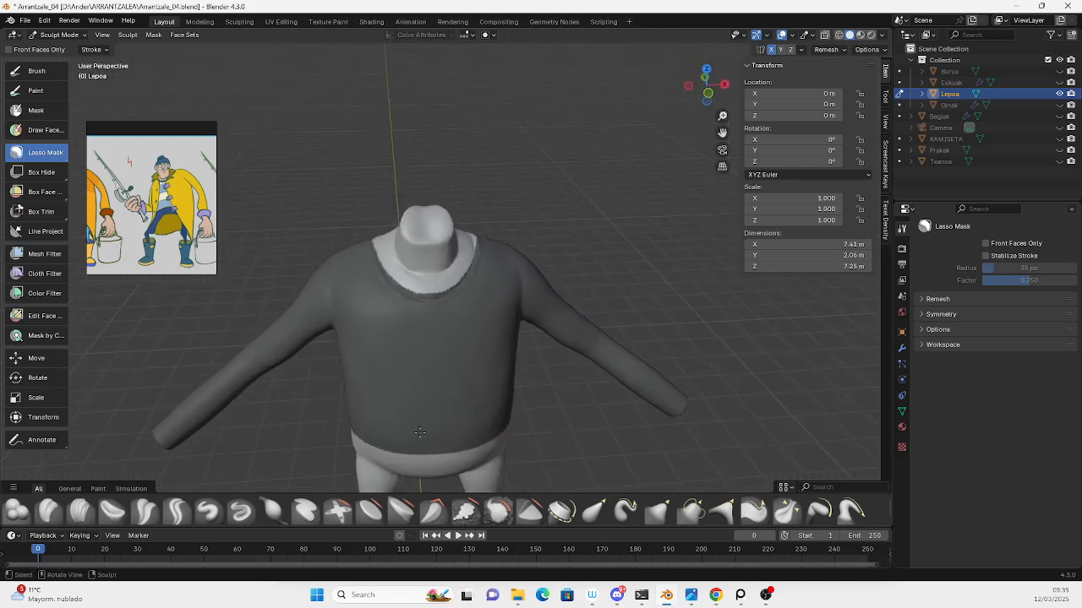
pyautogui.moveTo(419, 432); pyautogui.dragTo(493, 328, button='middle')
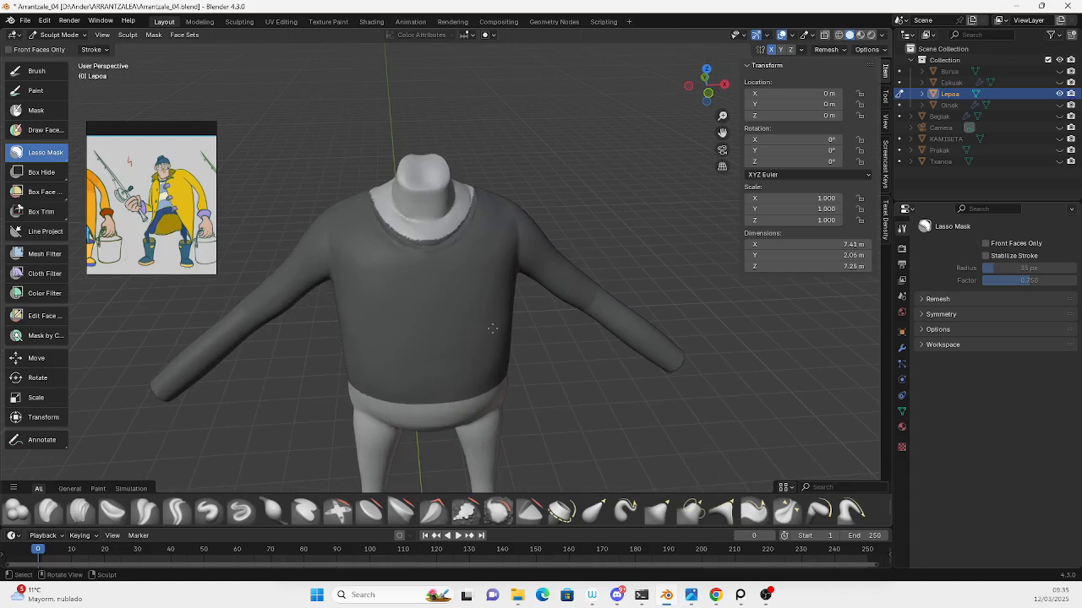
pyautogui.press('m')
pyautogui.press('f')
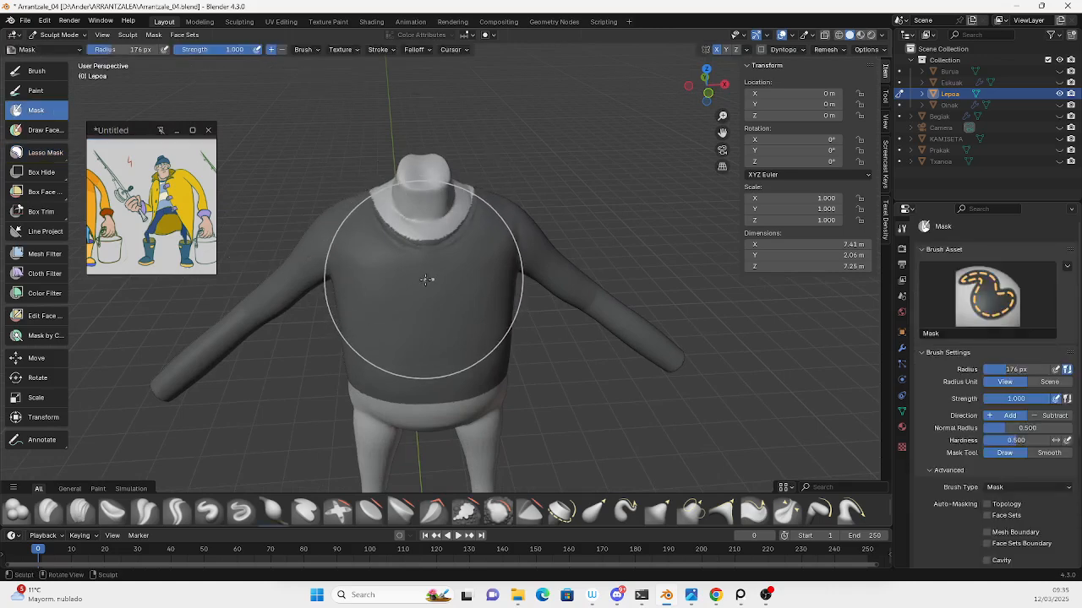
pyautogui.click(406, 268)
pyautogui.moveTo(426, 245)
pyautogui.mouseDown()
pyautogui.moveTo(433, 398)
pyautogui.moveTo(432, 228)
pyautogui.mouseUp()
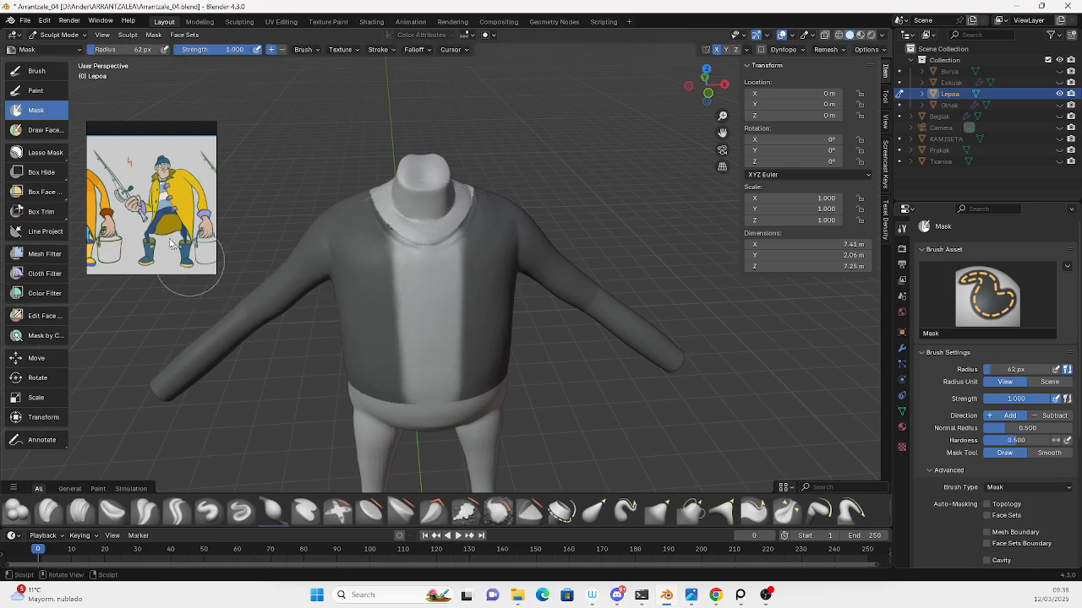
# Set the Mask brush radius to 38 px and extend the mask over the upper back up to the base of the neck.
pyautogui.moveTo(415, 389)
pyautogui.mouseDown(button='middle')
pyautogui.moveTo(611, 341)
pyautogui.moveTo(543, 333)
pyautogui.mouseUp(button='middle')
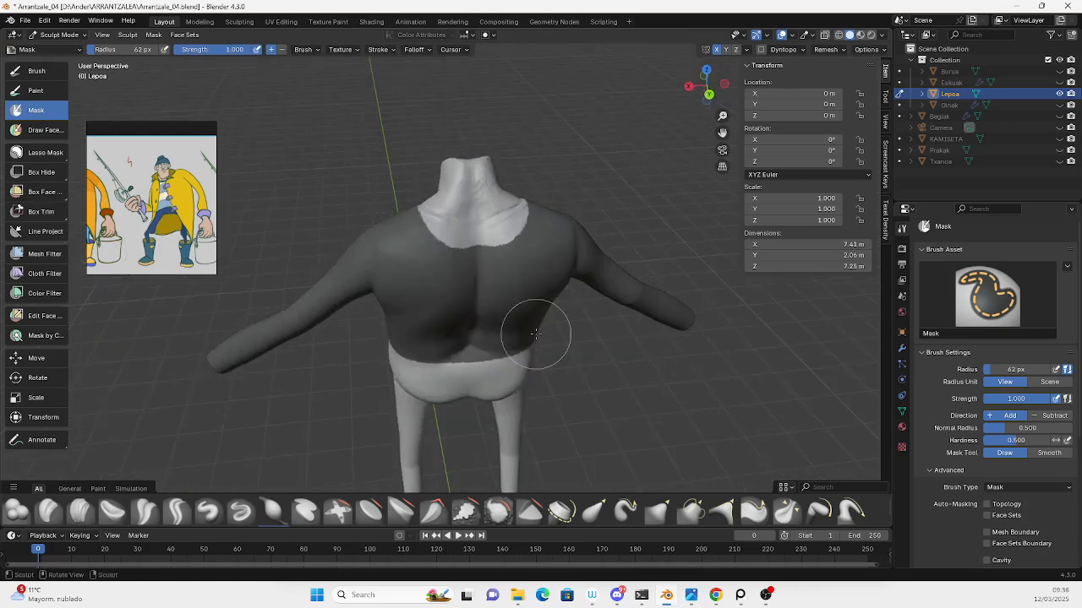
pyautogui.press('f')
pyautogui.click(440, 249)
pyautogui.moveTo(440, 249)
pyautogui.mouseDown()
pyautogui.moveTo(511, 228)
pyautogui.moveTo(477, 247)
pyautogui.mouseUp()
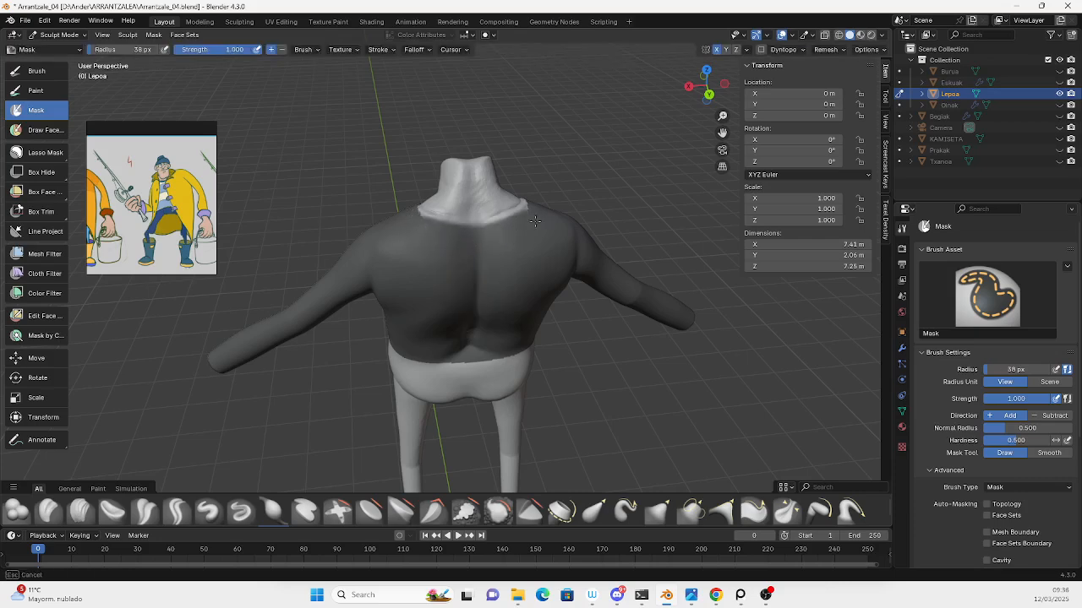
pyautogui.moveTo(535, 221); pyautogui.dragTo(440, 253)
pyautogui.moveTo(434, 321); pyautogui.dragTo(413, 276, button='middle')
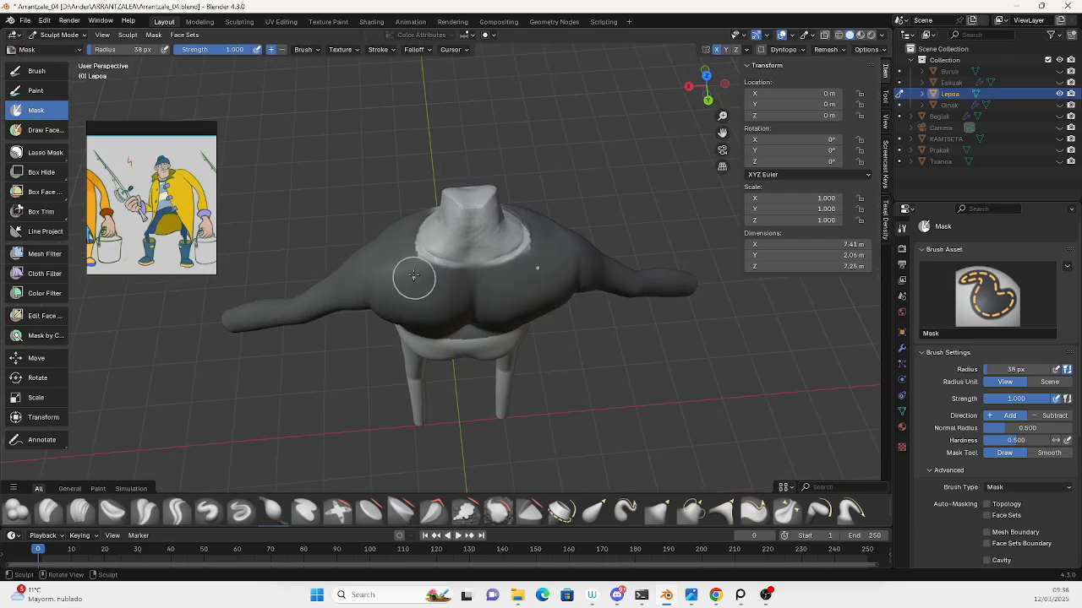
pyautogui.moveTo(413, 276); pyautogui.dragTo(416, 274)
pyautogui.moveTo(501, 278); pyautogui.dragTo(504, 279)
# Erase more mask along both front edges to widen the jacket opening from the collar to the belly.
pyautogui.moveTo(377, 311)
pyautogui.mouseDown(button='middle')
pyautogui.moveTo(526, 265)
pyautogui.moveTo(564, 292)
pyautogui.mouseUp(button='middle')
pyautogui.moveTo(441, 275)
pyautogui.keyDown('ctrl'); pyautogui.mouseDown()
pyautogui.moveTo(472, 221)
pyautogui.moveTo(424, 373)
pyautogui.mouseUp(); pyautogui.keyUp('ctrl')
pyautogui.moveTo(459, 321)
pyautogui.mouseDown(button='middle')
pyautogui.moveTo(438, 353)
pyautogui.moveTo(435, 313)
pyautogui.mouseUp(button='middle')
pyautogui.keyDown('ctrl'); pyautogui.moveTo(425, 314); pyautogui.dragTo(424, 351); pyautogui.keyUp('ctrl')
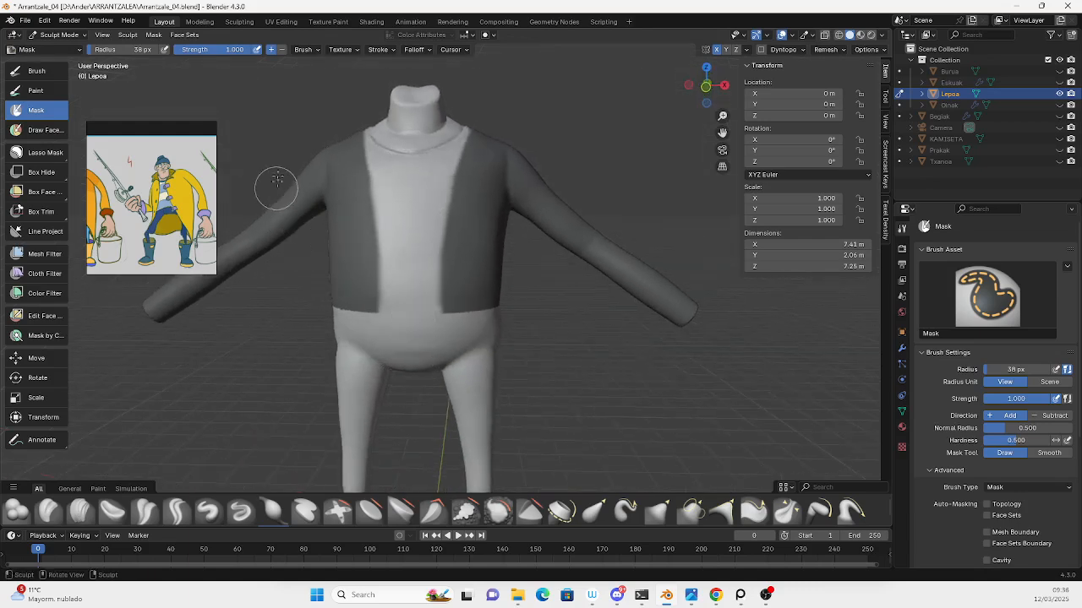
# Move the reference image clear of the mask commands and sharpen the jacket mask three times.
pyautogui.click(185, 35)
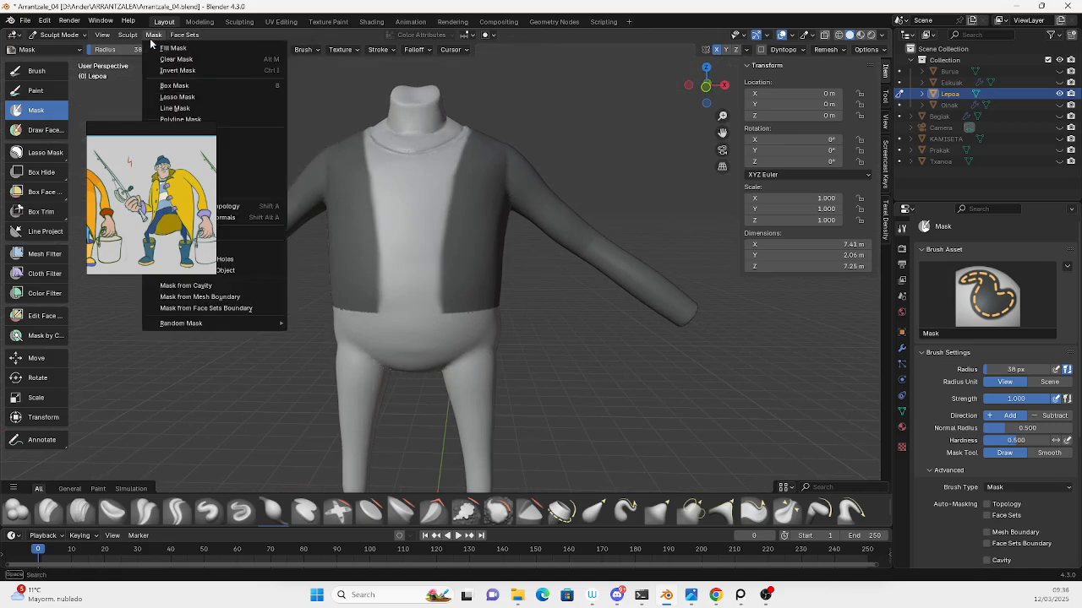
pyautogui.moveTo(170, 130); pyautogui.dragTo(91, 177)
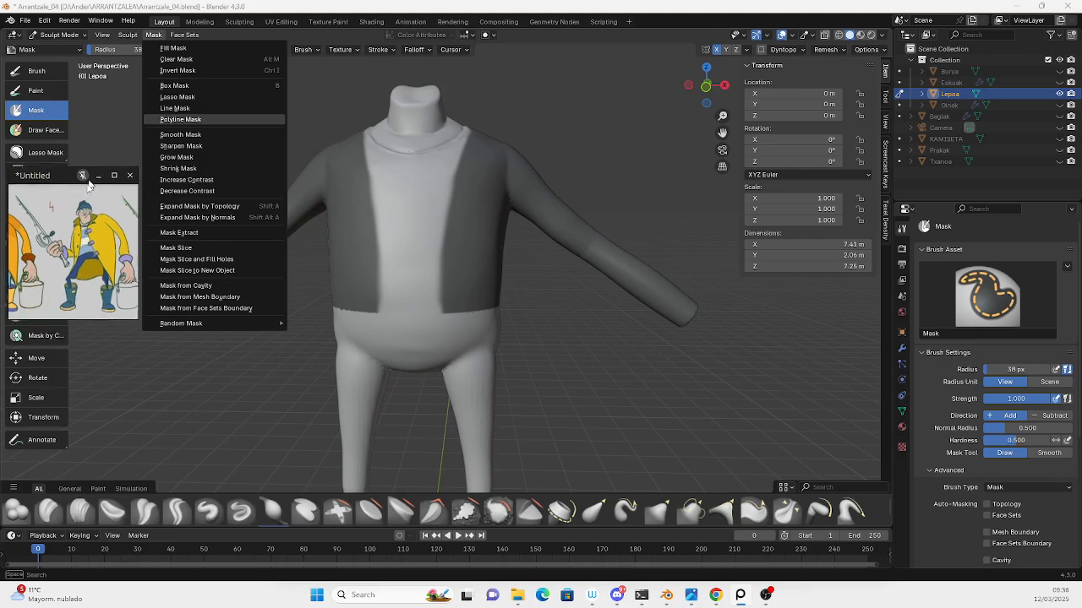
pyautogui.click(181, 148)
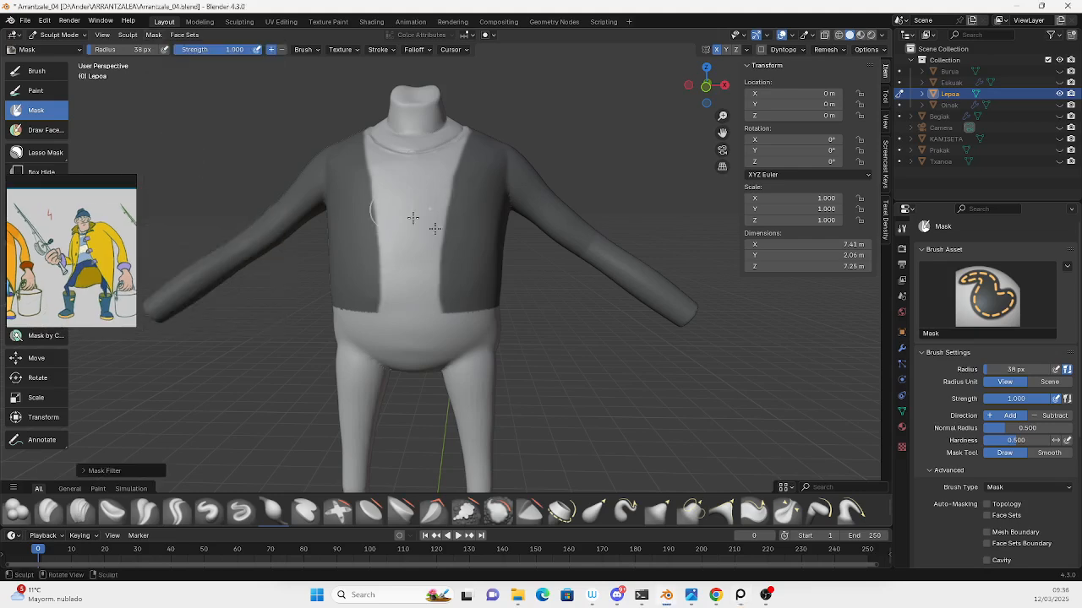
pyautogui.click(154, 35)
pyautogui.click(190, 146)
pyautogui.click(154, 35)
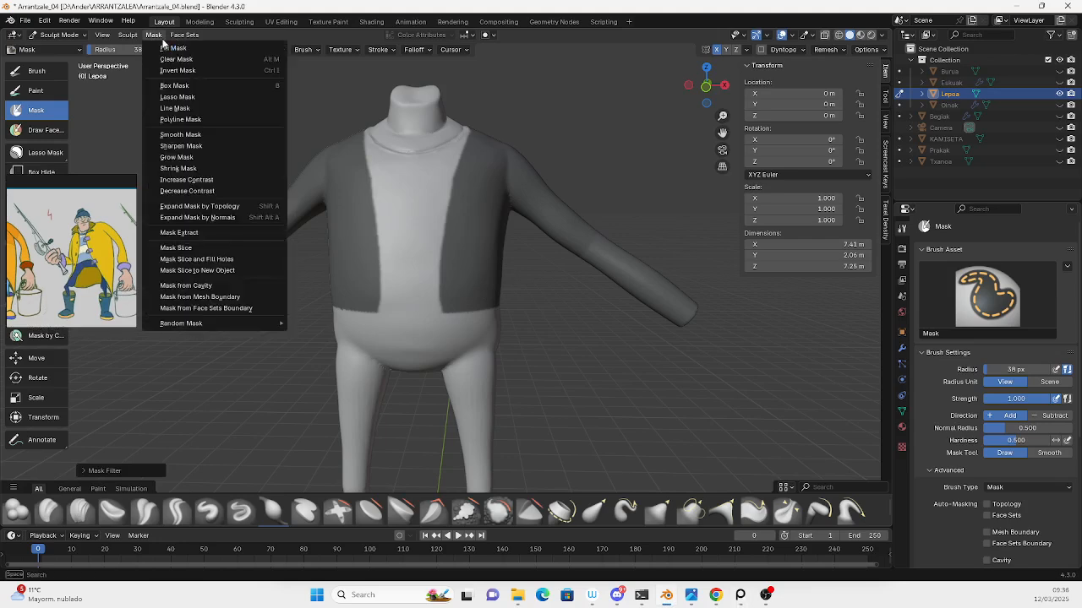
pyautogui.click(189, 149)
# Create a face set from the masked jacket area and clear the mask.
pyautogui.click(186, 35)
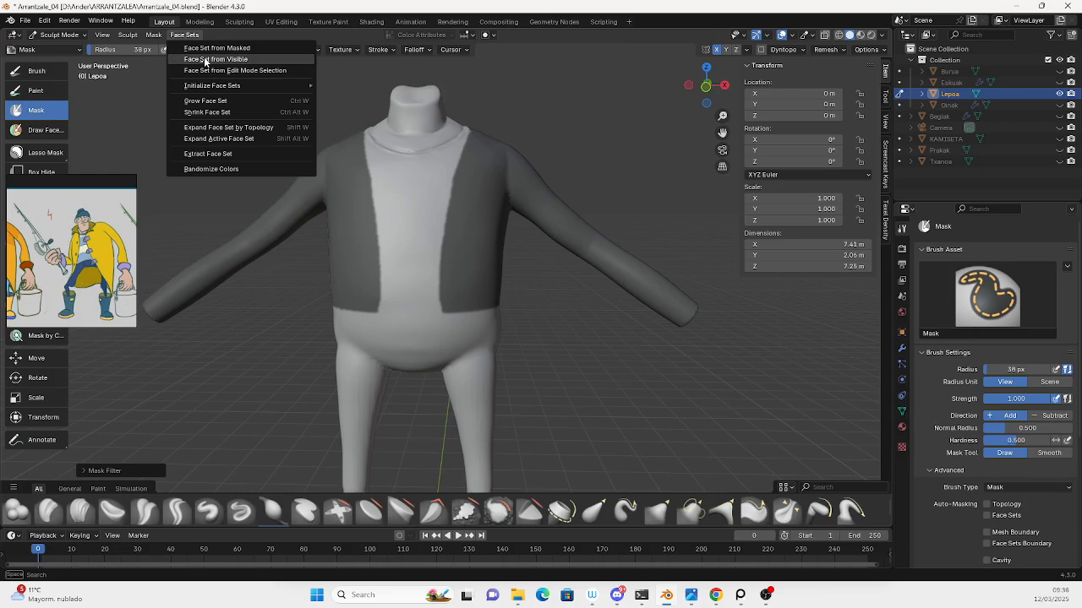
pyautogui.click(213, 48)
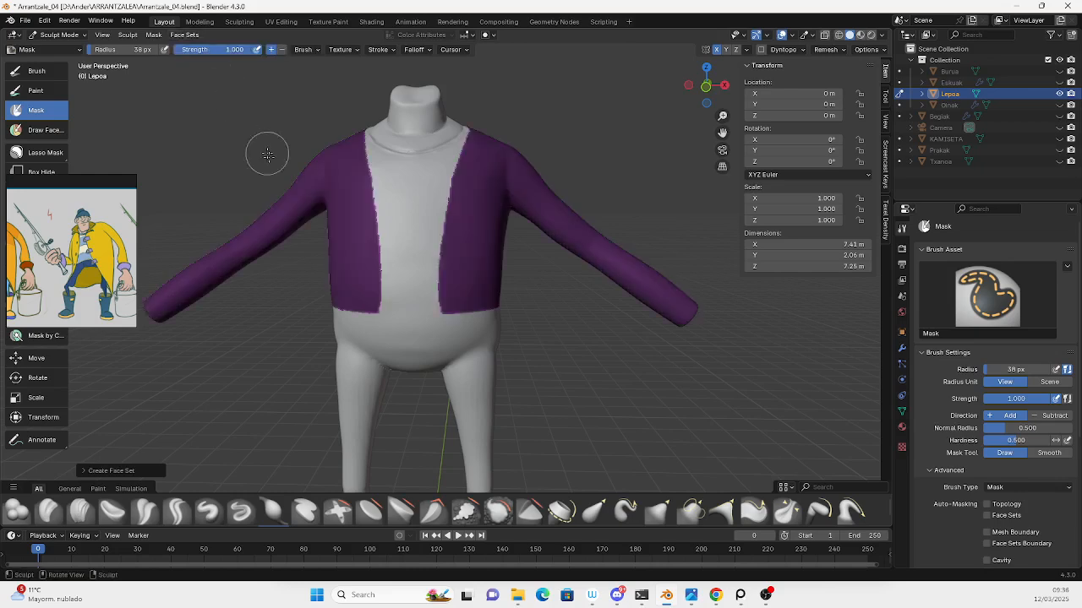
pyautogui.click(155, 36)
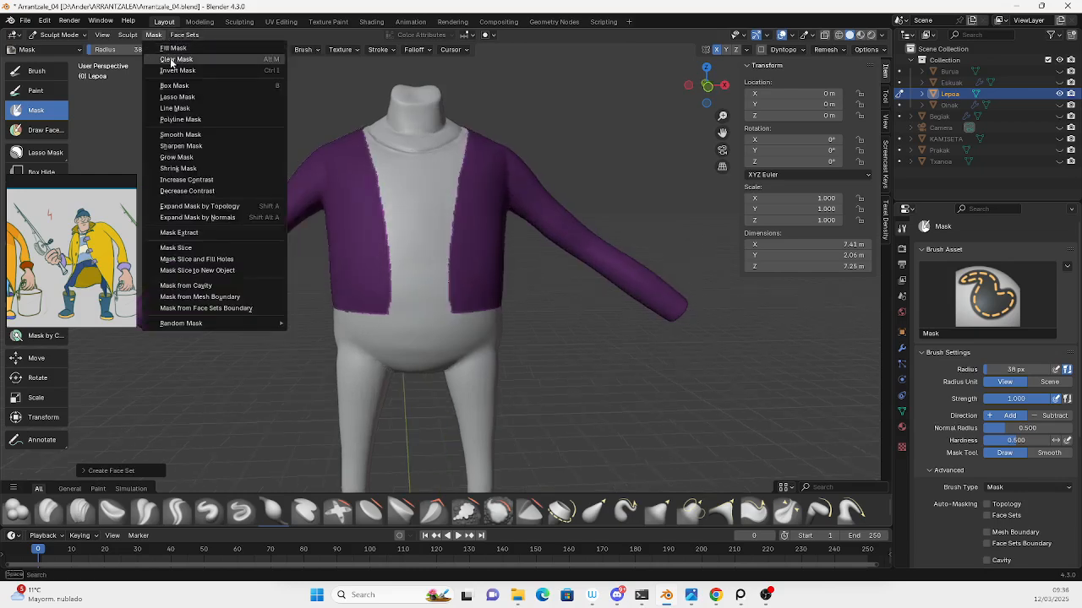
pyautogui.click(174, 61)
pyautogui.scroll(-3, 463, 288)
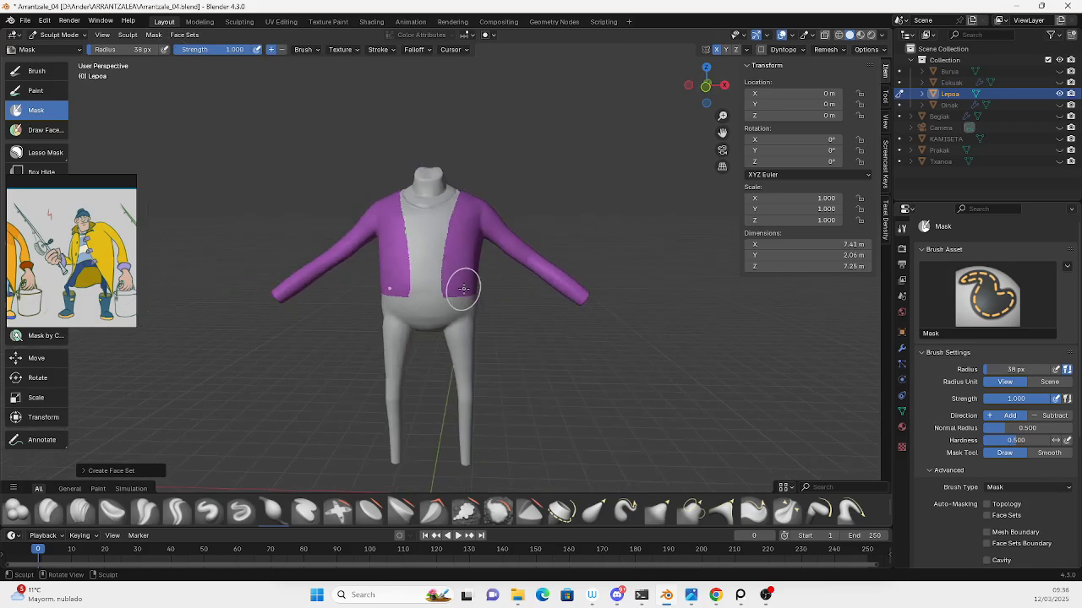
# Smooth the jagged borders of the jacket face set with the Relax Face Sets mesh filter.
pyautogui.click(52, 261)
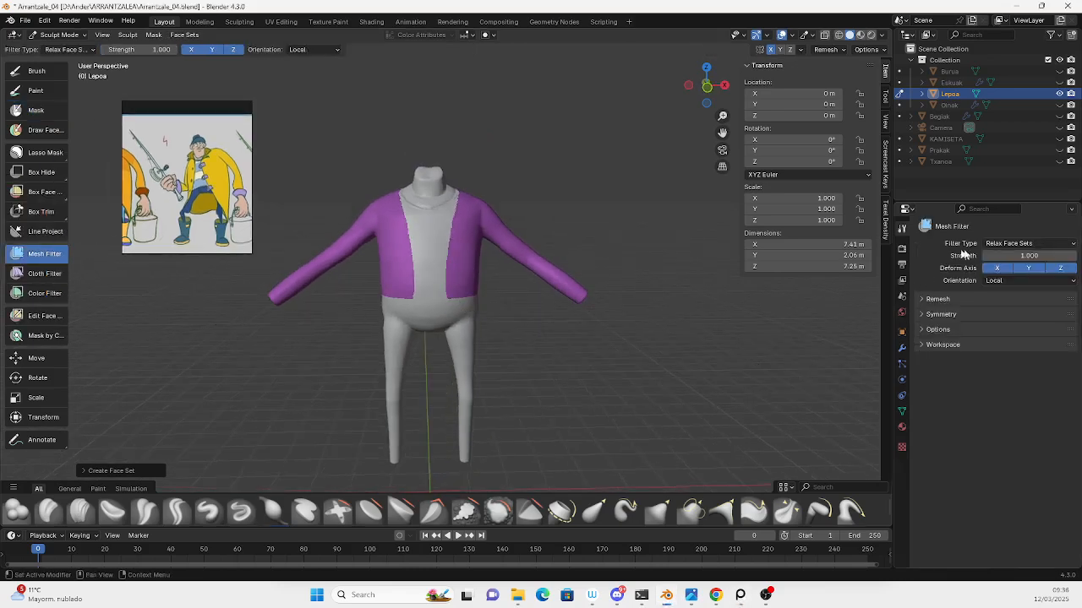
pyautogui.scroll(4, 438, 264)
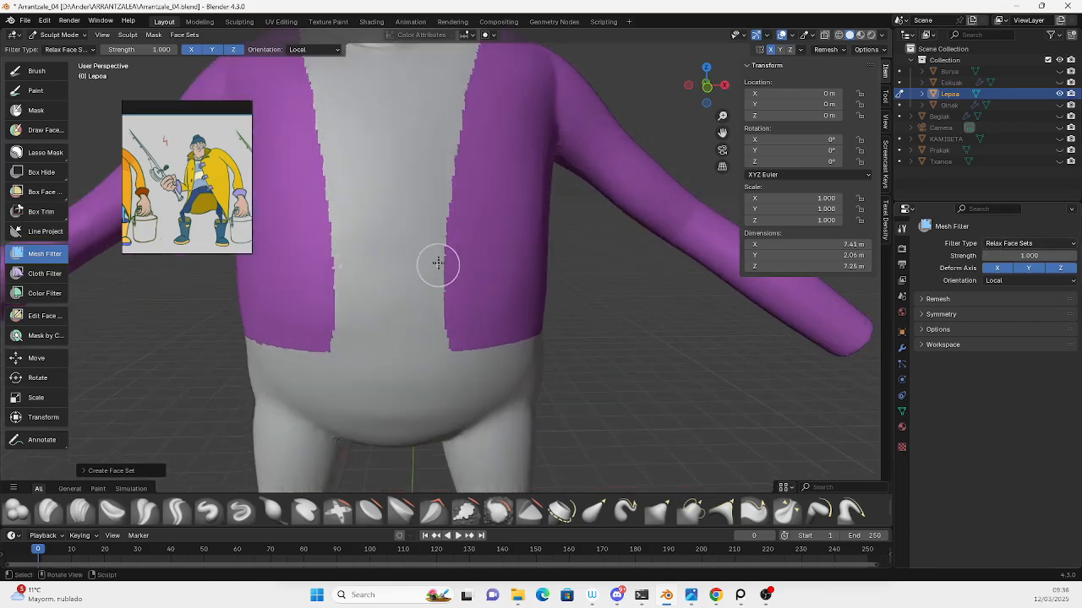
pyautogui.moveTo(480, 209); pyautogui.dragTo(740, 266)
pyautogui.moveTo(295, 443); pyautogui.dragTo(367, 483)
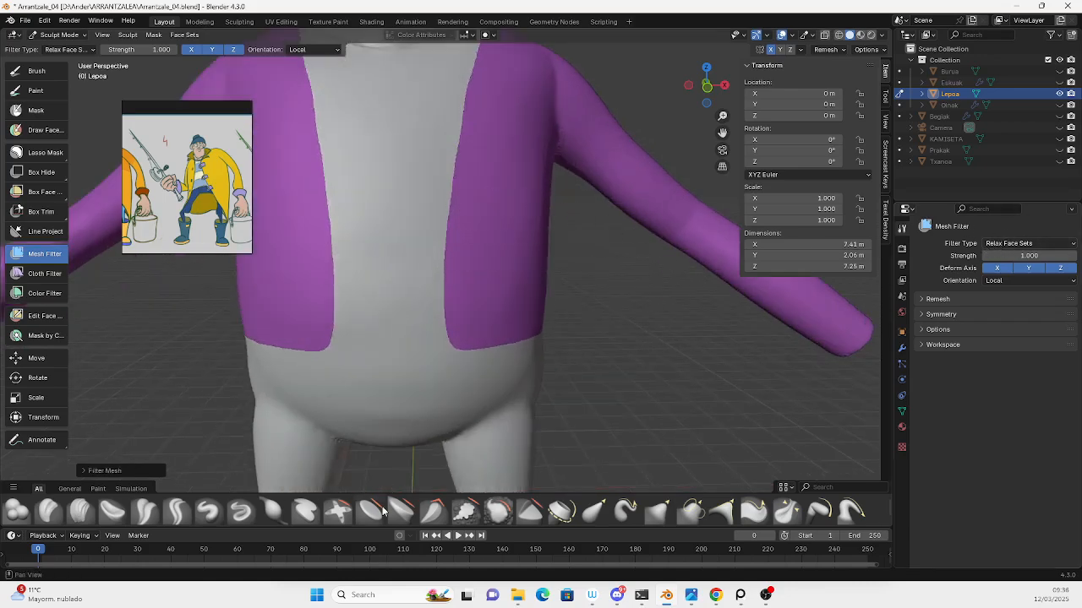
pyautogui.scroll(-4, 470, 277)
pyautogui.moveTo(470, 277)
pyautogui.mouseDown(button='middle')
pyautogui.moveTo(738, 298)
pyautogui.moveTo(464, 279)
pyautogui.mouseUp(button='middle')
pyautogui.keyDown('shift'); pyautogui.moveTo(464, 279); pyautogui.dragTo(477, 310, button='middle'); pyautogui.keyUp('shift')
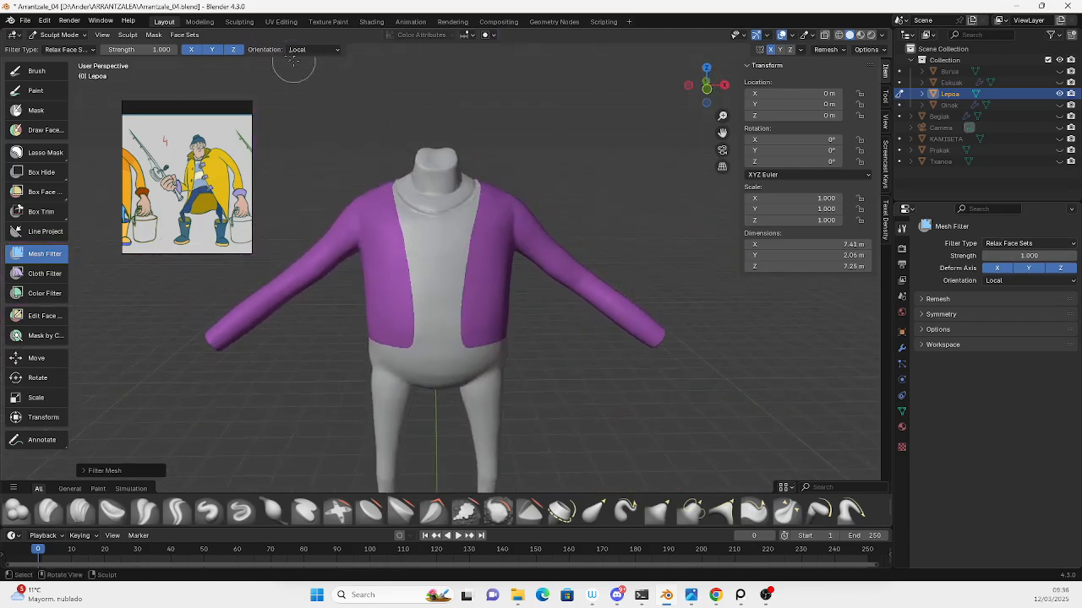
# Try to extract the jacket face set from the Lepoa body as a separate mesh, keeping the reference image clear of the commands.
pyautogui.click(192, 36)
pyautogui.moveTo(196, 150); pyautogui.dragTo(86, 226, button='right')
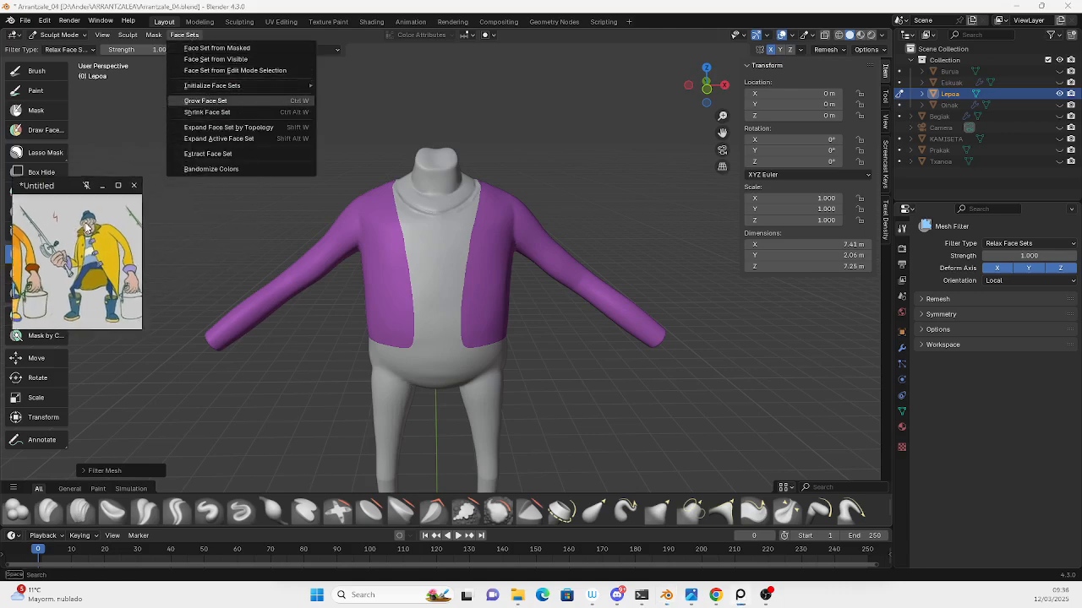
pyautogui.click(184, 34)
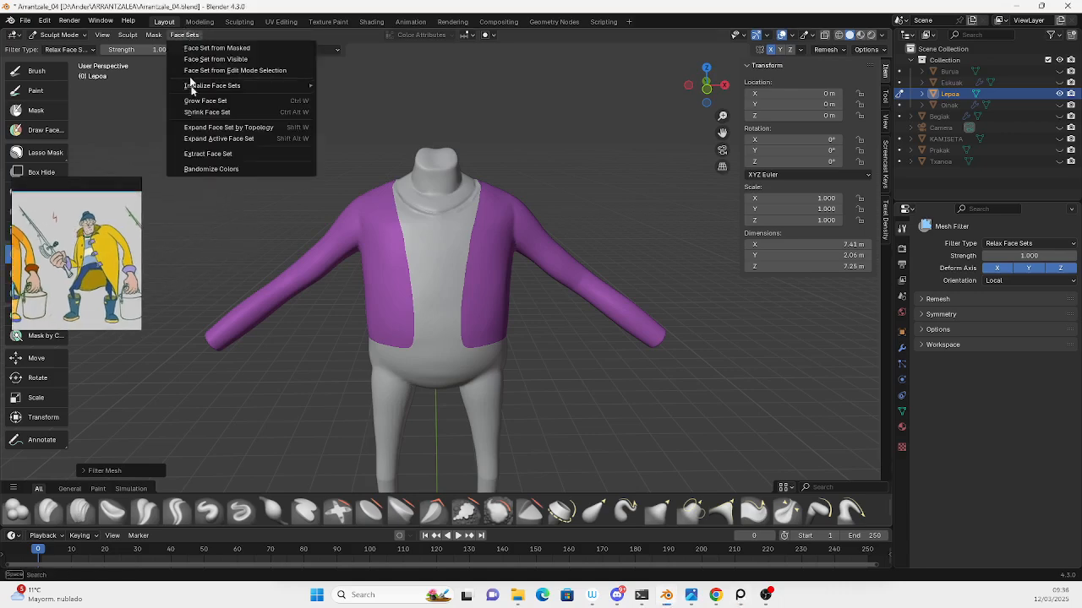
pyautogui.click(212, 153)
pyautogui.click(402, 301)
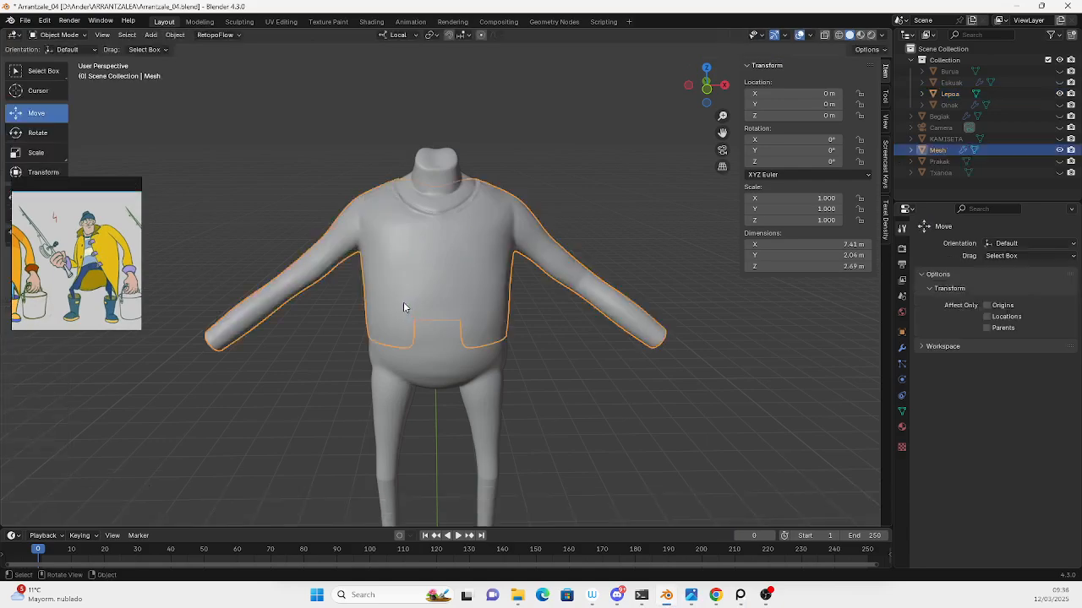
# Give the extracted jacket an outward Solidify thickness of -0.07 m.
pyautogui.moveTo(381, 181); pyautogui.dragTo(471, 290, button='middle')
pyautogui.scroll(3, 440, 259)
pyautogui.click(901, 347)
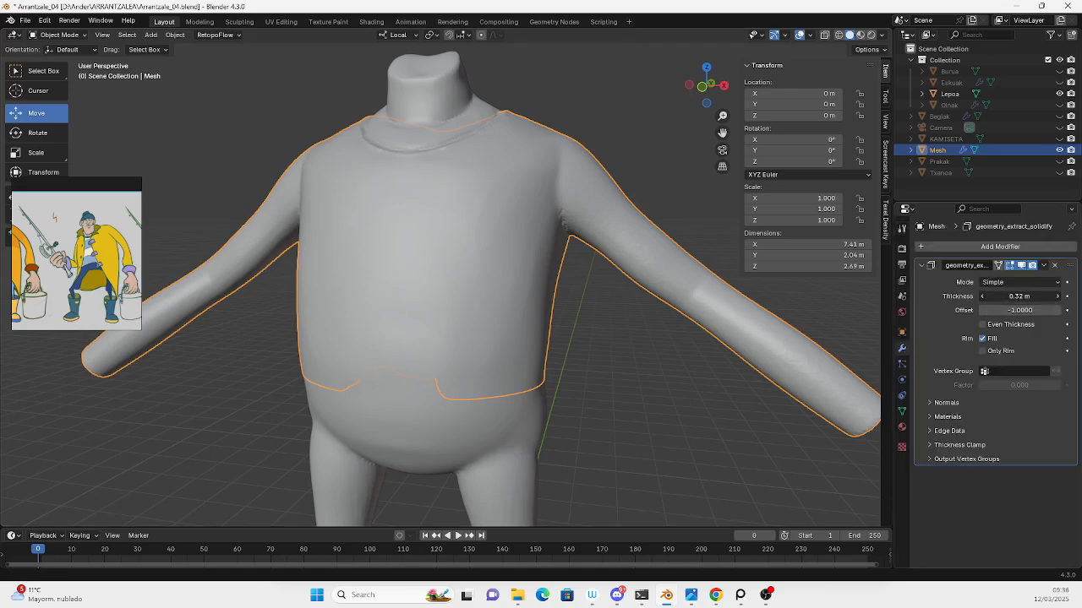
pyautogui.moveTo(1019, 297)
pyautogui.mouseDown()
pyautogui.moveTo(993, 297)
pyautogui.moveTo(1004, 297)
pyautogui.mouseUp()
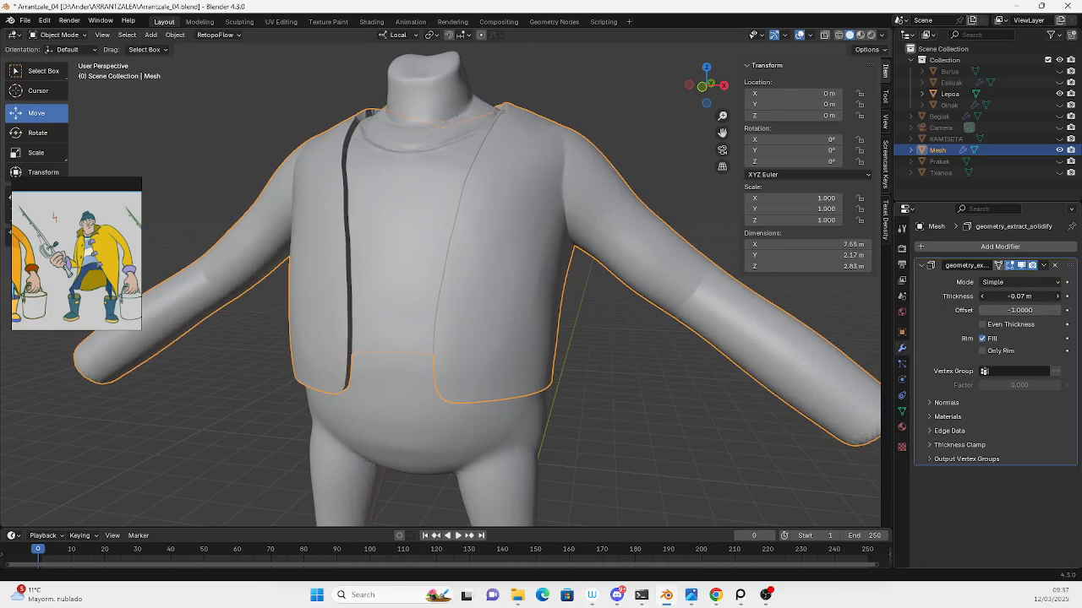
# Delete the extracted jacket mesh and reopen the Lepoa body in Sculpt Mode with the reference image off the tools.
pyautogui.press('Delete')
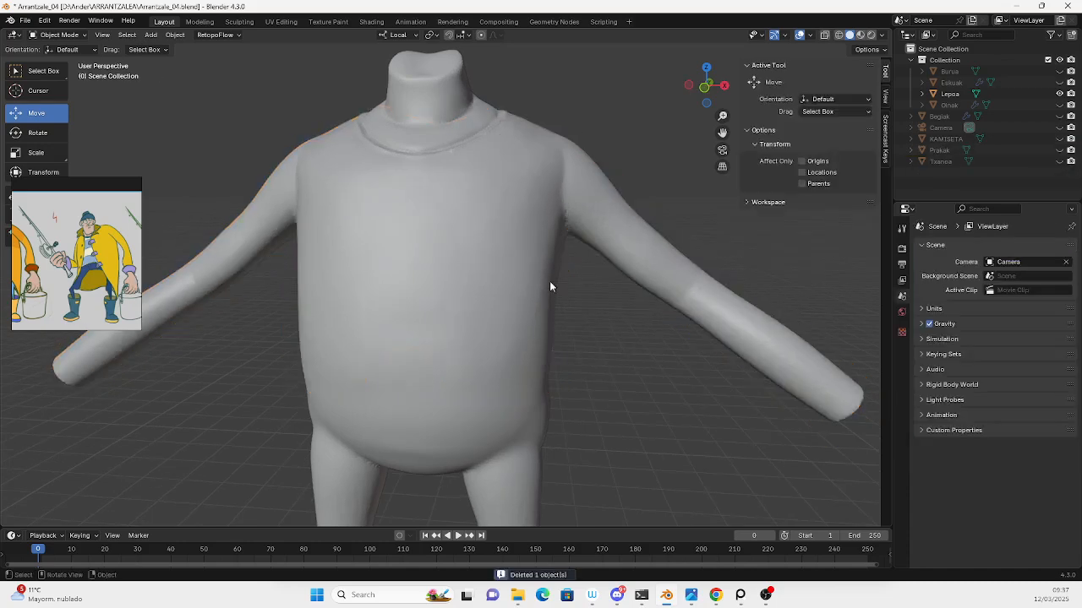
pyautogui.click(499, 263)
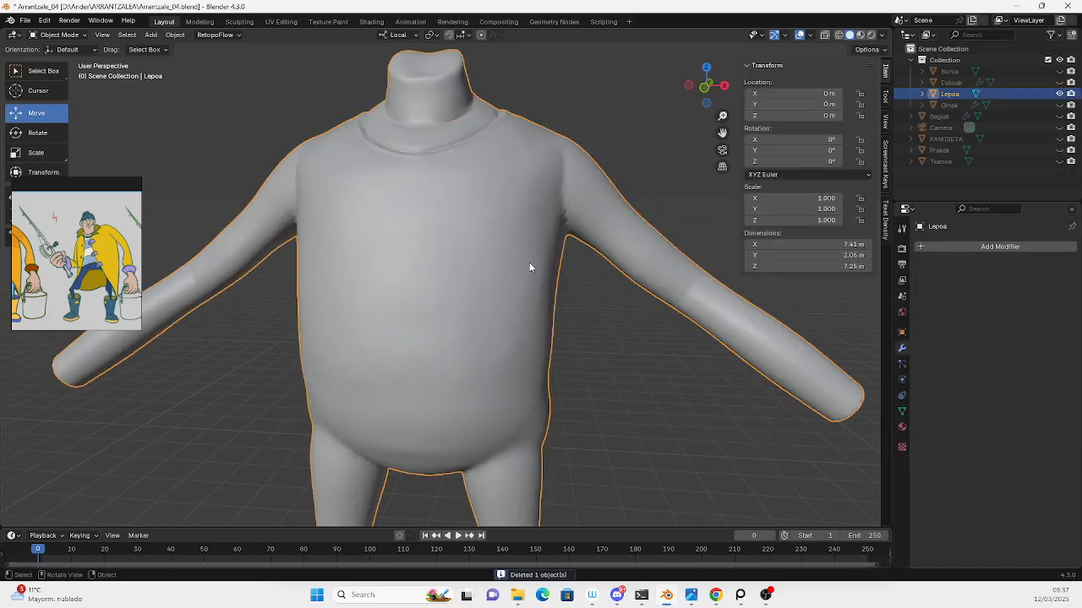
pyautogui.click(74, 34)
pyautogui.click(73, 78)
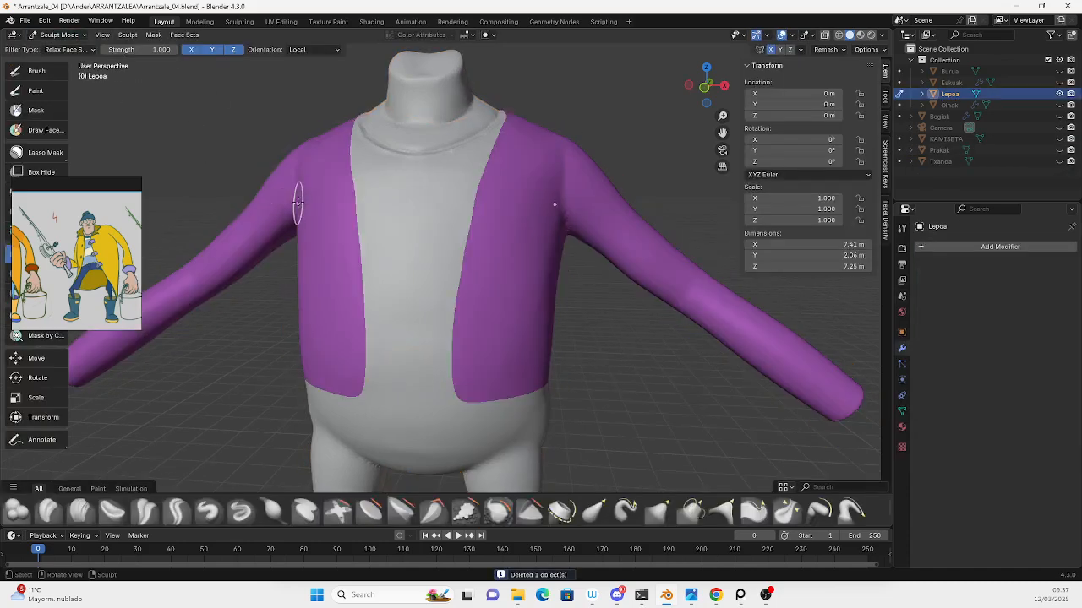
pyautogui.click(40, 254)
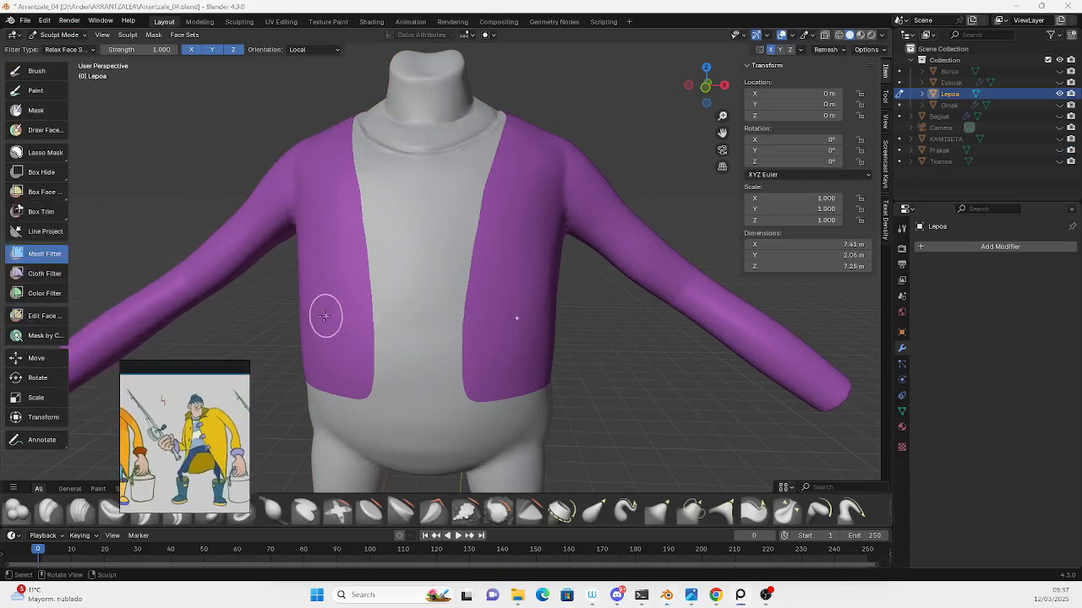
# Undo the jacket's deletion and thickness change, and check the extracted mesh in Sculpt Mode before returning to Object Mode.
pyautogui.moveTo(362, 292); pyautogui.dragTo(398, 274, button='middle')
pyautogui.hotkey('ctrl', 'z')
pyautogui.hotkey('ctrl', 'z')
pyautogui.hotkey('ctrl', 'z')
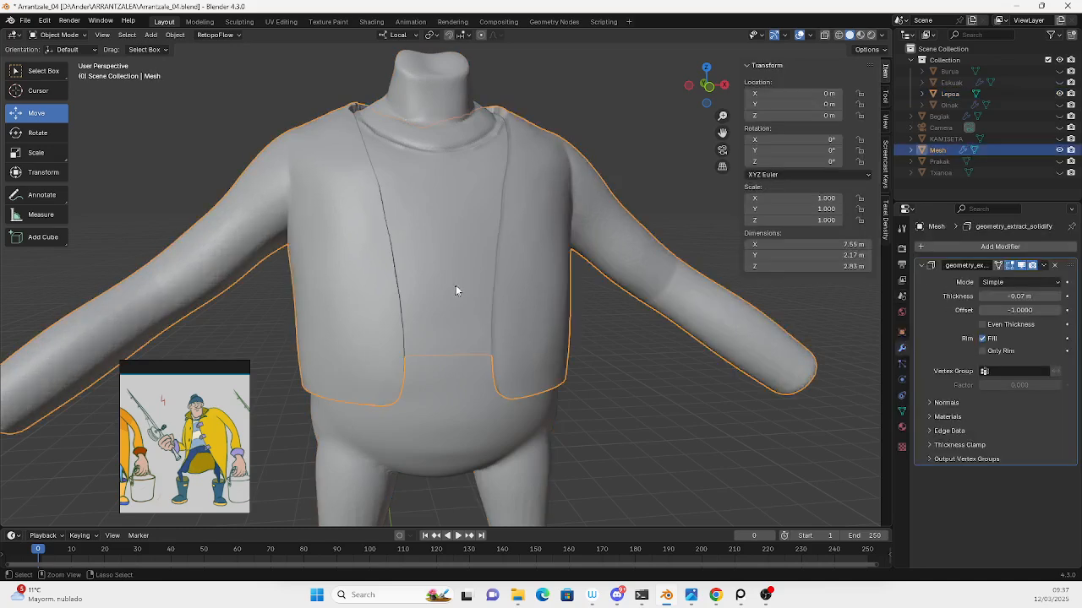
pyautogui.hotkey('ctrl', 'z')
pyautogui.click(76, 35)
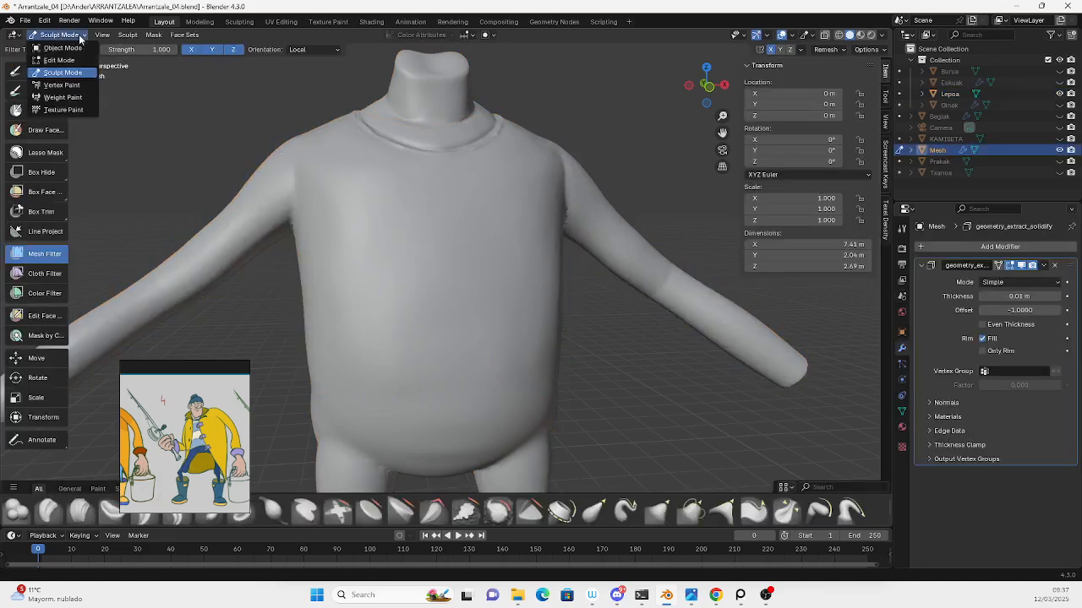
pyautogui.moveTo(304, 189); pyautogui.dragTo(289, 189, button='middle')
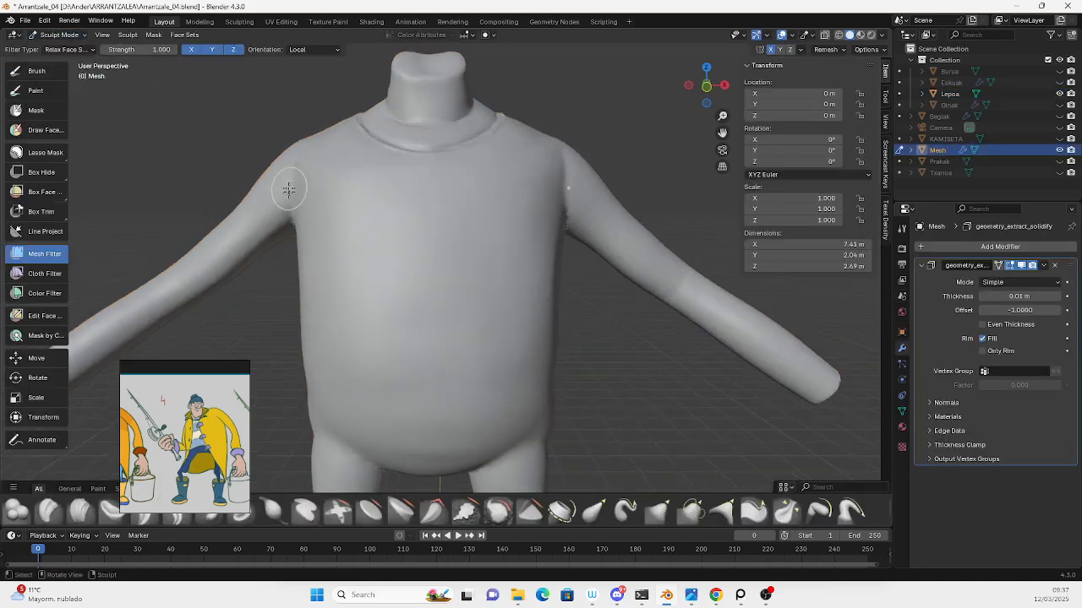
pyautogui.click(59, 35)
pyautogui.click(50, 40)
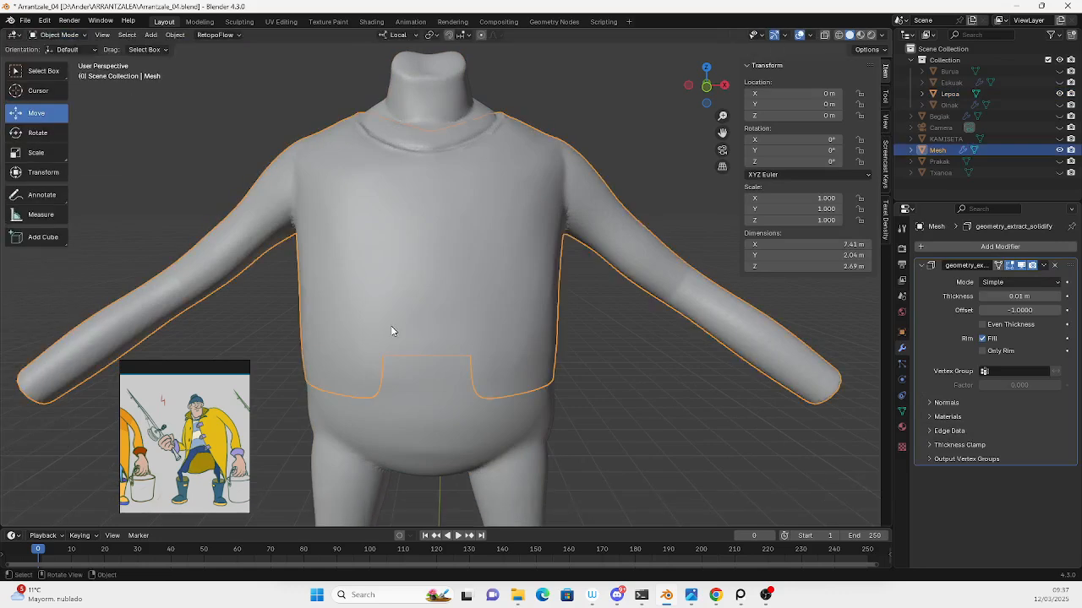
# Delete the extracted jacket mesh again and put the Lepoa body back into Sculpt Mode.
pyautogui.press('Delete')
pyautogui.click(391, 331)
pyautogui.click(81, 36)
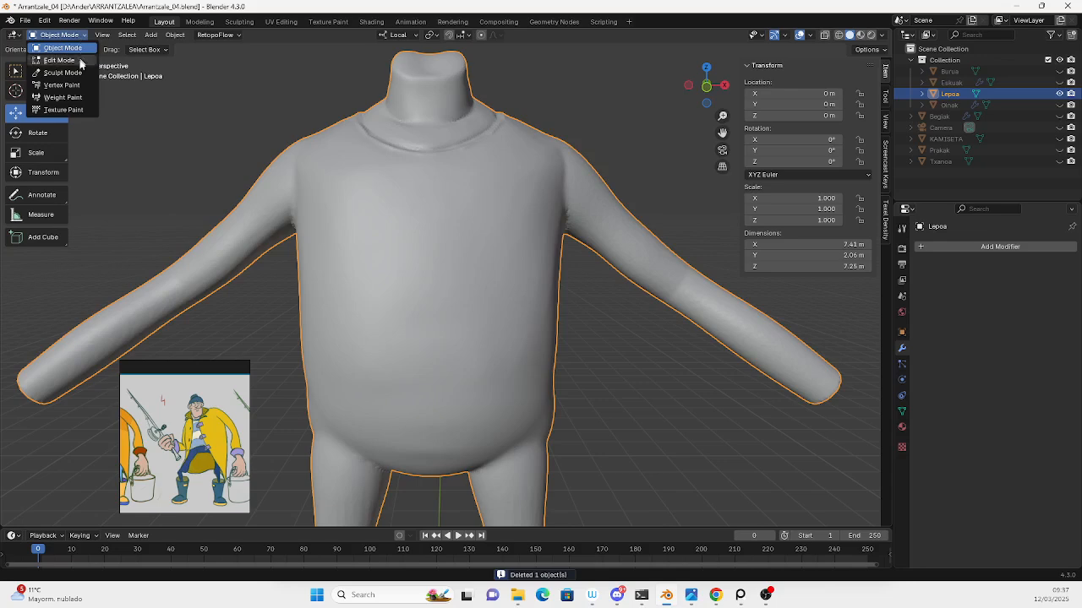
pyautogui.click(62, 73)
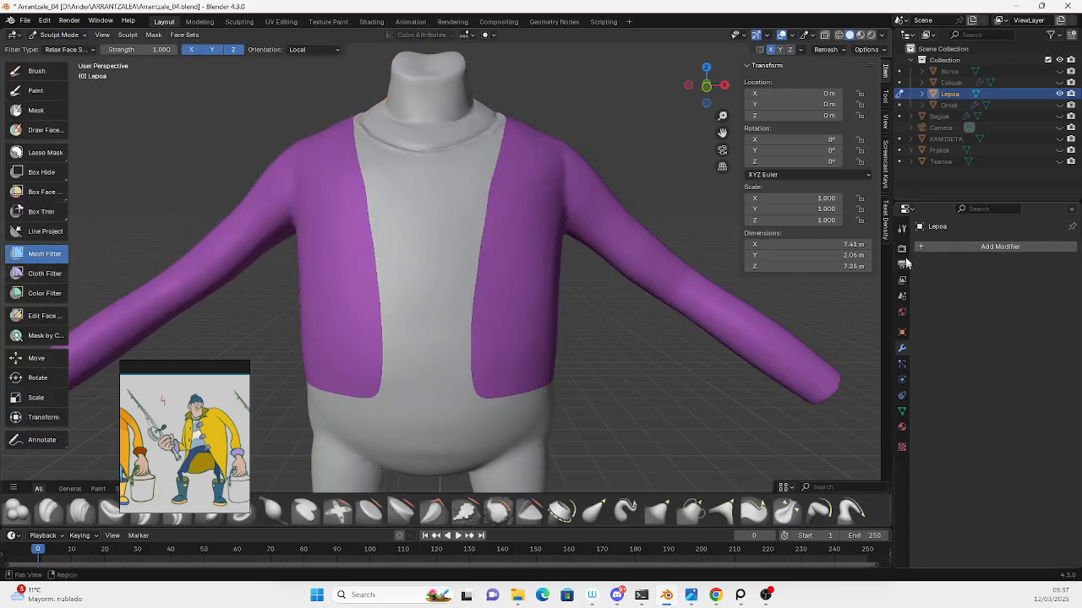
# Smooth the jacket face set borders on the Lepoa body further with the Relax Face Sets mesh filter.
pyautogui.click(901, 229)
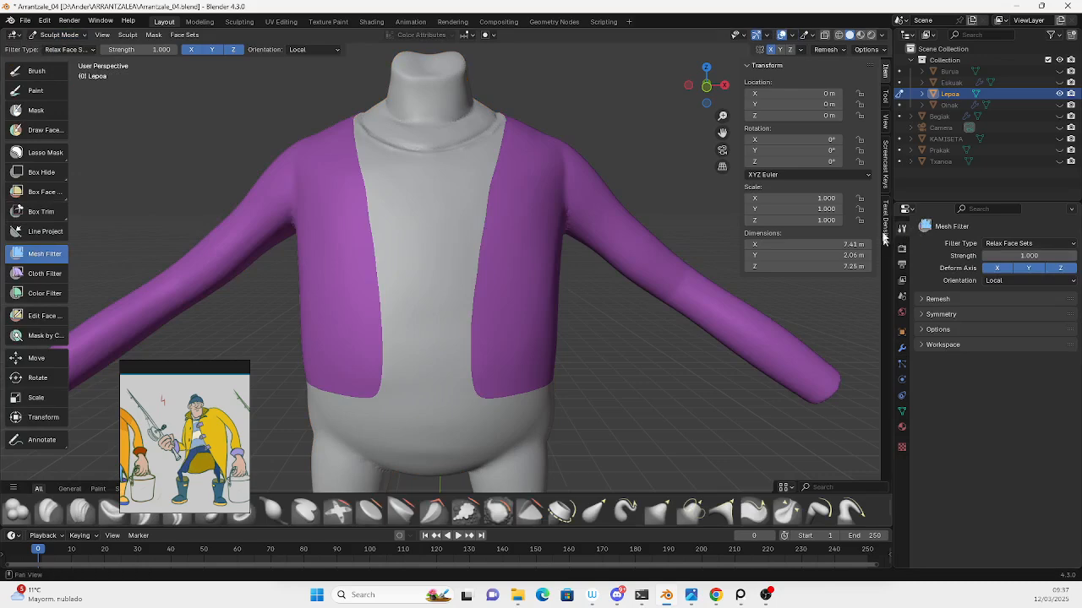
pyautogui.click(1025, 243)
pyautogui.moveTo(493, 248)
pyautogui.mouseDown()
pyautogui.moveTo(164, 296)
pyautogui.moveTo(666, 405)
pyautogui.mouseUp()
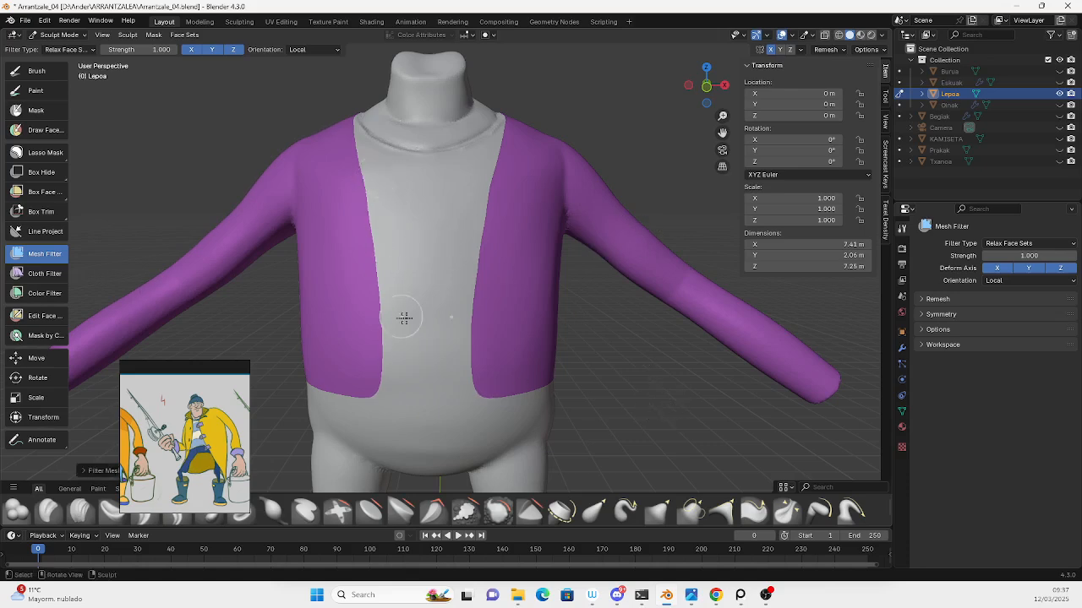
# Extract the smoothed jacket face set from the Lepoa body as its own mesh.
pyautogui.scroll(-4, 404, 318)
pyautogui.click(184, 34)
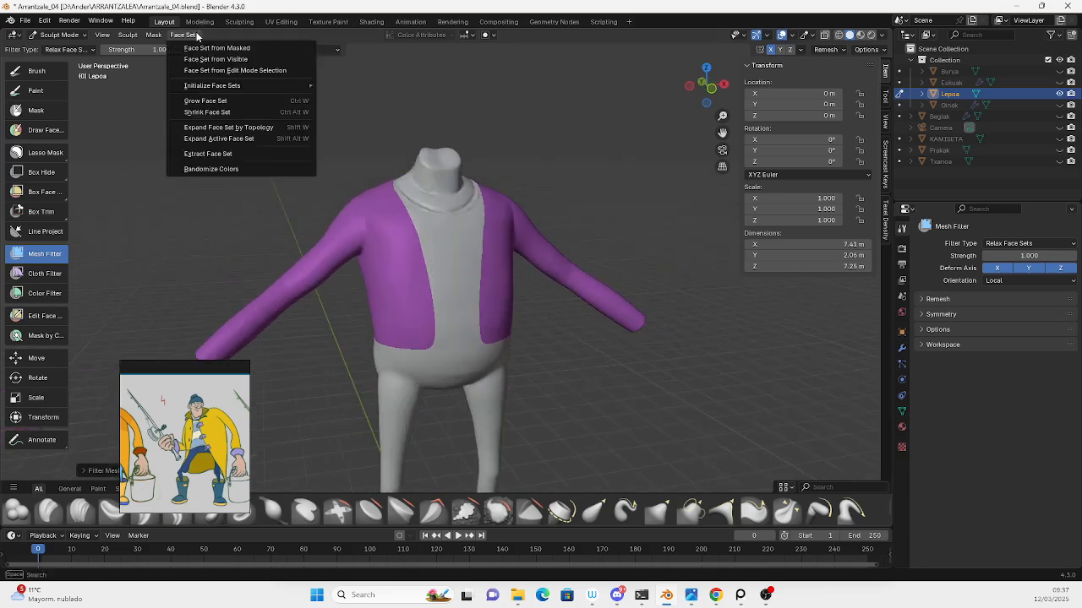
pyautogui.click(218, 144)
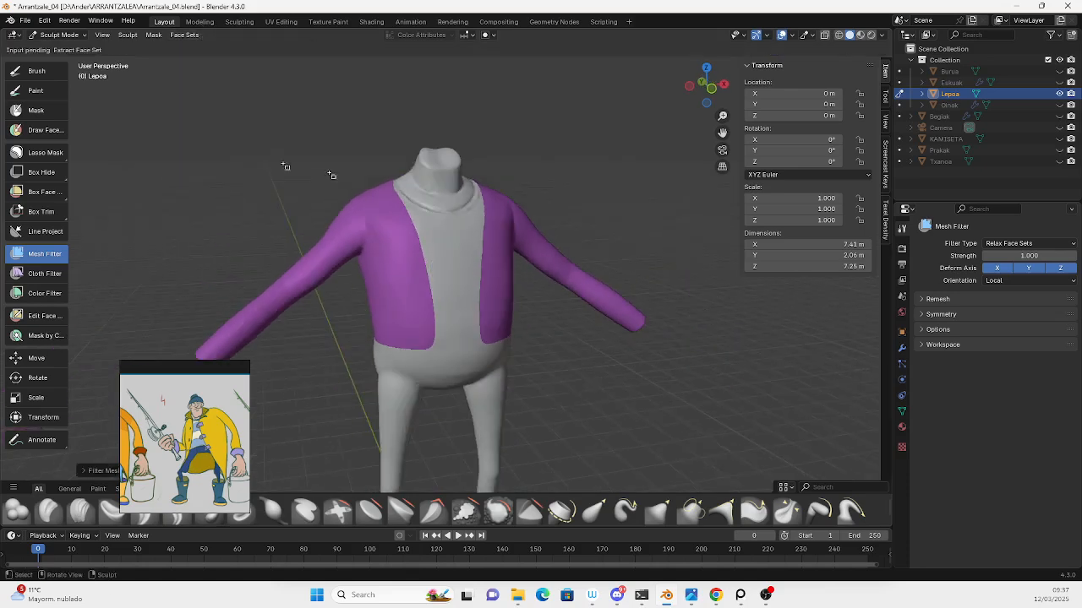
pyautogui.click(448, 269)
pyautogui.moveTo(734, 339); pyautogui.dragTo(711, 388, button='middle')
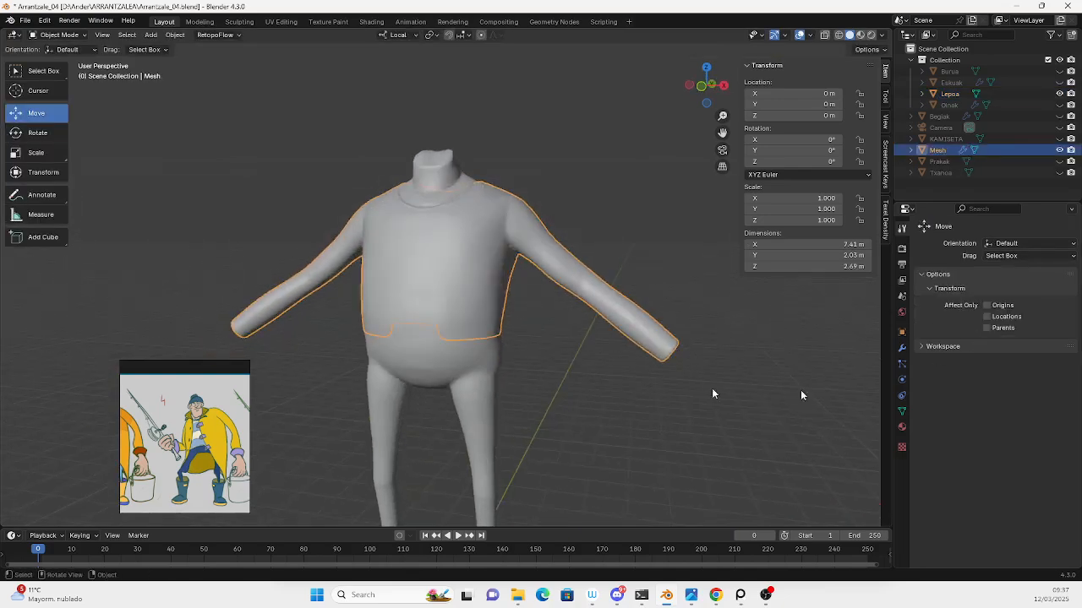
# Set the extracted jacket's Solidify thickness to -0.07 m and apply the modifier.
pyautogui.click(902, 347)
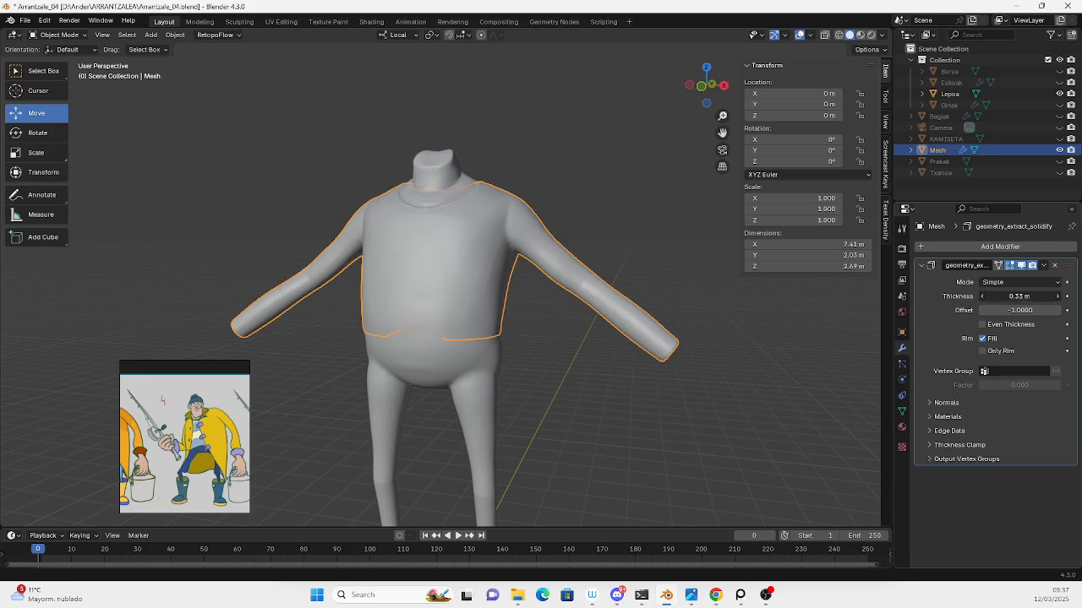
pyautogui.moveTo(1019, 295); pyautogui.dragTo(976, 295)
pyautogui.scroll(5, 649, 260)
pyautogui.scroll(-3, 674, 282)
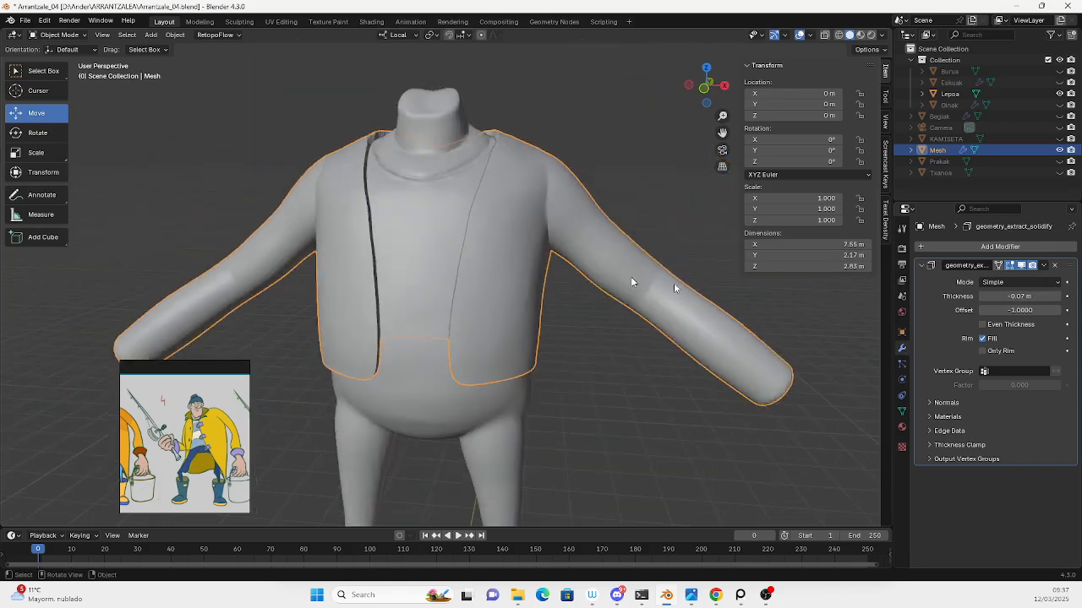
pyautogui.click(1045, 265)
pyautogui.click(1018, 277)
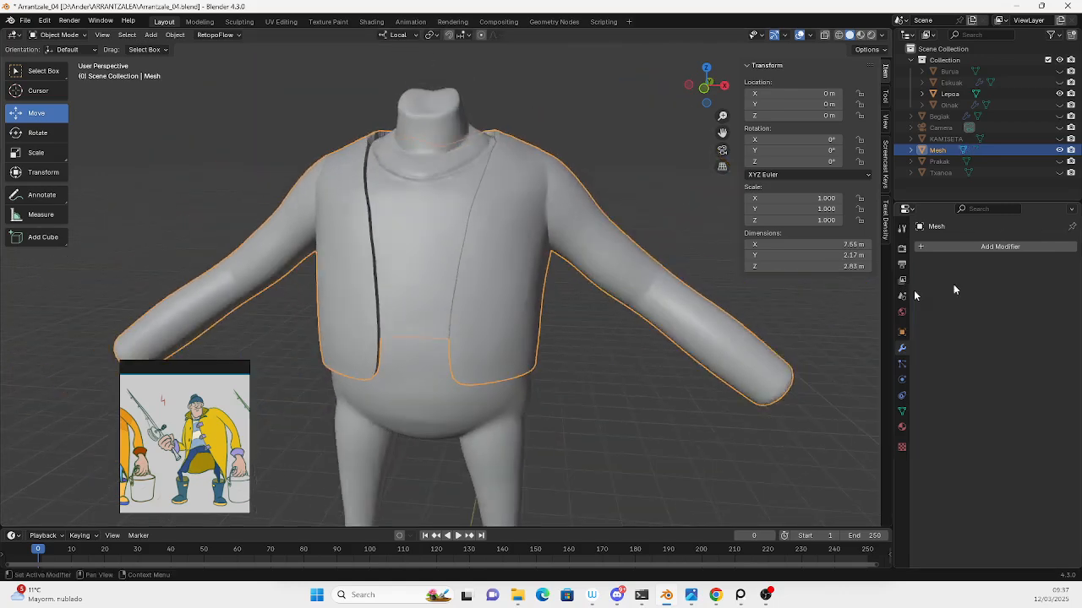
# Check the normals of the jacket and body with the Face Orientation overlay, and switch the overlay off again.
pyautogui.click(809, 36)
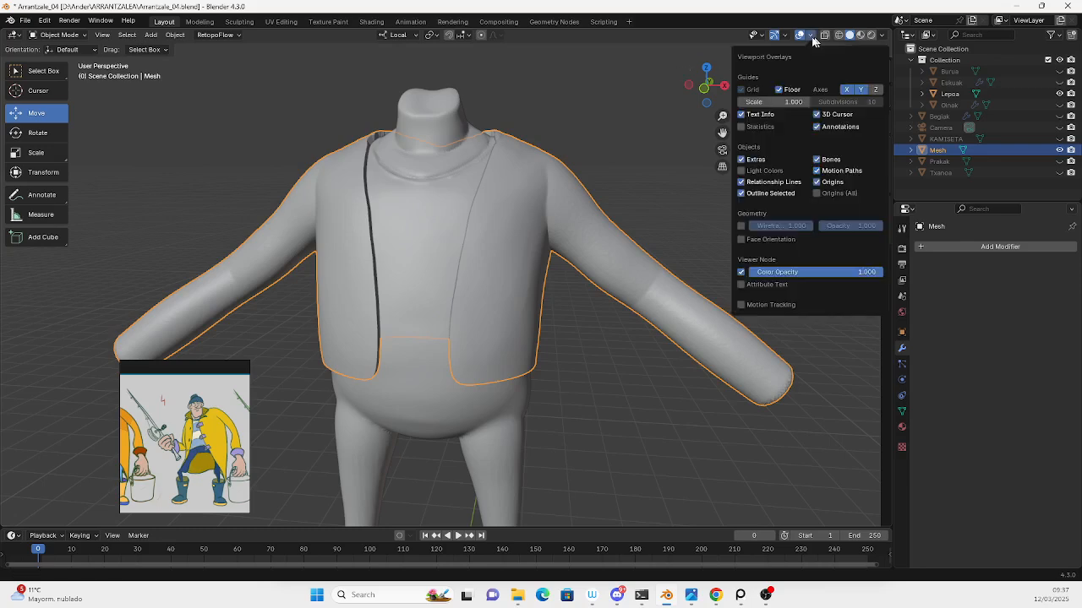
pyautogui.click(740, 242)
pyautogui.moveTo(470, 288); pyautogui.dragTo(459, 253, button='middle')
pyautogui.scroll(-5, 500, 261)
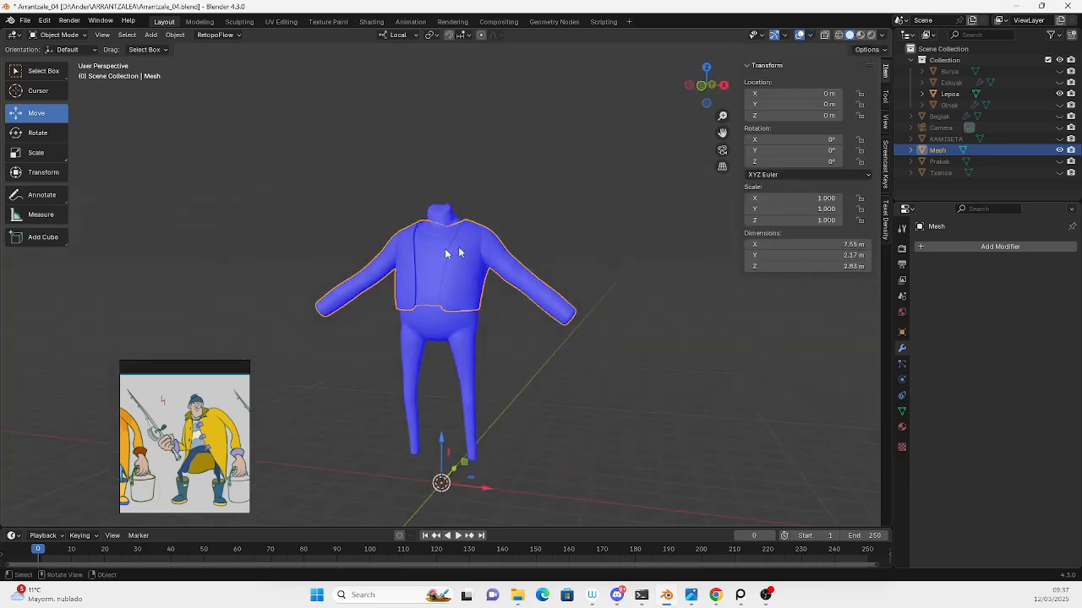
pyautogui.click(810, 37)
pyautogui.click(752, 241)
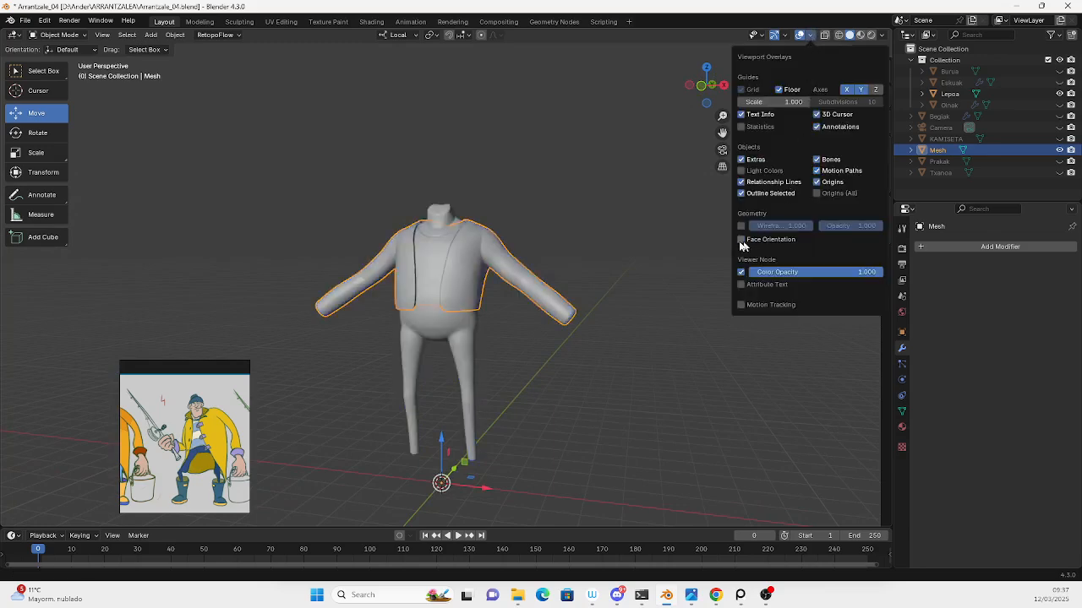
pyautogui.scroll(5, 380, 278)
pyautogui.moveTo(470, 281); pyautogui.dragTo(417, 278, button='middle')
pyautogui.press('Tab')
pyautogui.press('Tab')
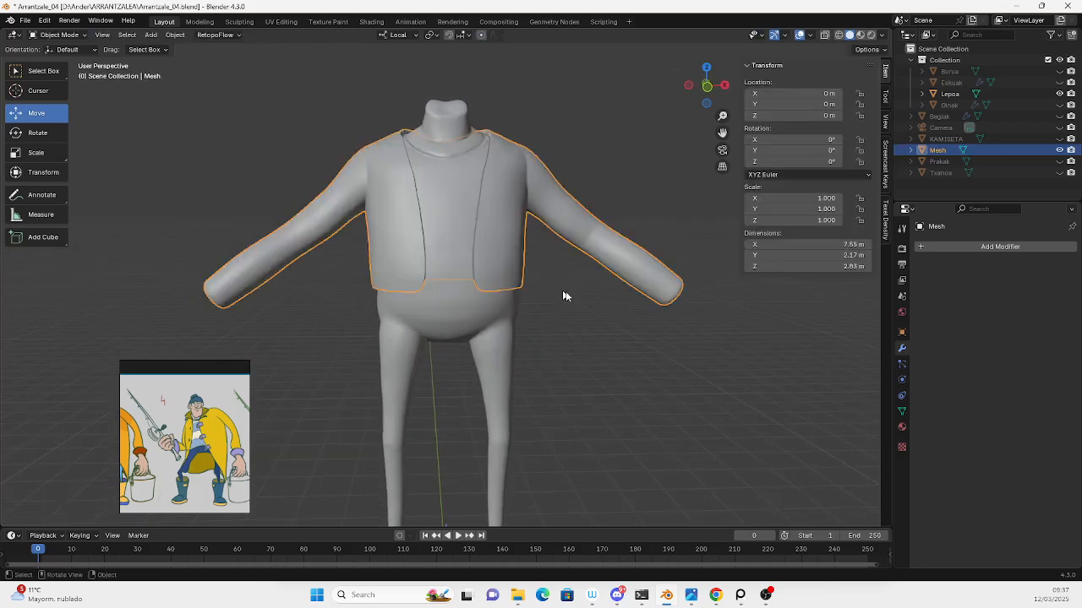
pyautogui.moveTo(567, 292); pyautogui.dragTo(566, 290, button='middle')
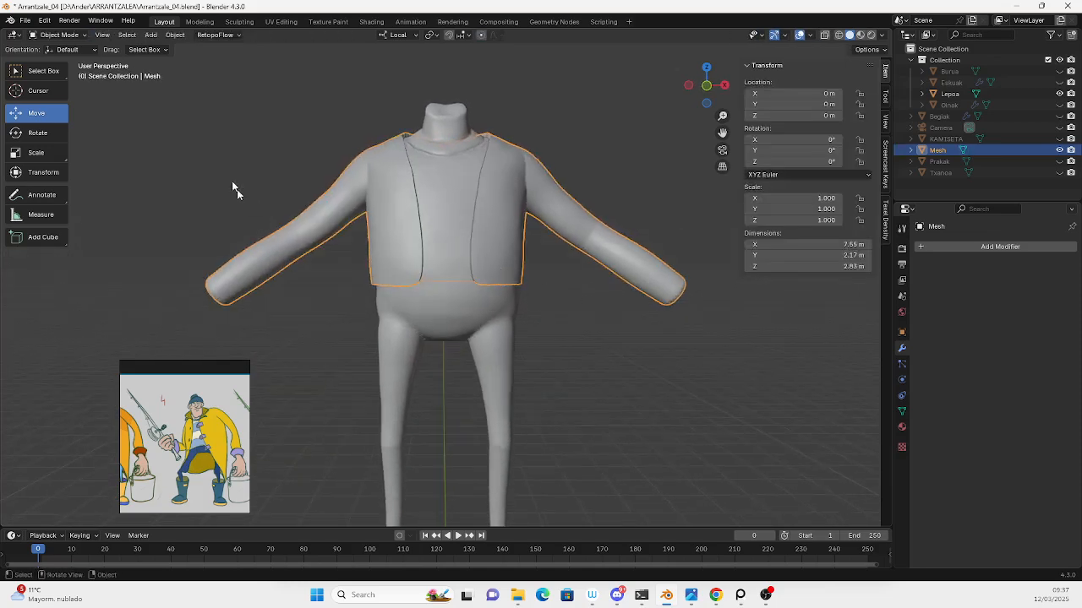
# Put the jacket mesh into Sculpt Mode in front view and box-mask its lower part on both front panels.
pyautogui.click(57, 36)
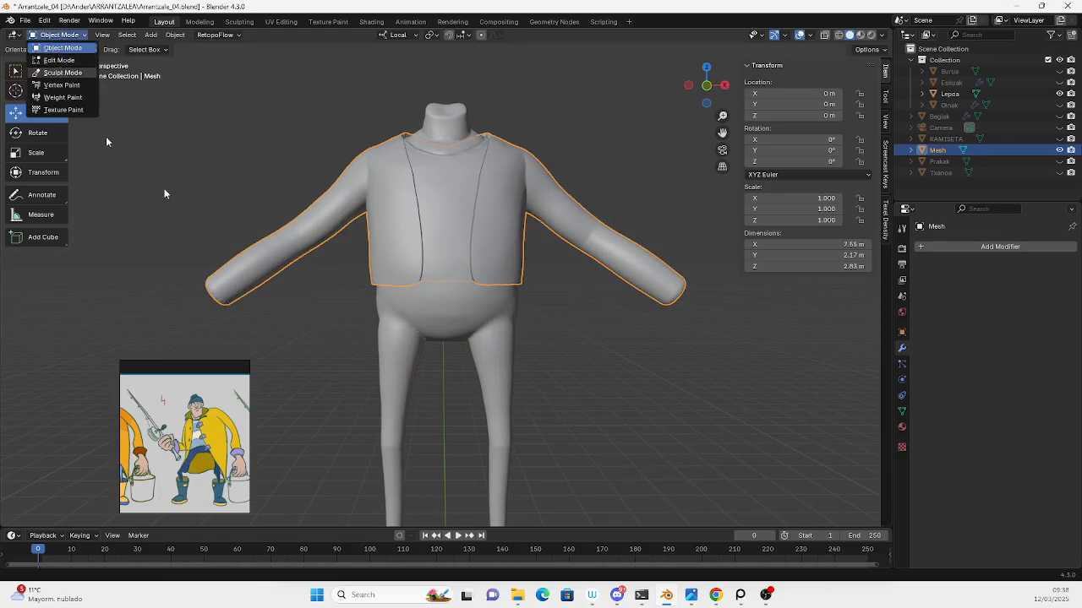
pyautogui.click(63, 73)
pyautogui.press('`')
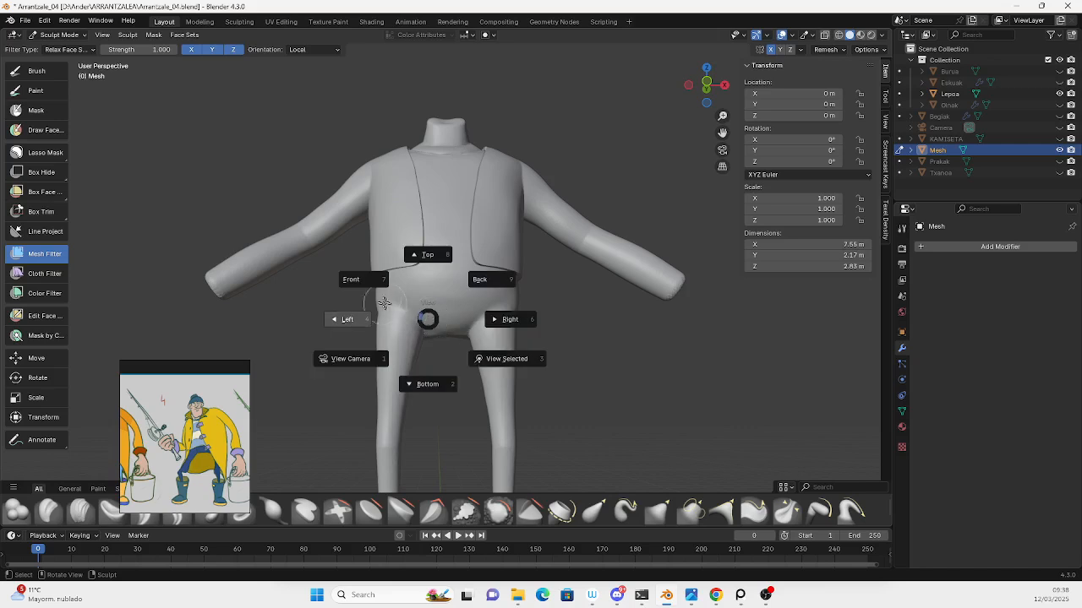
pyautogui.click(353, 279)
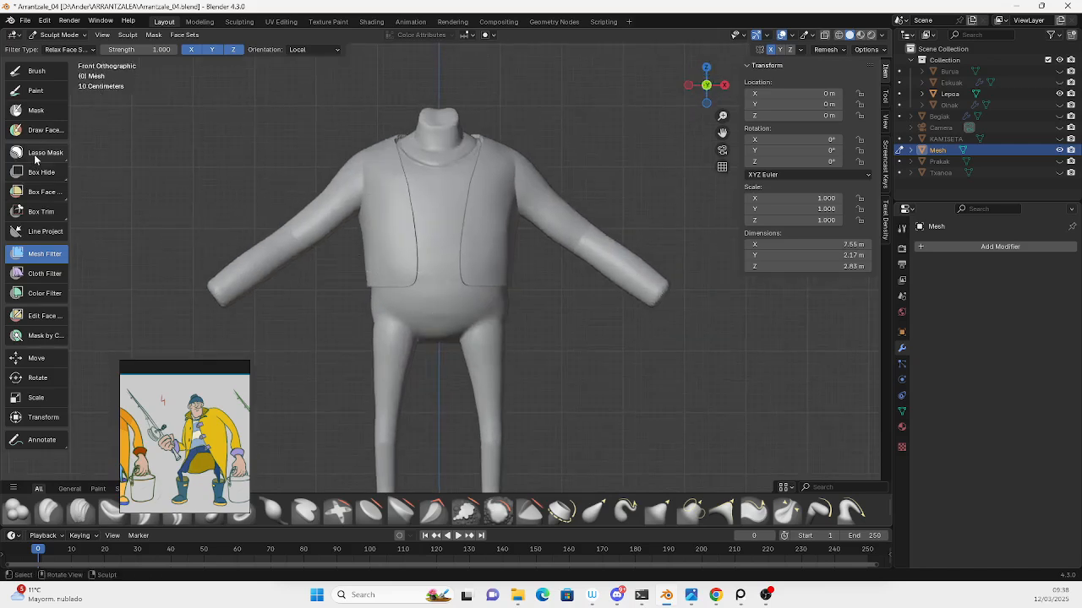
pyautogui.moveTo(34, 158); pyautogui.dragTo(39, 170)
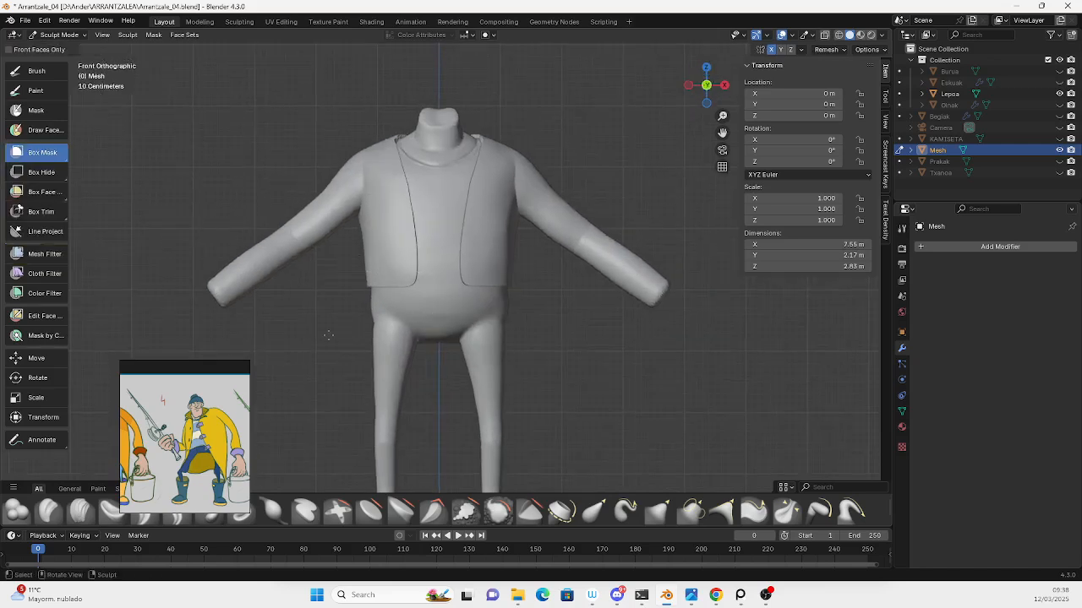
pyautogui.moveTo(327, 335); pyautogui.dragTo(528, 271)
pyautogui.moveTo(336, 315); pyautogui.dragTo(533, 237)
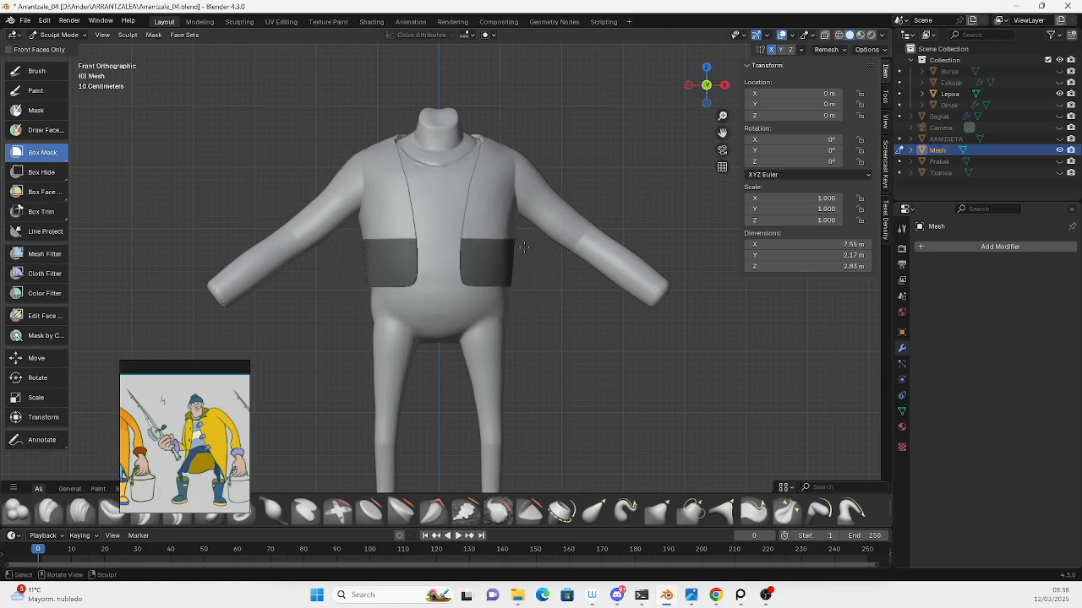
# Invert the mask and move the jacket's unmasked lower part straight down, lengthening it into a coat that reaches over the upper legs.
pyautogui.click(154, 34)
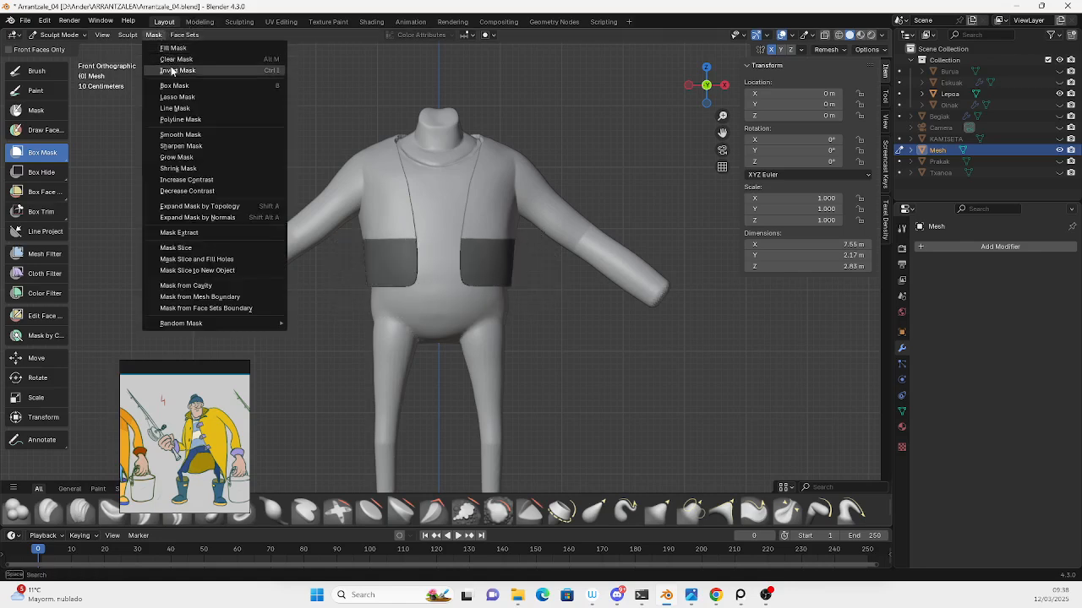
pyautogui.click(173, 70)
pyautogui.keyDown('shift'); pyautogui.moveTo(136, 351); pyautogui.dragTo(148, 296, button='middle'); pyautogui.keyUp('shift')
pyautogui.click(37, 397)
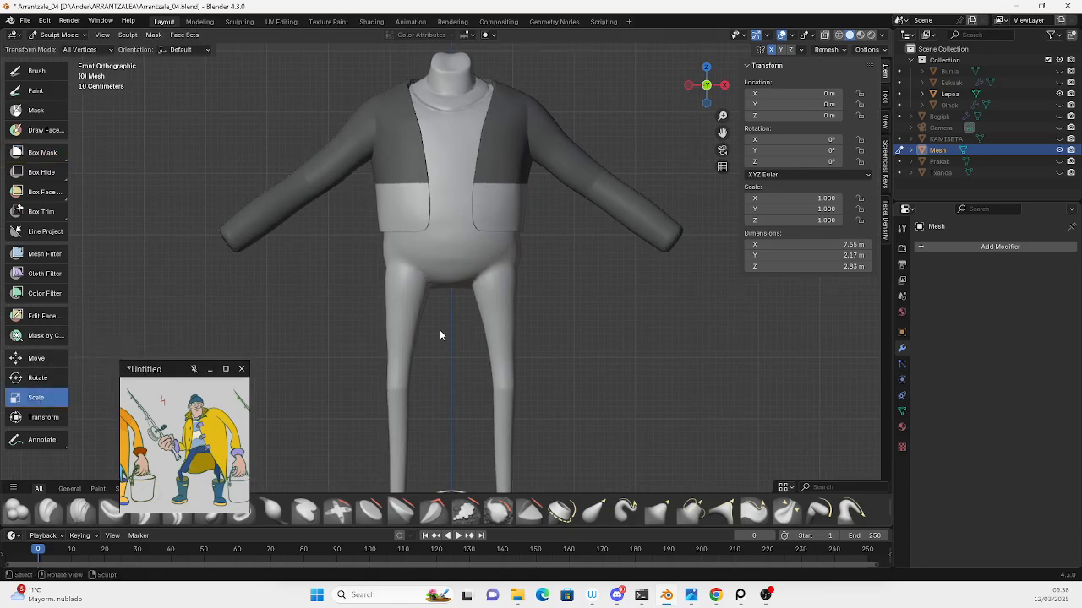
pyautogui.scroll(-2, 440, 329)
pyautogui.click(868, 49)
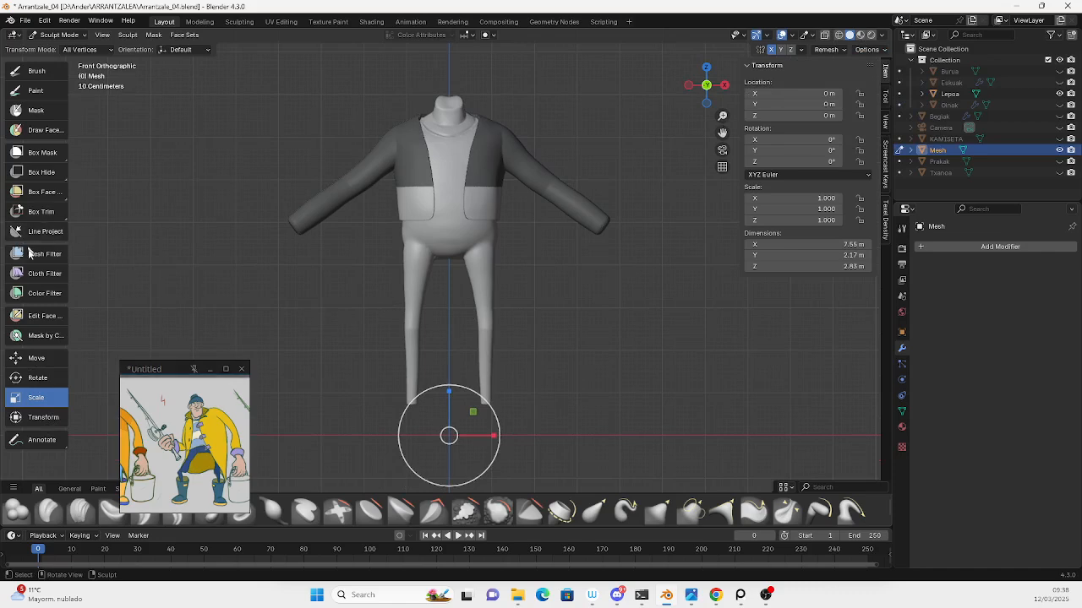
pyautogui.click(38, 359)
pyautogui.scroll(-3, 430, 391)
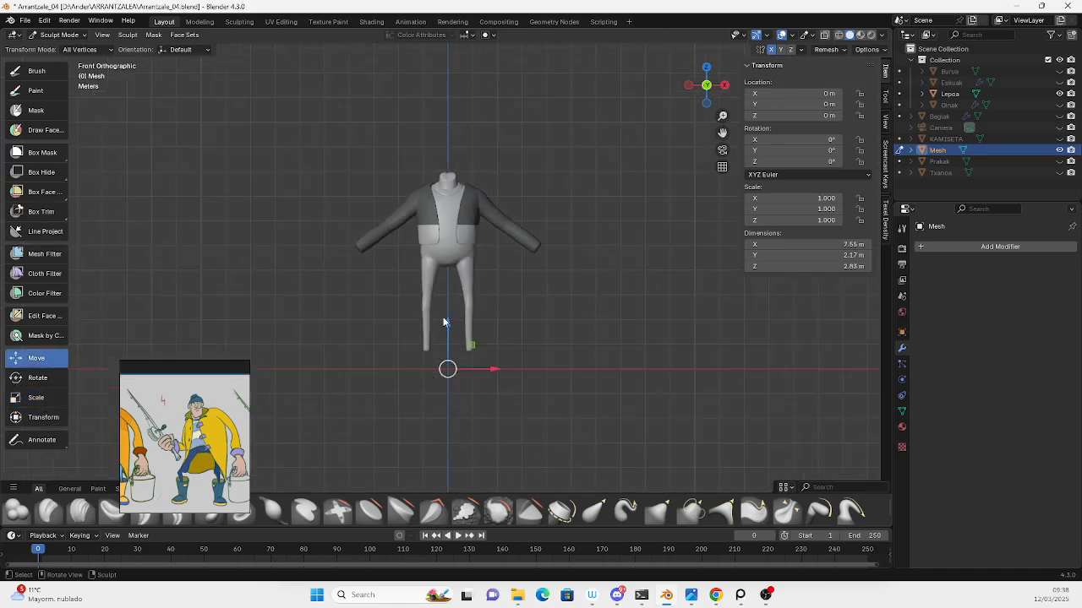
pyautogui.moveTo(443, 322); pyautogui.dragTo(444, 372)
pyautogui.scroll(7, 466, 320)
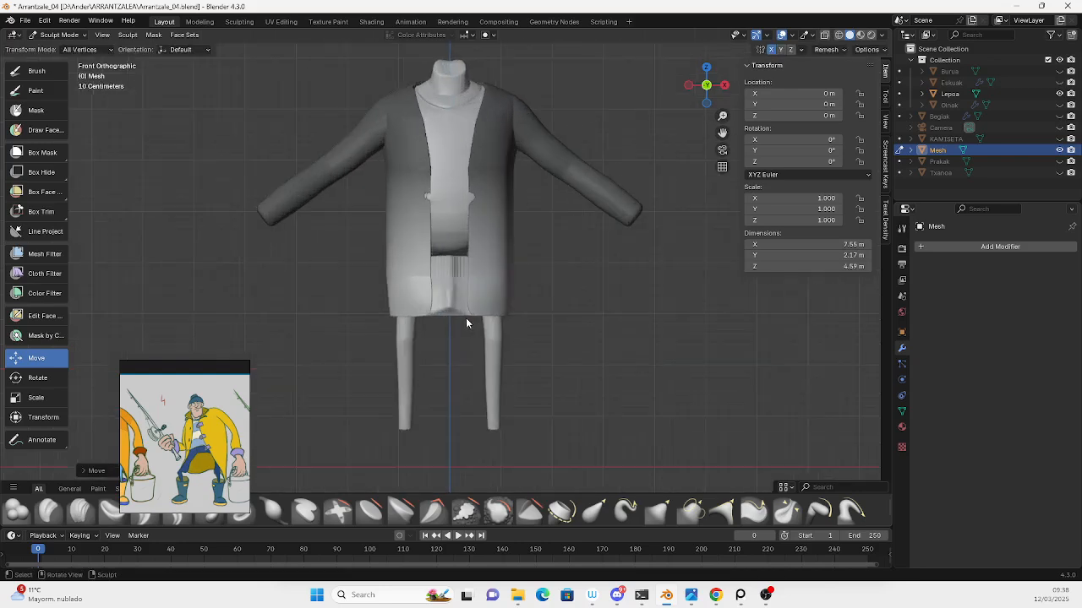
pyautogui.moveTo(466, 319); pyautogui.dragTo(547, 309, button='middle')
pyautogui.scroll(-5, 532, 305)
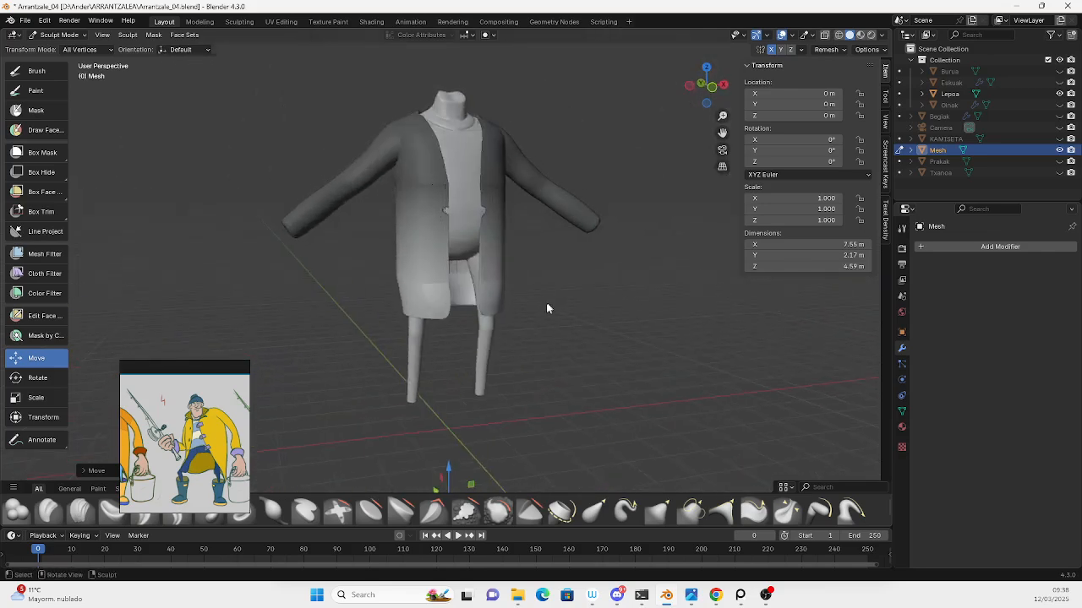
# Clear the jacket's mask and voxel-remesh it with a voxel size of 0.0185 m.
pyautogui.click(153, 34)
pyautogui.click(166, 64)
pyautogui.moveTo(436, 210); pyautogui.dragTo(416, 215, button='middle')
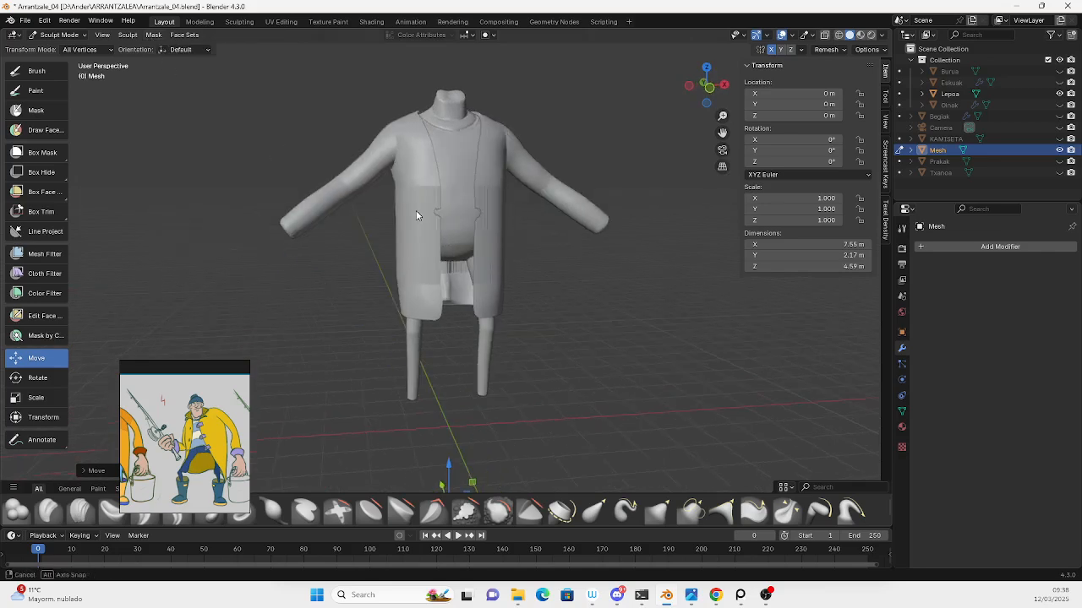
pyautogui.press('r')
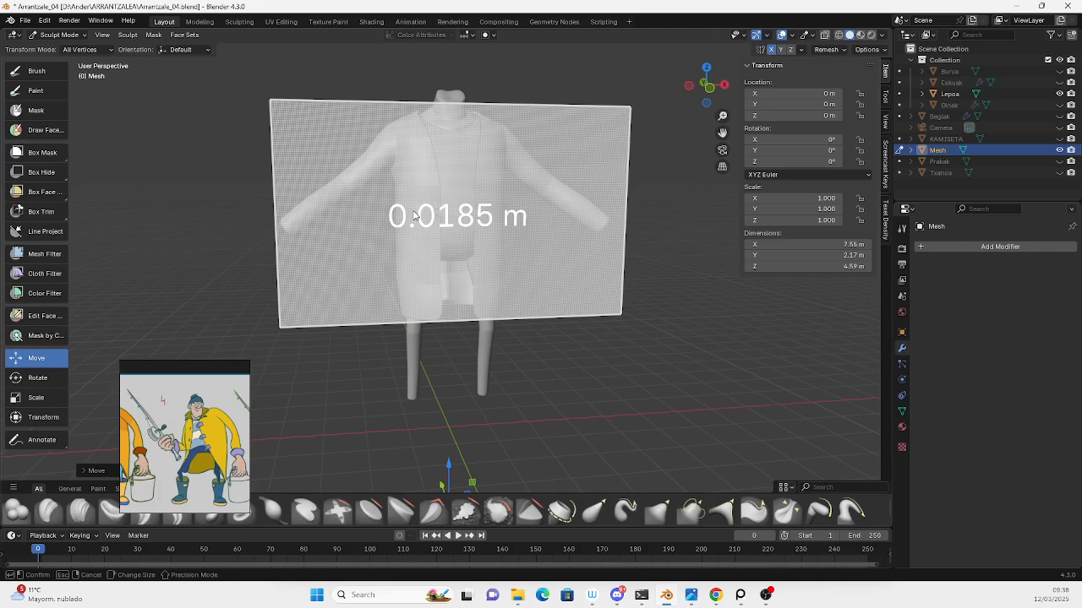
pyautogui.click(413, 216)
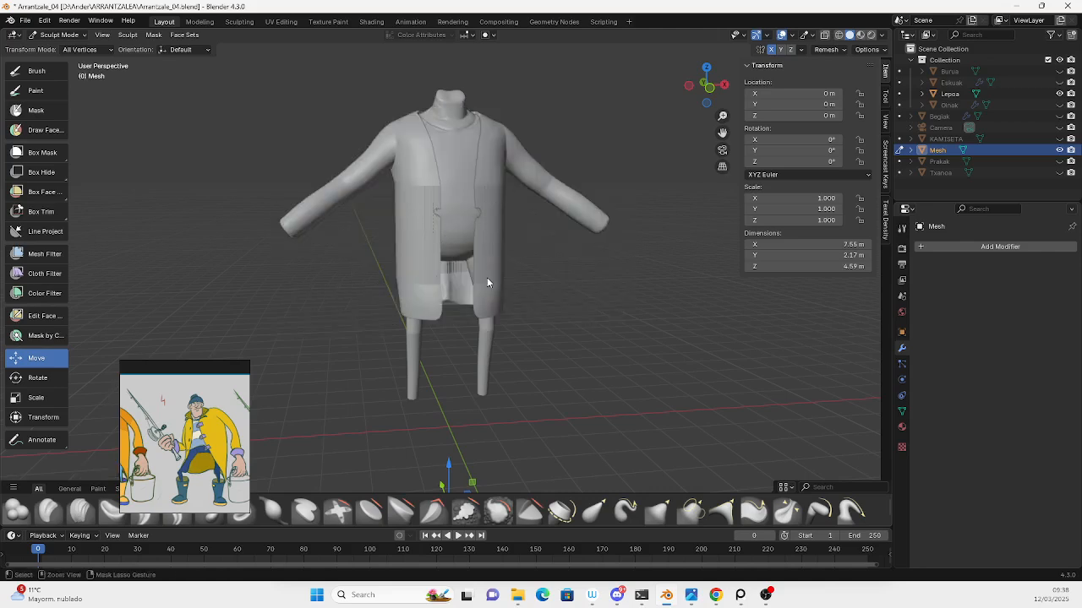
pyautogui.moveTo(491, 274); pyautogui.dragTo(523, 267, button='middle')
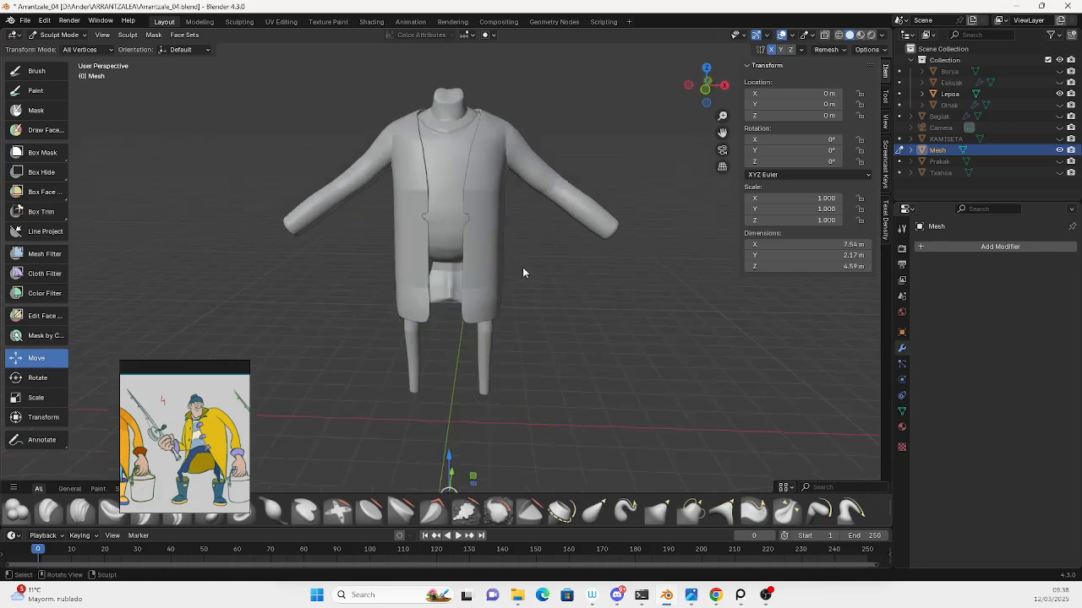
pyautogui.scroll(5, 490, 246)
pyautogui.moveTo(471, 178); pyautogui.dragTo(546, 180, button='middle')
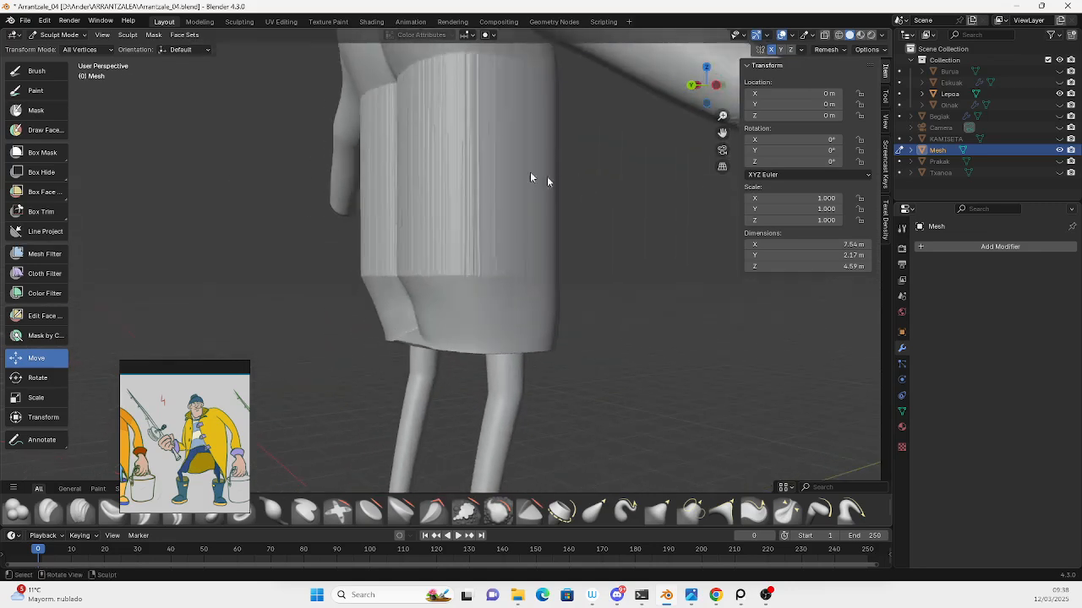
pyautogui.moveTo(119, 182); pyautogui.dragTo(314, 250, button='middle')
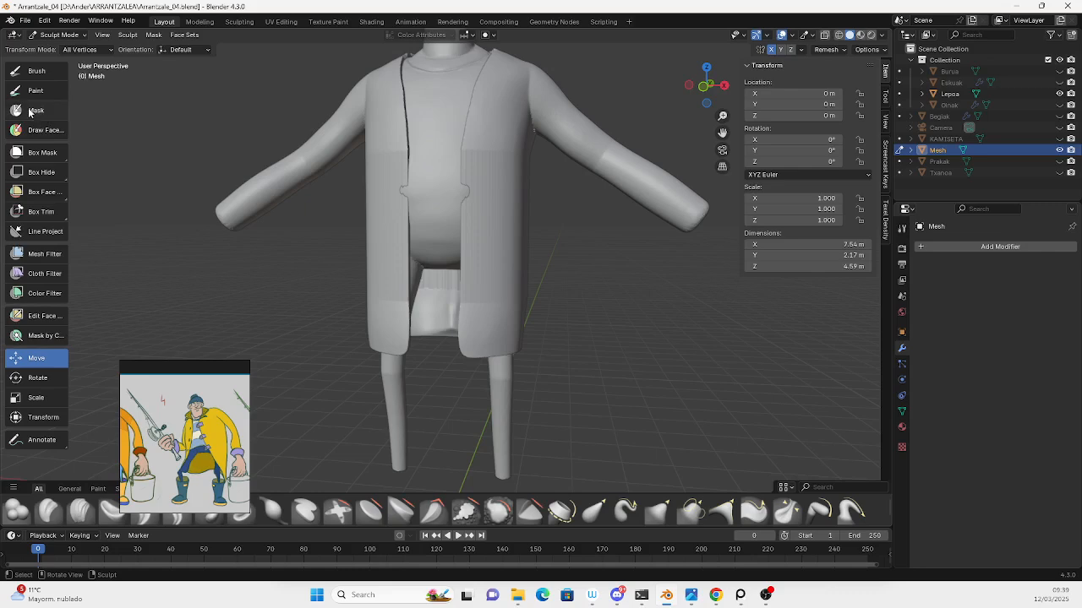
# With the Grab brush active, smooth out the stretched ridges and the seam across the coat's back.
pyautogui.click(45, 76)
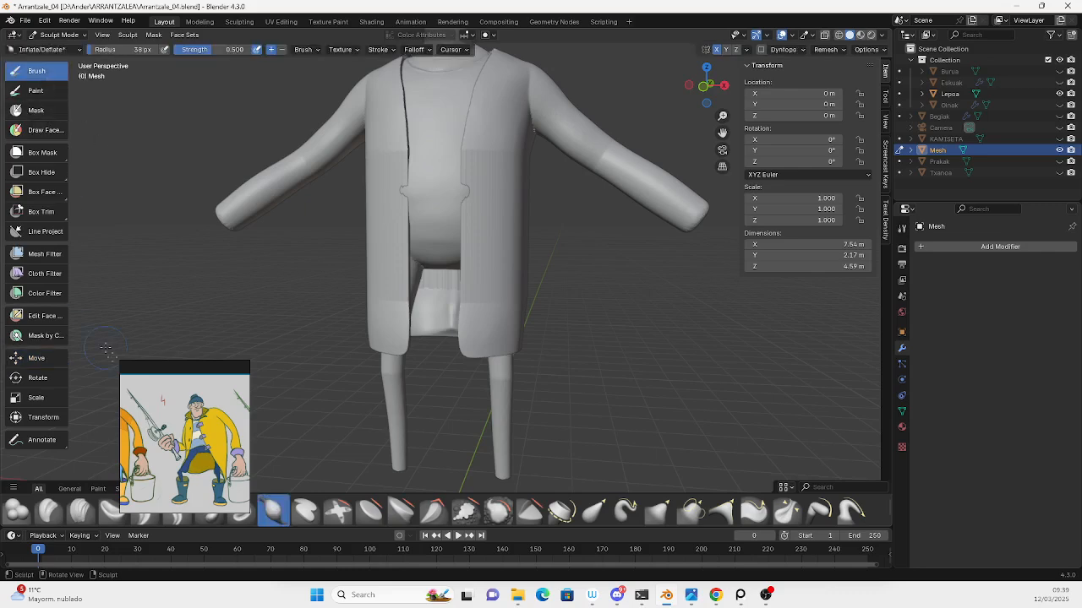
pyautogui.moveTo(166, 439); pyautogui.dragTo(158, 305, button='right')
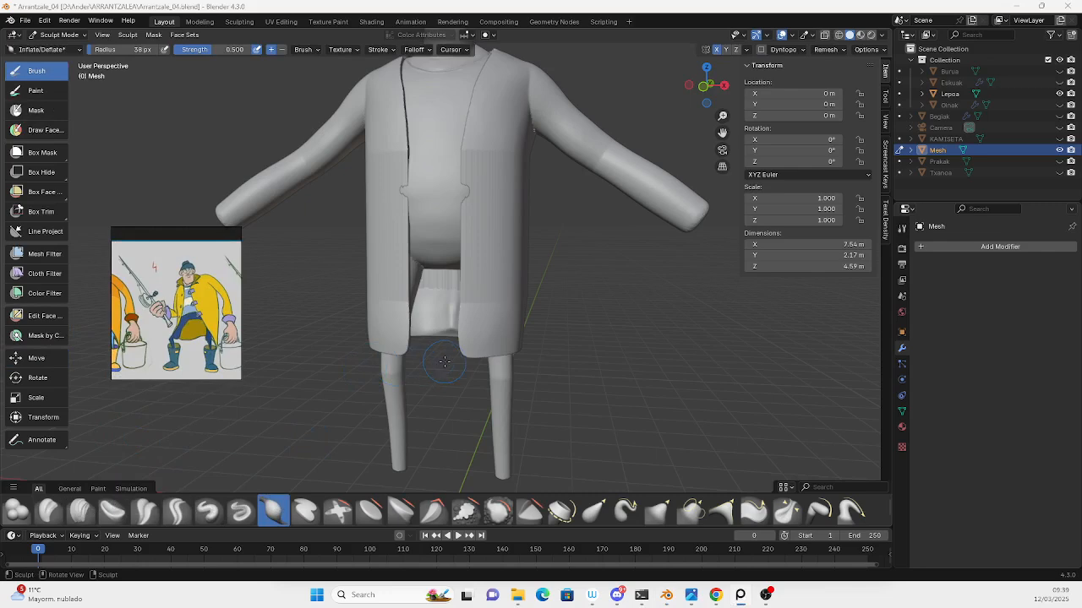
pyautogui.moveTo(490, 340); pyautogui.dragTo(499, 338, button='middle')
pyautogui.press('g')
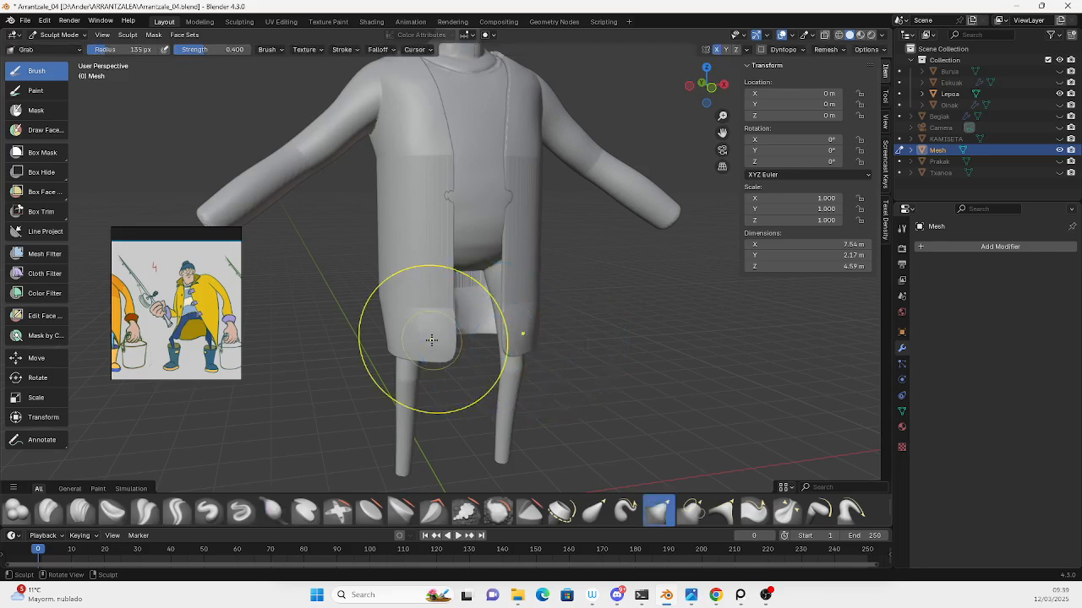
pyautogui.moveTo(522, 296)
pyautogui.mouseDown(button='middle')
pyautogui.moveTo(508, 289)
pyautogui.moveTo(495, 314)
pyautogui.moveTo(448, 309)
pyautogui.moveTo(427, 329)
pyautogui.moveTo(456, 351)
pyautogui.mouseUp(button='middle')
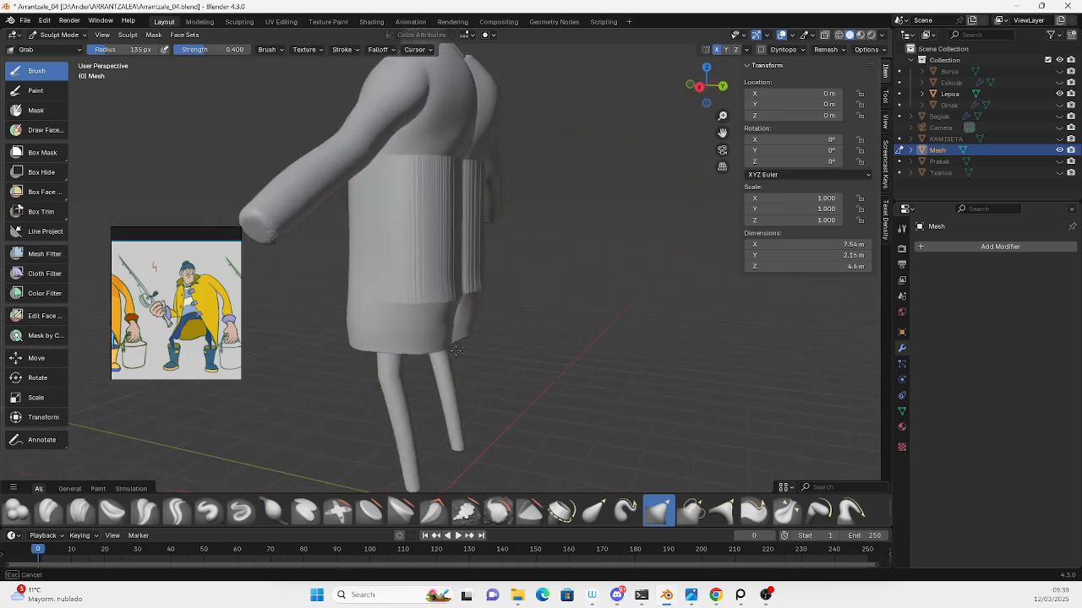
pyautogui.moveTo(455, 350); pyautogui.dragTo(459, 350)
pyautogui.moveTo(443, 307); pyautogui.dragTo(433, 309)
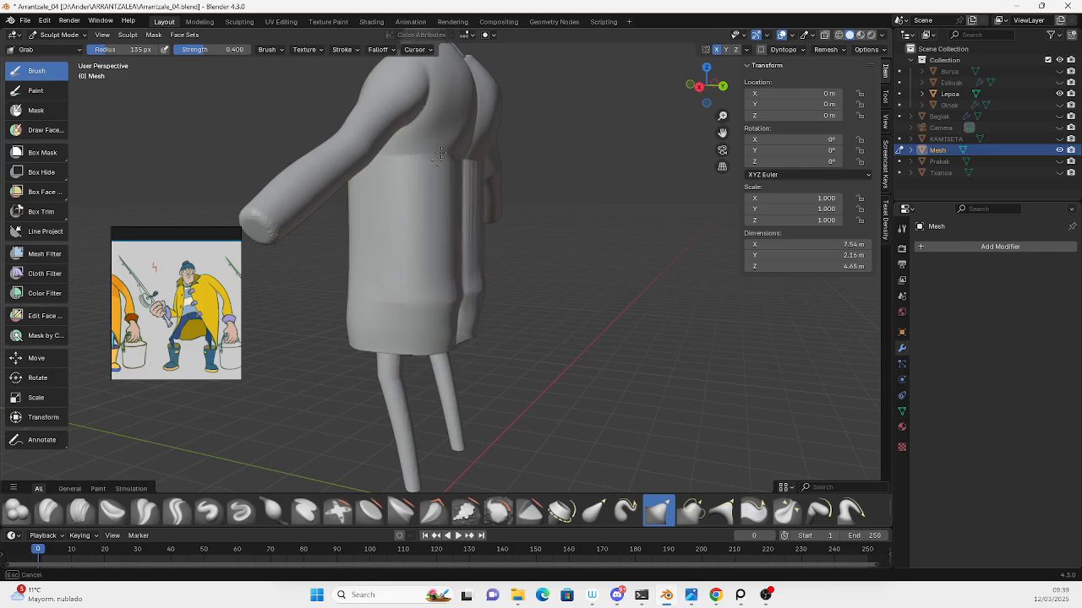
pyautogui.moveTo(440, 155); pyautogui.dragTo(438, 160)
pyautogui.moveTo(441, 194); pyautogui.dragTo(473, 192, button='middle')
pyautogui.moveTo(466, 173); pyautogui.dragTo(459, 170)
pyautogui.moveTo(475, 265)
pyautogui.mouseDown(button='middle')
pyautogui.moveTo(436, 272)
pyautogui.moveTo(427, 290)
pyautogui.moveTo(465, 294)
pyautogui.mouseUp(button='middle')
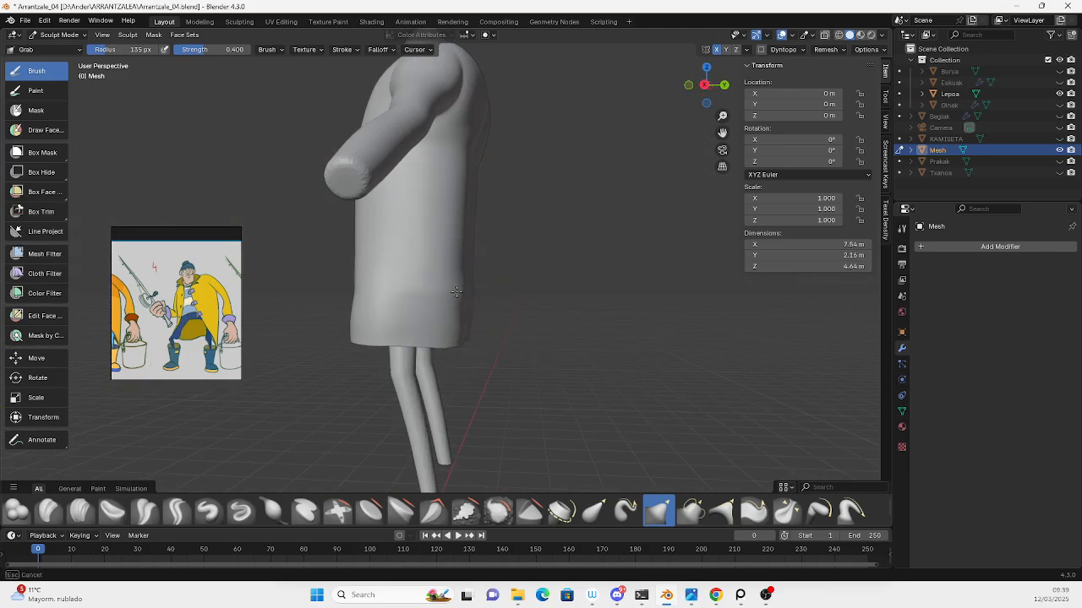
# Smooth the remaining steps along the coat's lower side and front opening edges down to the hem.
pyautogui.moveTo(453, 294); pyautogui.dragTo(451, 294)
pyautogui.moveTo(451, 294)
pyautogui.mouseDown(button='middle')
pyautogui.moveTo(490, 290)
pyautogui.moveTo(470, 294)
pyautogui.mouseUp(button='middle')
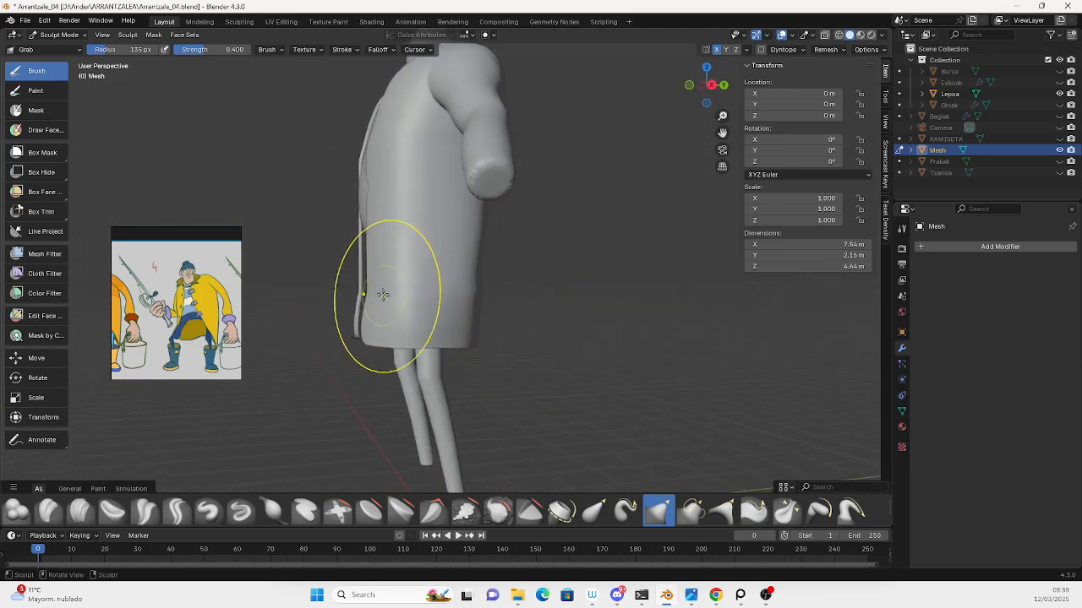
pyautogui.moveTo(378, 293)
pyautogui.mouseDown()
pyautogui.moveTo(370, 290)
pyautogui.moveTo(375, 331)
pyautogui.mouseUp()
pyautogui.moveTo(375, 331)
pyautogui.mouseDown(button='middle')
pyautogui.moveTo(401, 301)
pyautogui.moveTo(392, 391)
pyautogui.moveTo(382, 327)
pyautogui.moveTo(437, 269)
pyautogui.mouseUp(button='middle')
pyautogui.moveTo(386, 242); pyautogui.dragTo(430, 197, button='middle')
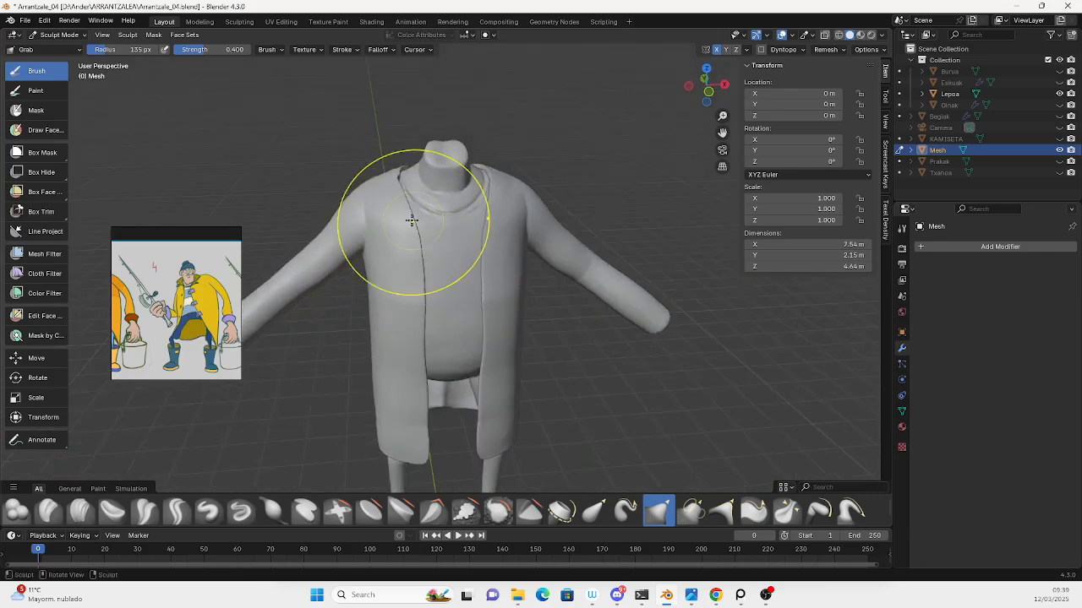
pyautogui.moveTo(429, 249)
pyautogui.keyDown('ctrl'); pyautogui.mouseDown(button='middle')
pyautogui.moveTo(375, 383)
pyautogui.moveTo(360, 336)
pyautogui.mouseUp(button='middle'); pyautogui.keyUp('ctrl')
pyautogui.keyDown('ctrl'); pyautogui.moveTo(475, 290); pyautogui.dragTo(477, 265, button='middle'); pyautogui.keyUp('ctrl')
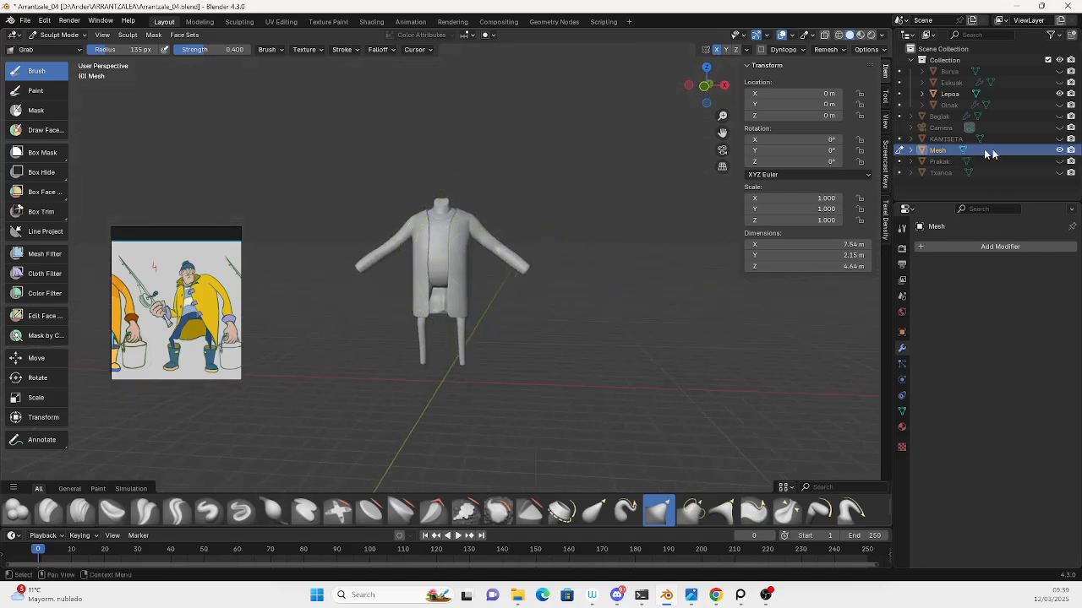
# Hide the jacket mesh, and rename the Lepoa body as GORPUTZ_OSOA in Object Mode.
pyautogui.click(1058, 150)
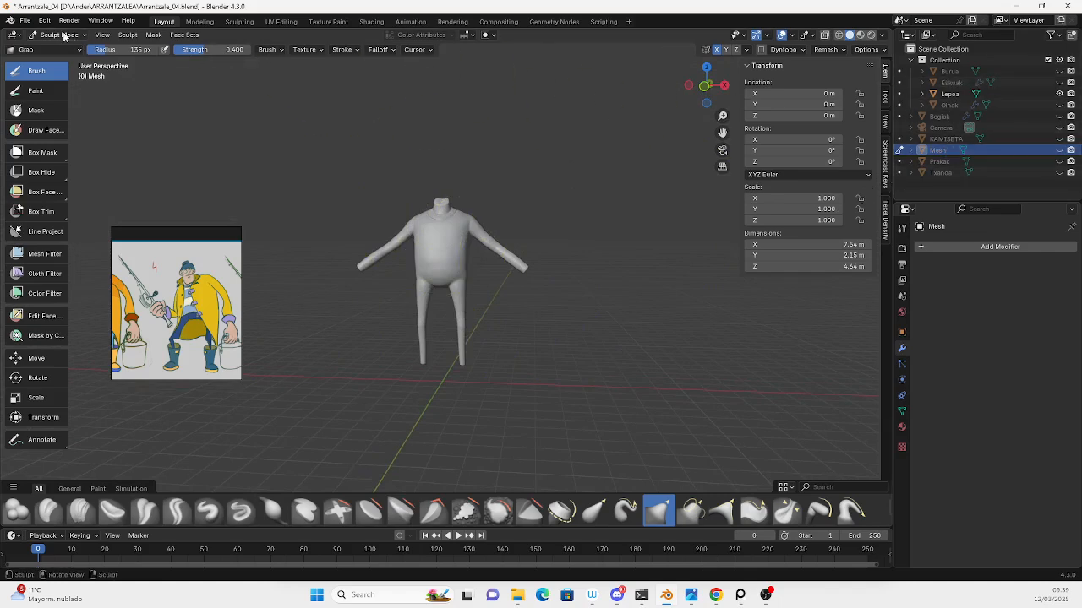
pyautogui.click(63, 36)
pyautogui.click(59, 48)
pyautogui.click(445, 244)
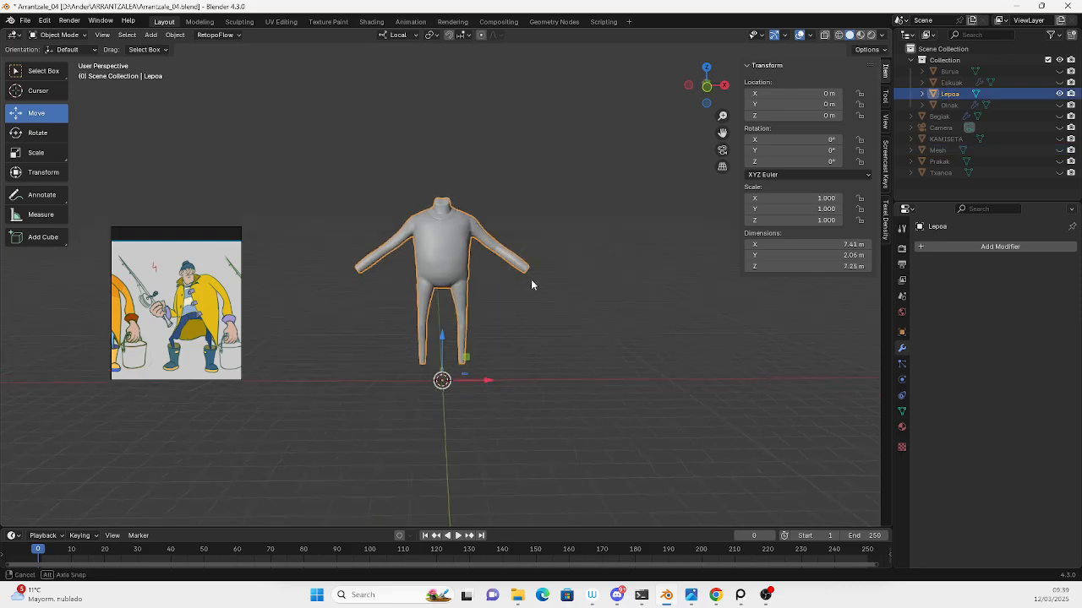
pyautogui.doubleClick(950, 94)
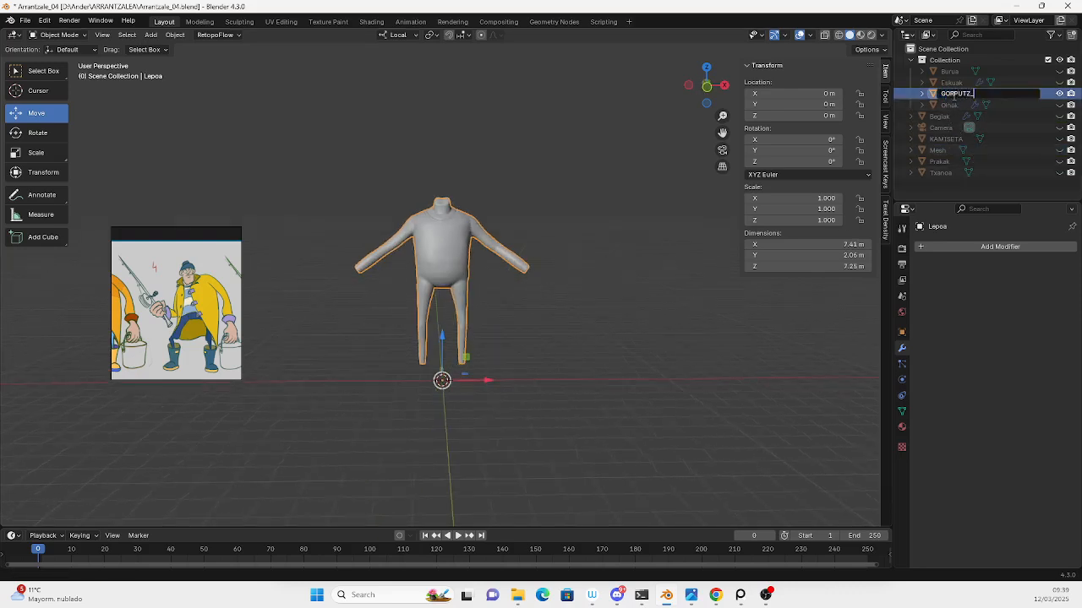
pyautogui.press('Return')
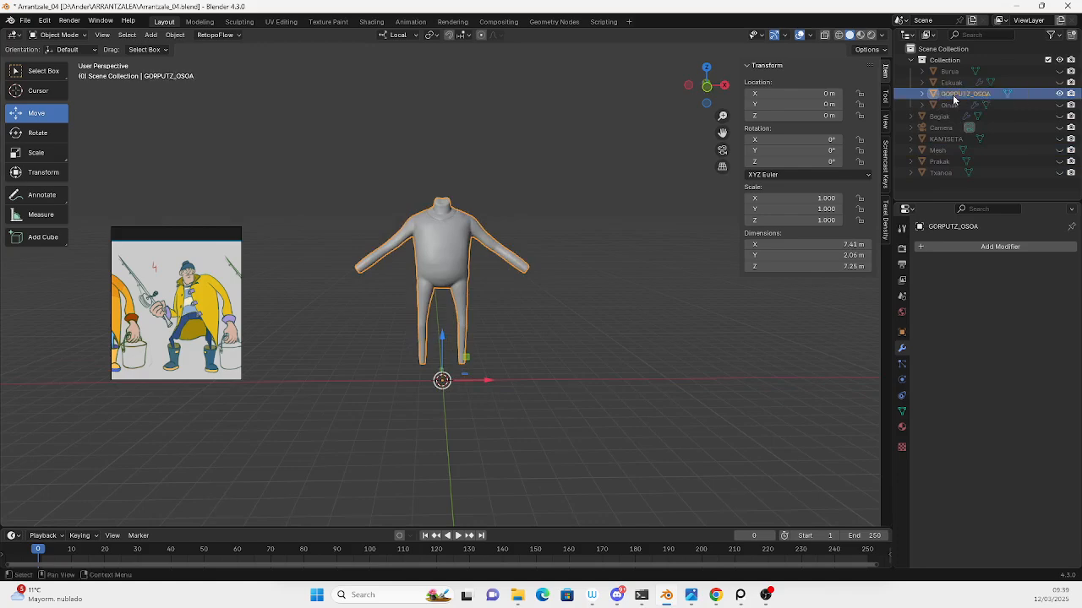
# Move the GORPUTZ_OSOA body to a new collection named BACKUP and hide that collection.
pyautogui.moveTo(599, 246); pyautogui.dragTo(533, 264, button='middle')
pyautogui.press('m')
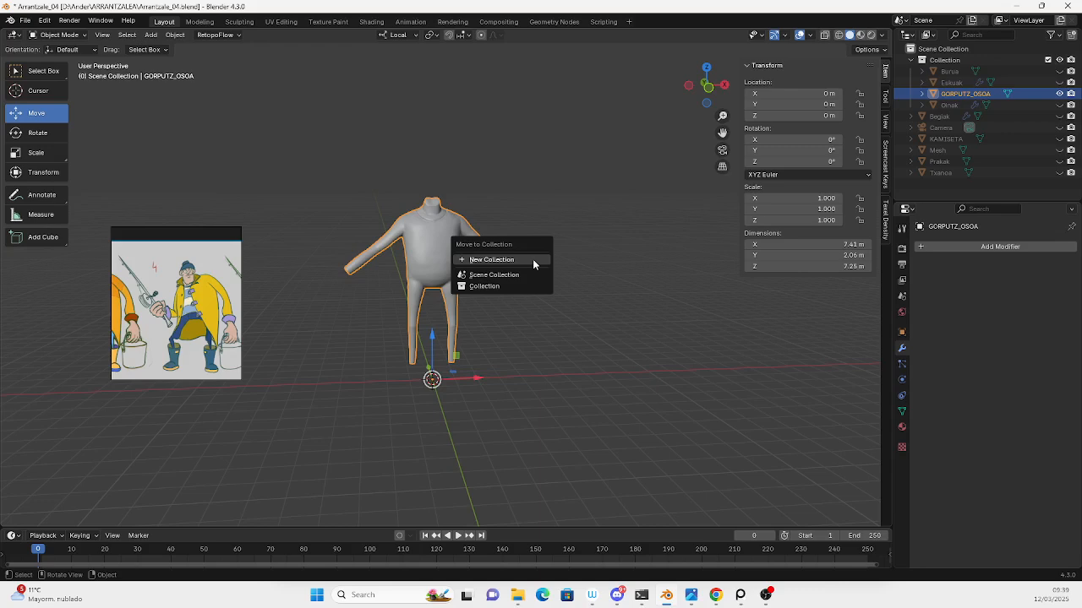
pyautogui.click(532, 259)
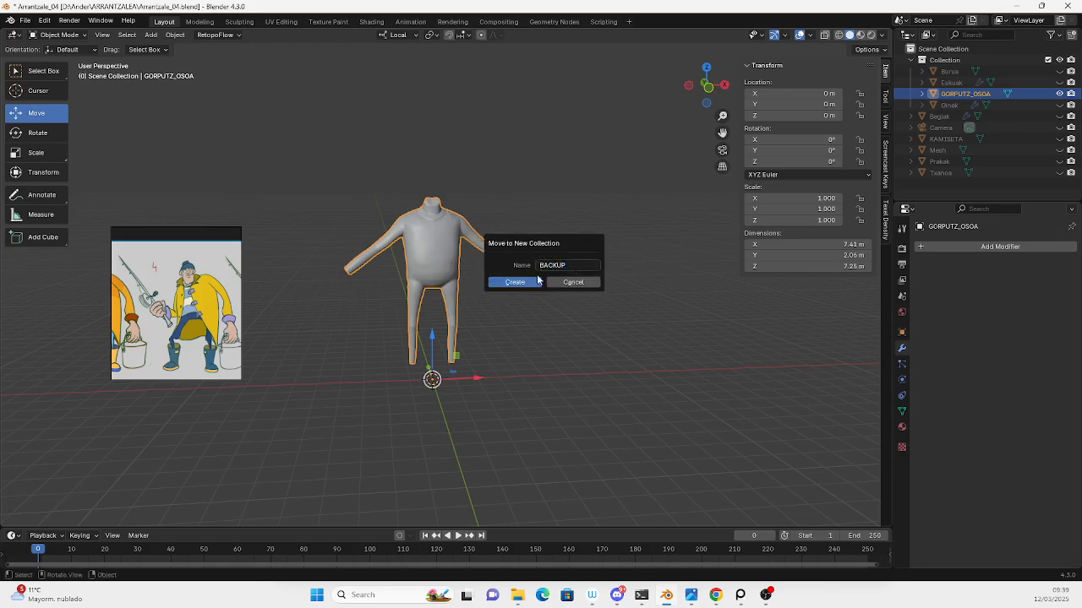
pyautogui.click(537, 280)
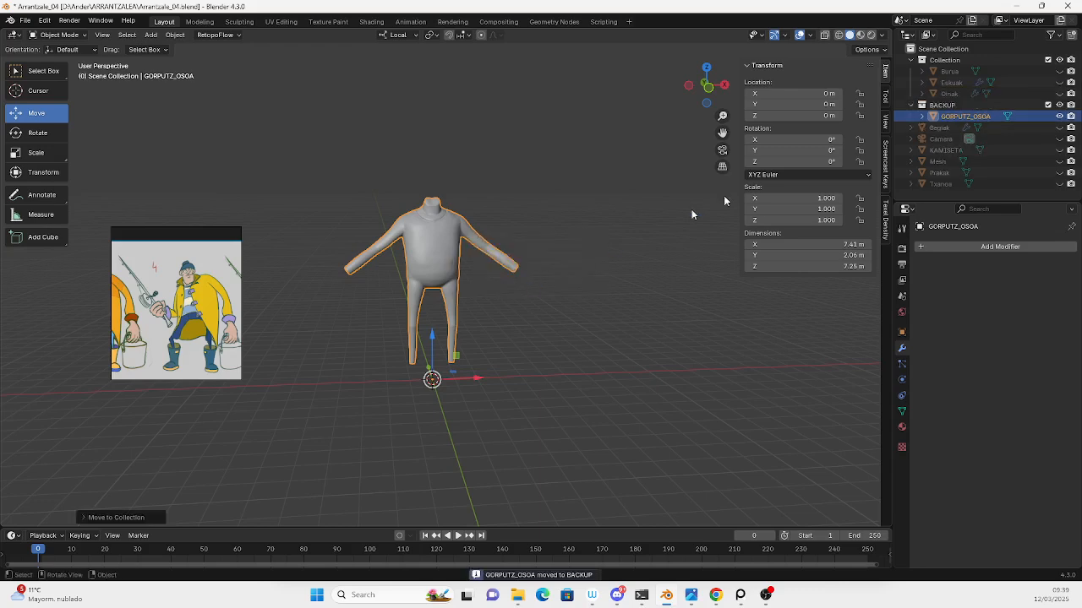
pyautogui.click(1059, 104)
# Move all loose objects from Begiak through Txanoa into the collection named Collection.
pyautogui.click(950, 126)
pyautogui.keyDown('shift'); pyautogui.click(939, 182); pyautogui.keyUp('shift')
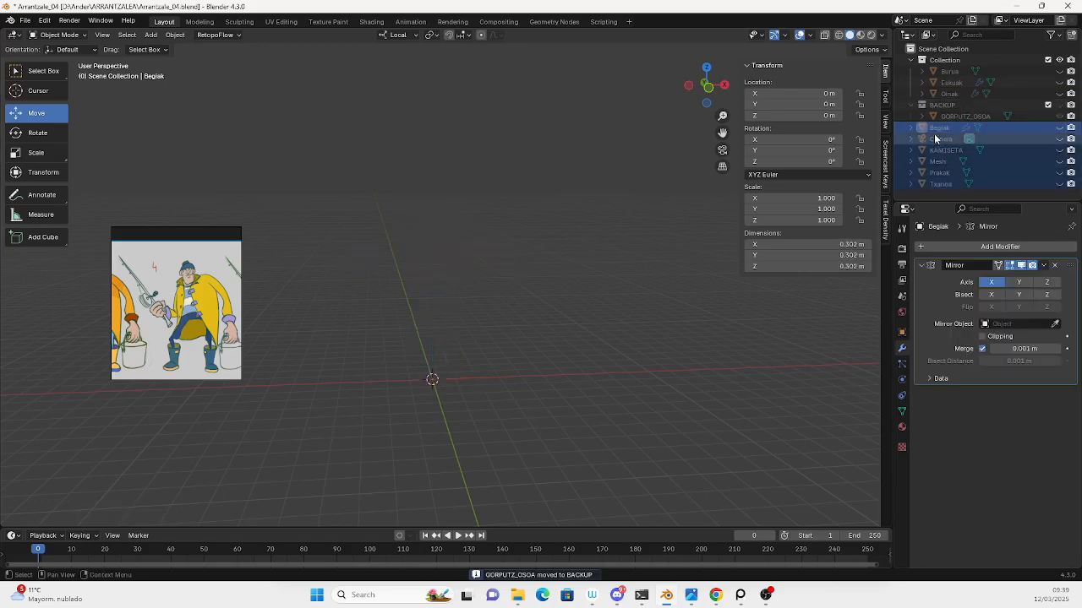
pyautogui.moveTo(934, 134); pyautogui.dragTo(943, 60)
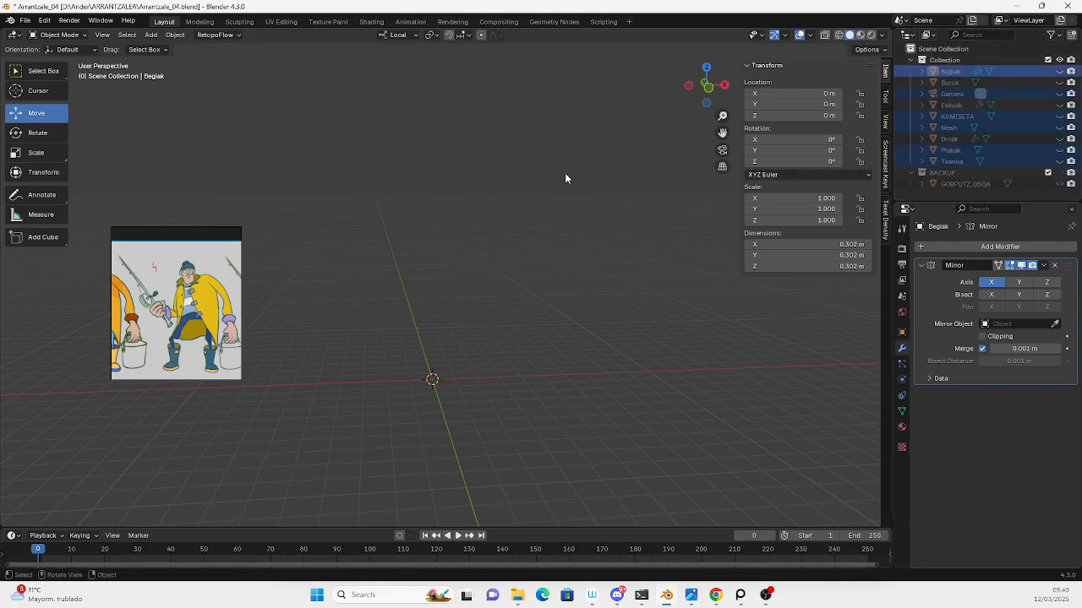
# Unhide every object in Collection, from Begiak to Txanoa, so the whole character shows with its clothes.
pyautogui.click(1058, 71)
pyautogui.click(1058, 83)
pyautogui.click(1059, 95)
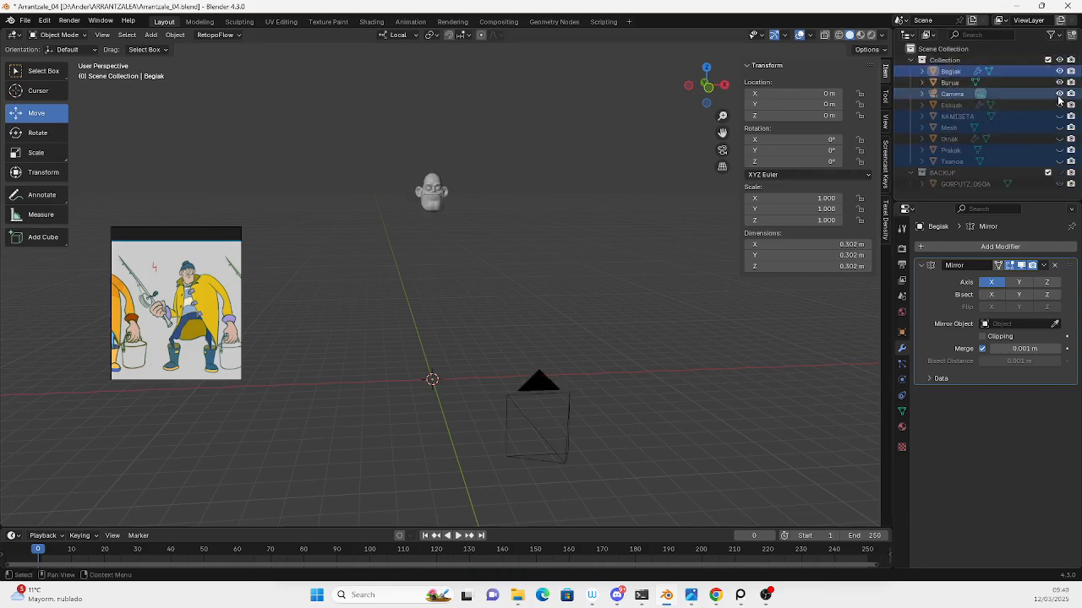
pyautogui.click(1059, 105)
pyautogui.click(1059, 116)
pyautogui.click(1058, 128)
pyautogui.click(1058, 138)
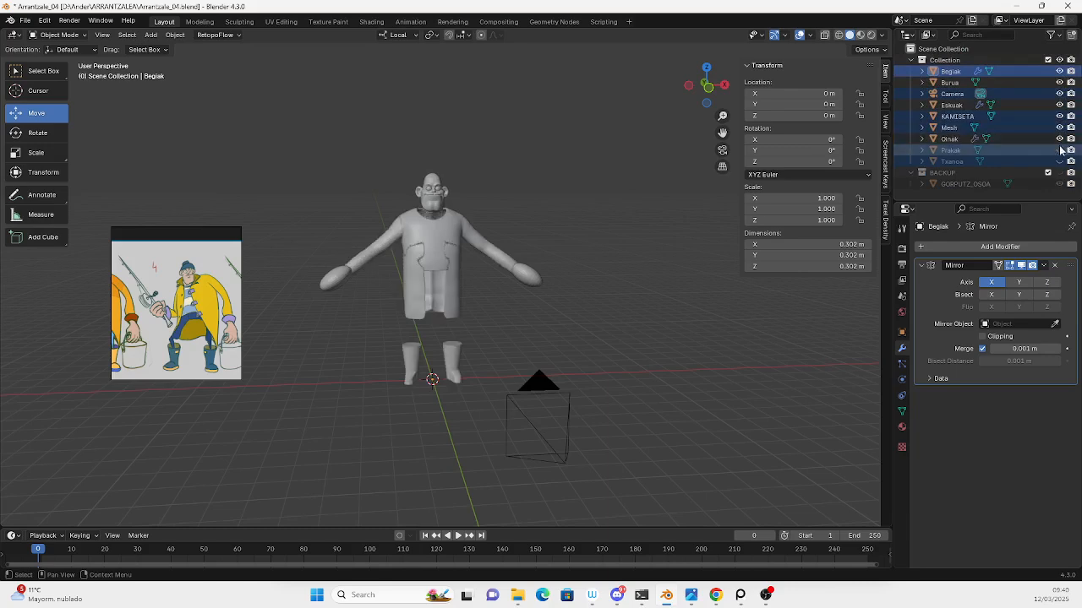
pyautogui.click(1058, 149)
pyautogui.click(1059, 161)
pyautogui.moveTo(611, 292); pyautogui.dragTo(465, 285, button='middle')
pyautogui.scroll(5, 464, 285)
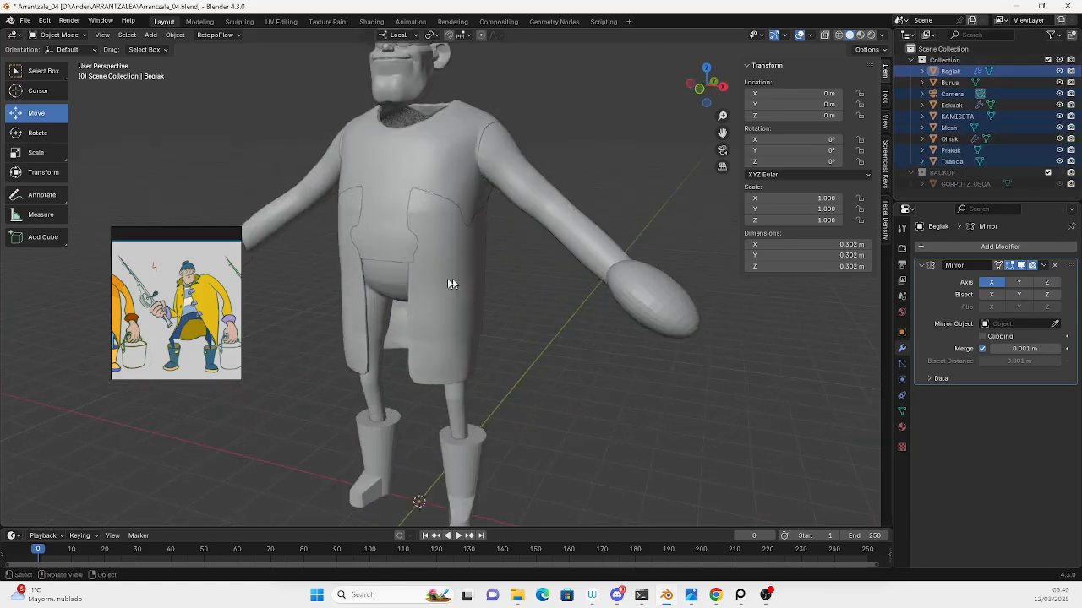
# Rename the long coat object in Collection from Mesh to Gabardina.
pyautogui.click(450, 282)
pyautogui.moveTo(393, 259); pyautogui.dragTo(452, 217, button='middle')
pyautogui.click(365, 257)
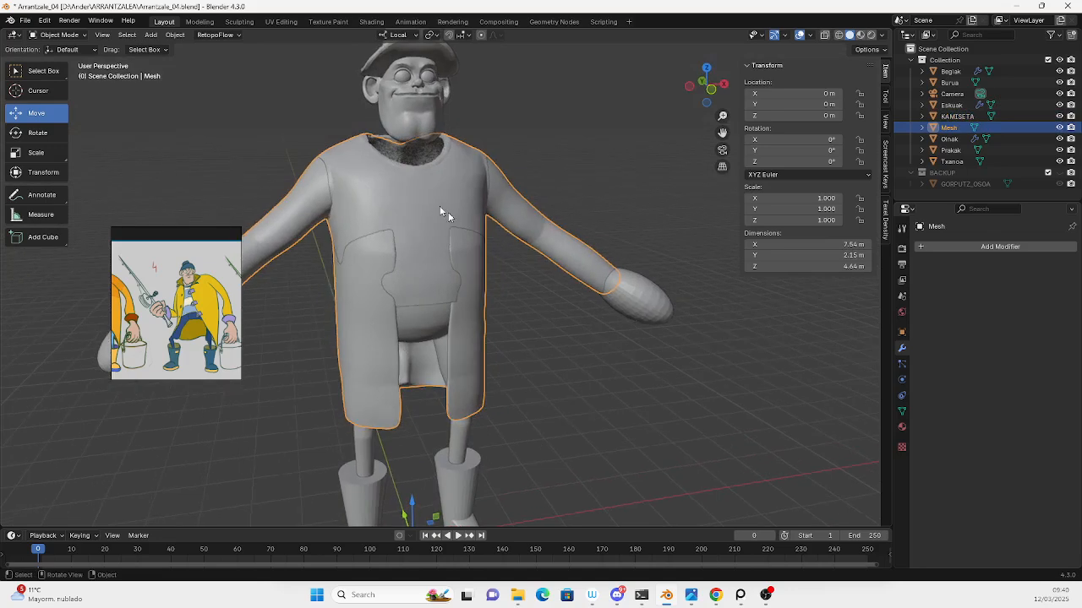
pyautogui.doubleClick(948, 128)
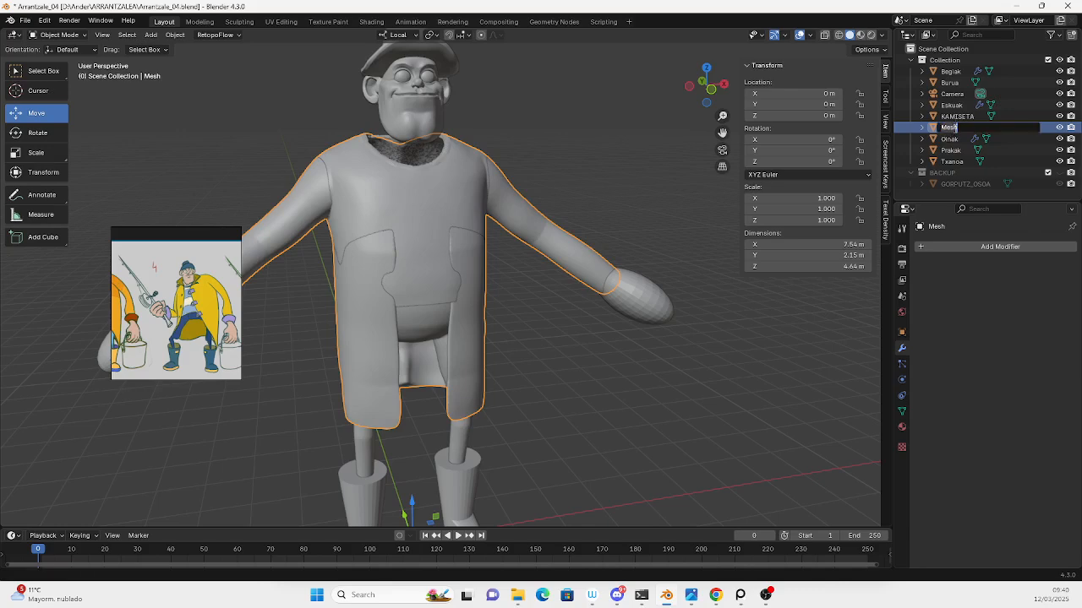
pyautogui.write('Gabardina')
pyautogui.press('Return')
pyautogui.moveTo(399, 313); pyautogui.dragTo(358, 333, button='middle')
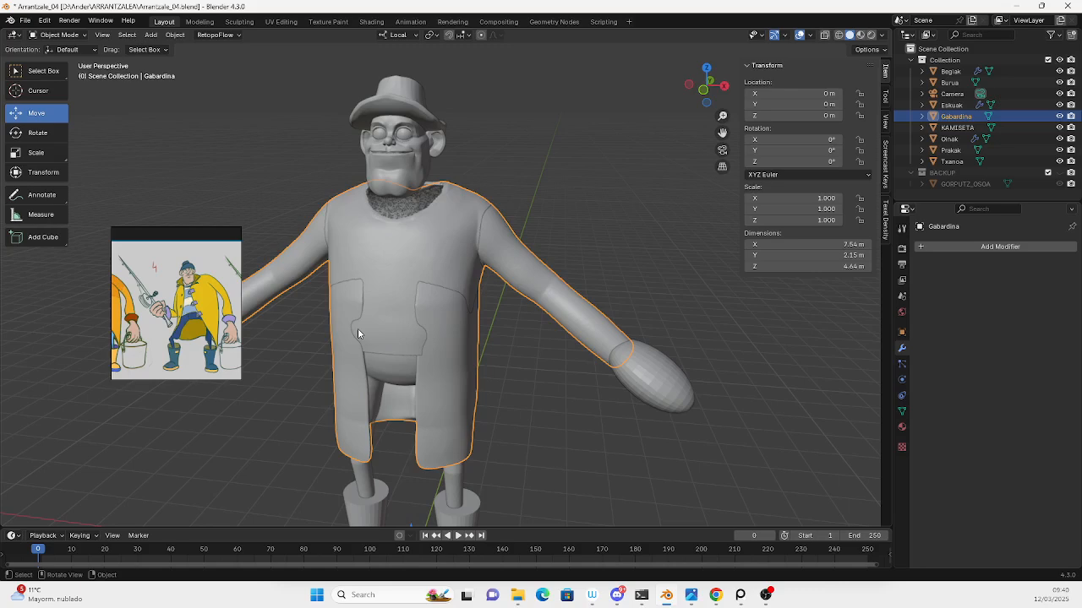
# Switch Gabardina to Sculpt Mode and pull its chest and shoulders clear of the shirt using the Grab brush at 148 px radius.
pyautogui.moveTo(377, 292)
pyautogui.mouseDown(button='middle')
pyautogui.moveTo(355, 282)
pyautogui.moveTo(364, 316)
pyautogui.moveTo(352, 293)
pyautogui.moveTo(360, 241)
pyautogui.mouseUp(button='middle')
pyautogui.click(59, 35)
pyautogui.click(87, 74)
pyautogui.press('f')
pyautogui.click(359, 284)
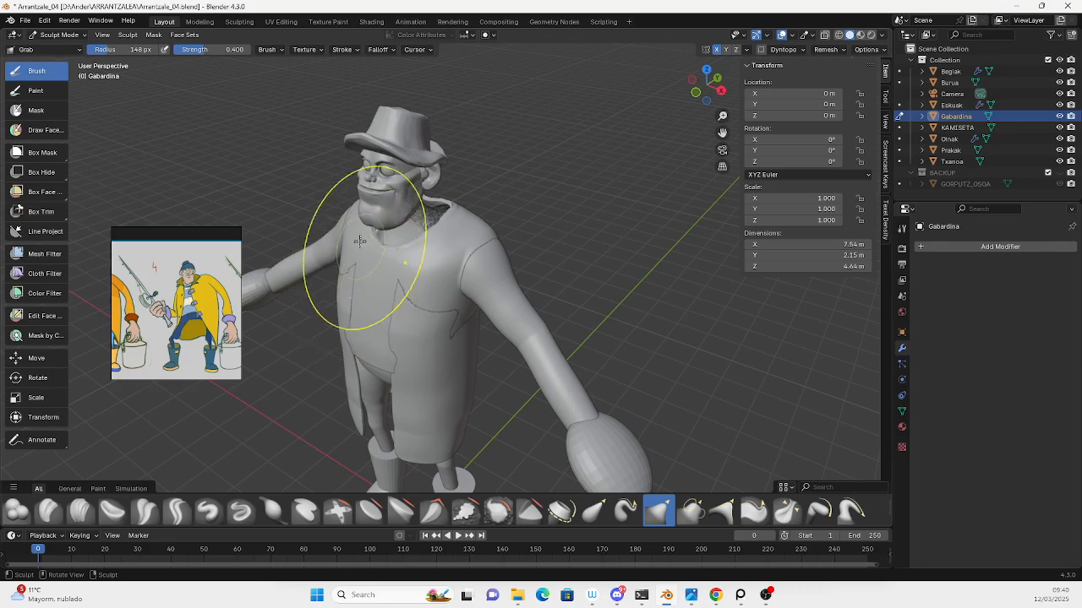
pyautogui.moveTo(429, 246); pyautogui.dragTo(486, 217, button='middle')
pyautogui.moveTo(458, 271)
pyautogui.mouseDown(button='middle')
pyautogui.moveTo(396, 221)
pyautogui.moveTo(490, 244)
pyautogui.moveTo(428, 261)
pyautogui.mouseUp(button='middle')
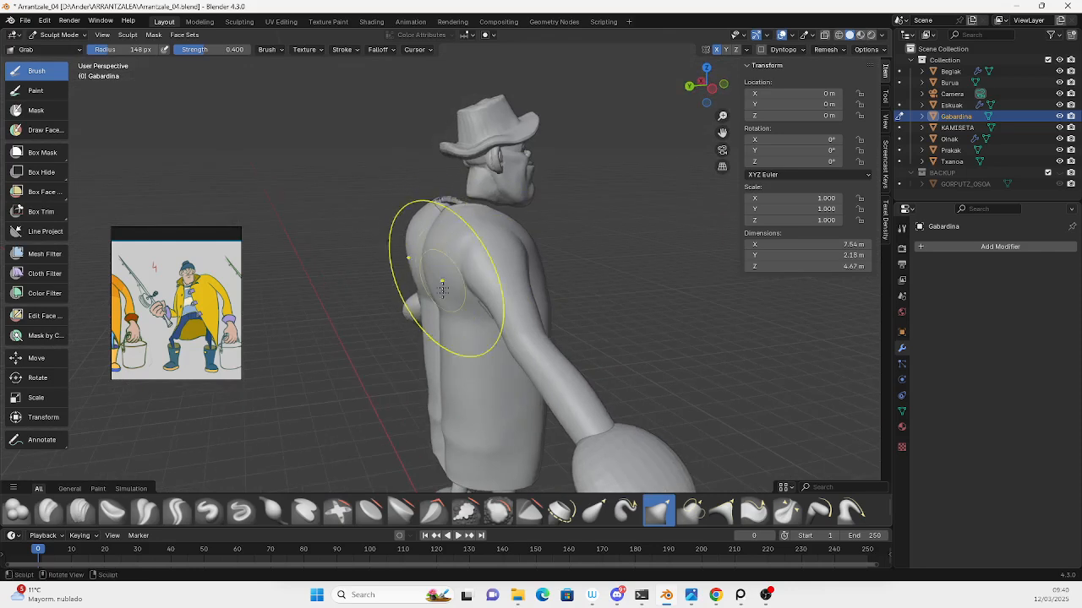
# Grab the coat's back, front edges and lower sides outward so the open coat hangs clear of the body.
pyautogui.moveTo(444, 338); pyautogui.dragTo(482, 301, button='middle')
pyautogui.moveTo(469, 243); pyautogui.dragTo(479, 233, button='middle')
pyautogui.moveTo(483, 314); pyautogui.dragTo(494, 361, button='middle')
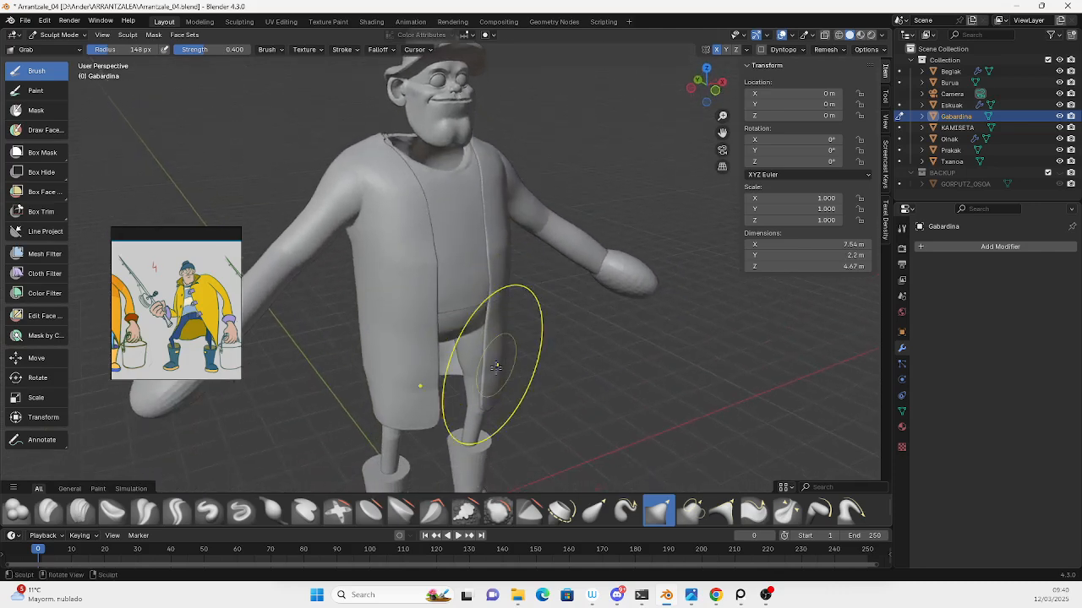
pyautogui.moveTo(394, 390); pyautogui.dragTo(377, 402, button='middle')
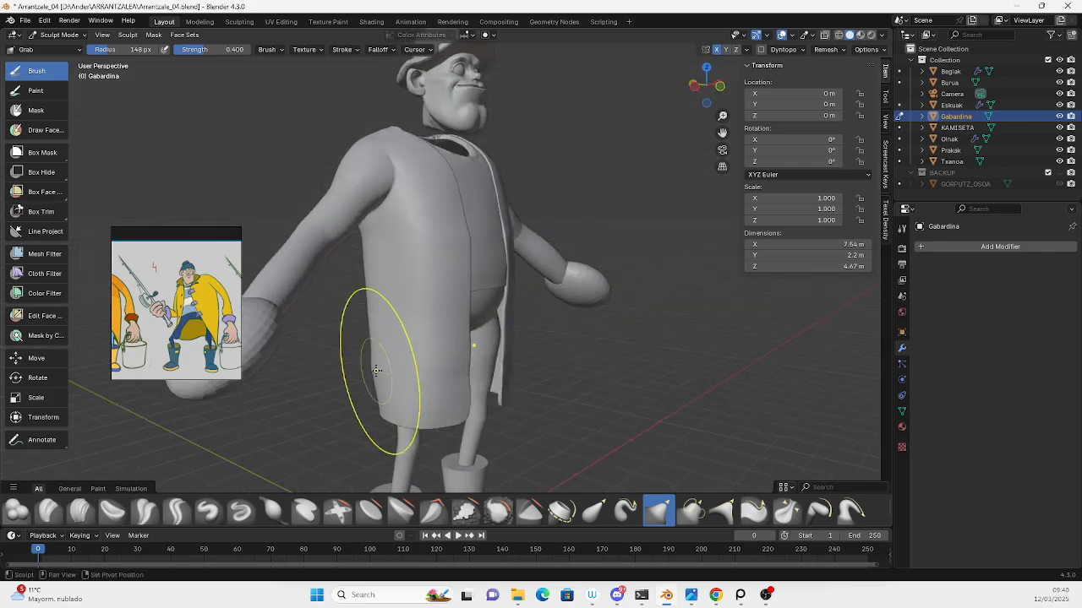
pyautogui.moveTo(452, 366)
pyautogui.mouseDown(button='middle')
pyautogui.moveTo(430, 357)
pyautogui.moveTo(374, 287)
pyautogui.moveTo(357, 310)
pyautogui.moveTo(346, 253)
pyautogui.moveTo(382, 267)
pyautogui.moveTo(425, 255)
pyautogui.moveTo(415, 313)
pyautogui.mouseUp(button='middle')
pyautogui.keyDown('shift'); pyautogui.moveTo(414, 272); pyautogui.dragTo(457, 257, button='middle'); pyautogui.keyUp('shift')
pyautogui.scroll(2, 410, 311)
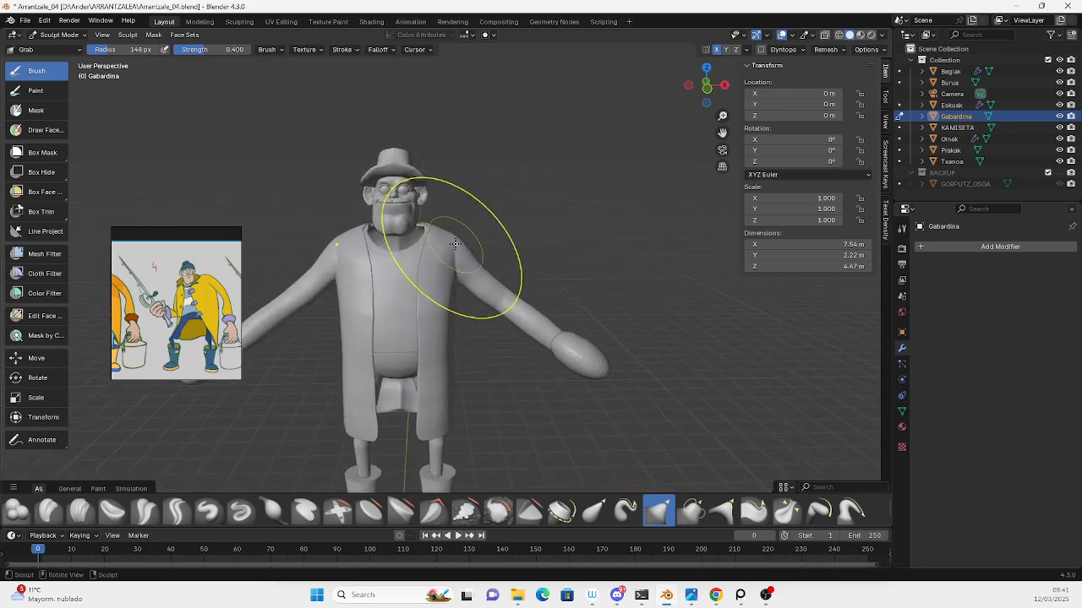
# Reduce the Grab brush radius to 103 px and check the coat's fit around the shoulders and sleeves.
pyautogui.press('[')
pyautogui.press('[')
pyautogui.press('[')
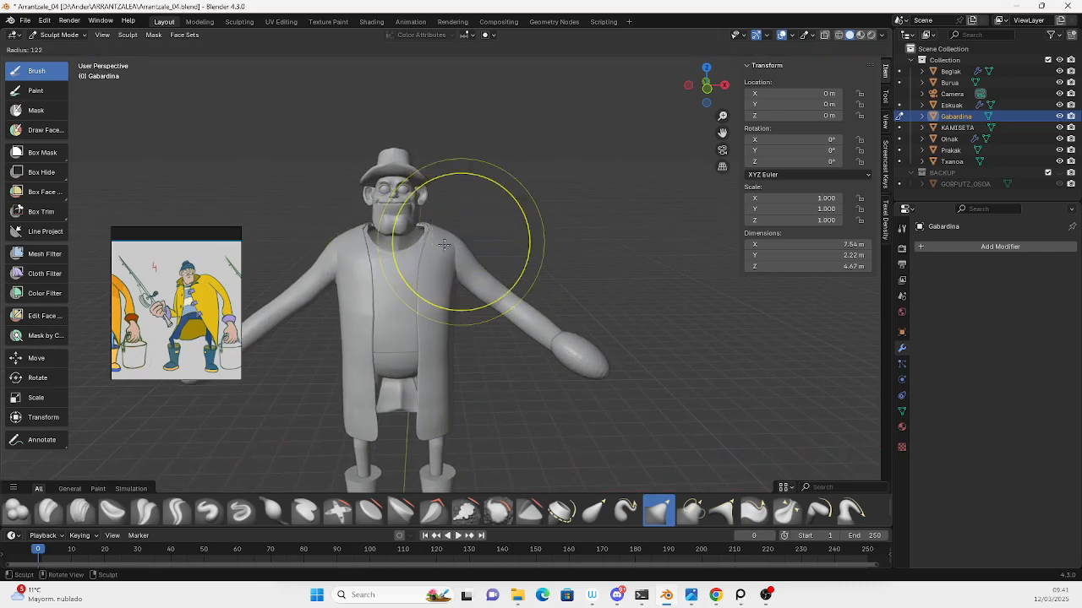
pyautogui.press('f')
pyautogui.click(455, 244)
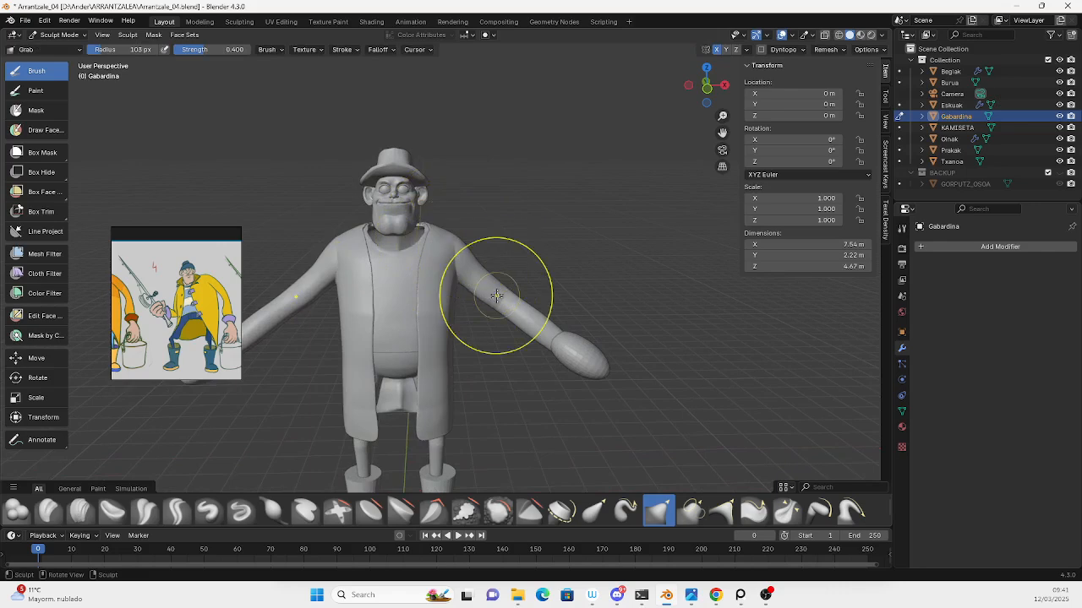
pyautogui.moveTo(497, 296); pyautogui.dragTo(502, 307, button='middle')
pyautogui.scroll(-2, 521, 367)
pyautogui.moveTo(469, 414); pyautogui.dragTo(422, 376, button='middle')
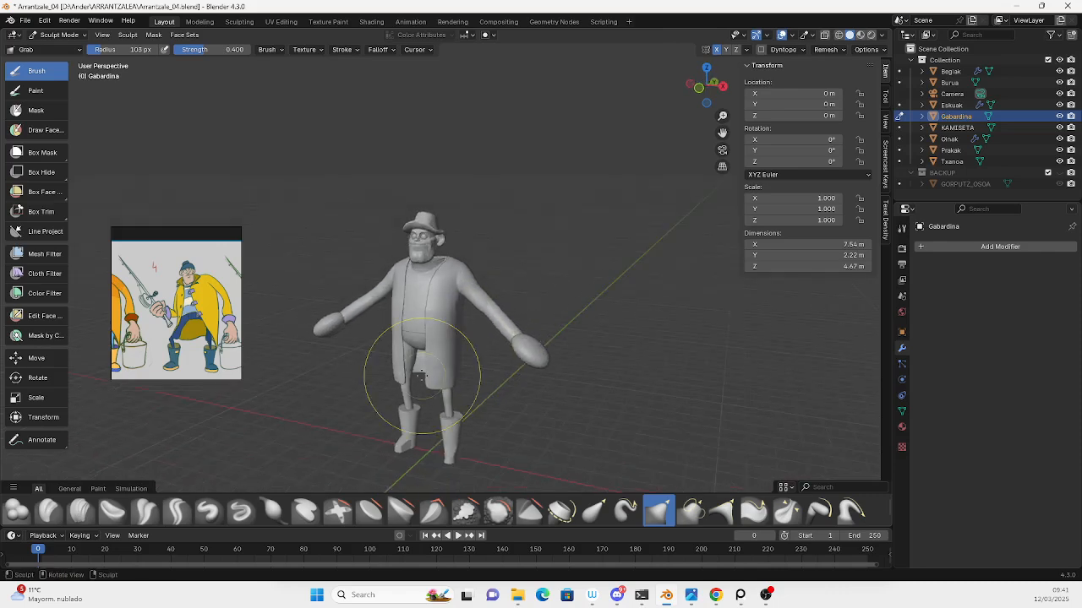
pyautogui.scroll(5, 422, 376)
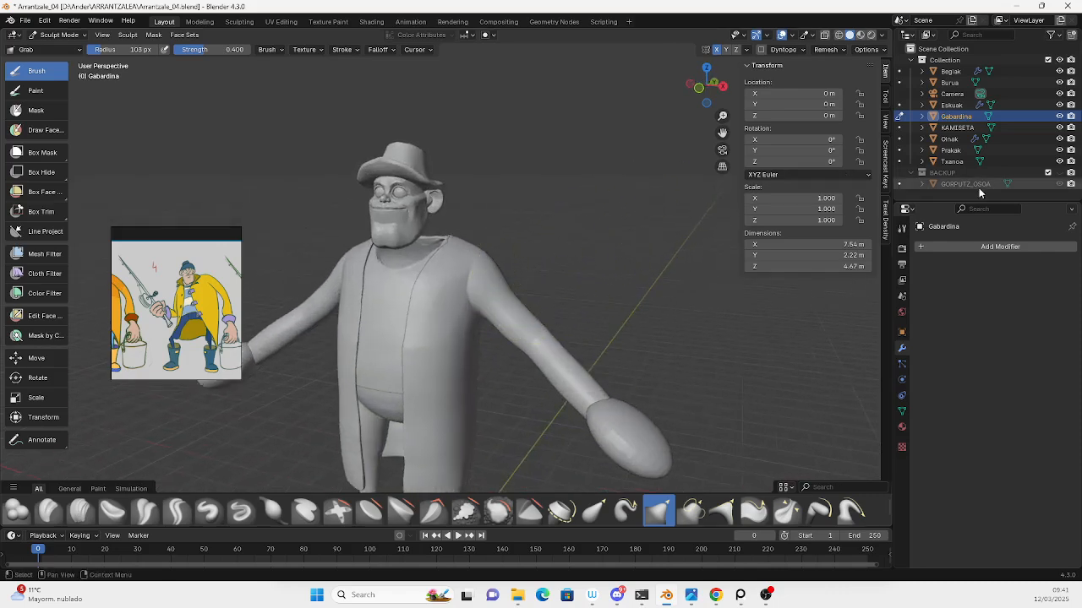
# Unhide the GORPUTZ_OSOA body from BACKUP and isolate it in local view in Object Mode.
pyautogui.click(1059, 185)
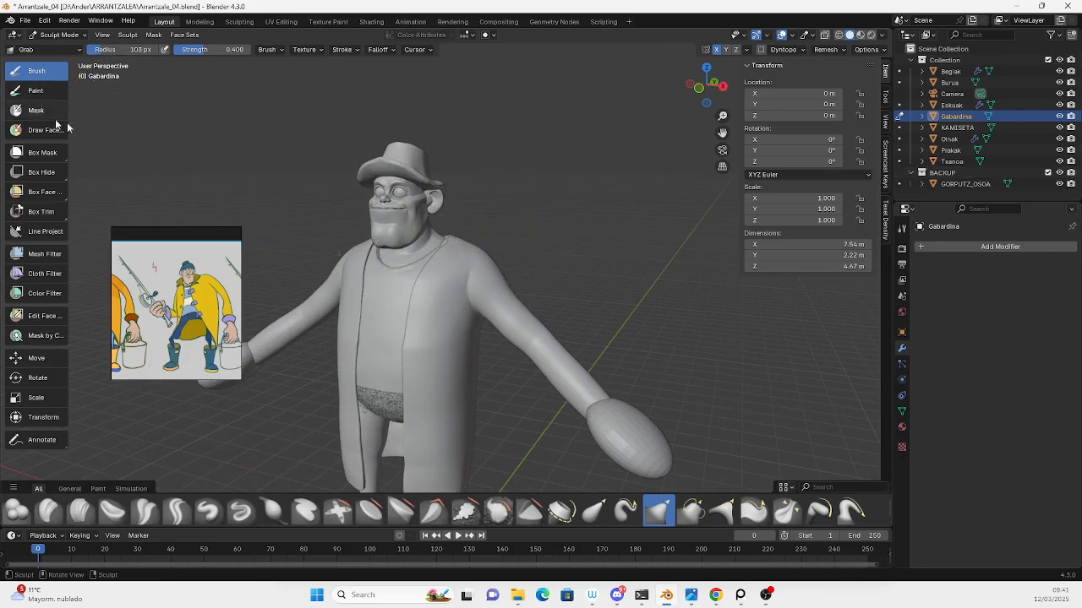
pyautogui.click(55, 37)
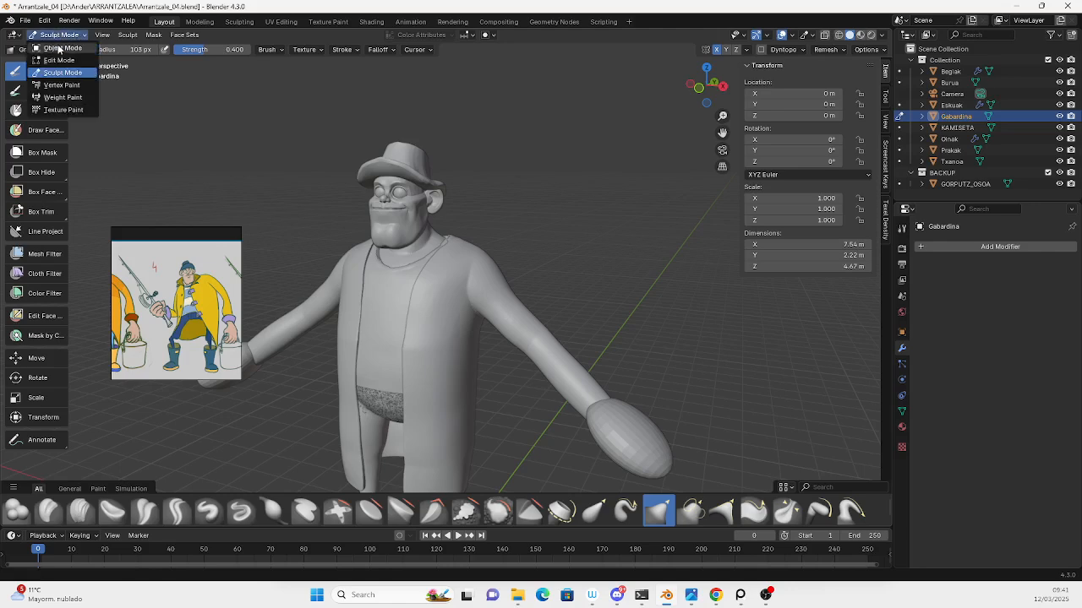
pyautogui.click(60, 47)
pyautogui.click(408, 262)
pyautogui.press('KP_Divide')
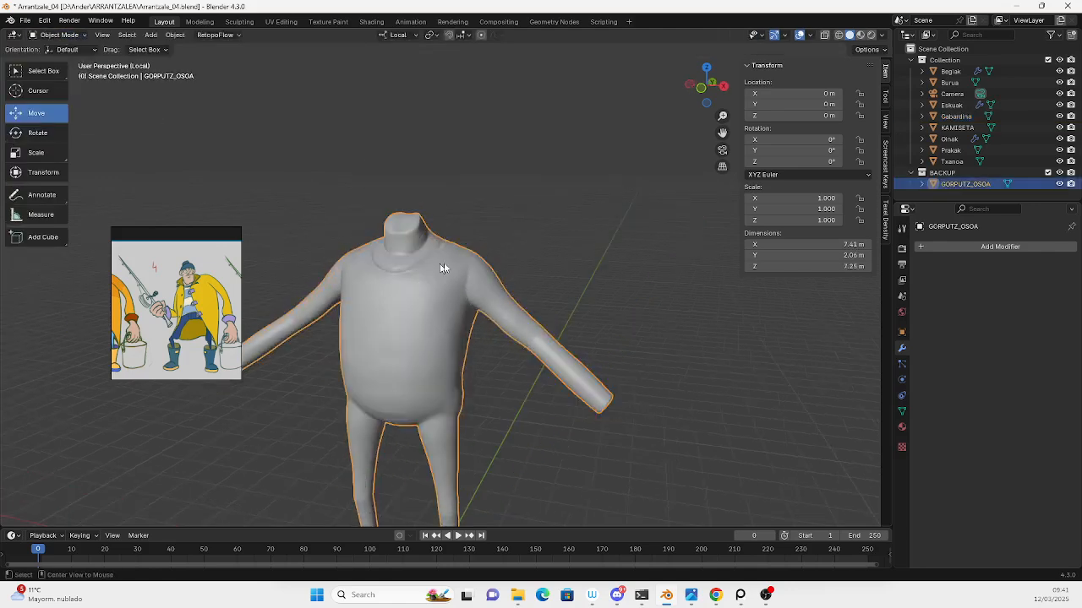
pyautogui.press('Tab')
pyautogui.press('Tab')
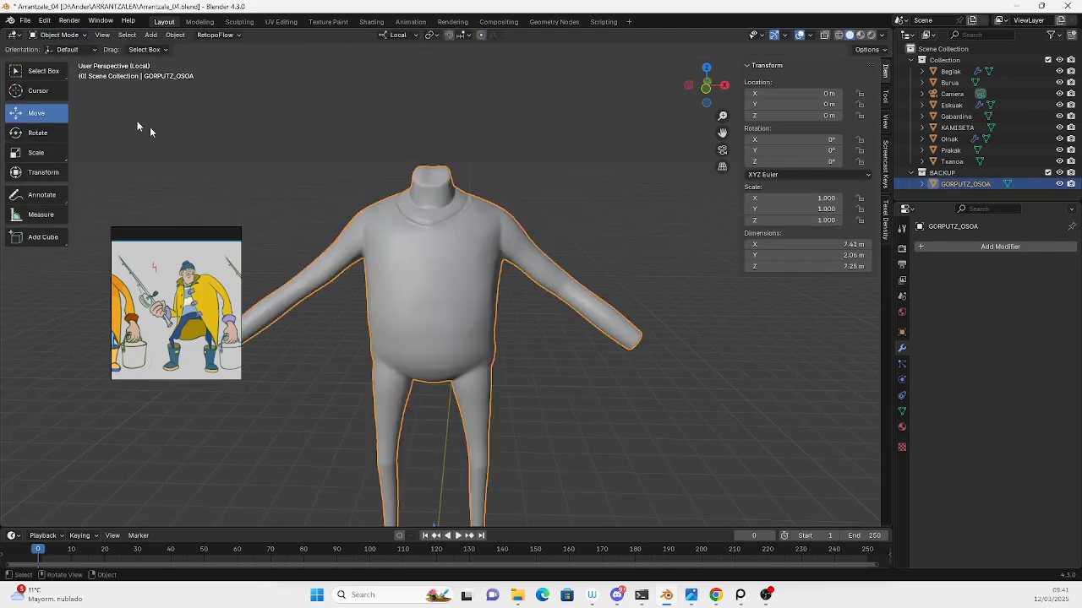
# Switch the body to Sculpt Mode and replace its old jacket face set by creating a Face Set from Visible.
pyautogui.click(84, 36)
pyautogui.click(75, 75)
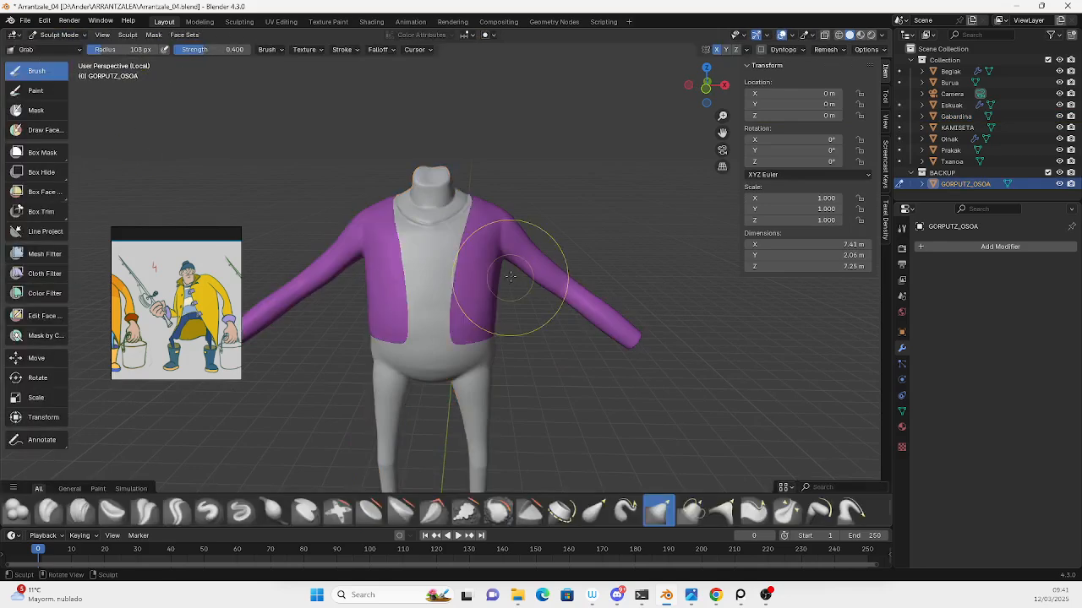
pyautogui.scroll(5, 447, 180)
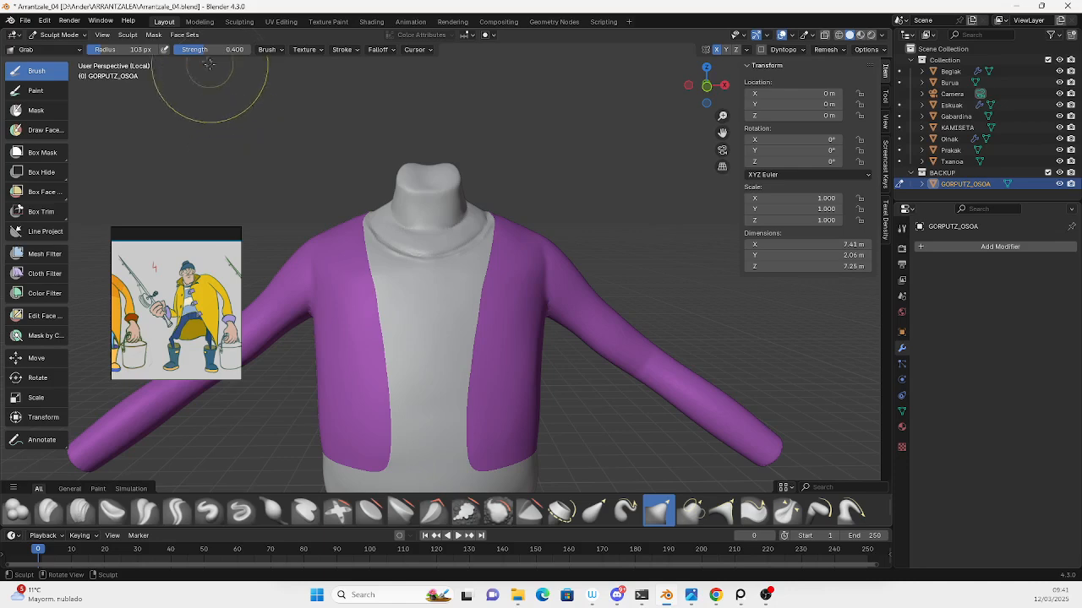
pyautogui.click(184, 34)
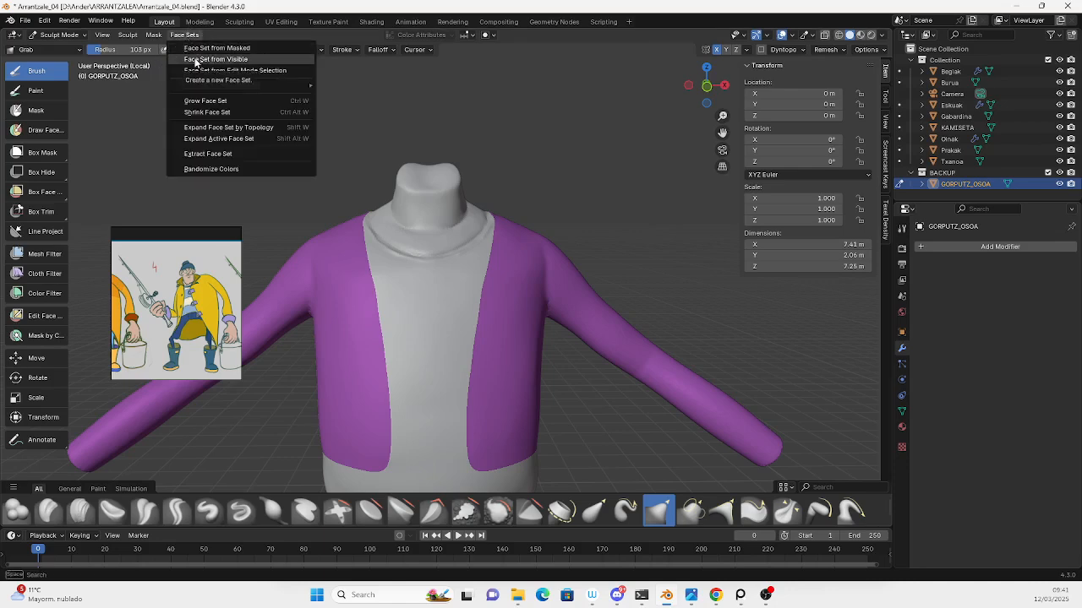
pyautogui.click(195, 61)
pyautogui.moveTo(374, 132); pyautogui.dragTo(363, 181, button='middle')
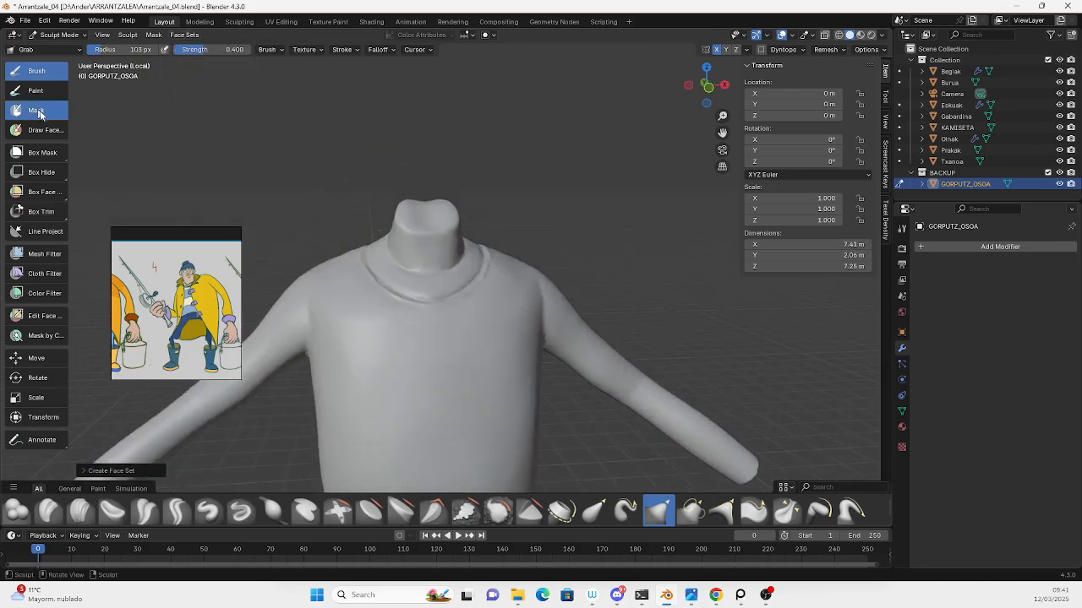
# Mask the neck and the collar area all the way round with a 61 px Mask brush, and sharpen the mask edge.
pyautogui.click(36, 111)
pyautogui.press('f')
pyautogui.click(388, 270)
pyautogui.moveTo(389, 260)
pyautogui.mouseDown()
pyautogui.moveTo(421, 296)
pyautogui.moveTo(422, 245)
pyautogui.moveTo(397, 237)
pyautogui.mouseUp()
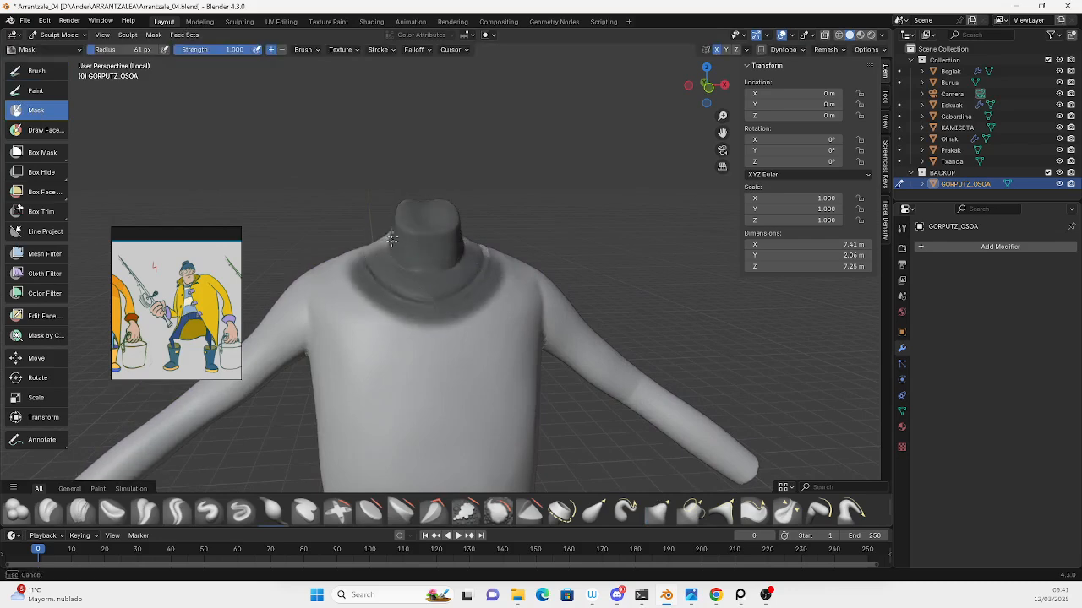
pyautogui.moveTo(407, 254); pyautogui.dragTo(554, 289, button='middle')
pyautogui.moveTo(412, 296)
pyautogui.mouseDown()
pyautogui.moveTo(396, 291)
pyautogui.moveTo(465, 313)
pyautogui.mouseUp()
pyautogui.moveTo(470, 298); pyautogui.dragTo(434, 299, button='middle')
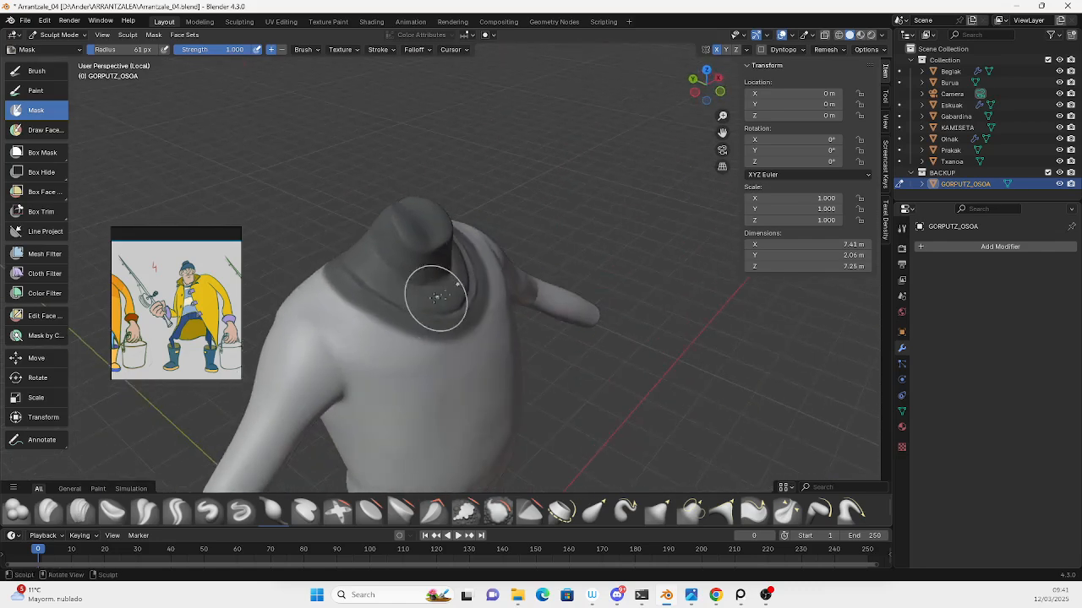
pyautogui.moveTo(453, 389); pyautogui.dragTo(391, 358, button='middle')
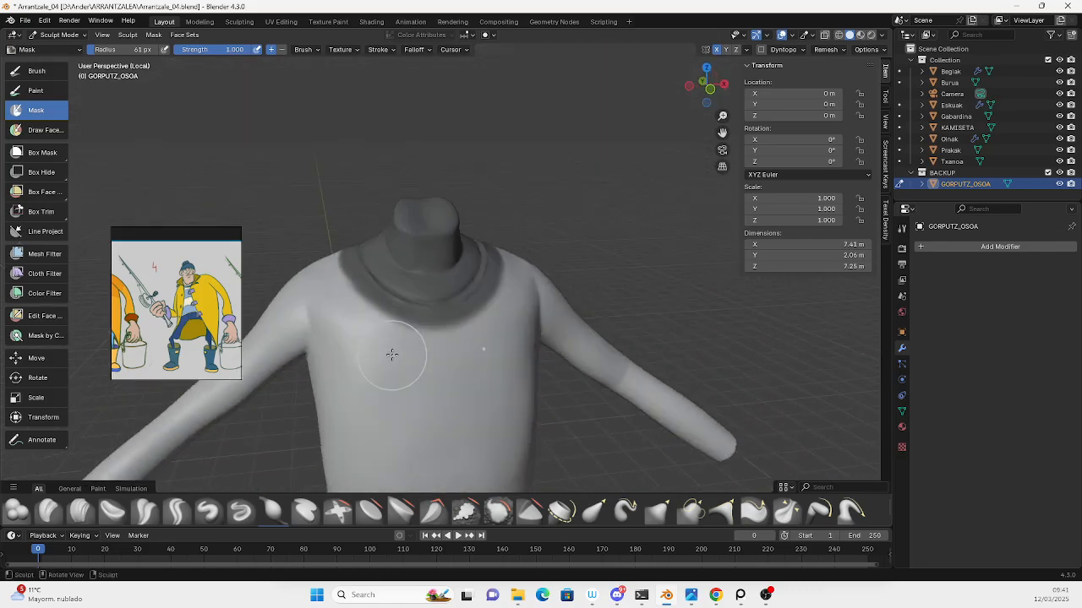
pyautogui.click(182, 35)
pyautogui.click(186, 148)
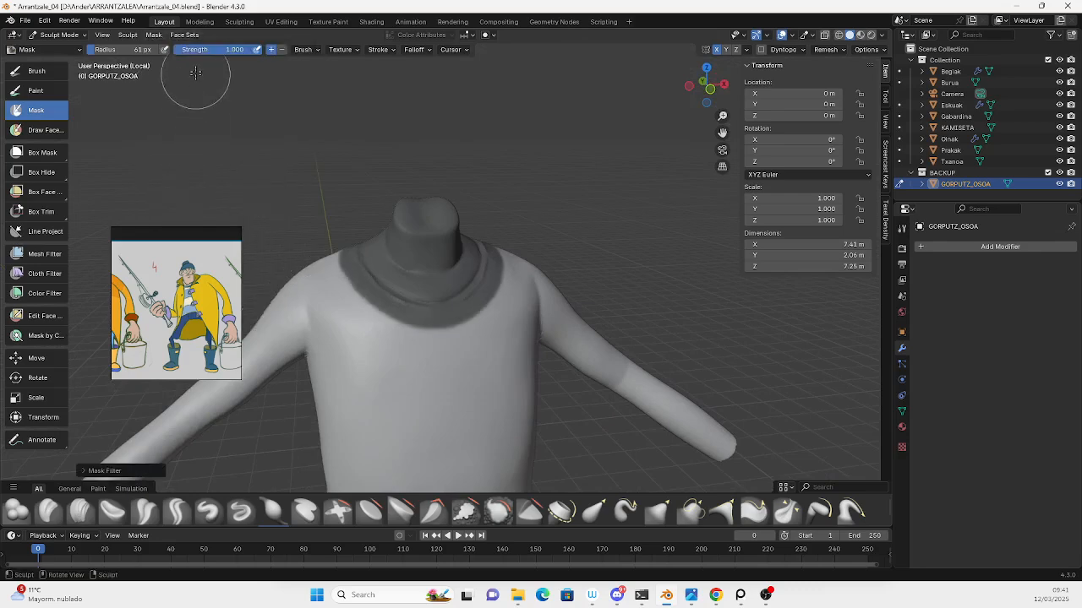
# Create a face set from the masked neck area and clear the mask.
pyautogui.click(184, 36)
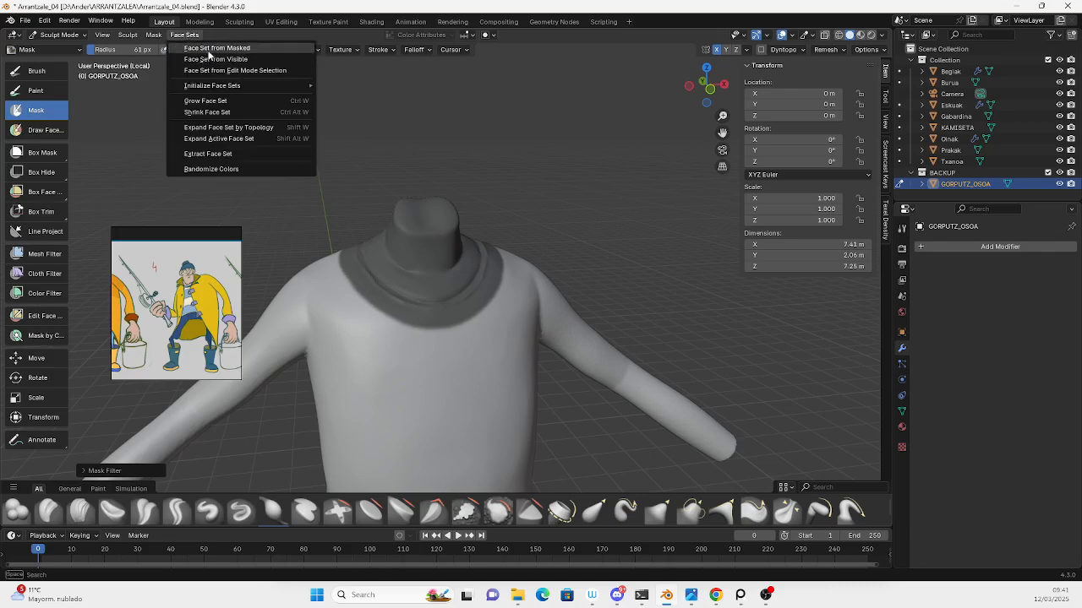
pyautogui.click(208, 53)
pyautogui.moveTo(412, 237); pyautogui.dragTo(397, 240, button='middle')
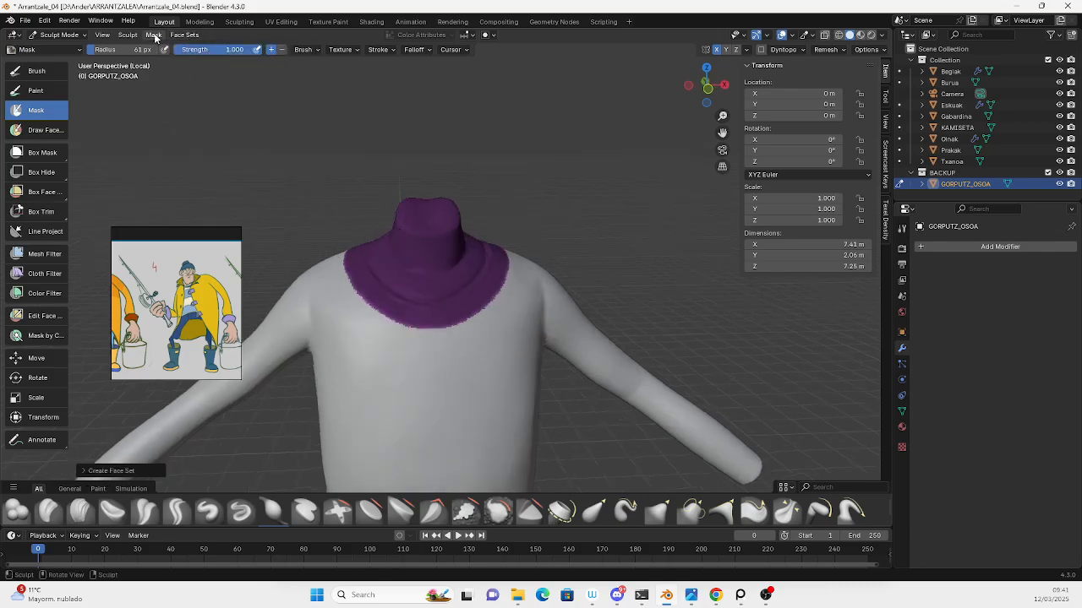
pyautogui.click(154, 36)
pyautogui.click(185, 67)
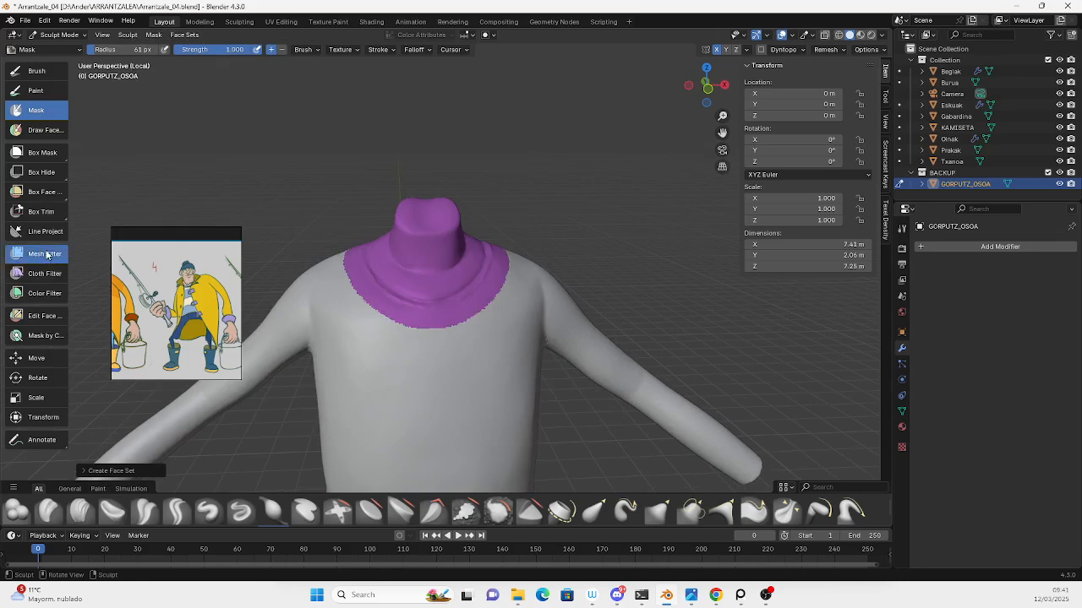
# Smooth the jagged border of the neck face set with the Relax Face Sets mesh filter at strength 1.000.
pyautogui.click(47, 254)
pyautogui.click(902, 228)
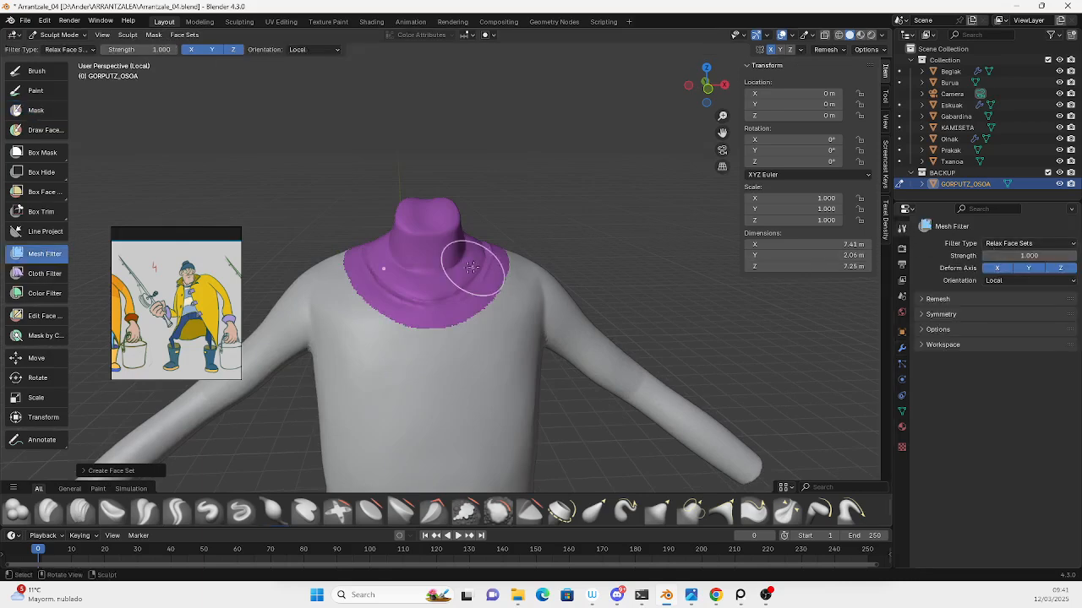
pyautogui.moveTo(290, 395); pyautogui.dragTo(597, 428)
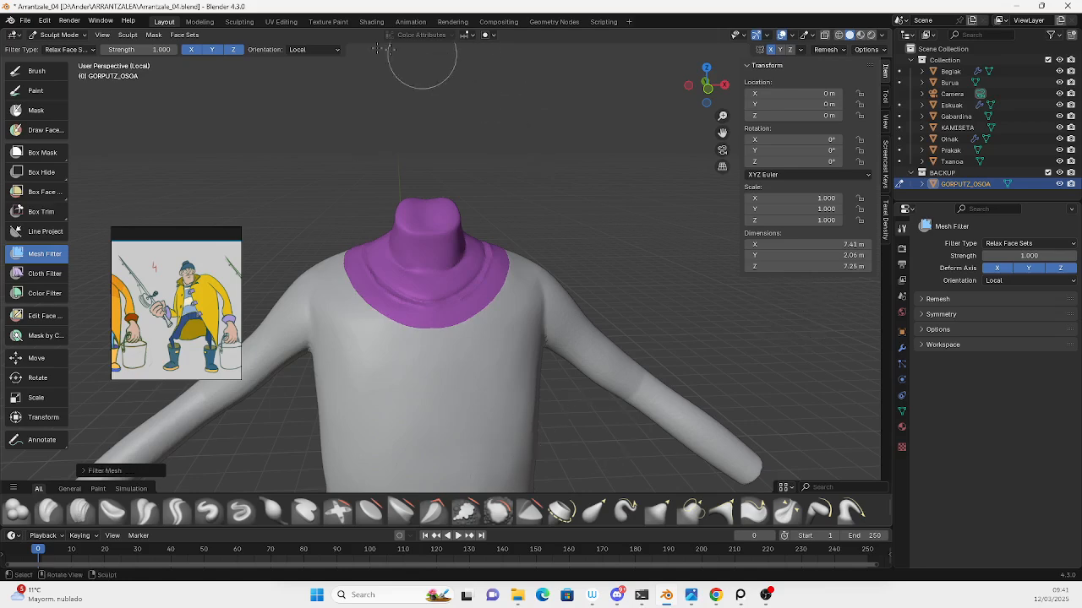
# Extract the neck face set from the body as a separate mesh.
pyautogui.click(187, 36)
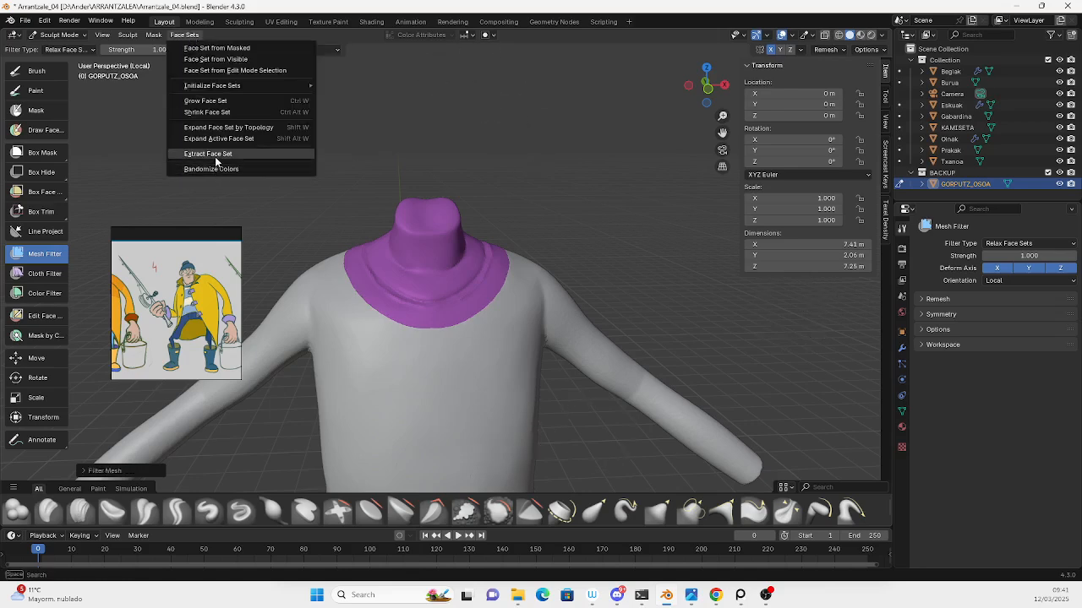
pyautogui.click(210, 153)
pyautogui.click(478, 324)
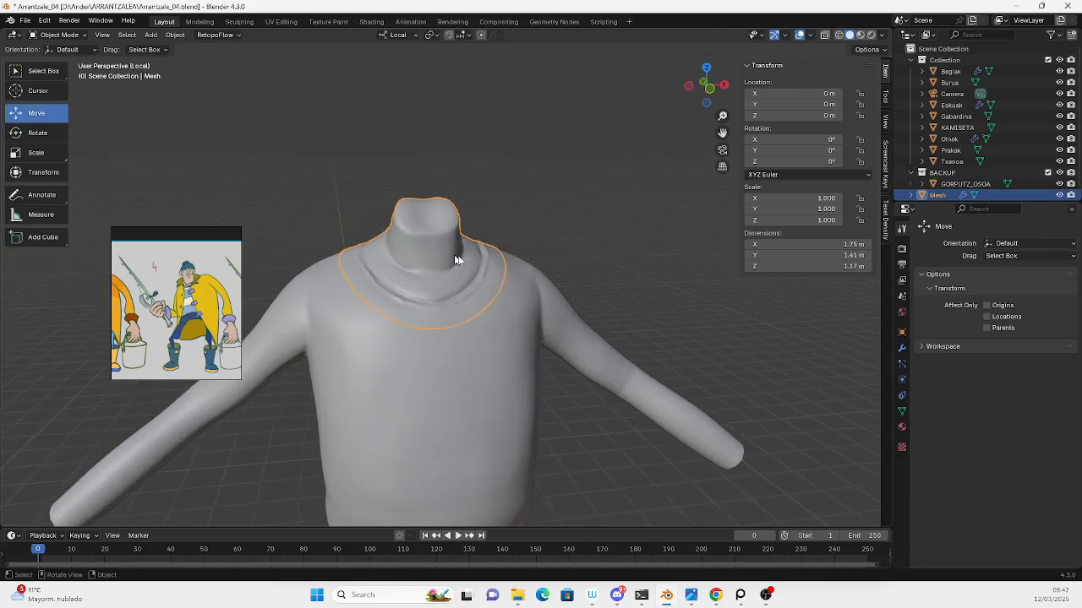
# Hide the BACKUP collection and move the extracted neck mesh into Collection.
pyautogui.moveTo(952, 201); pyautogui.dragTo(954, 277)
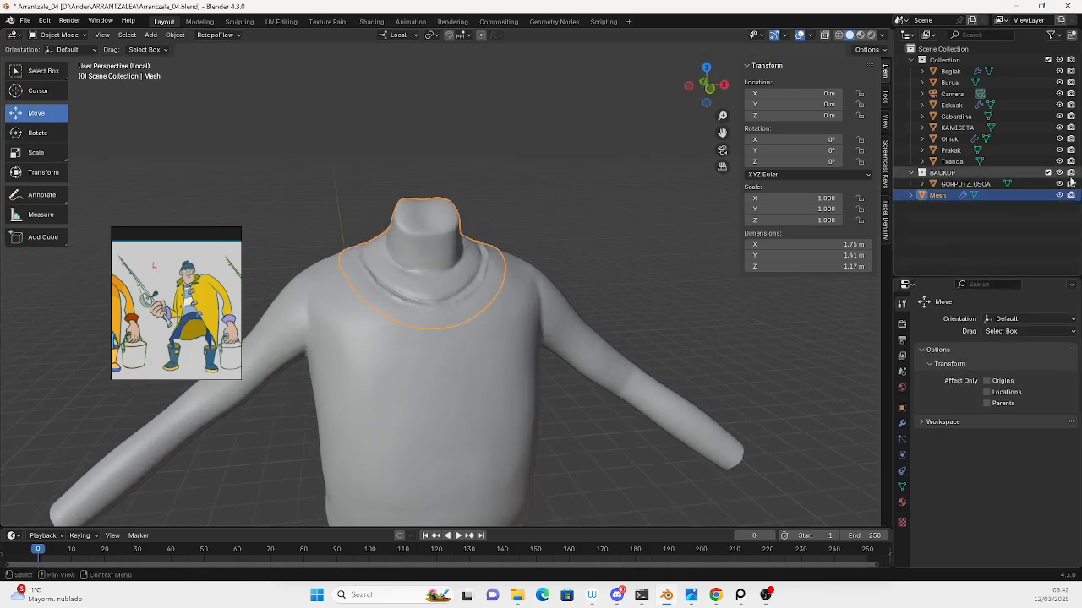
pyautogui.click(1060, 173)
pyautogui.moveTo(936, 200); pyautogui.dragTo(951, 108)
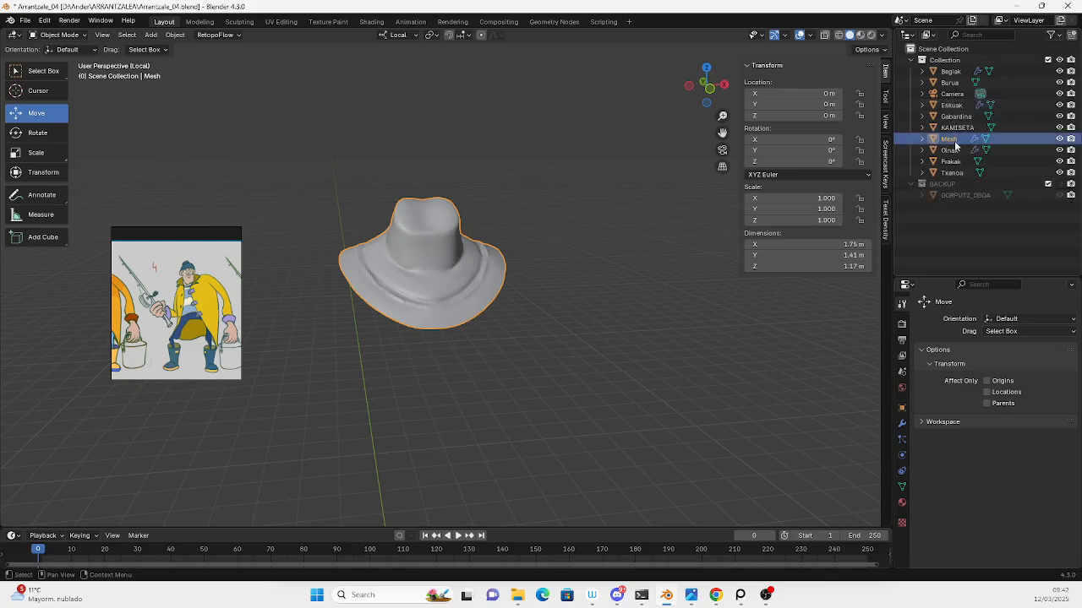
# Rename the extracted neck mesh as Lepoa.
pyautogui.doubleClick(950, 139)
pyautogui.write('Lep')
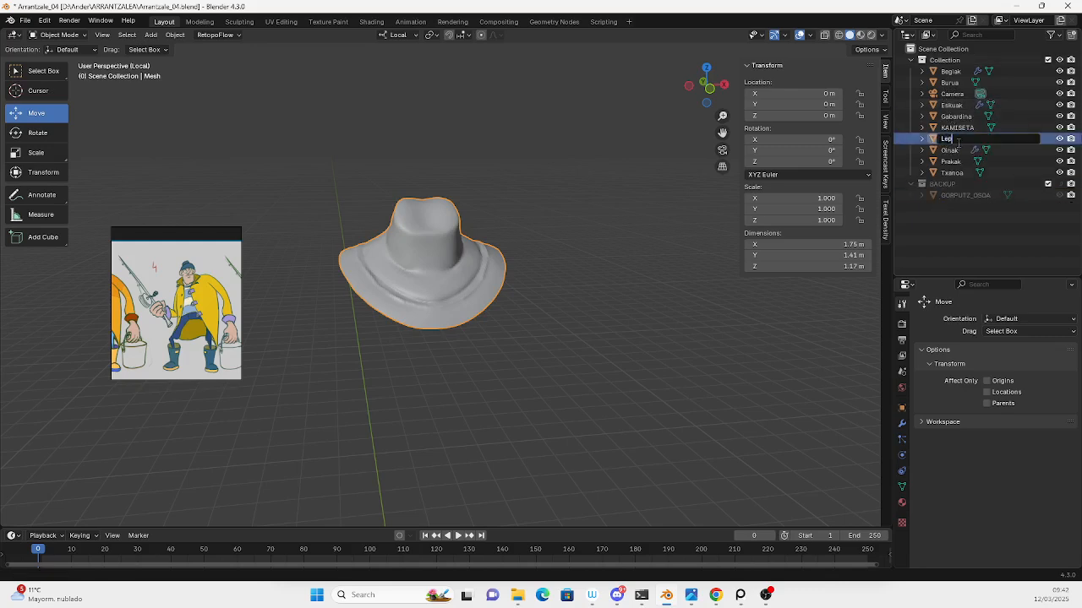
pyautogui.write('oa')
pyautogui.press('Return')
pyautogui.moveTo(538, 345); pyautogui.dragTo(518, 261, button='middle')
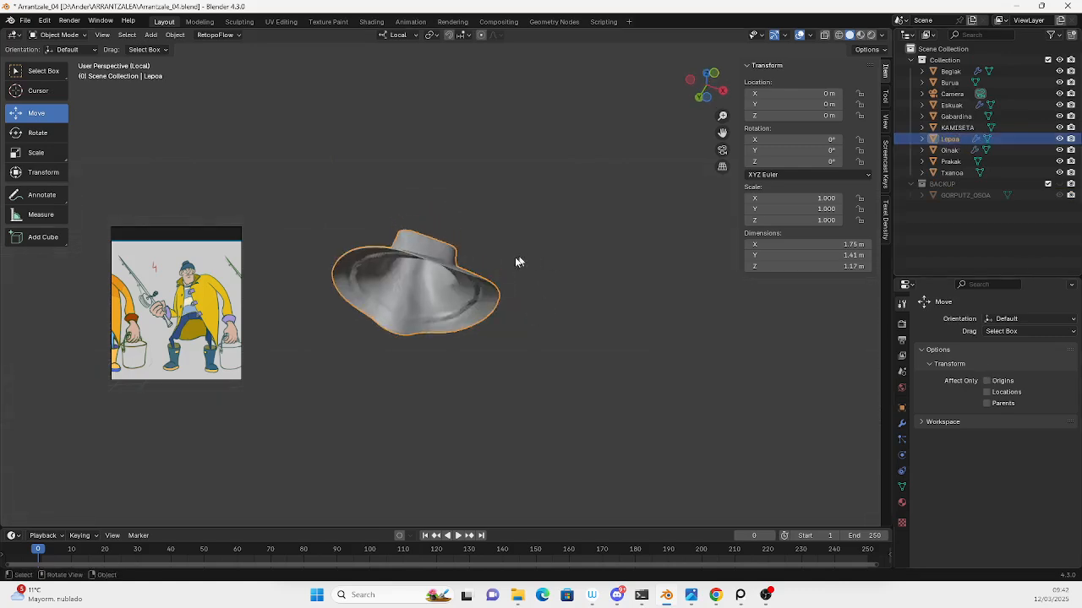
# Increase the Solidify modifier's thickness on the Lepoa neck mesh and apply the modifier.
pyautogui.scroll(2, 518, 261)
pyautogui.click(901, 423)
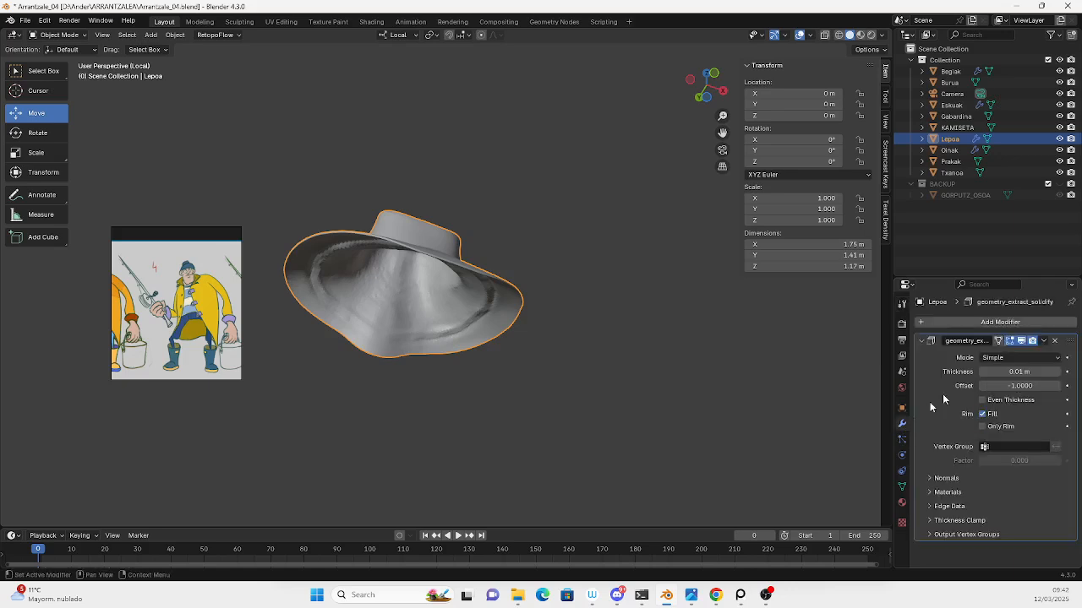
pyautogui.moveTo(1014, 371)
pyautogui.mouseDown()
pyautogui.moveTo(1065, 372)
pyautogui.moveTo(1031, 372)
pyautogui.mouseUp()
pyautogui.click(1043, 343)
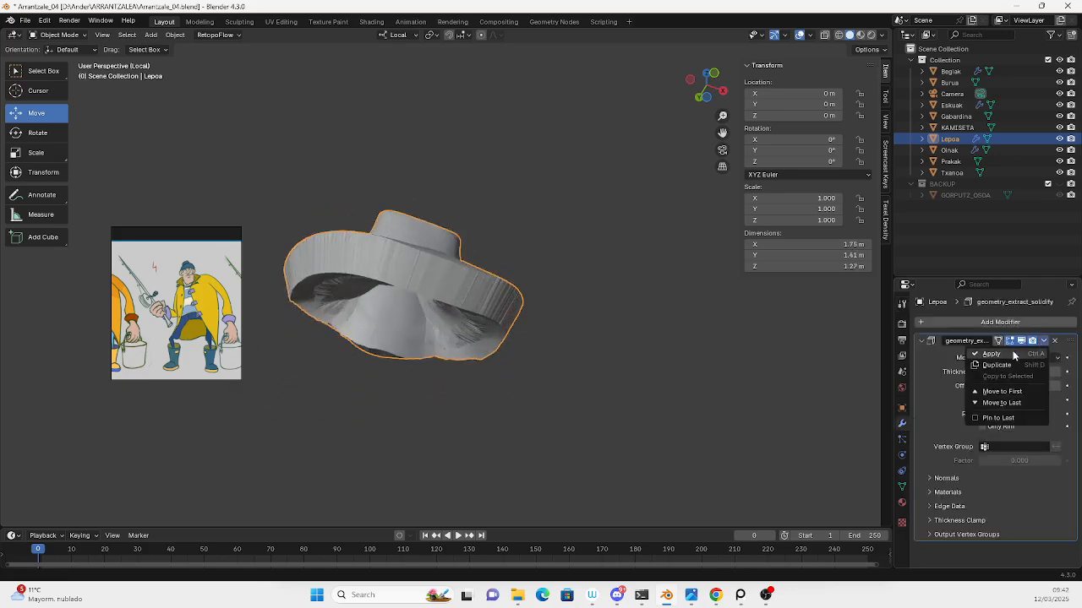
pyautogui.click(1010, 355)
# Relax the thickened neck mesh in Sculpt Mode with the Relax Face Sets mesh filter at strength 1.000, undoing the last pass.
pyautogui.moveTo(567, 287); pyautogui.dragTo(550, 345, button='middle')
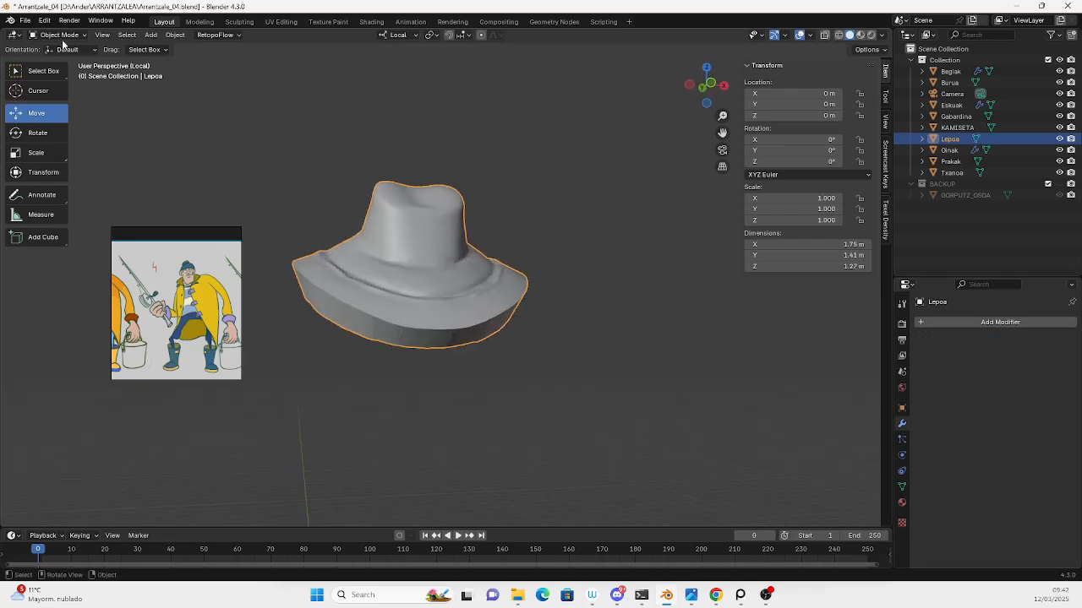
pyautogui.click(61, 36)
pyautogui.click(60, 60)
pyautogui.click(61, 35)
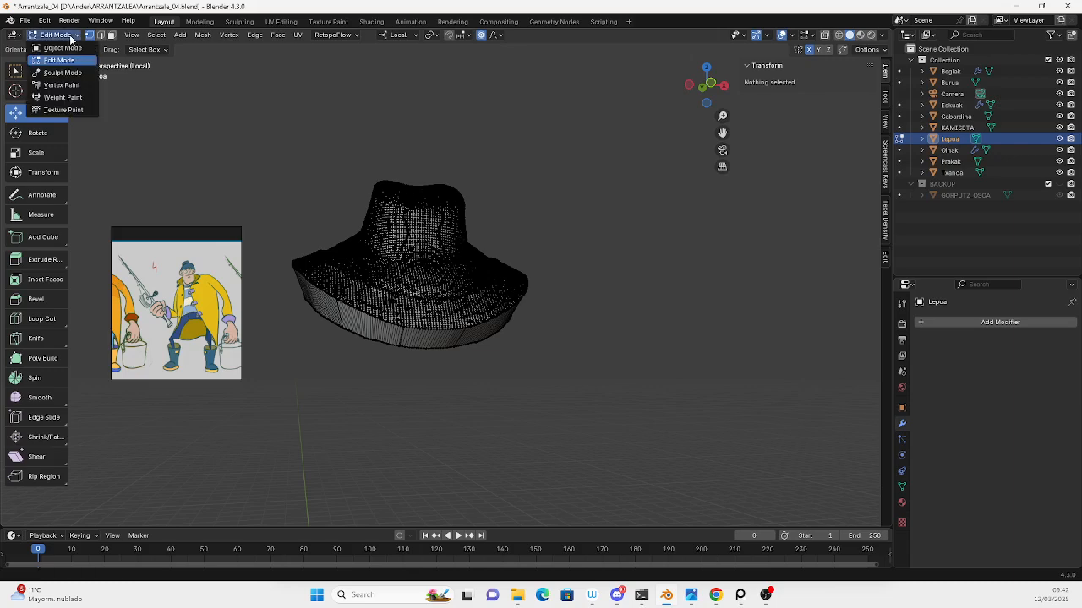
pyautogui.click(62, 73)
pyautogui.moveTo(217, 122); pyautogui.dragTo(498, 294, button='middle')
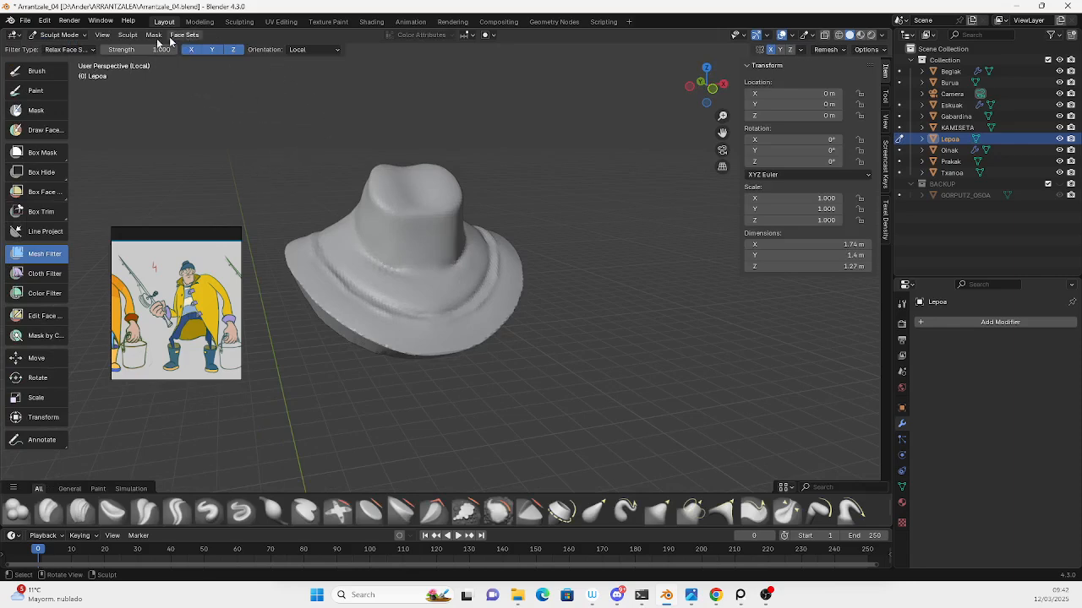
pyautogui.moveTo(486, 269); pyautogui.dragTo(475, 289)
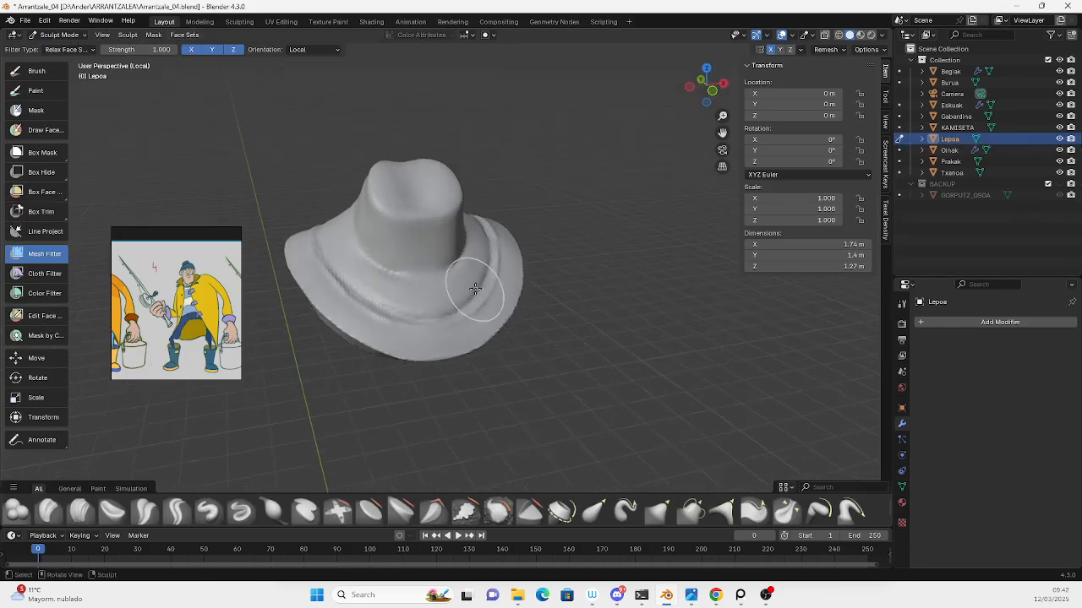
pyautogui.hotkey('ctrl', 'z')
# Return to Object Mode and leave the neck's local view to show the whole fisherman.
pyautogui.click(55, 34)
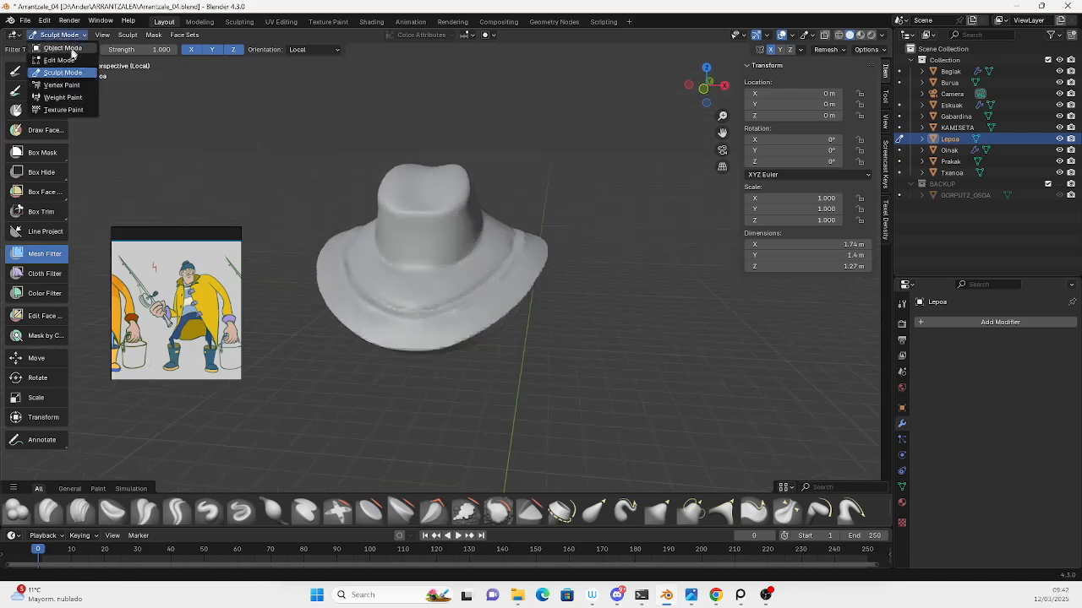
pyautogui.click(52, 52)
pyautogui.press('KP_Divide')
pyautogui.click(526, 309)
pyautogui.scroll(-4, 535, 262)
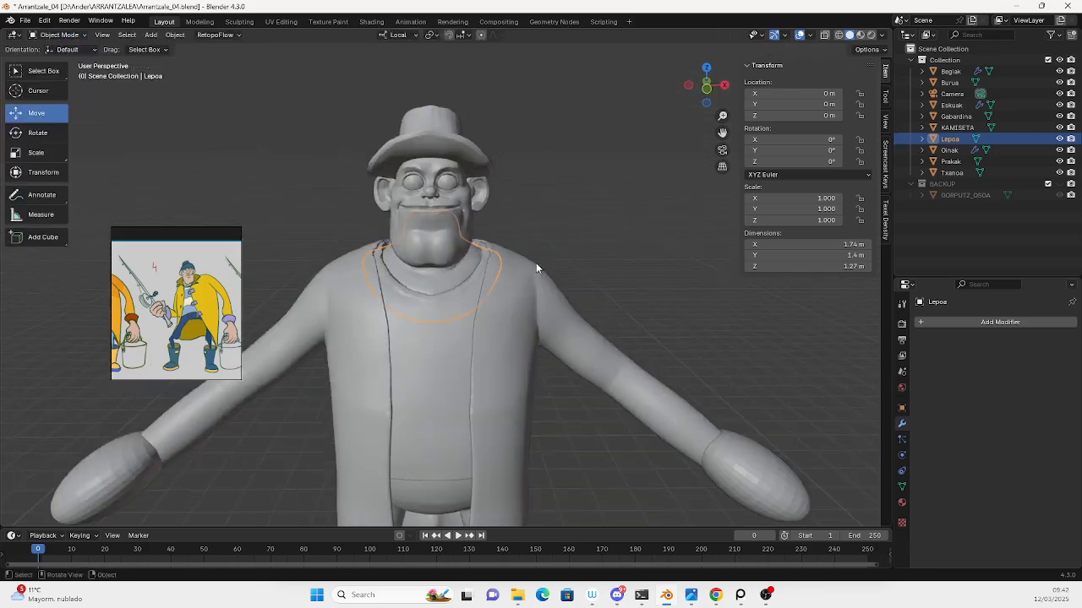
# Check how the neck fits the shirt and coat, select the Gabardina coat, and save Arrantzale_04.blend.
pyautogui.moveTo(651, 236); pyautogui.dragTo(583, 275, button='middle')
pyautogui.scroll(4, 496, 263)
pyautogui.keyDown('shift'); pyautogui.moveTo(495, 263); pyautogui.dragTo(512, 314, button='middle'); pyautogui.keyUp('shift')
pyautogui.moveTo(435, 285); pyautogui.dragTo(545, 294, button='middle')
pyautogui.keyDown('shift'); pyautogui.moveTo(506, 292); pyautogui.dragTo(537, 290, button='middle'); pyautogui.keyUp('shift')
pyautogui.scroll(-3, 504, 261)
pyautogui.hotkey('ctrl', 's')
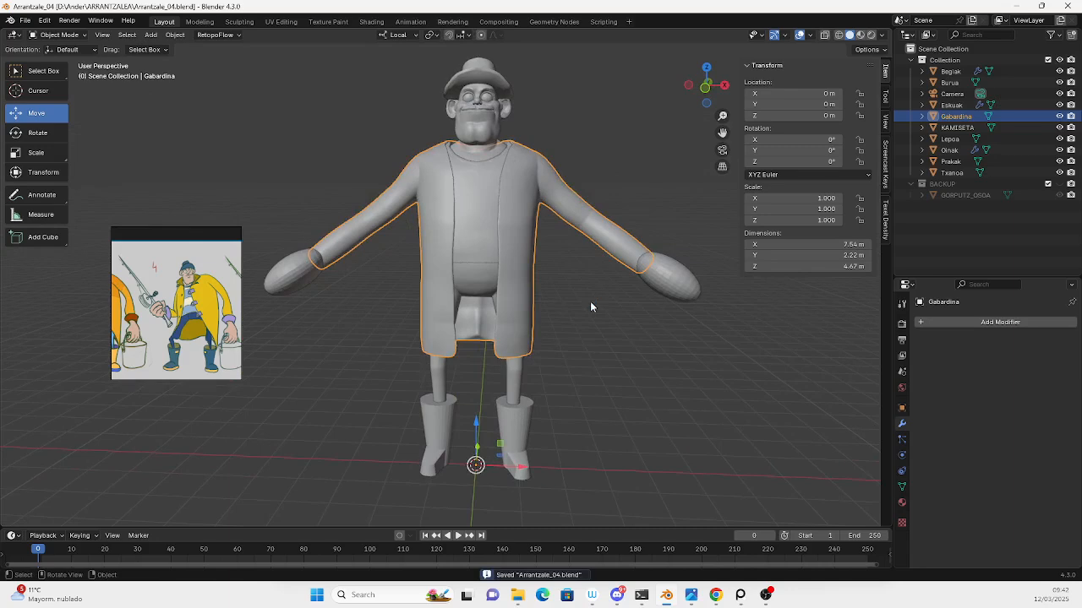
# Open the file commands for saving the scene.
pyautogui.moveTo(510, 315); pyautogui.dragTo(146, 113, button='middle')
pyautogui.click(23, 20)
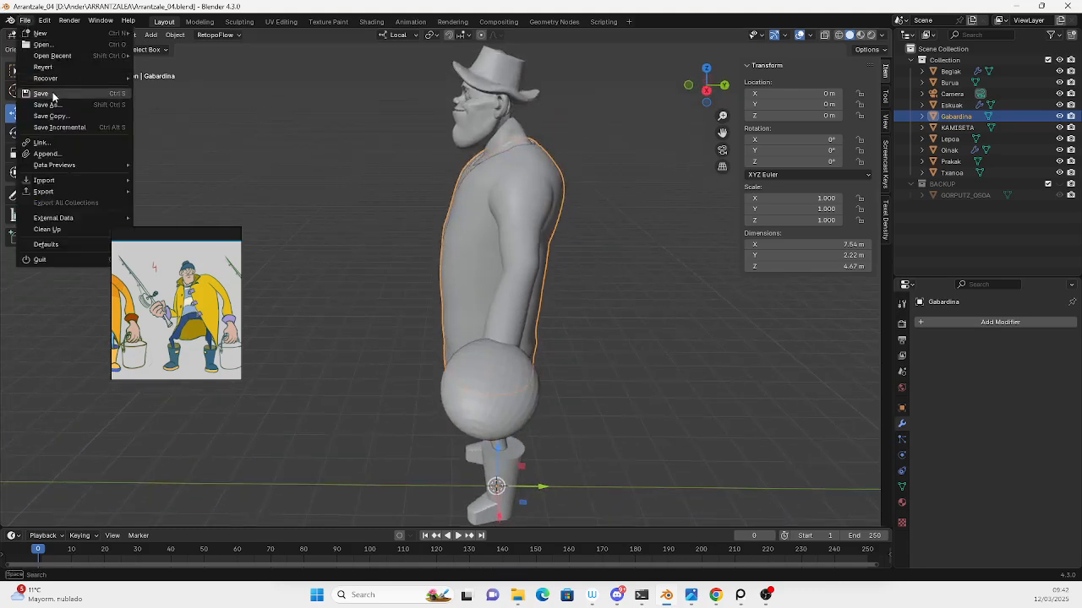